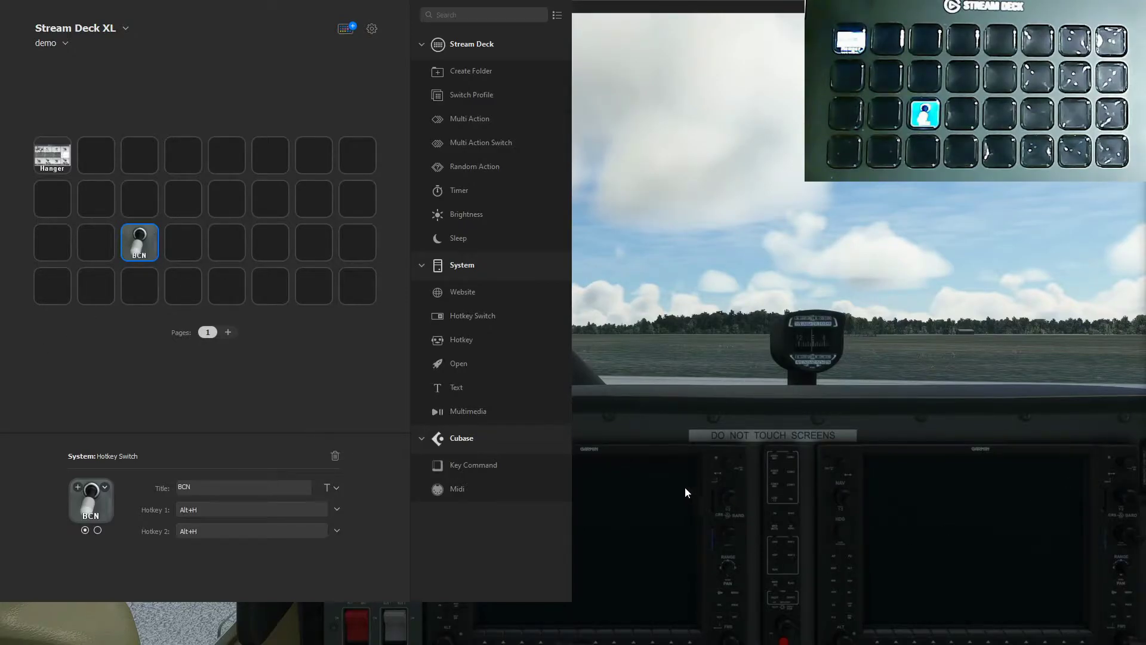
Shift the cockpit view down to the instrument panel and move the Stream Deck window clear of the camera overlay.
left_click_drag(686, 495, 687, 625)
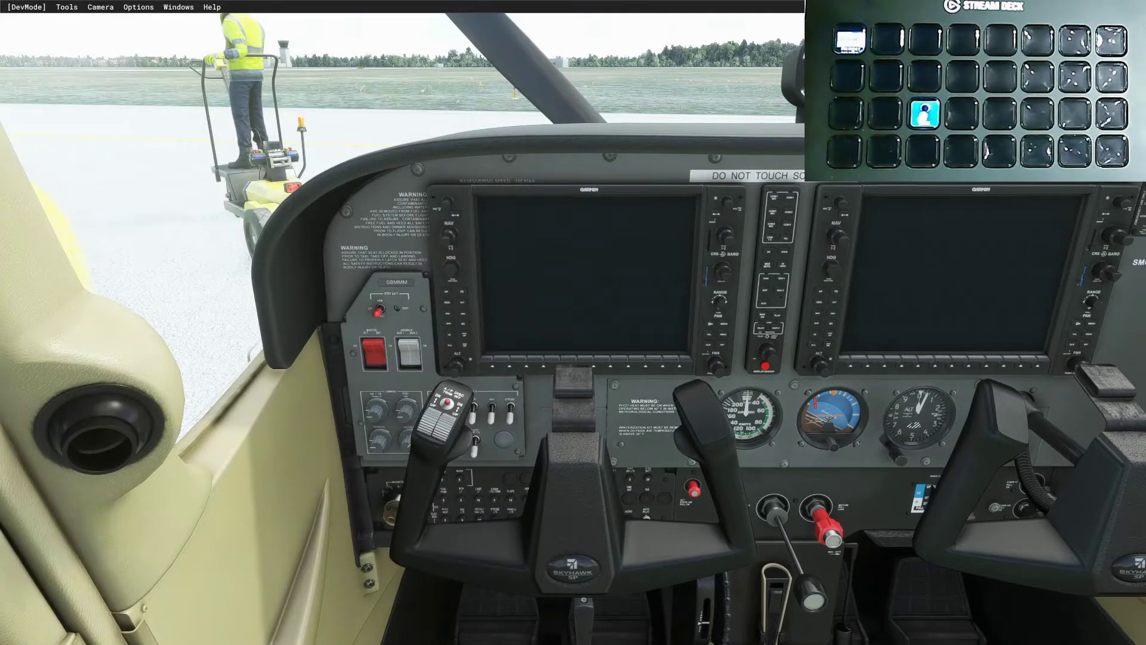
left_click_drag(898, 179, 276, 28)
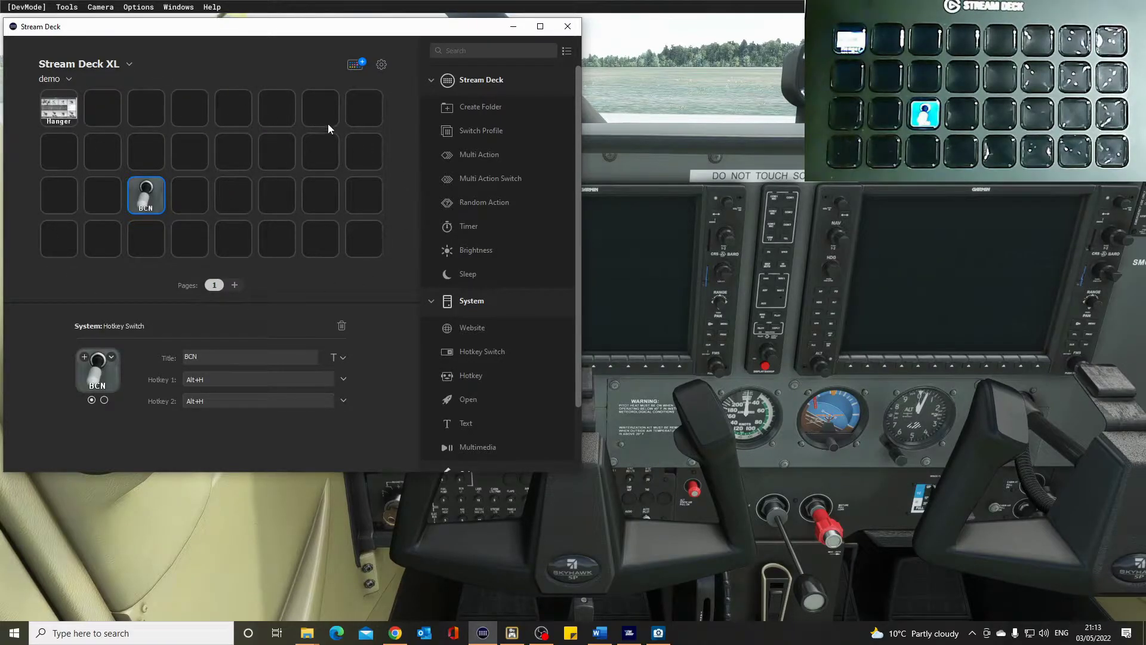
View the C172 G1000 start and C172 G1000 Left profiles and return to the demo profile.
left_click(69, 77)
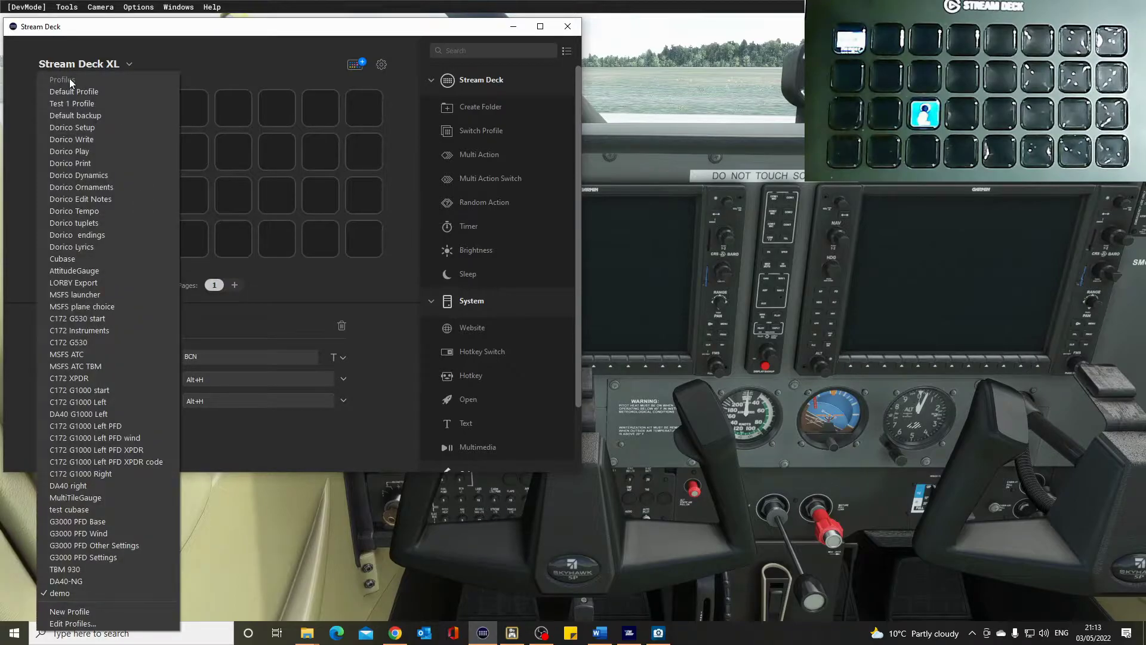
left_click(91, 390)
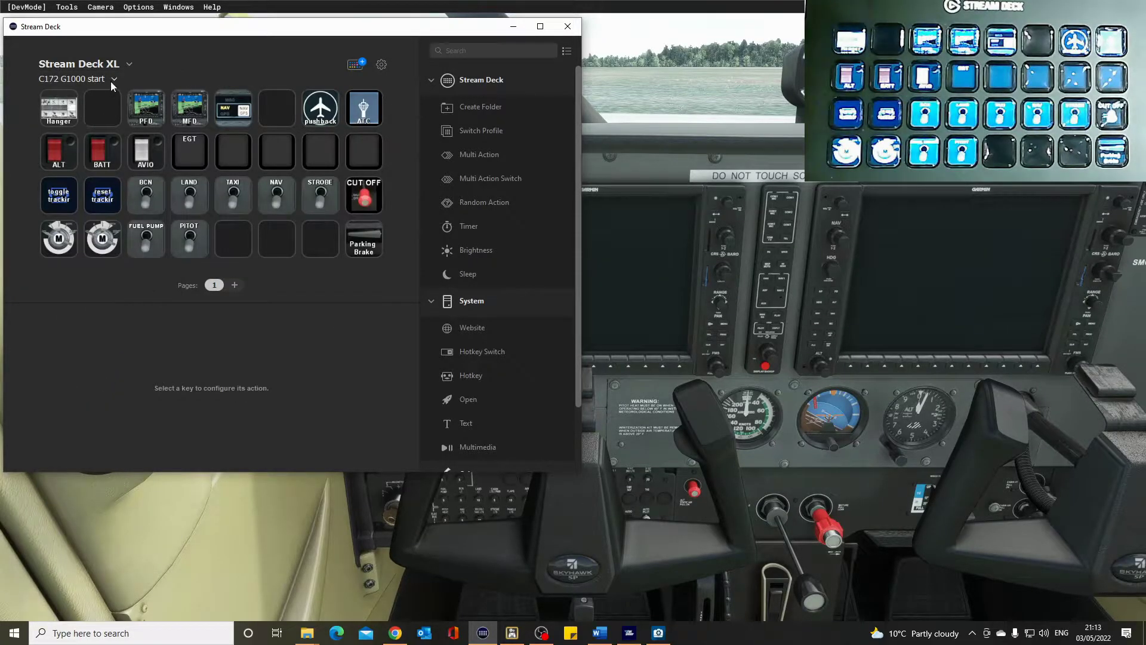
left_click(111, 83)
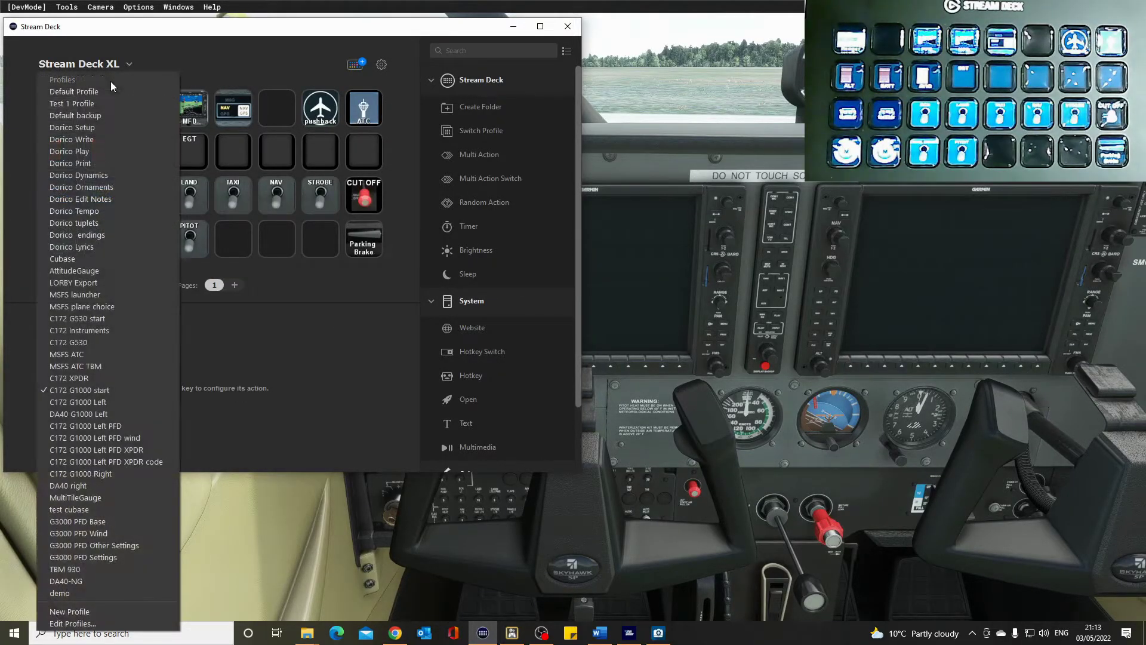
left_click(87, 403)
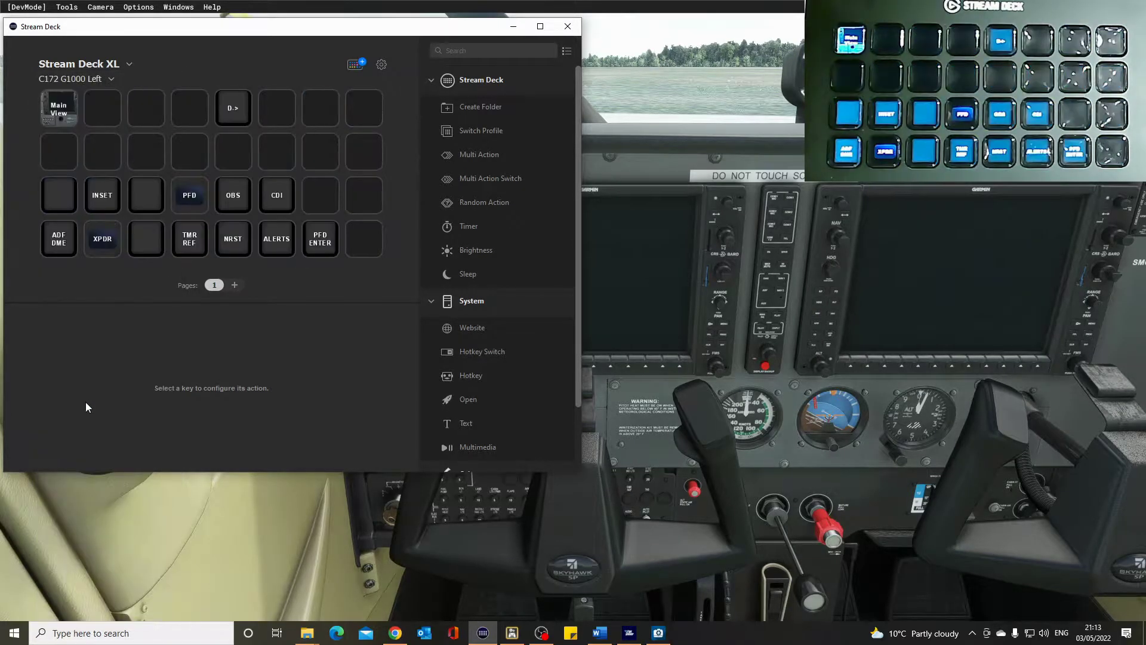
left_click(111, 80)
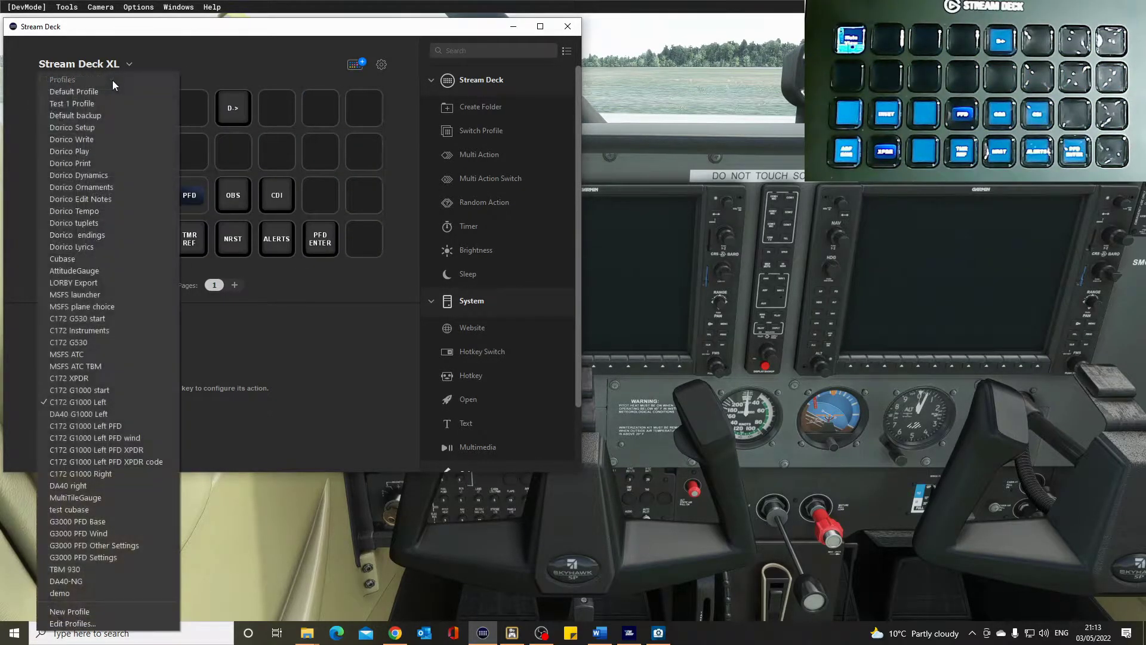
left_click(98, 592)
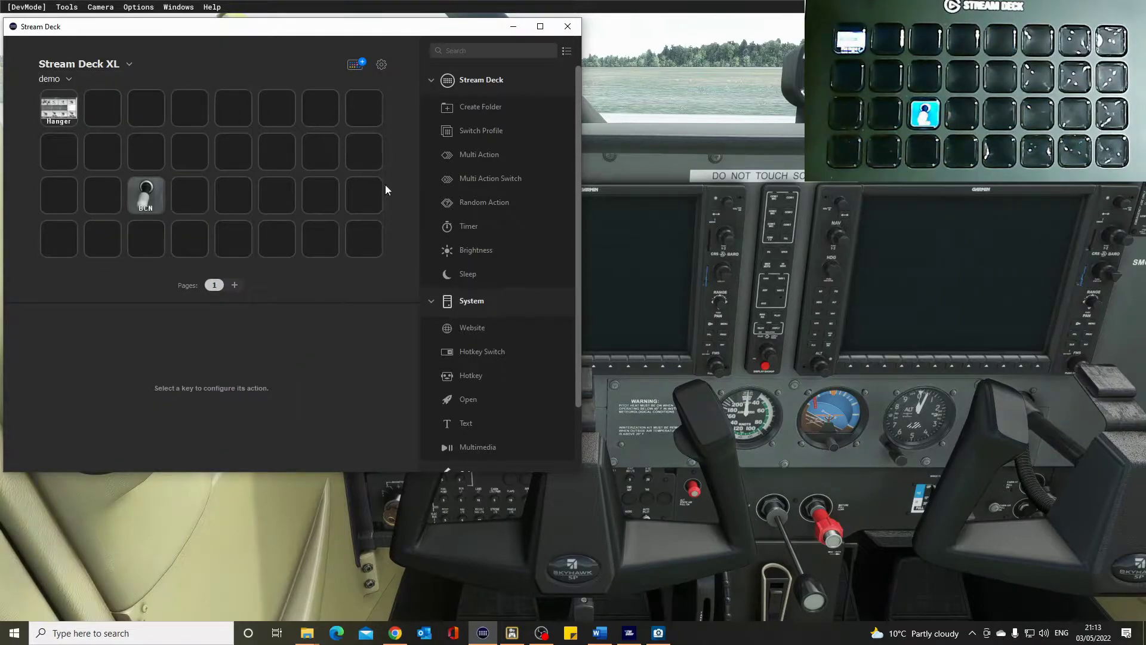
Open the profile preferences and select the demo profile in the list.
left_click(382, 65)
left_click(390, 295)
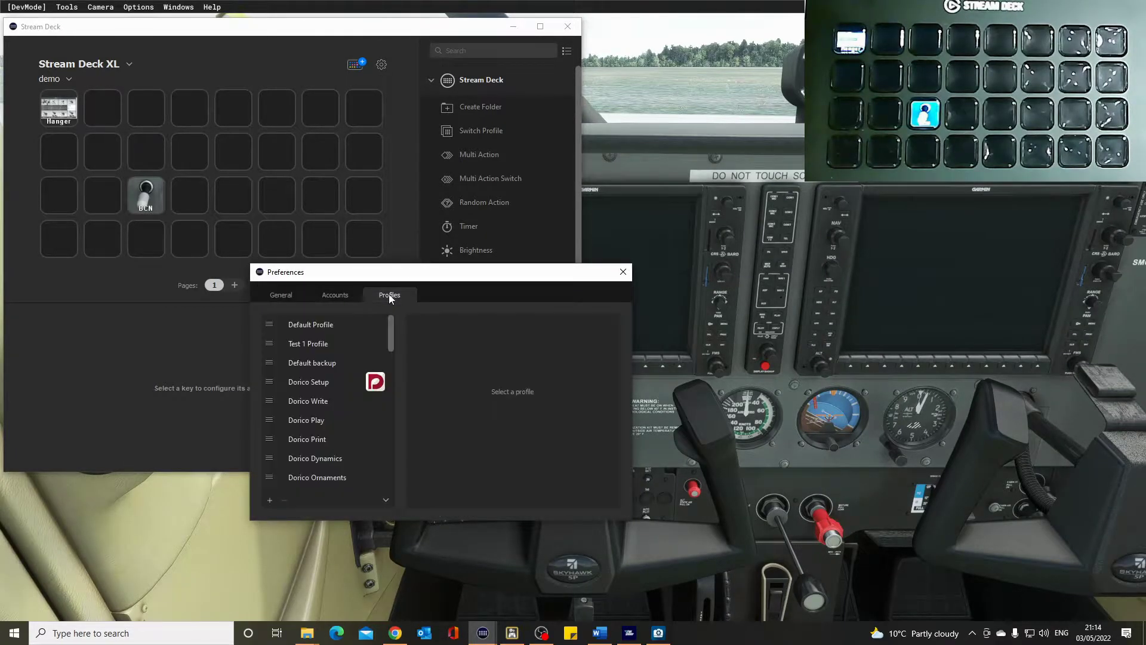
scroll(326, 442, "down", 5)
scroll(310, 459, "down", 6)
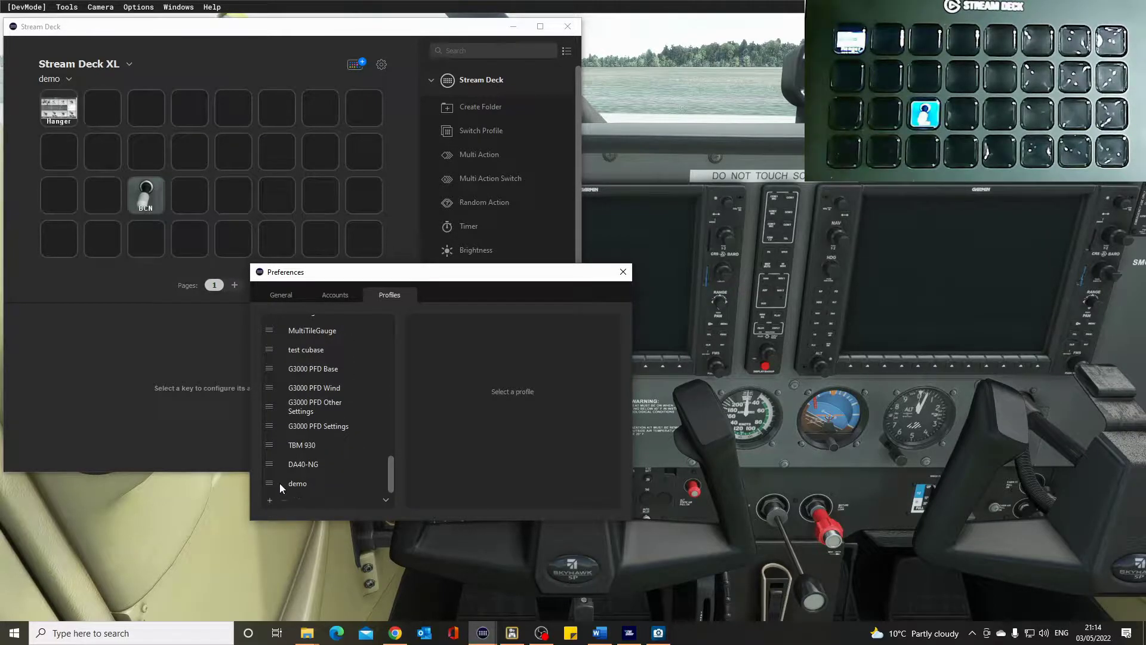
mouse_move(272, 483)
left_mouse_down()
mouse_move(270, 430)
mouse_move(272, 493)
mouse_move(292, 482)
left_mouse_up()
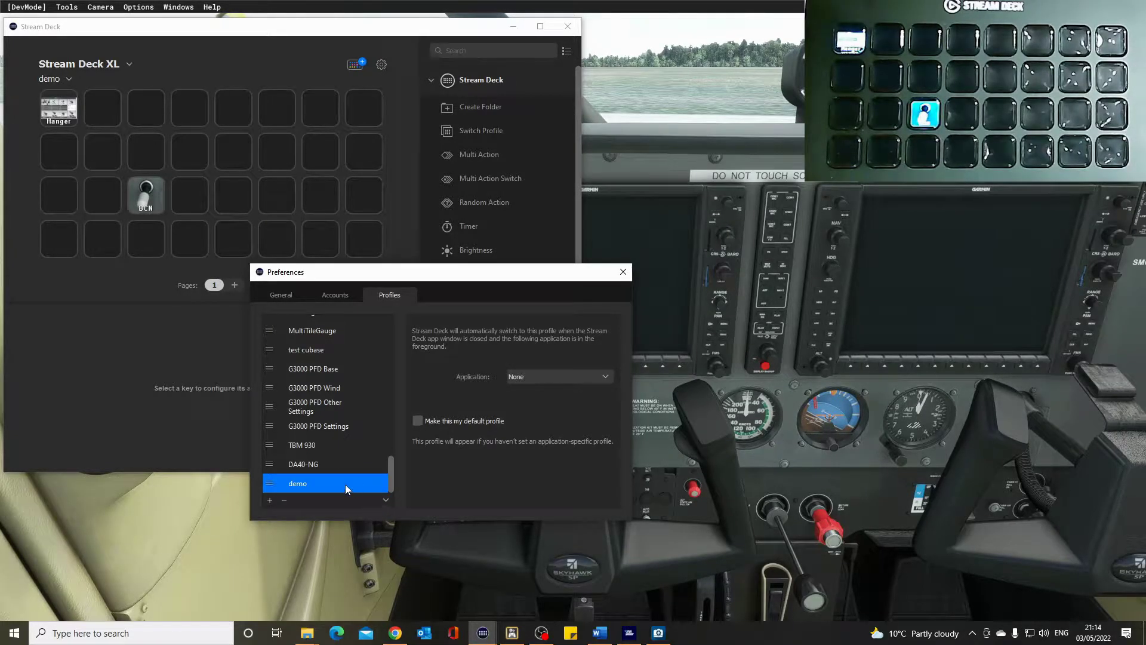
left_click(386, 500)
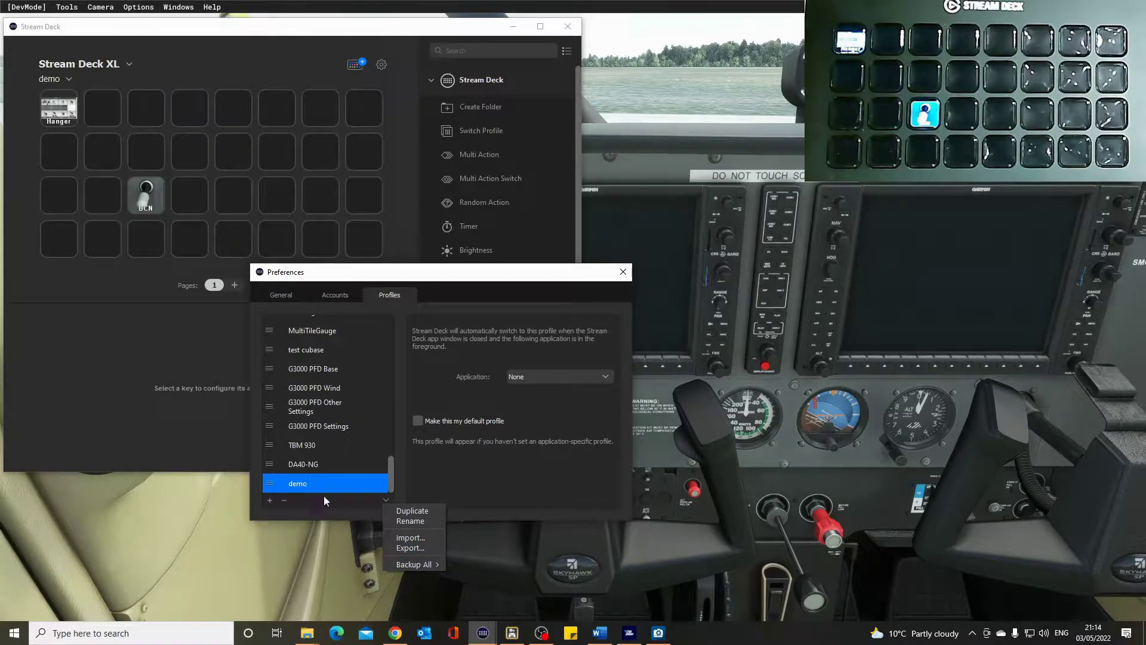
left_click(414, 548)
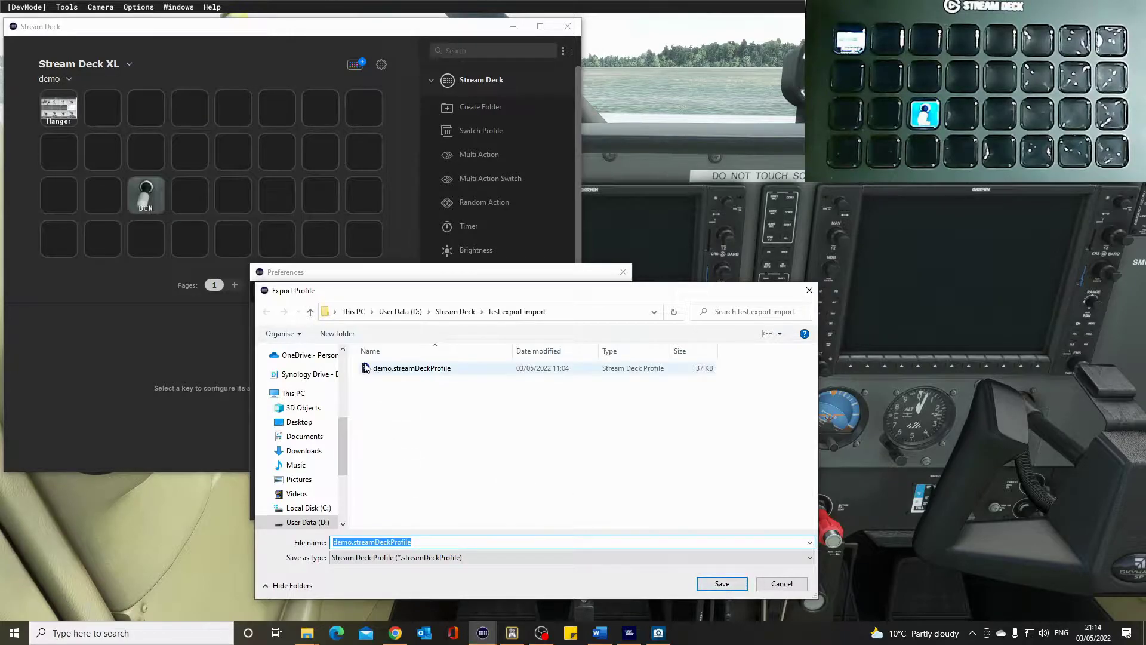
left_click(781, 583)
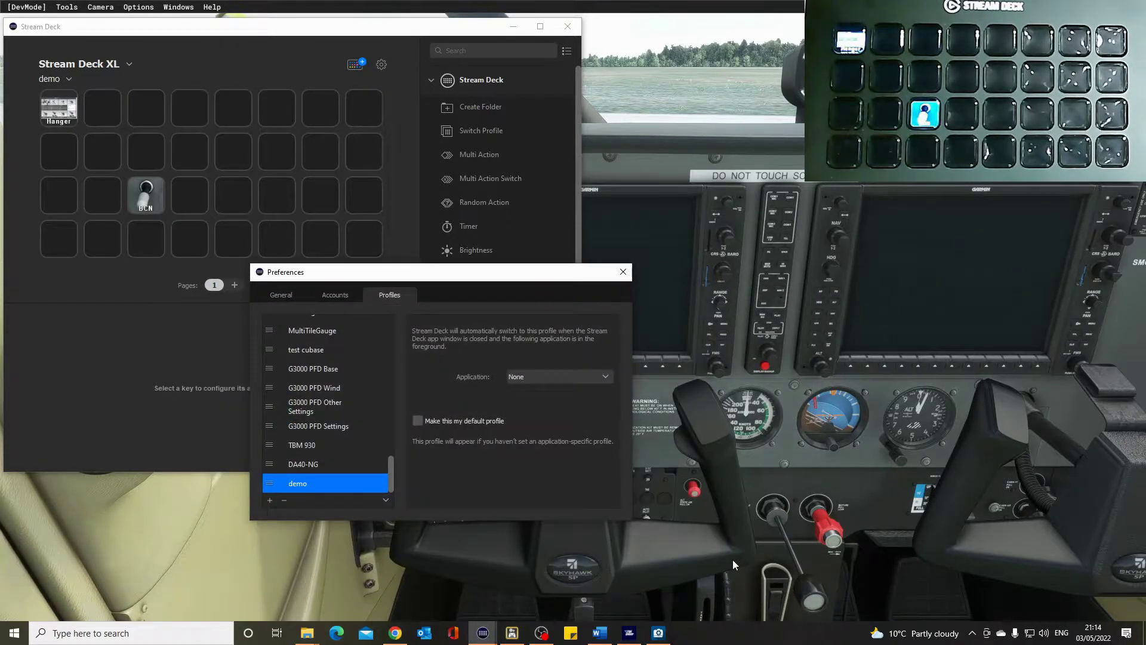
Delete the demo profile from the profile list.
right_click(328, 482)
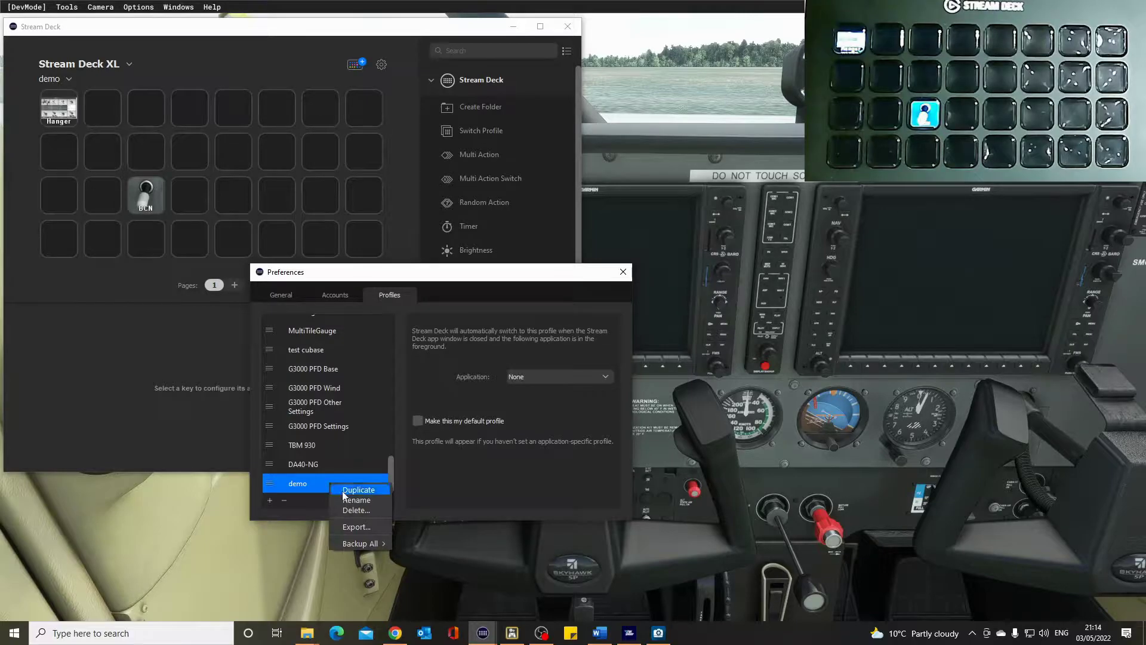
left_click(355, 512)
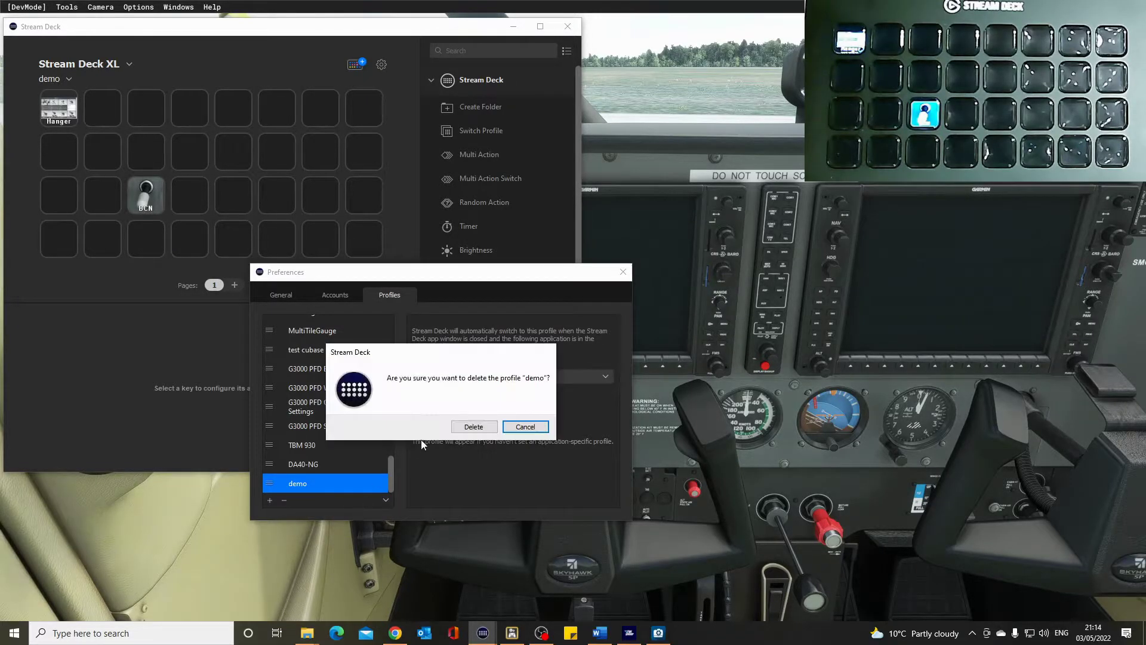
left_click(469, 430)
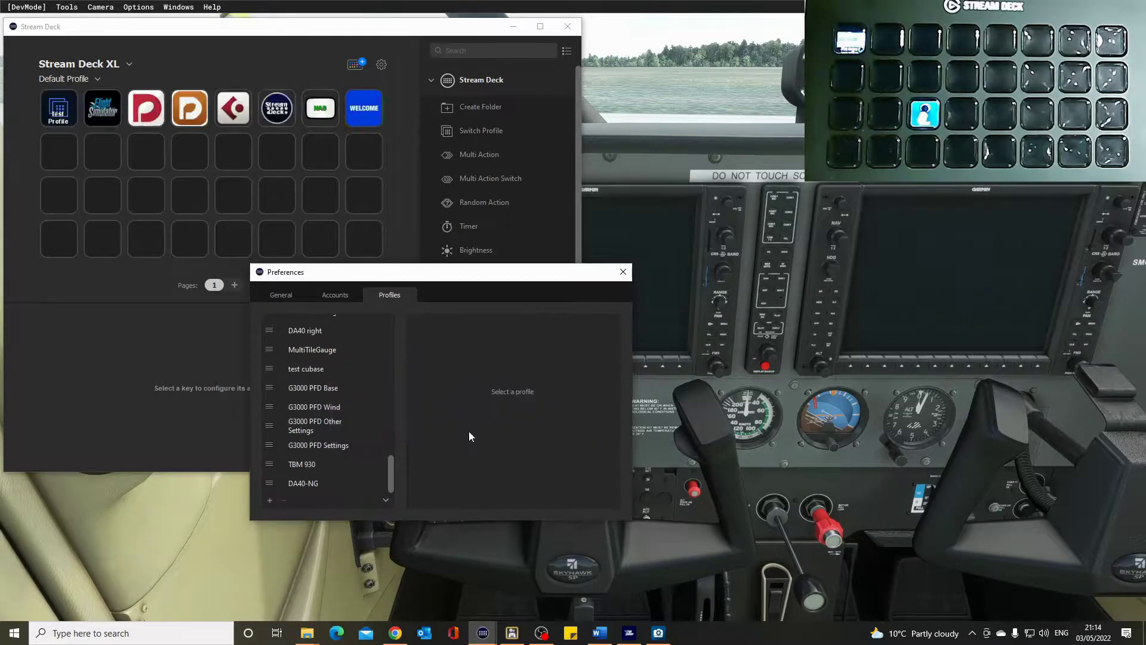
Import the exported profile file demo.streamDeckProfile from the test export import folder.
left_click(385, 499)
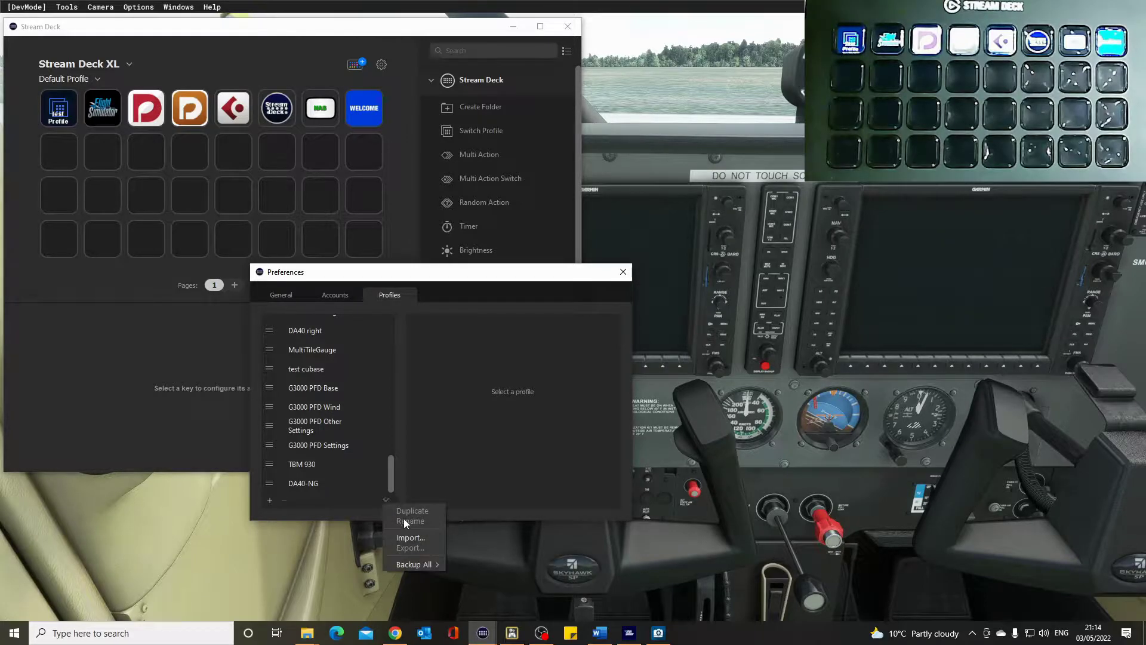
left_click(409, 537)
double_click(420, 375)
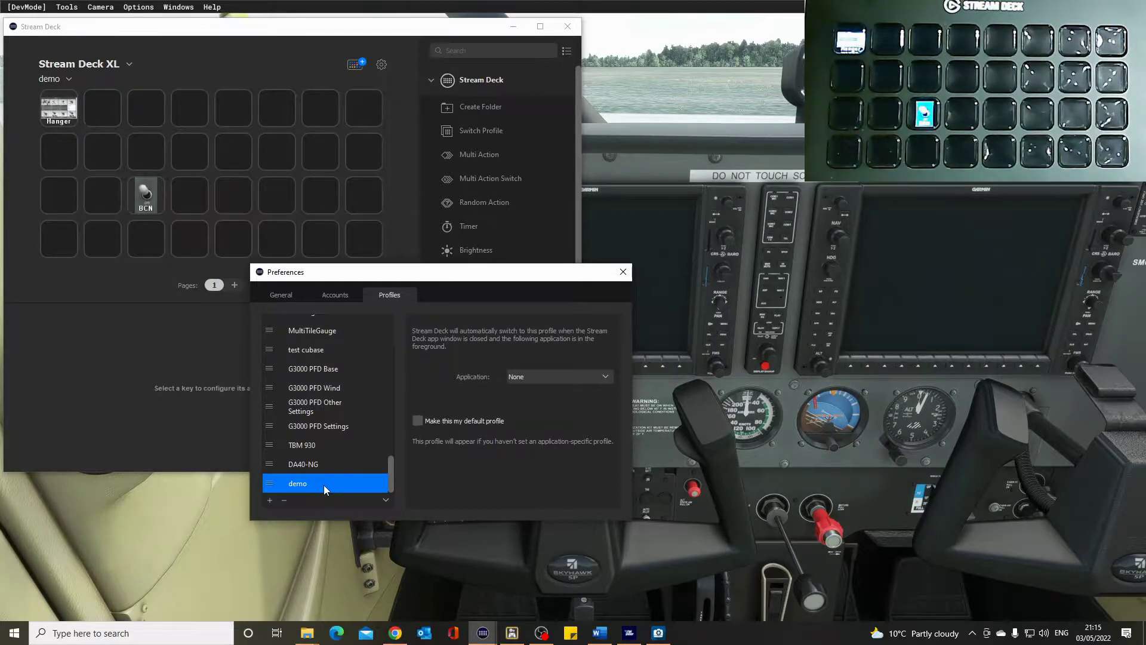
Look at the Backup All options for the profiles without running a backup.
left_click(386, 500)
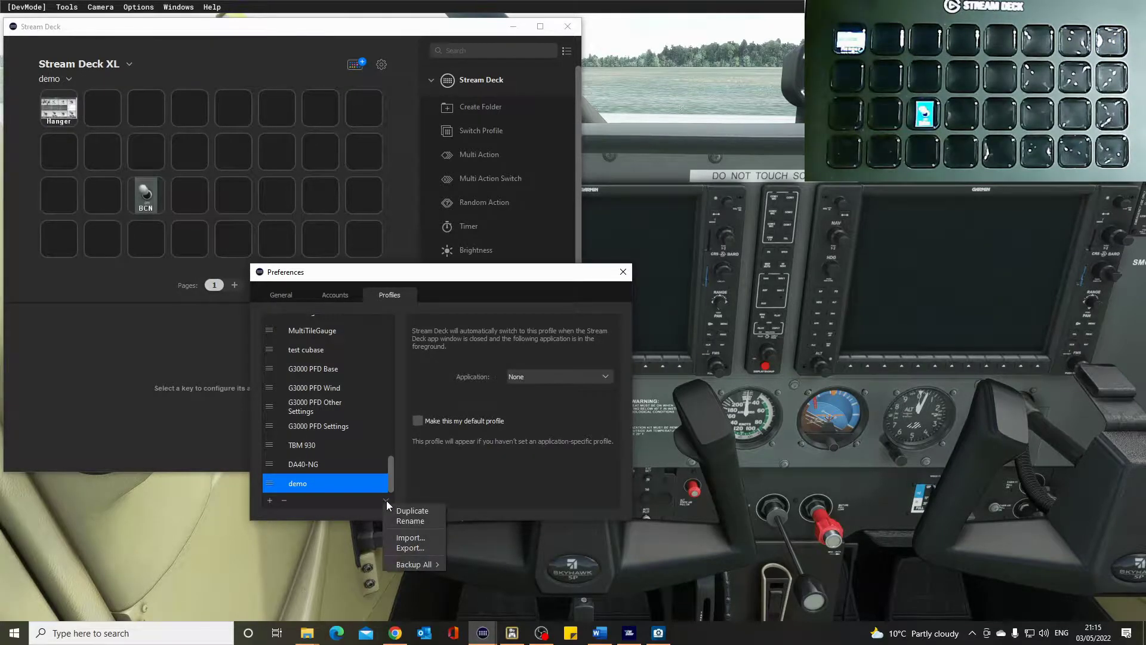
mouse_move(437, 567)
left_click(482, 485)
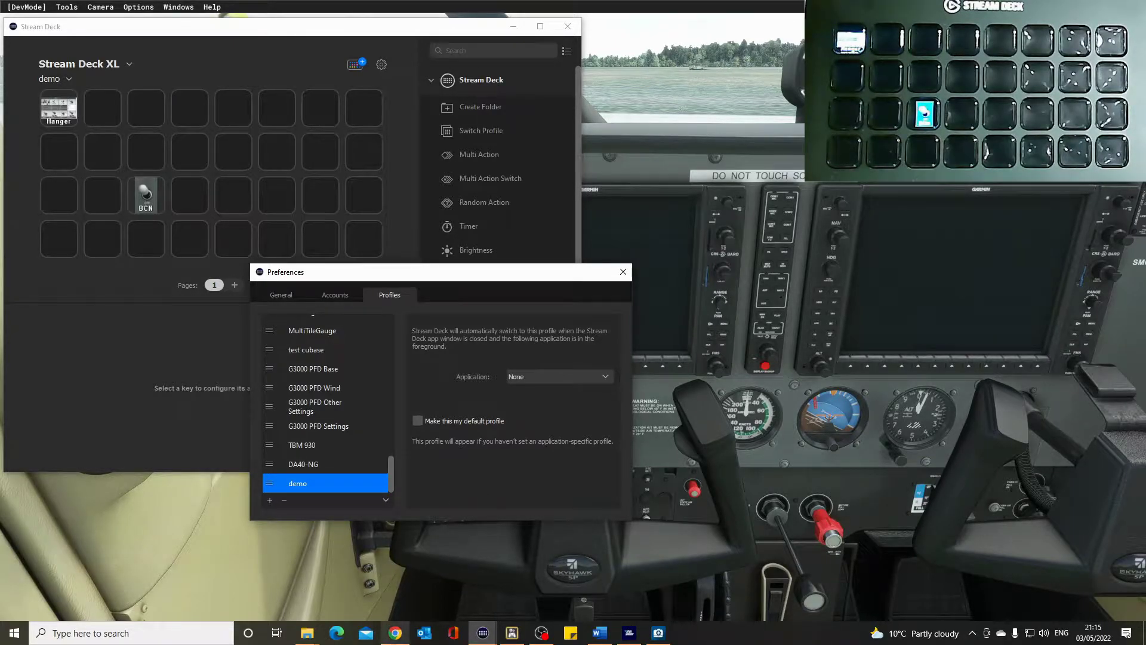
Switch to Chrome, search Flightsim.to for "lorby" and look through the Stream Deck add-ons in the results.
left_click(395, 634)
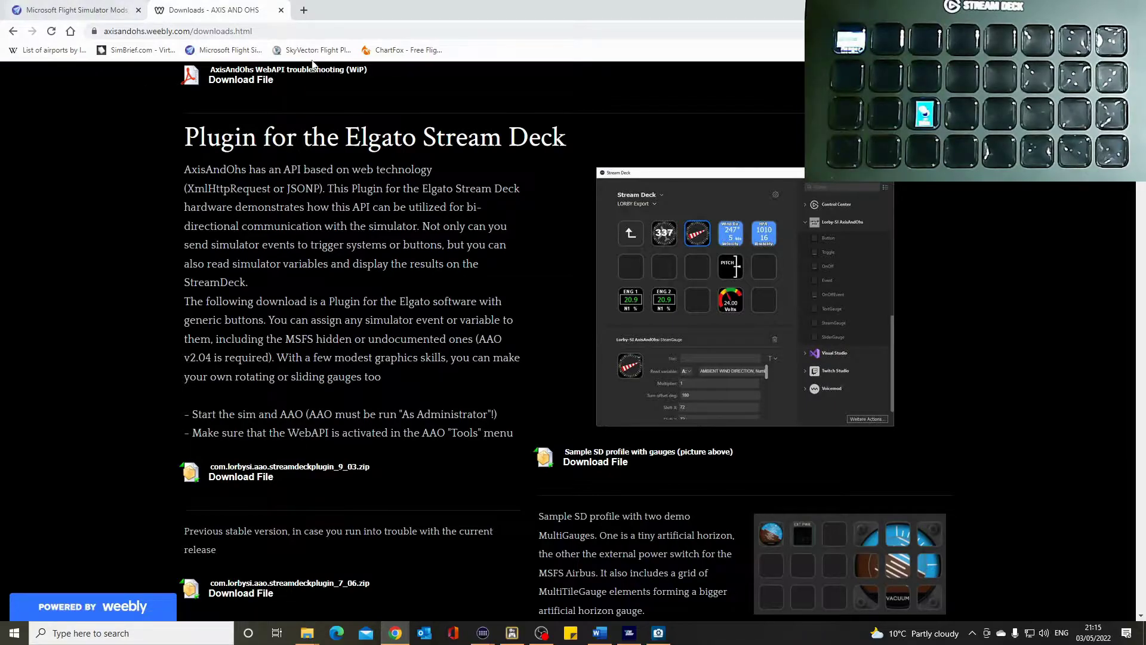
left_click(72, 11)
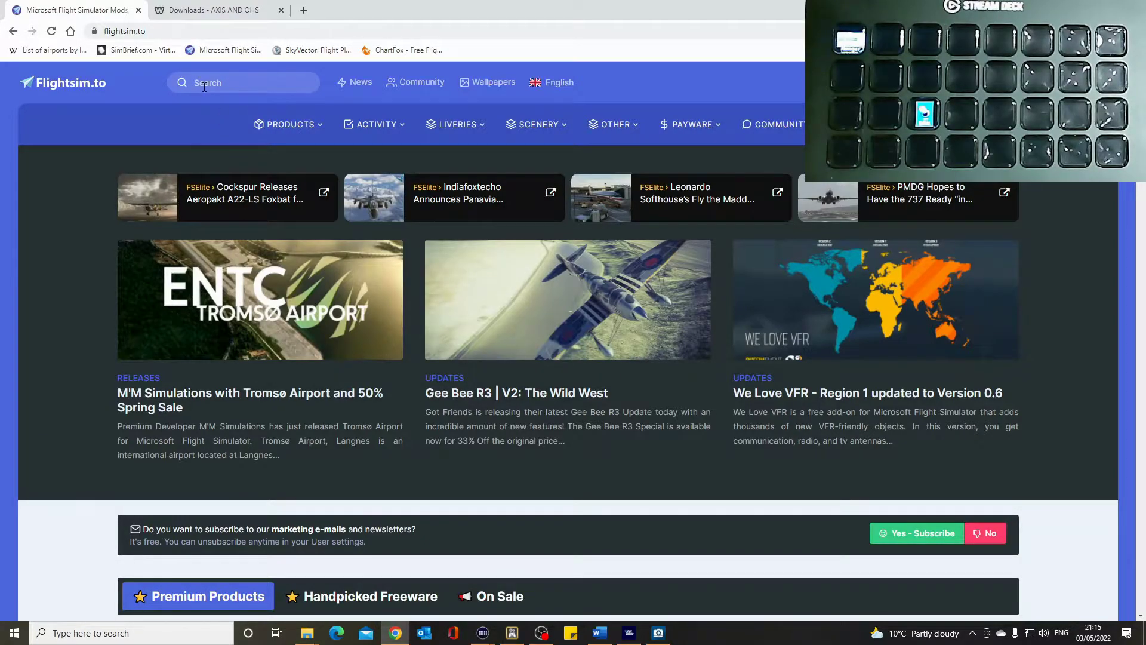
type("by")
key("Return")
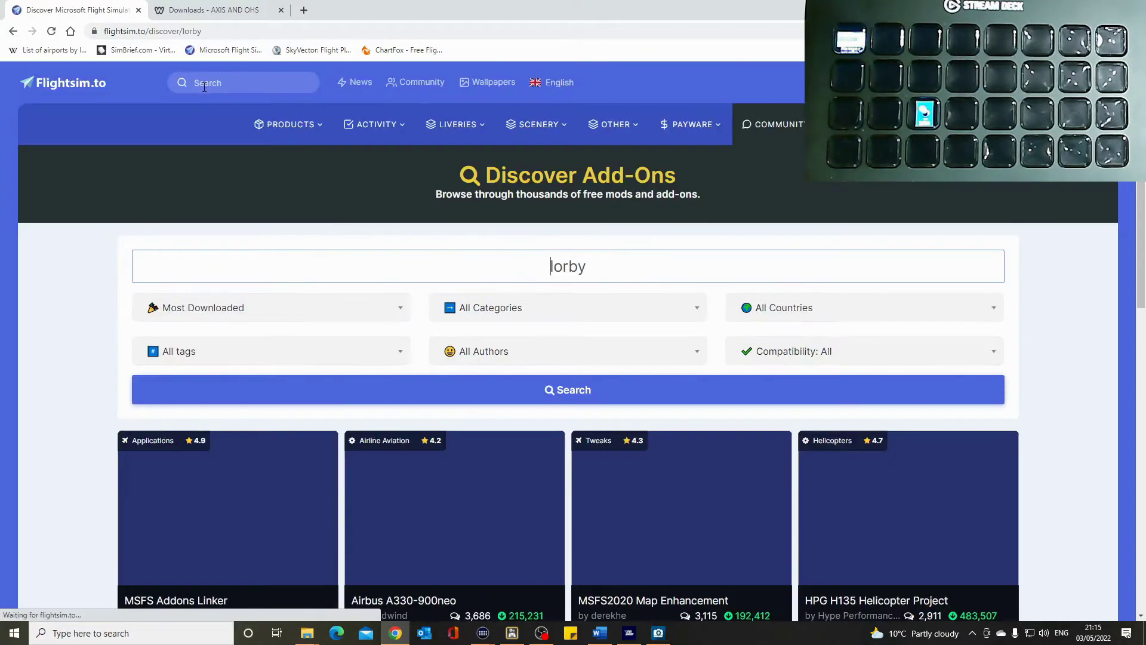
scroll(638, 346, "down", 10)
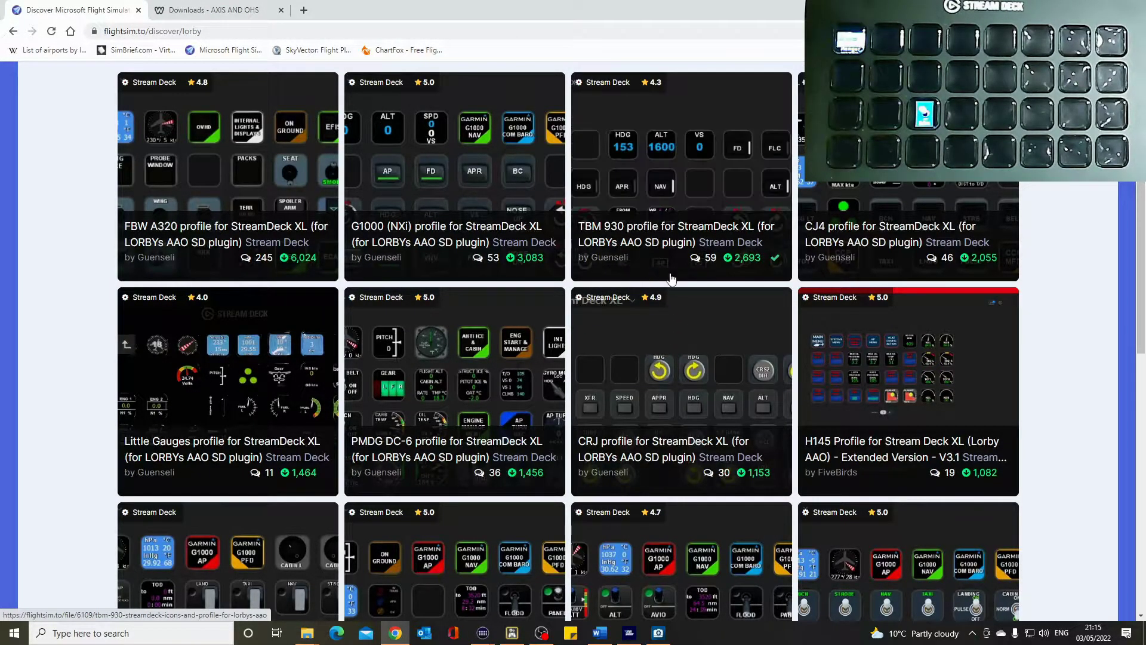
scroll(668, 447, "down", 5)
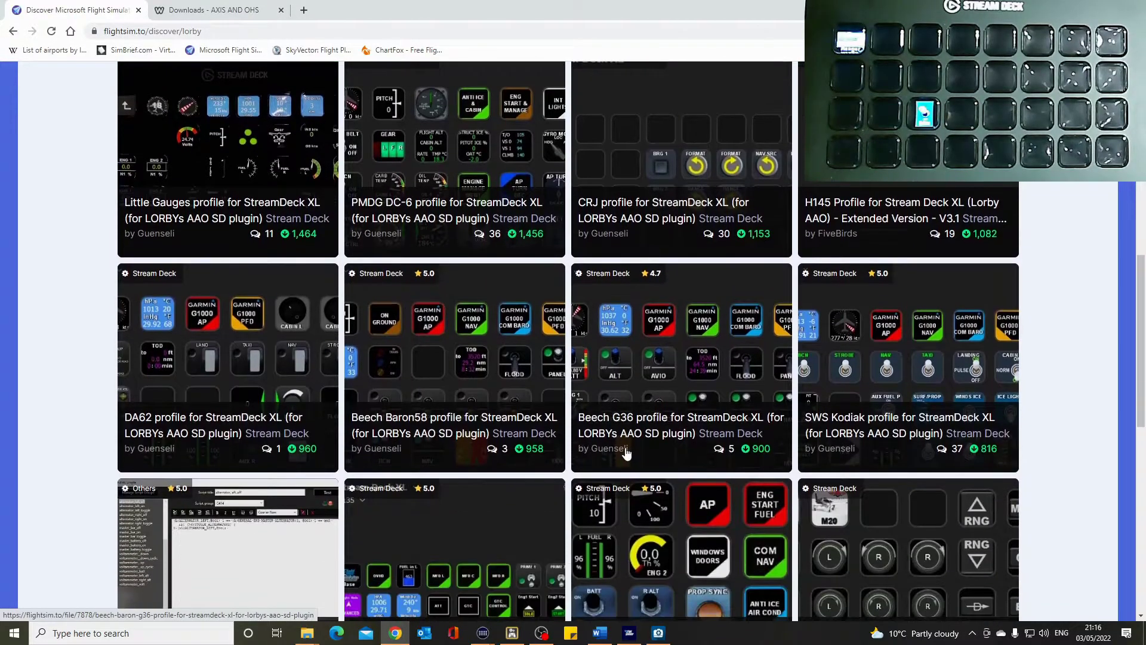
scroll(516, 474, "down", 2)
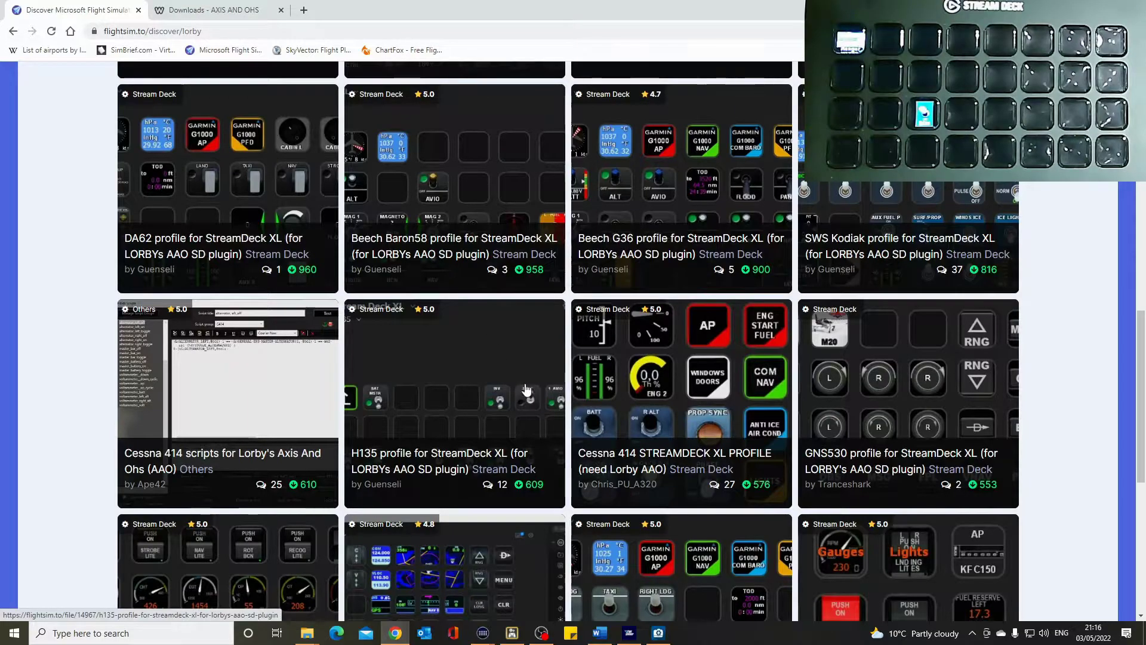
scroll(937, 256, "up", 10)
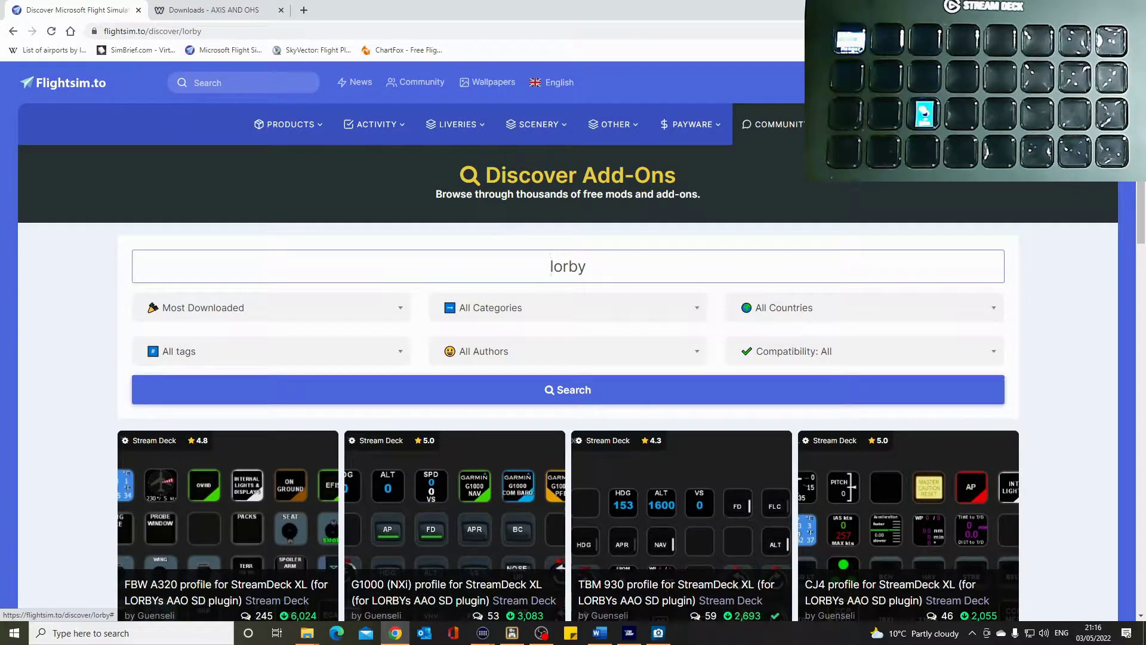
Open the account's My Downloads list on Flightsim.to and look through the downloaded add-ons.
left_click(1098, 82)
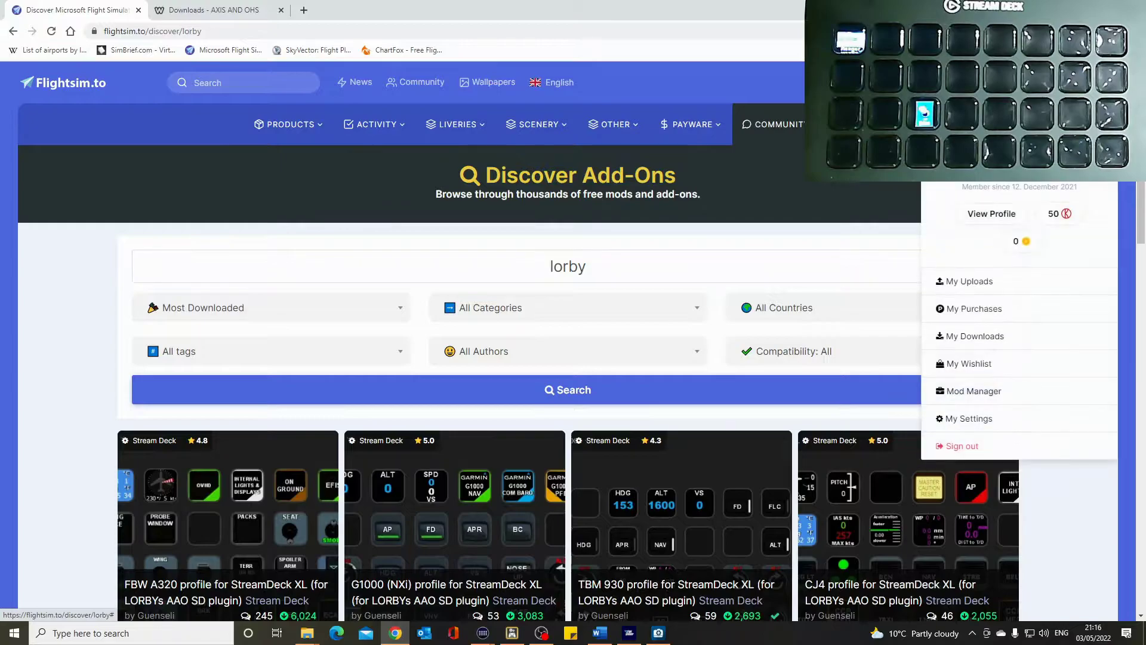
left_click(978, 336)
scroll(620, 356, "down", 3)
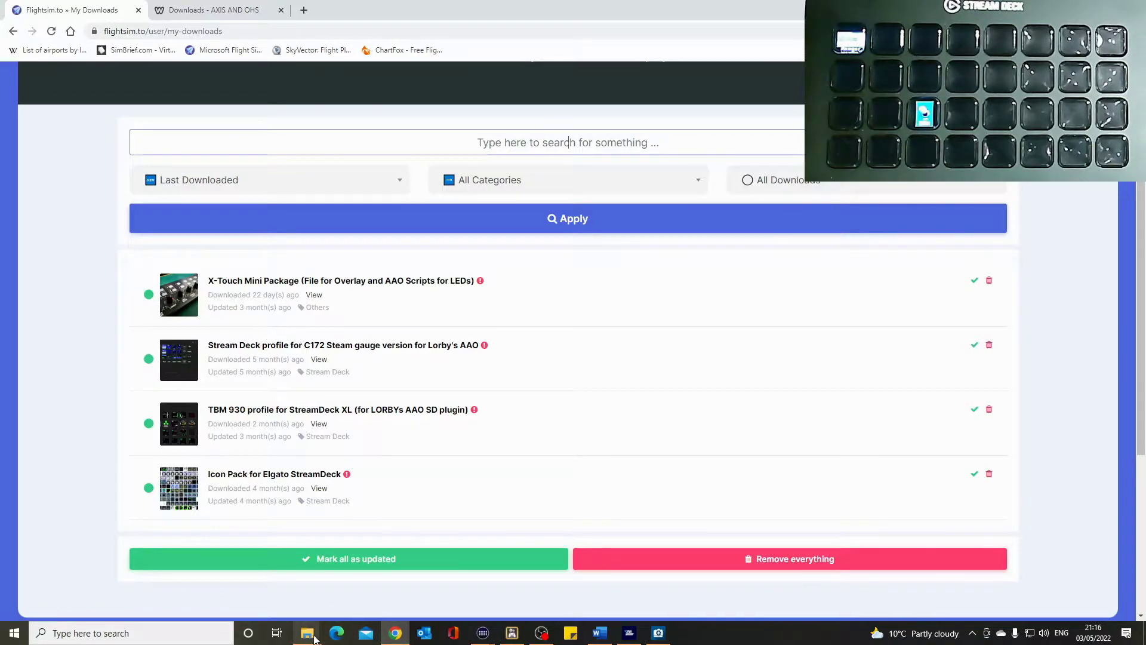
Switch back to the main Stream Deck window showing the demo profile.
mouse_move(310, 636)
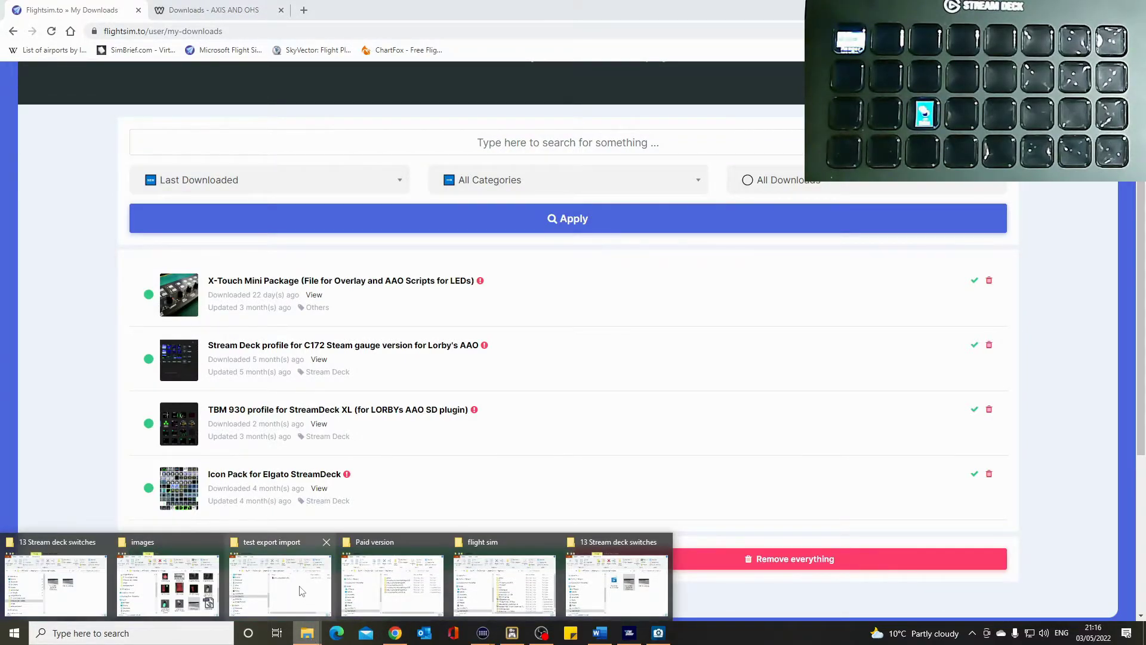
mouse_move(301, 591)
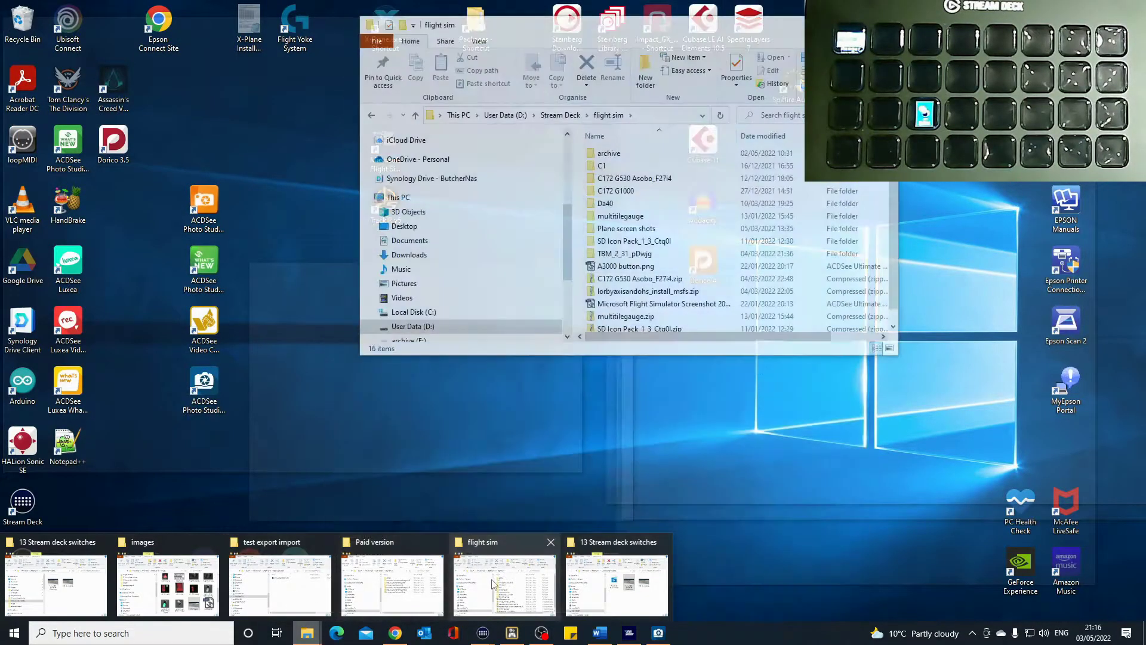
mouse_move(414, 595)
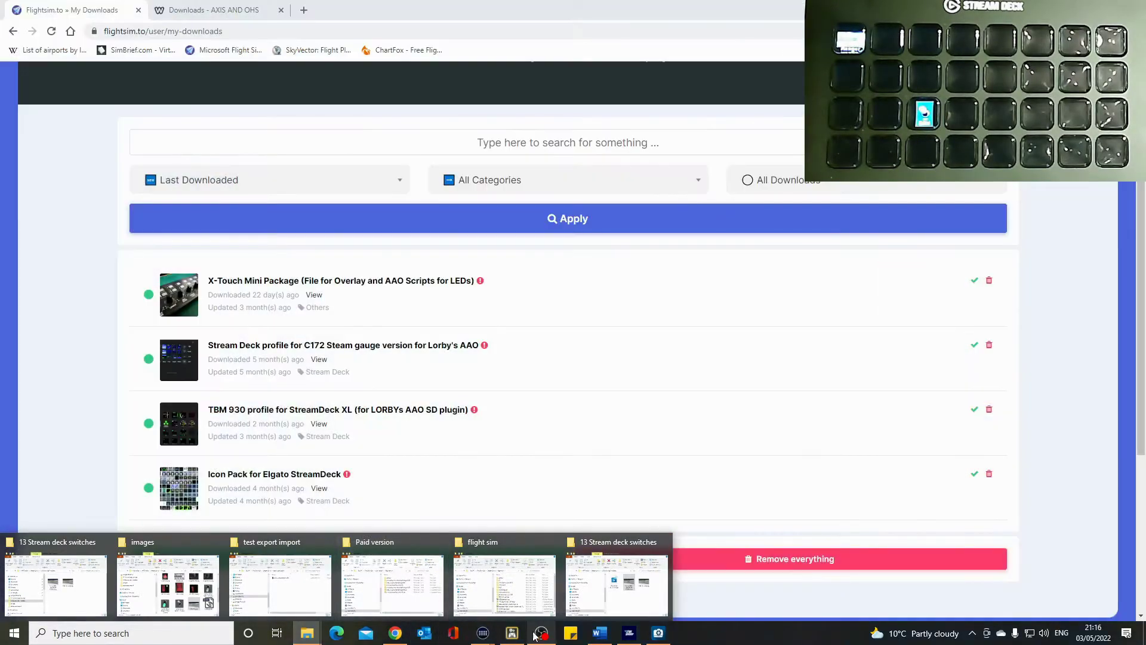
mouse_move(483, 638)
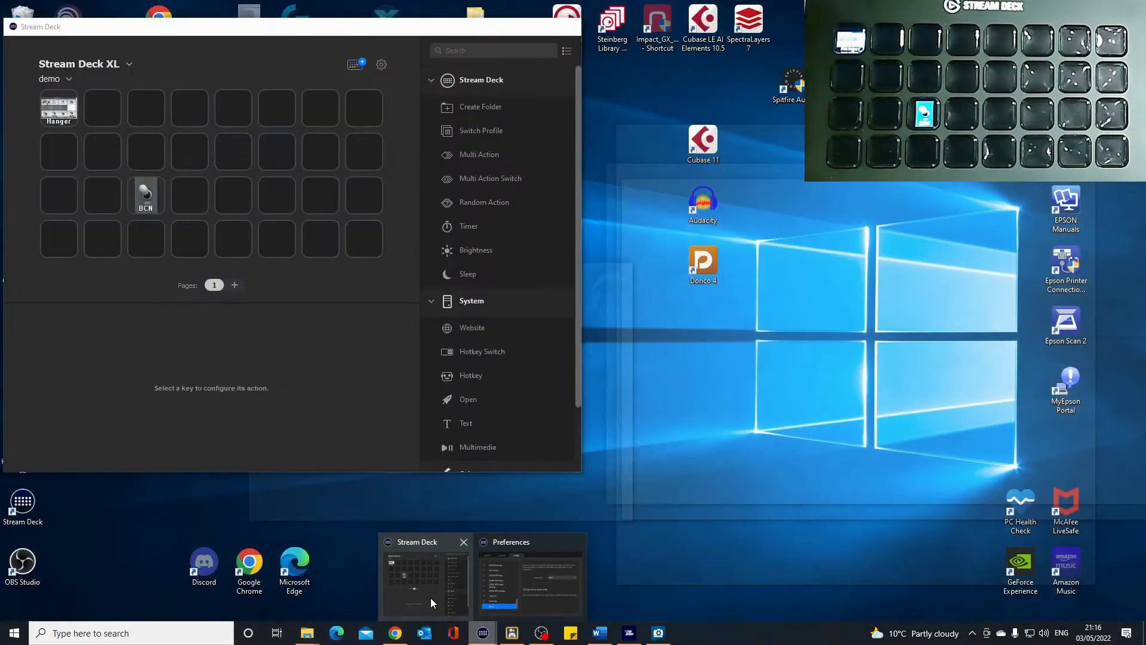
left_click(430, 597)
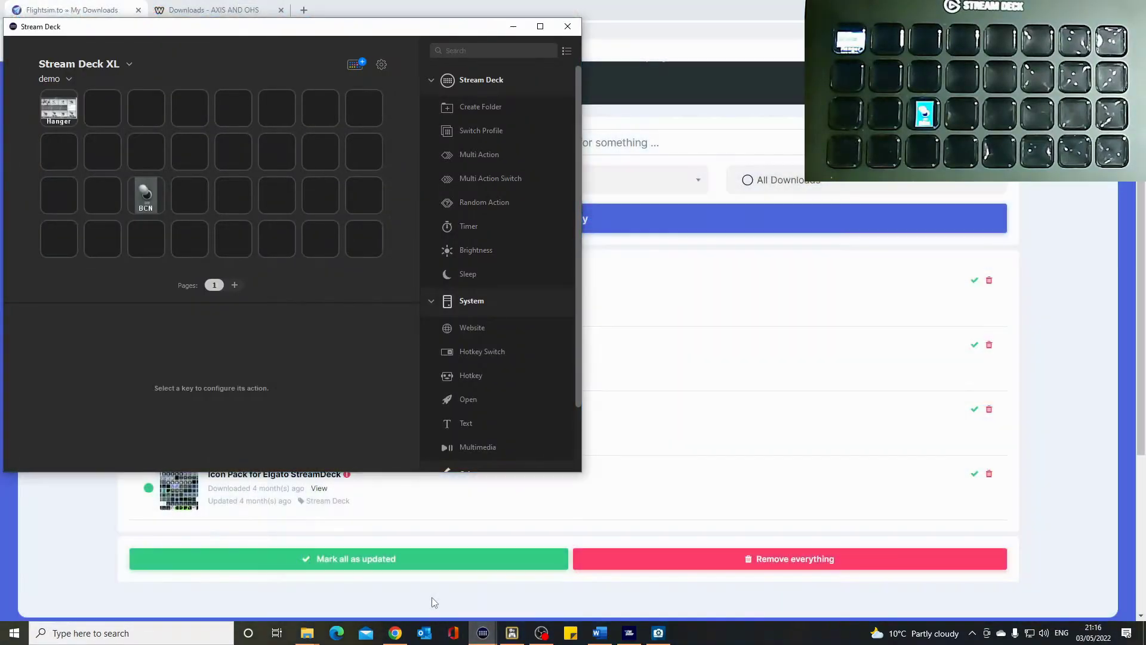
Open the Stream Deck Icon Library for the BCN key, look through the available icons and close it unchanged.
left_click(152, 203)
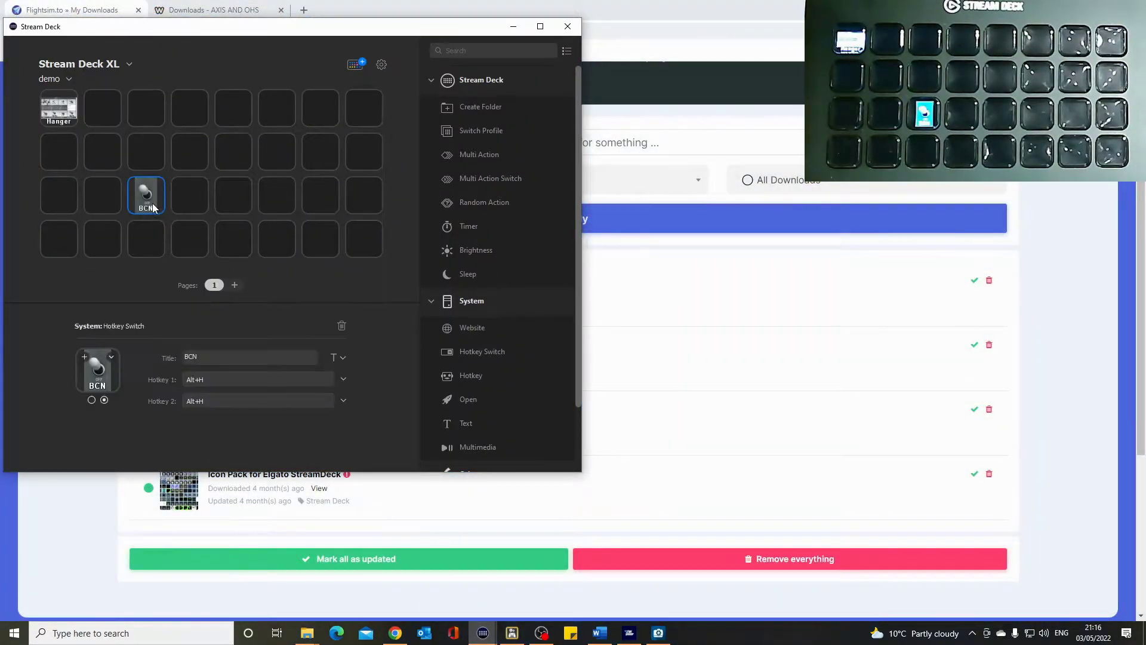
left_click(112, 356)
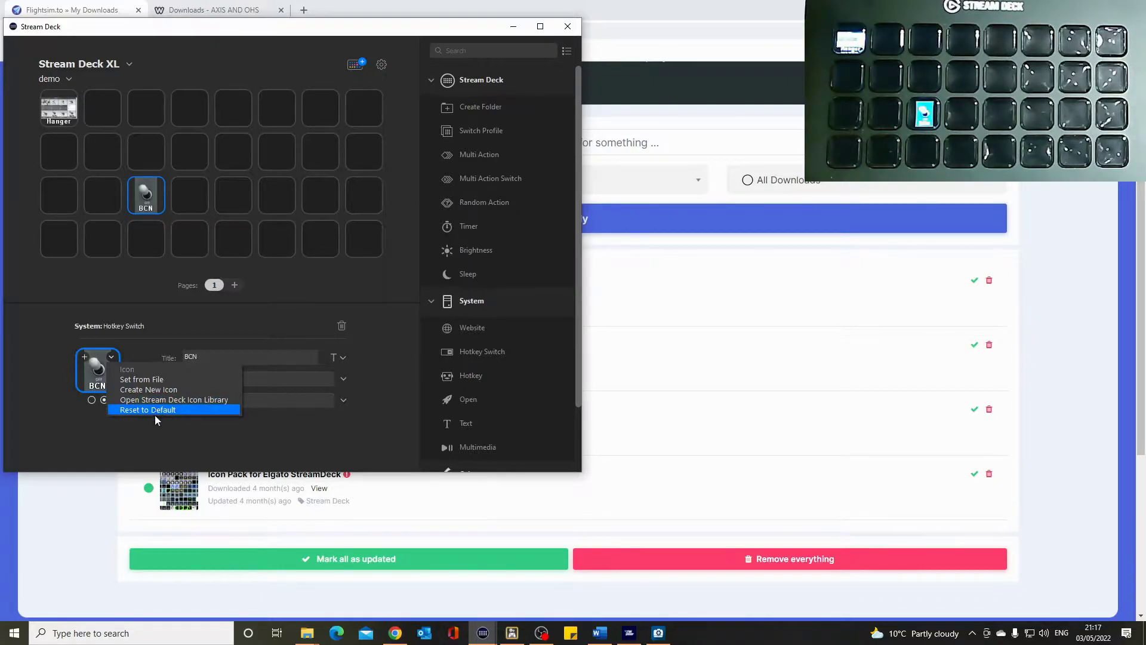
left_click(170, 402)
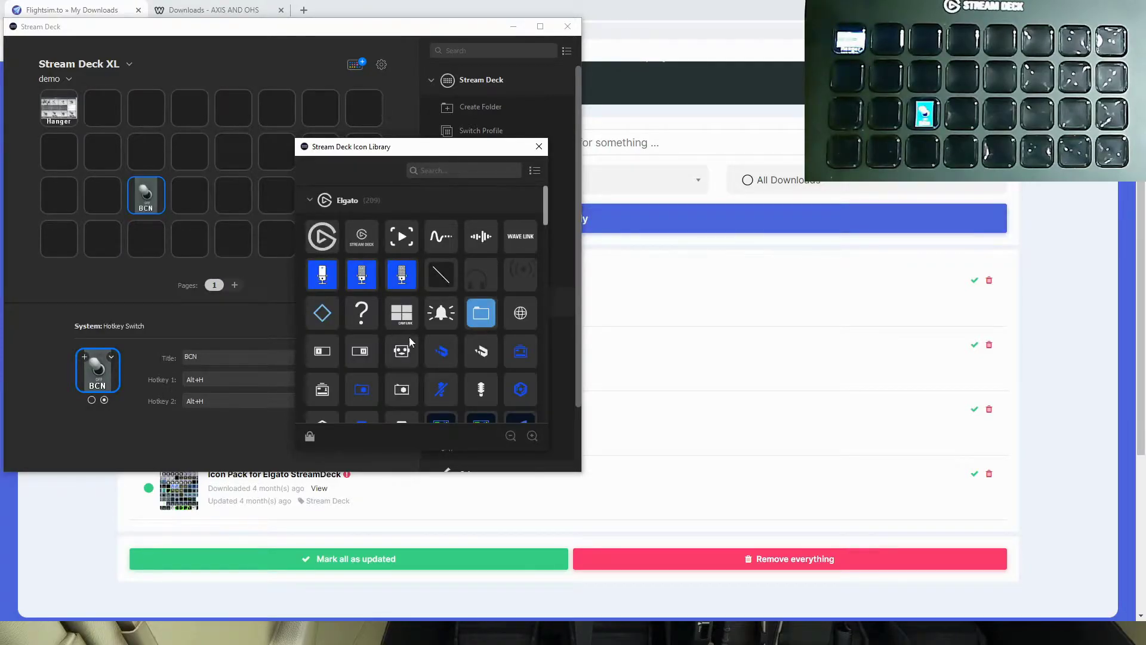
scroll(446, 299, "down", 10)
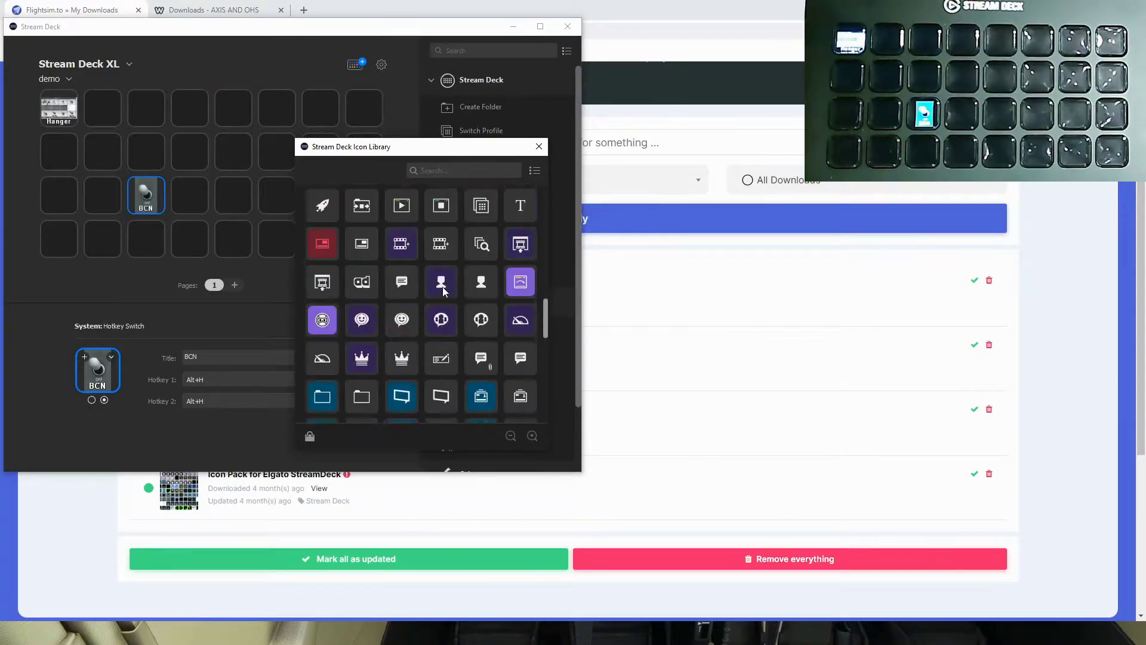
scroll(444, 295, "down", 5)
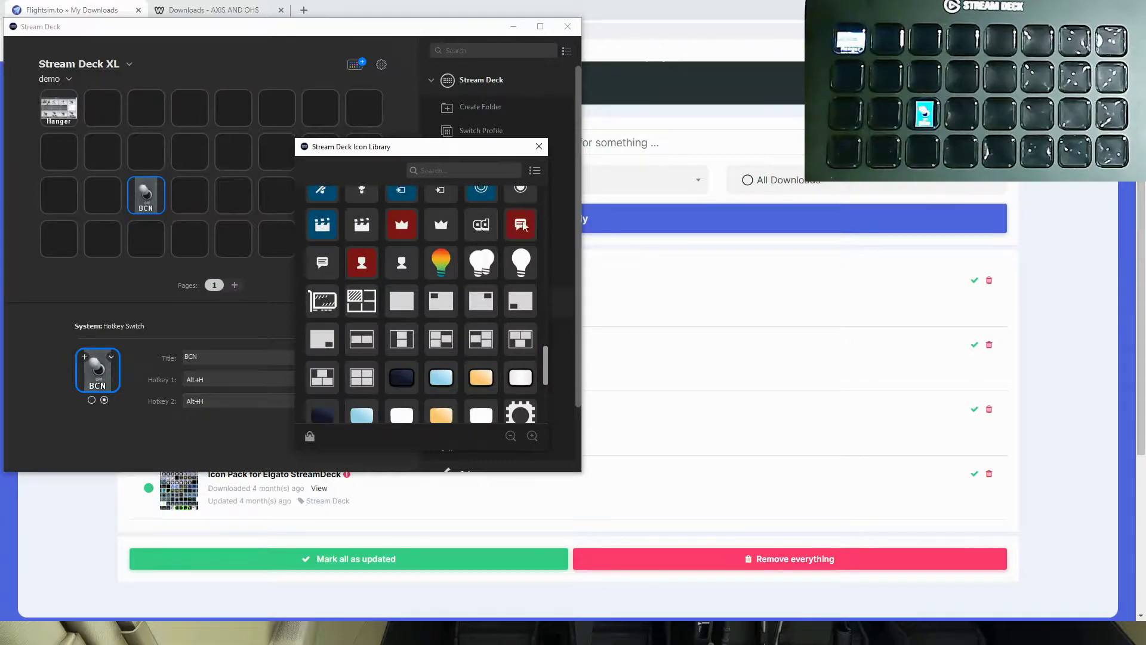
left_click(539, 146)
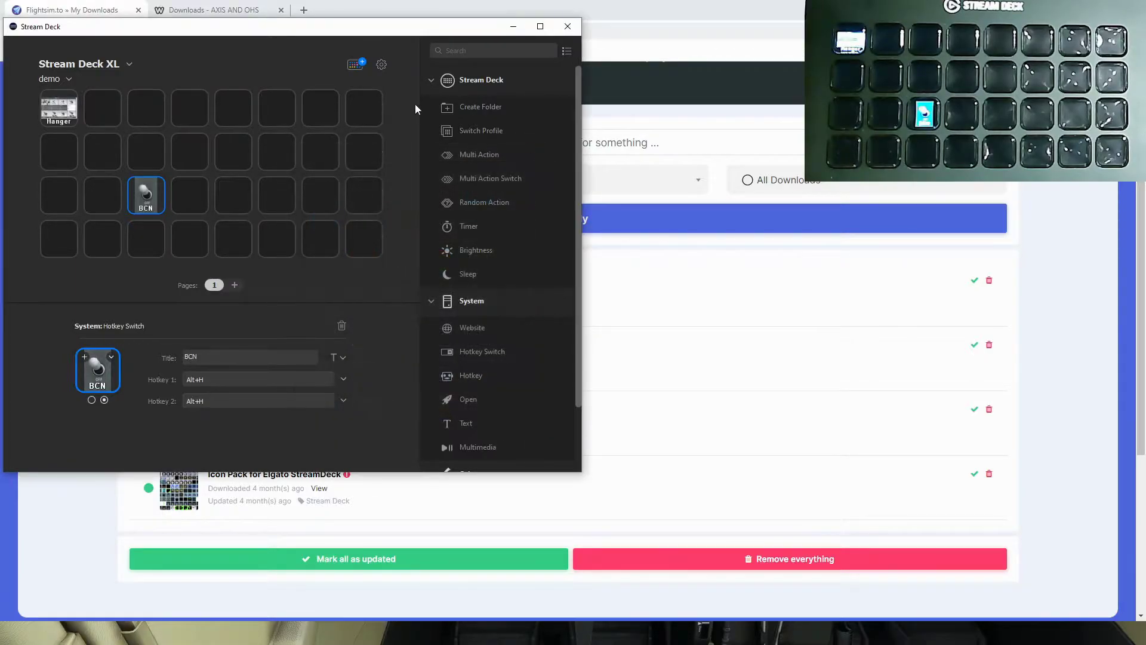
Open the Stream Deck Store and look through the icon packs on offer.
left_click(354, 64)
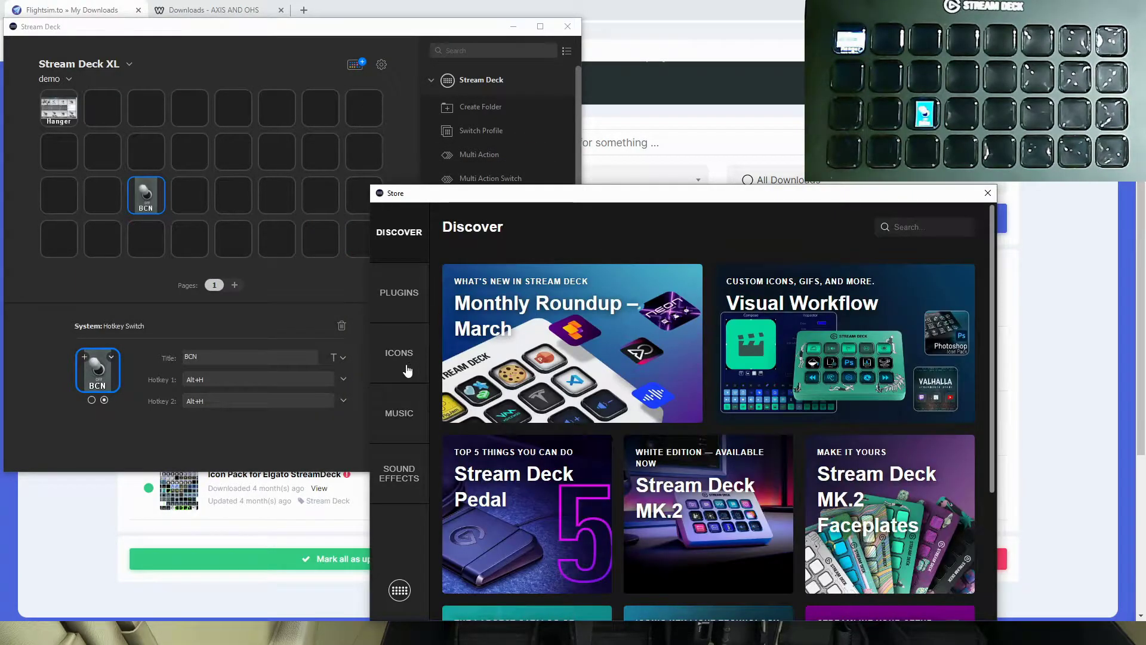
left_click(407, 371)
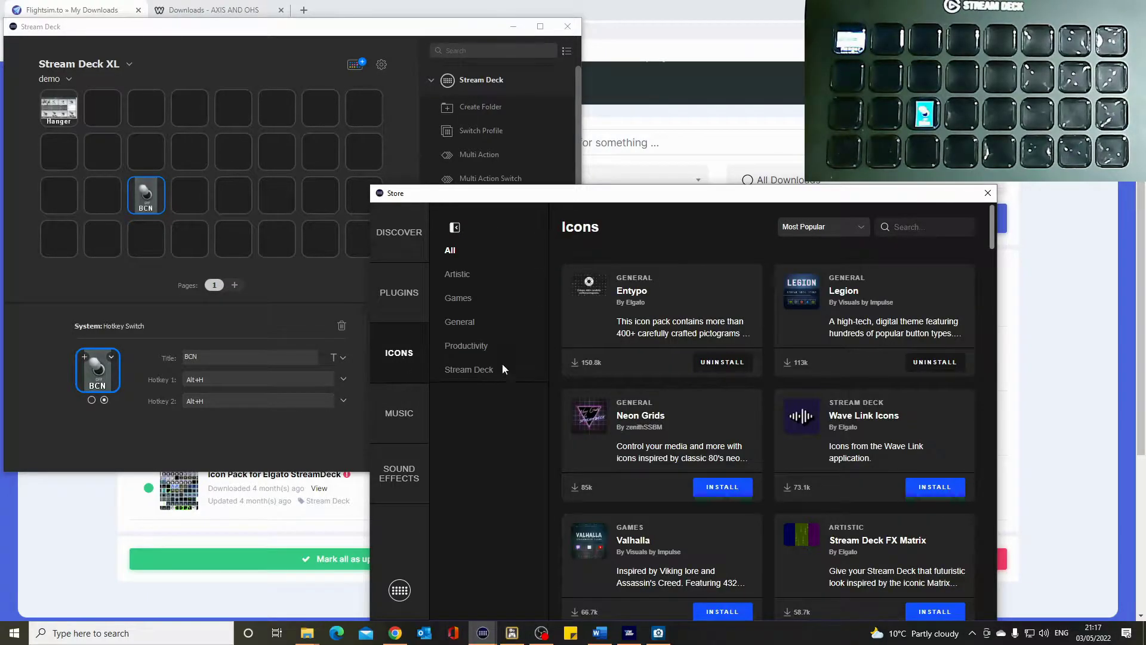
scroll(812, 431, "down", 3)
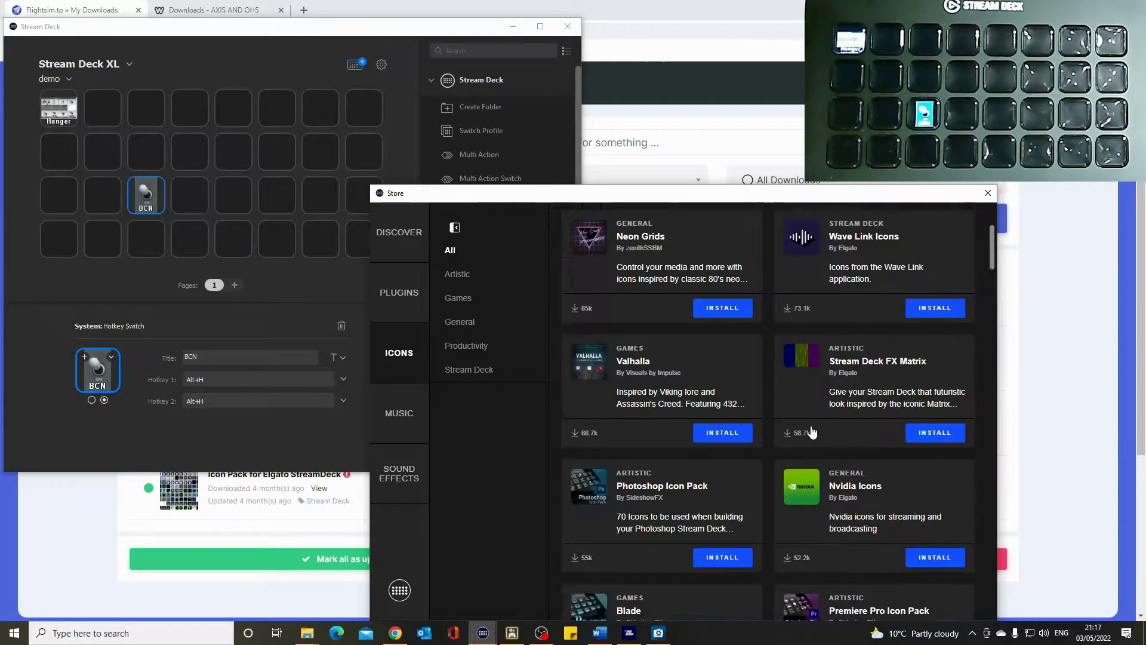
scroll(812, 431, "down", 2)
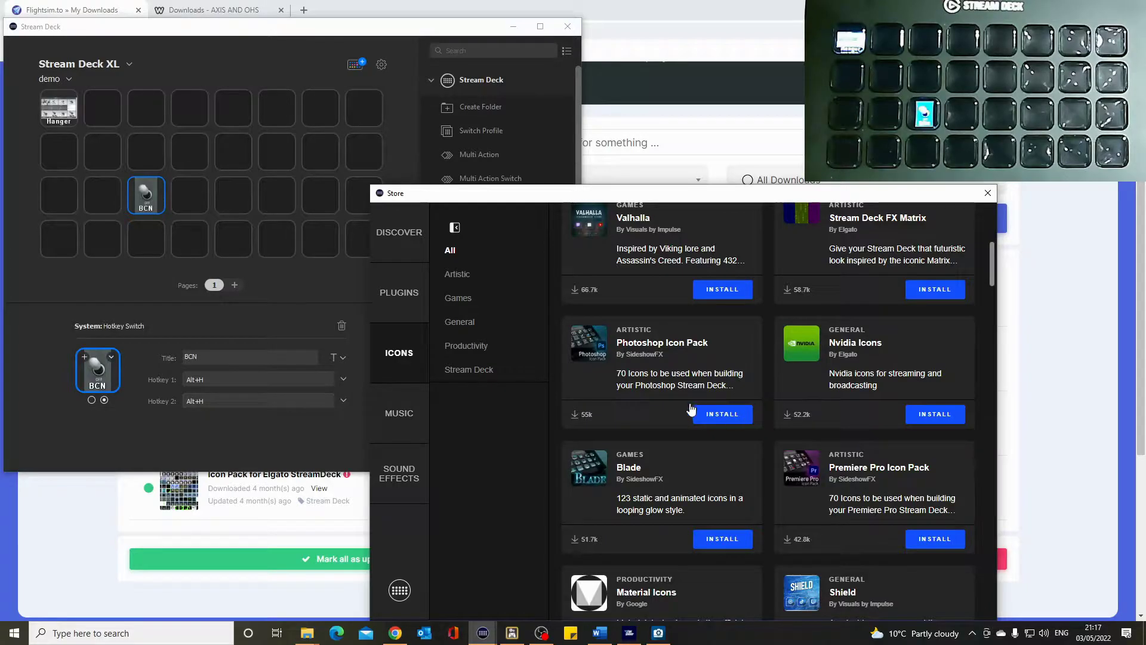
scroll(645, 425, "up", 5)
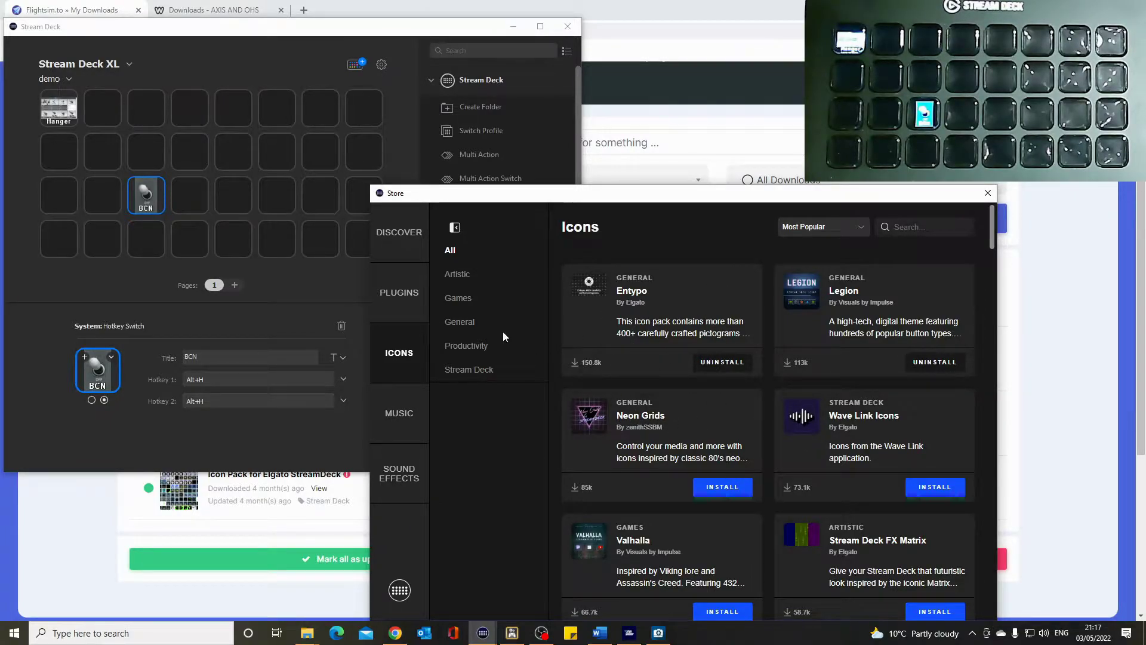
Look at the Store's plugins, filter them to the Music category, and close the Store.
left_click(408, 299)
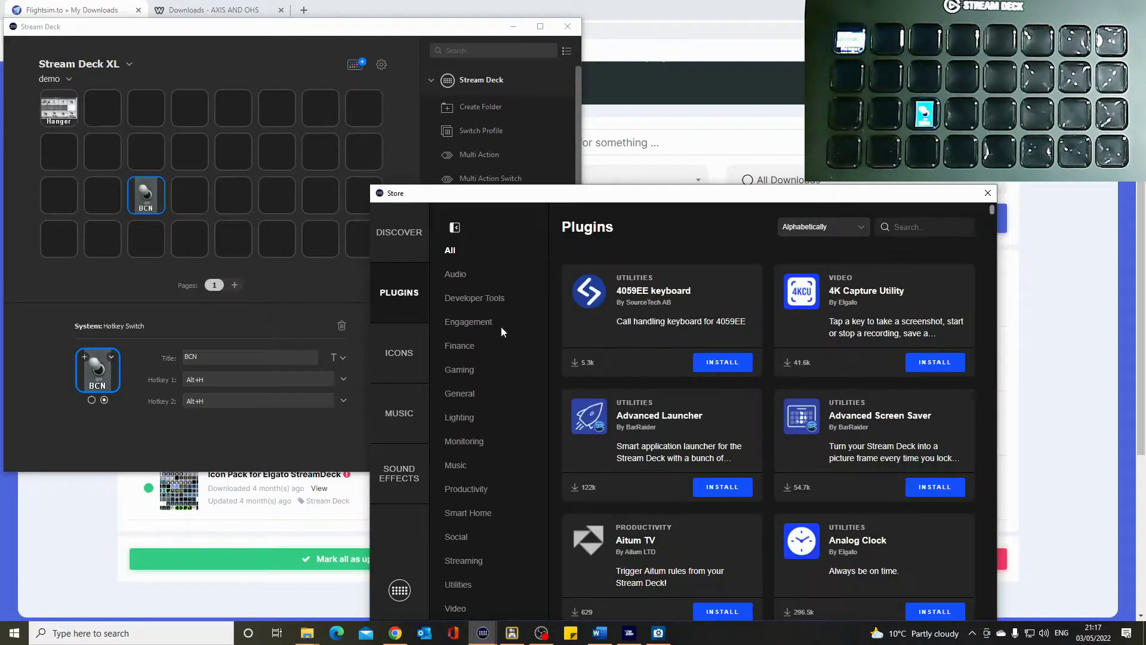
left_click(471, 466)
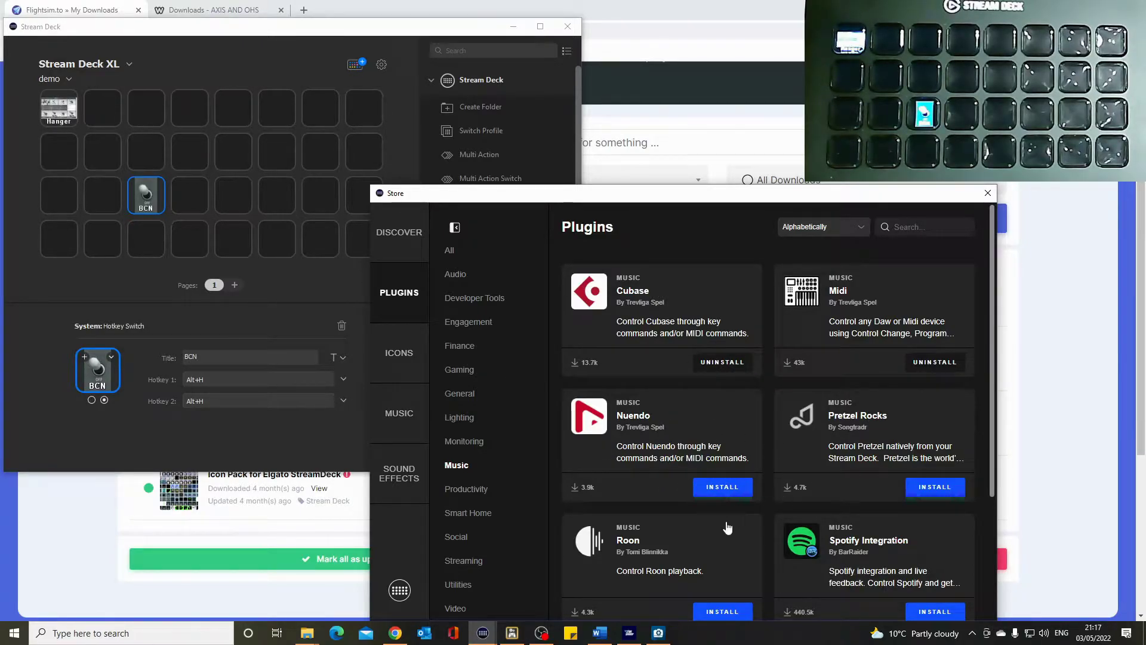
left_click(987, 193)
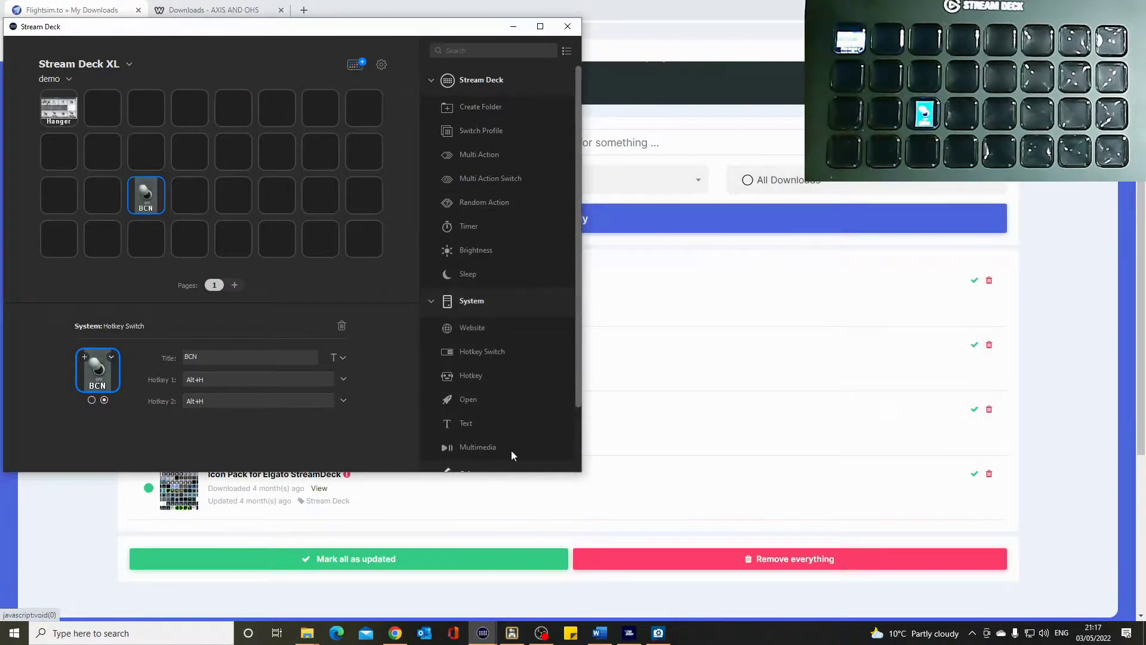
Switch to Chrome and look through the AxisAndOhs downloads page for the Elgato Stream Deck plugin and sample profiles.
left_click(402, 7)
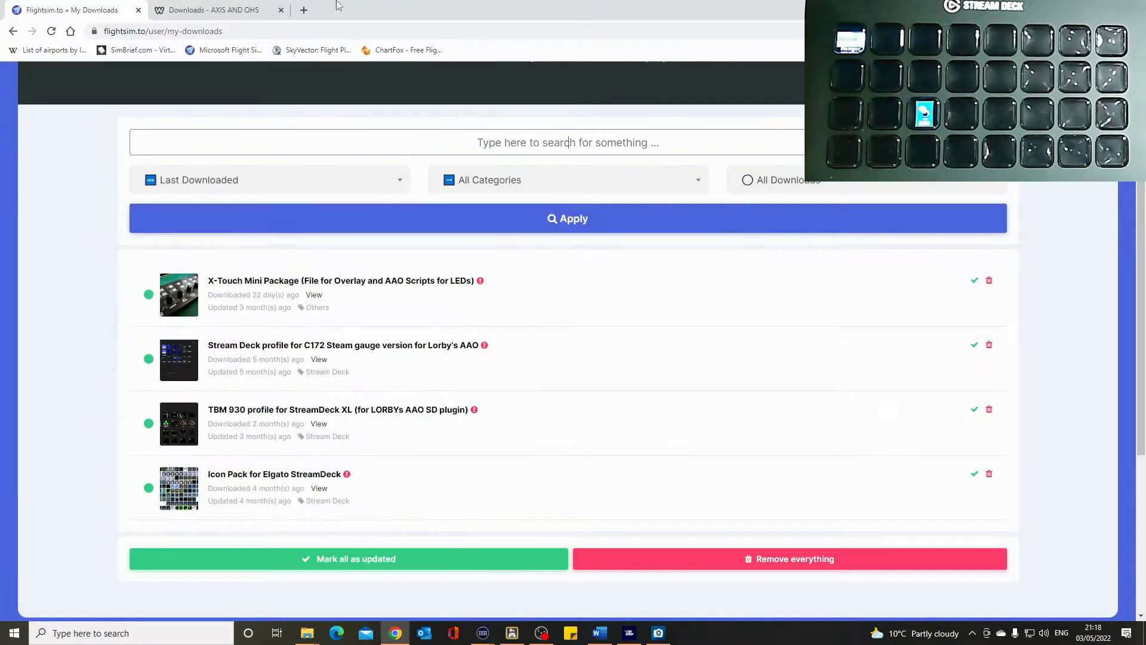
left_click(246, 9)
scroll(429, 357, "up", 15)
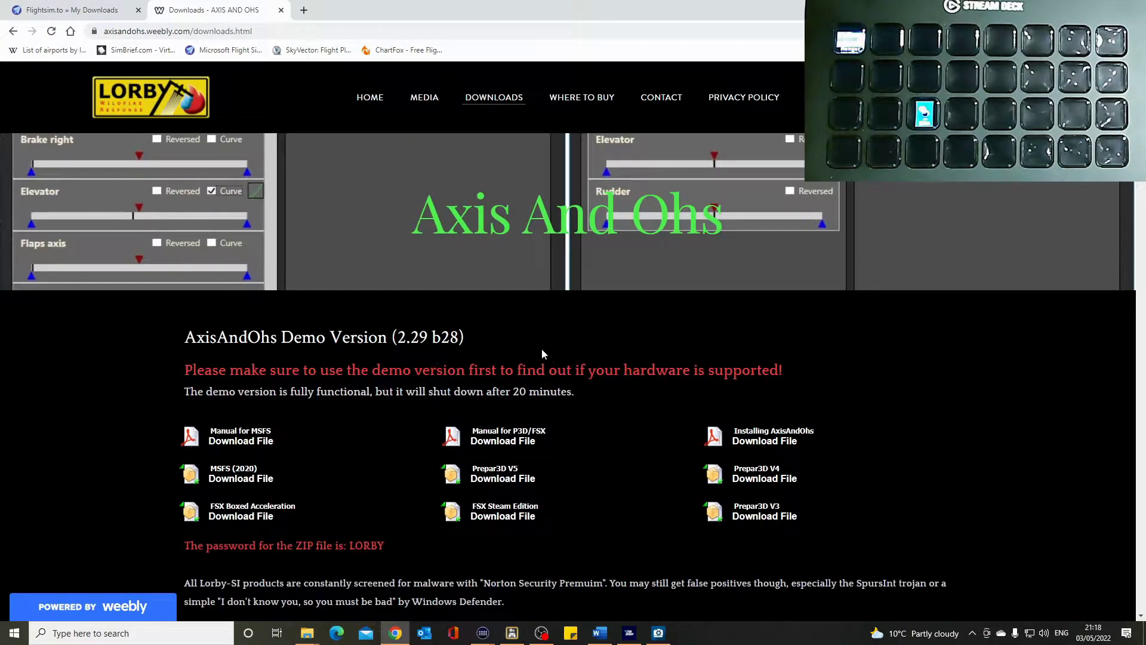
scroll(589, 384, "down", 2)
scroll(599, 234, "up", 2)
scroll(606, 405, "down", 10)
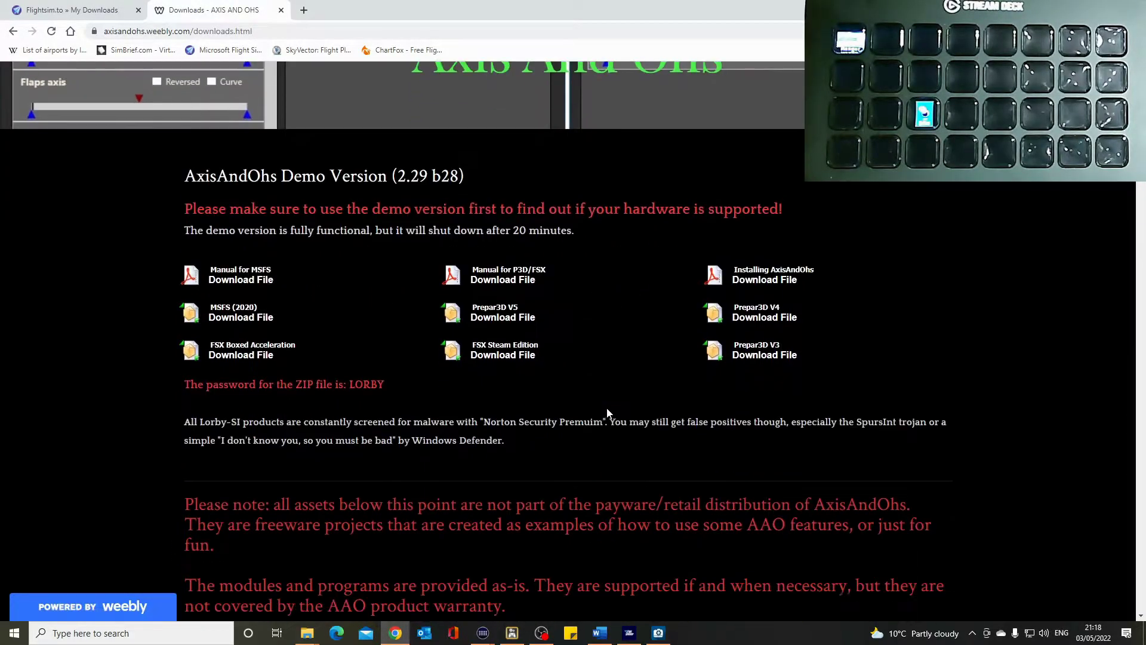
scroll(587, 413, "down", 5)
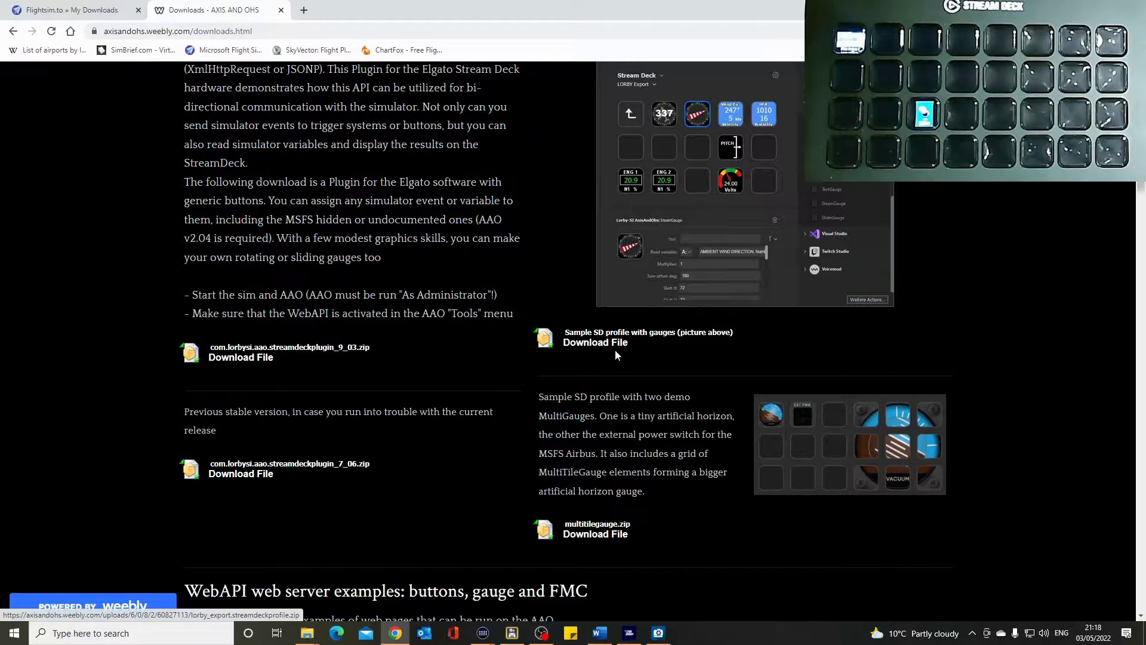
scroll(699, 189, "up", 1)
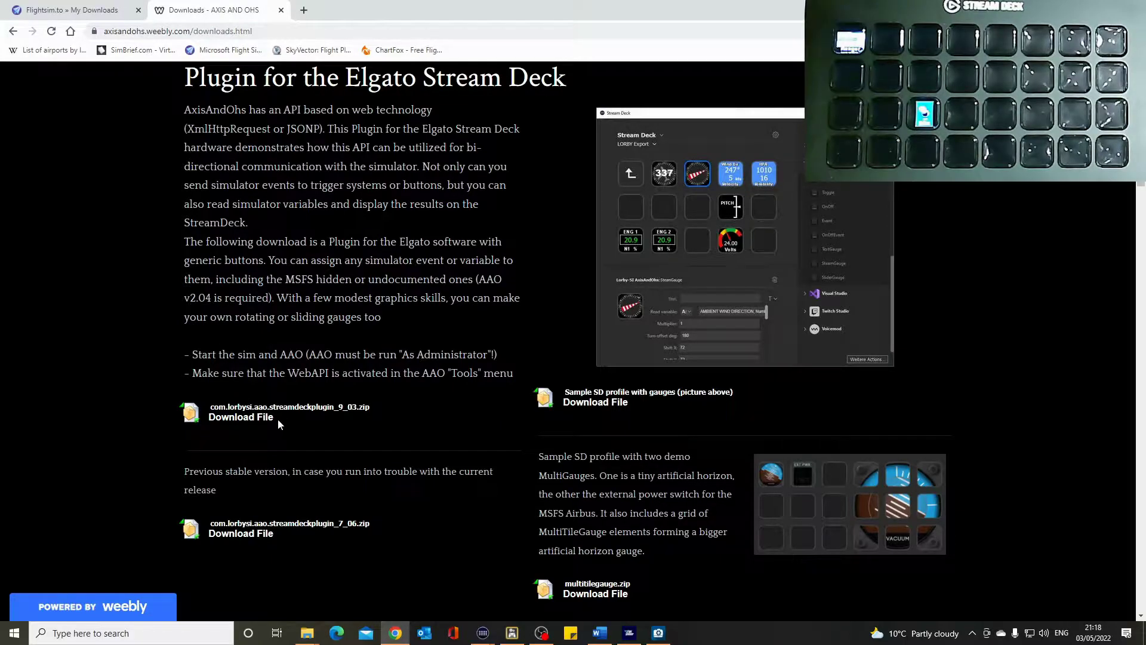
Switch back to Stream Deck and check the Cubase plugin's uninstall option in the action list without uninstalling it.
mouse_move(485, 639)
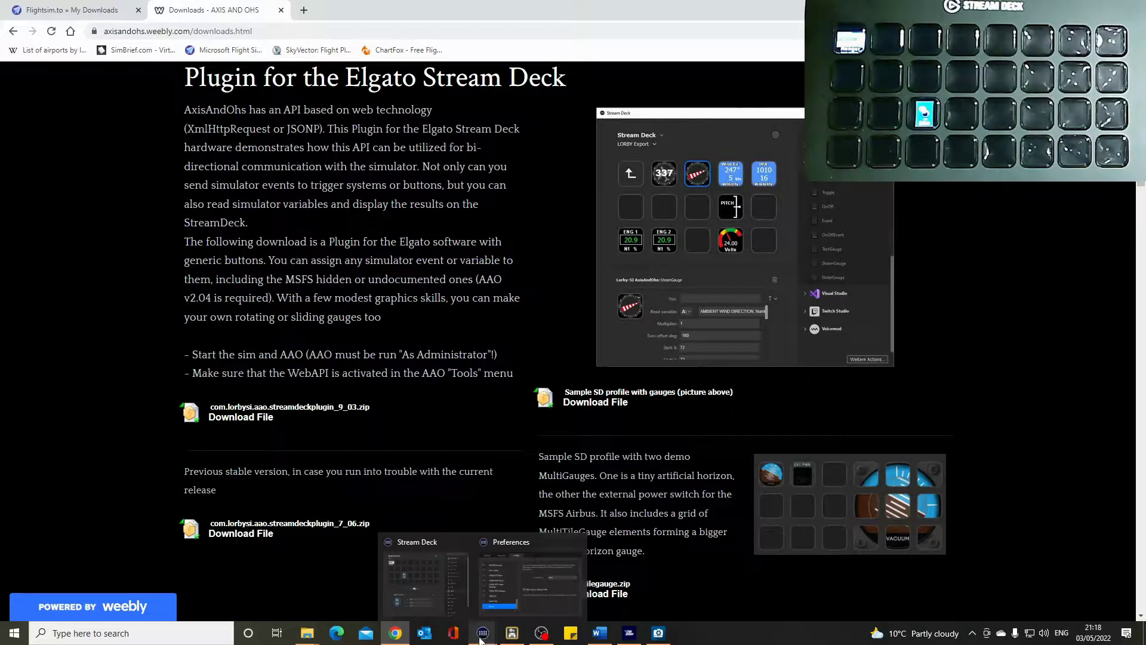
left_click(482, 639)
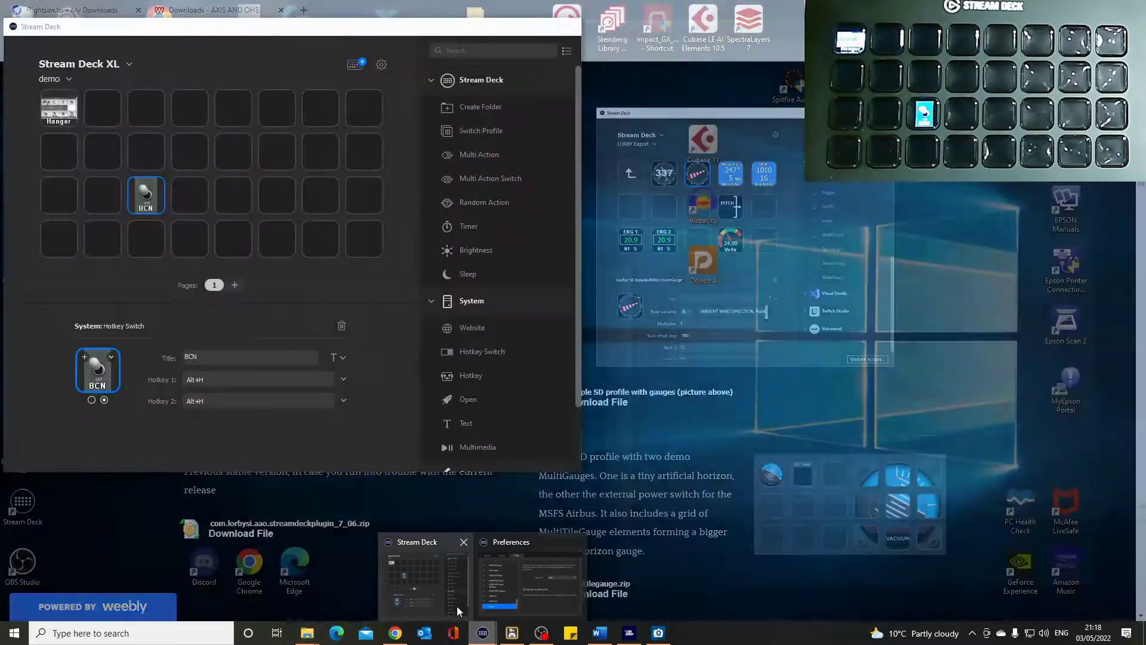
left_click(456, 607)
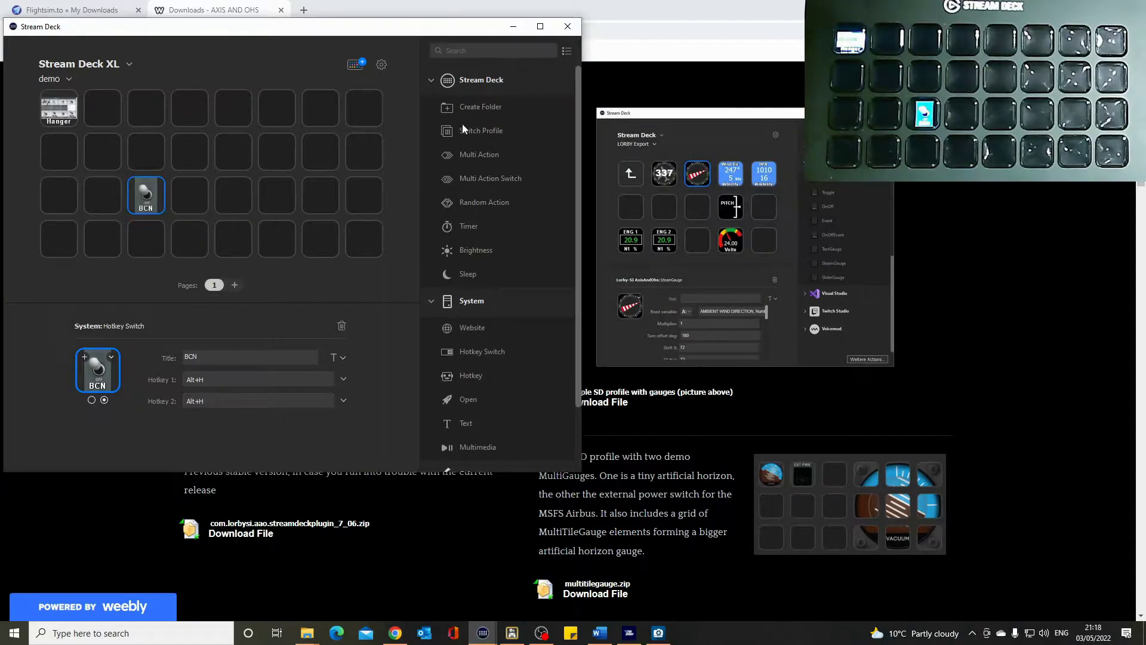
scroll(501, 111, "down", 3)
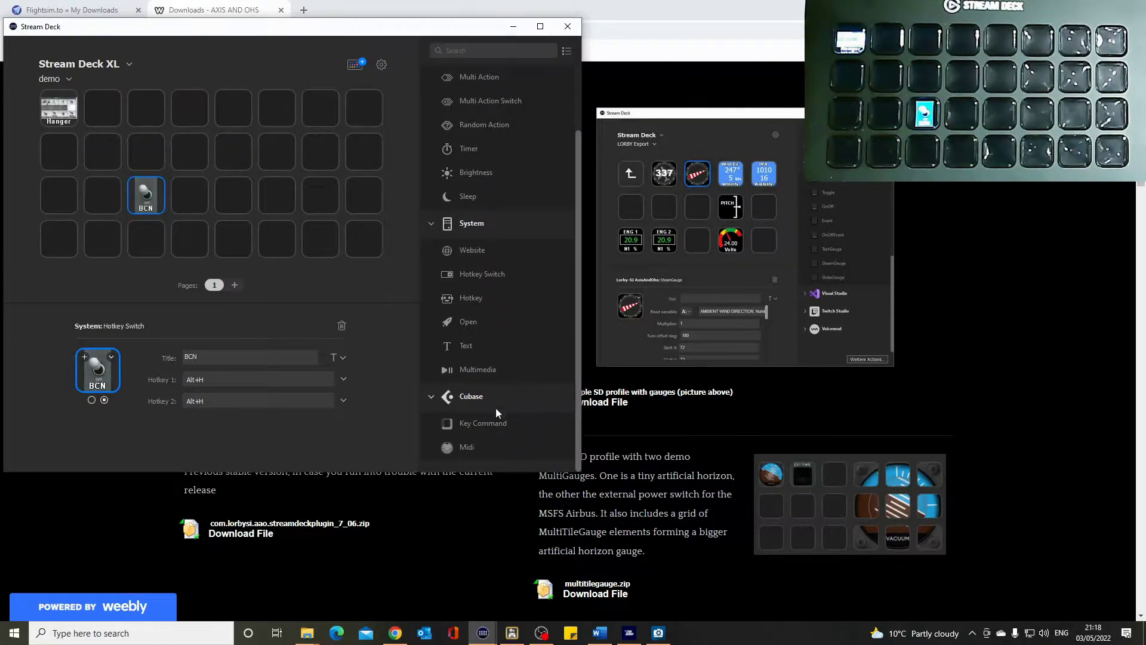
right_click(486, 423)
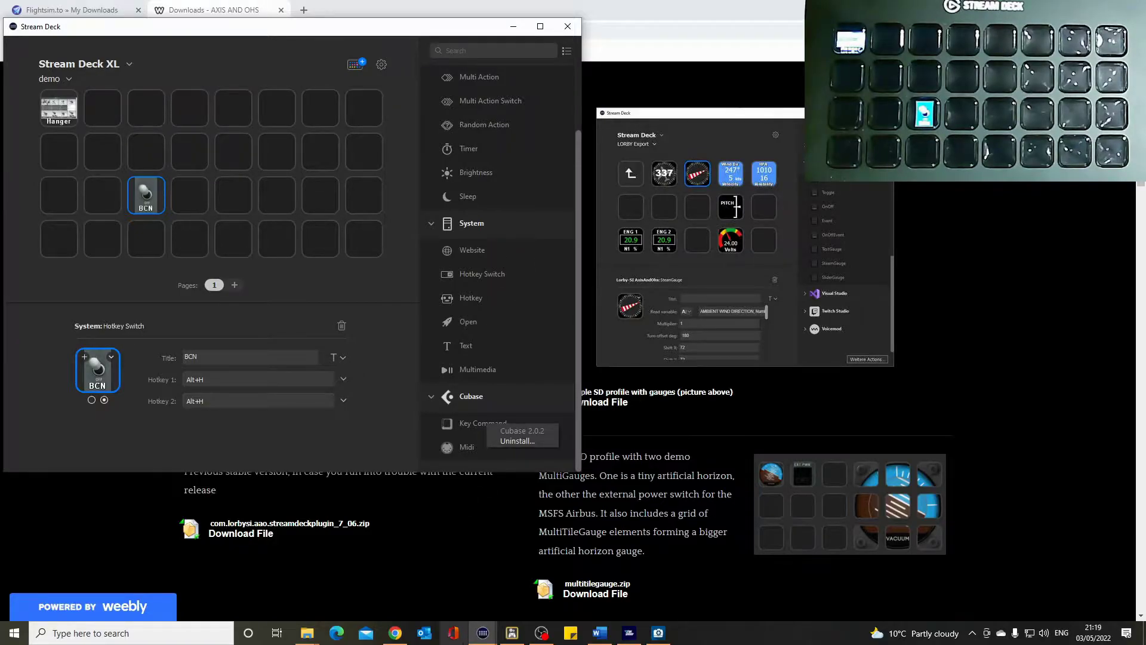
left_click(435, 529)
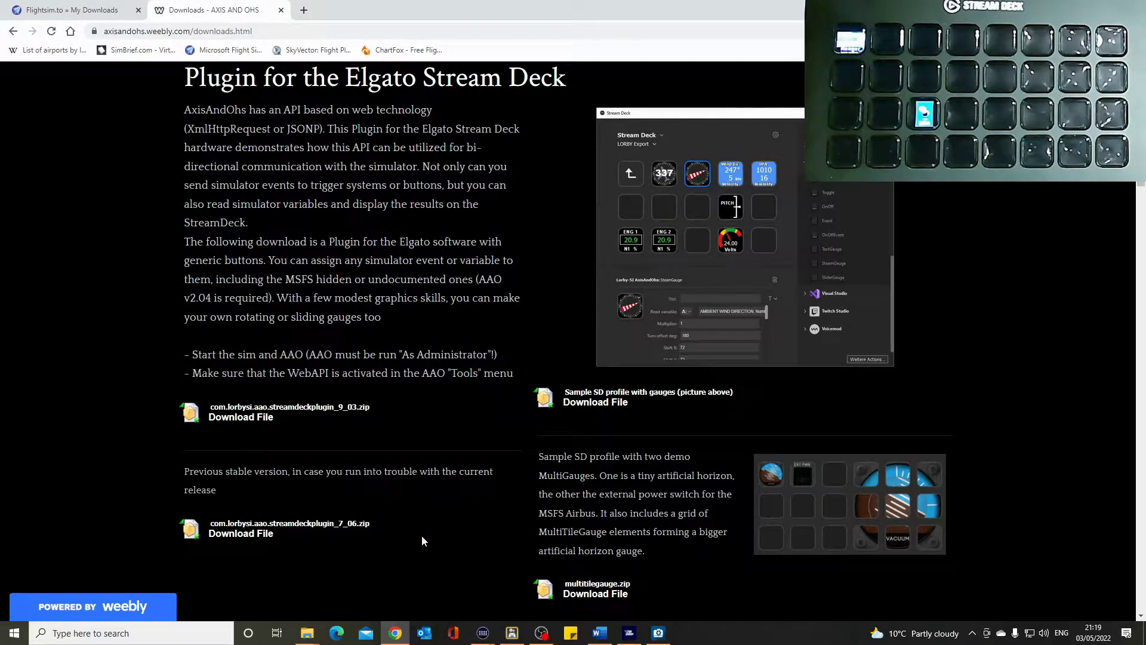
Switch to File Explorer and open the com.lorbysi.aao.streamdeckplugin_9_03 folder to see the plugin files.
left_click(309, 633)
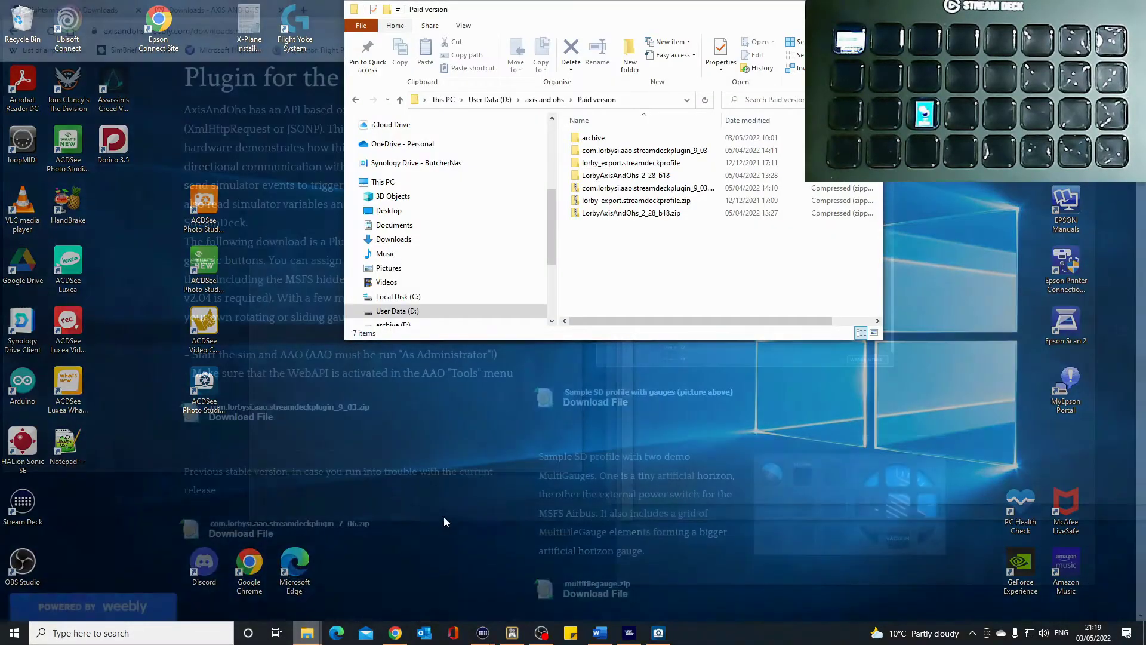
left_click(392, 585)
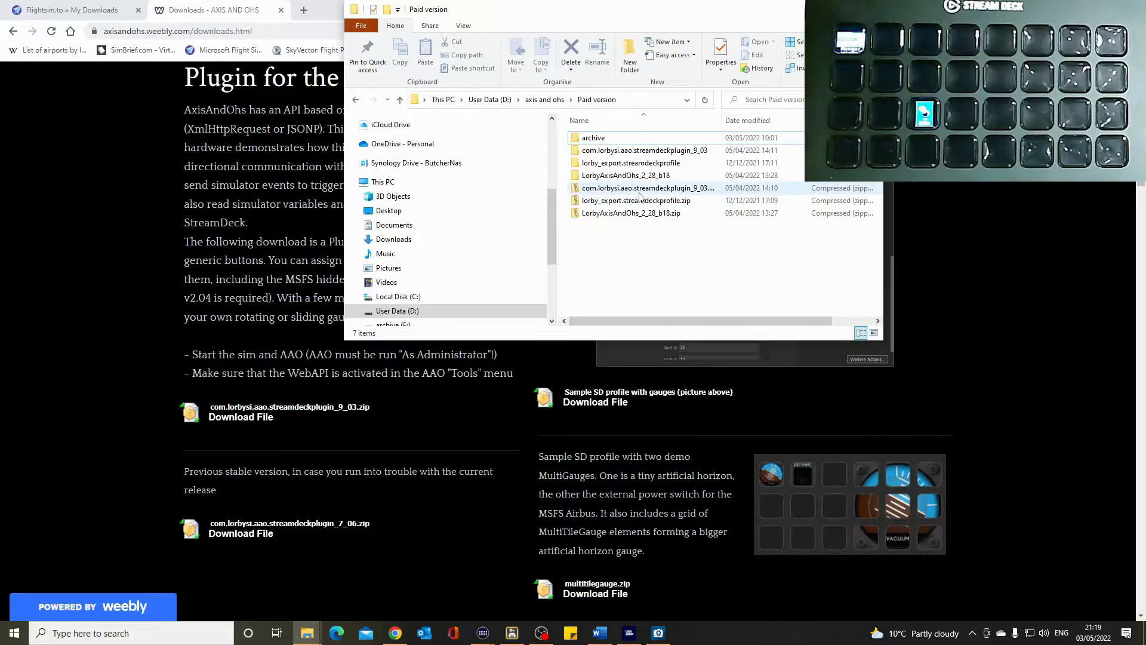
double_click(647, 151)
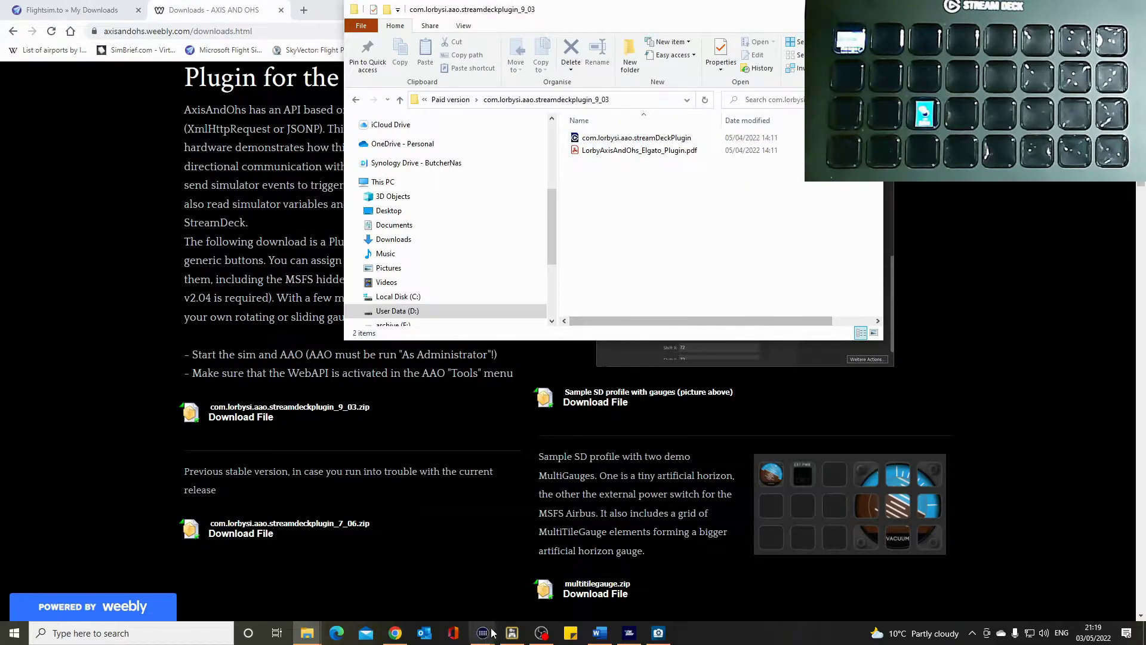
Switch back to Stream Deck, start editing the action list and hide the whole Cubase category.
mouse_move(493, 631)
left_click(456, 542)
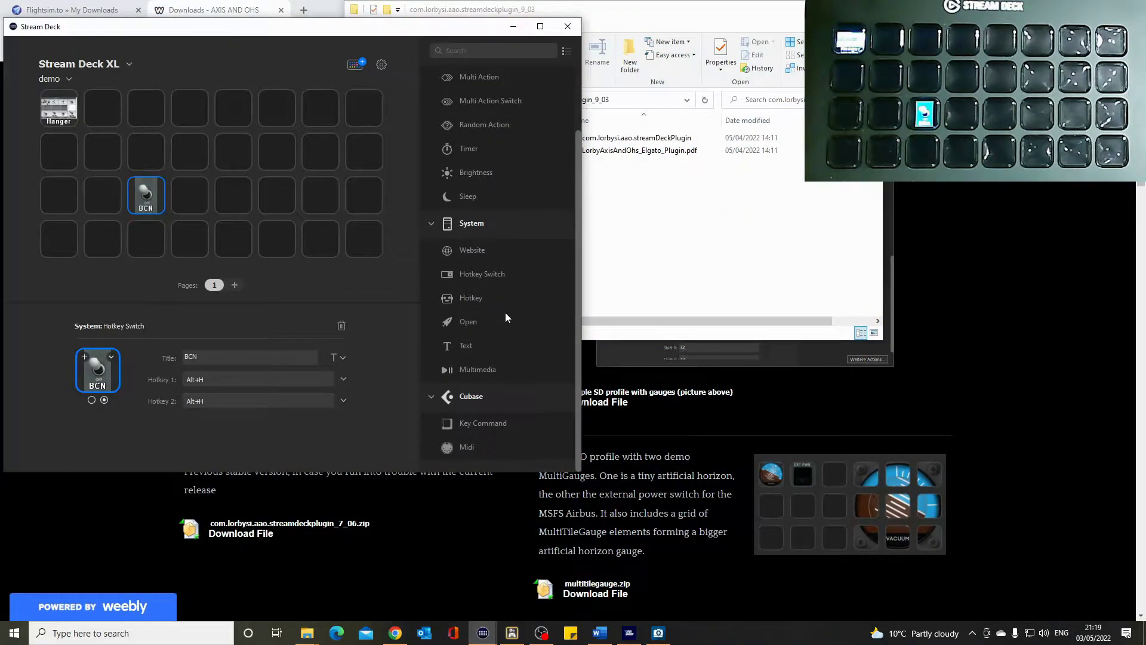
scroll(506, 385, "up", 2)
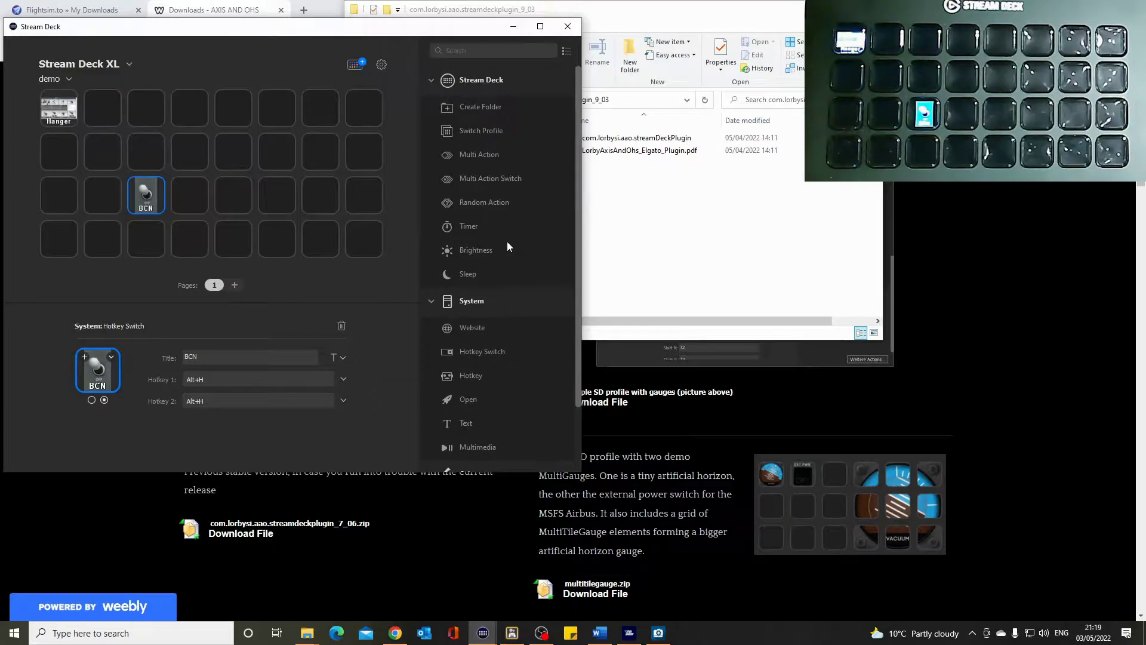
left_click(567, 53)
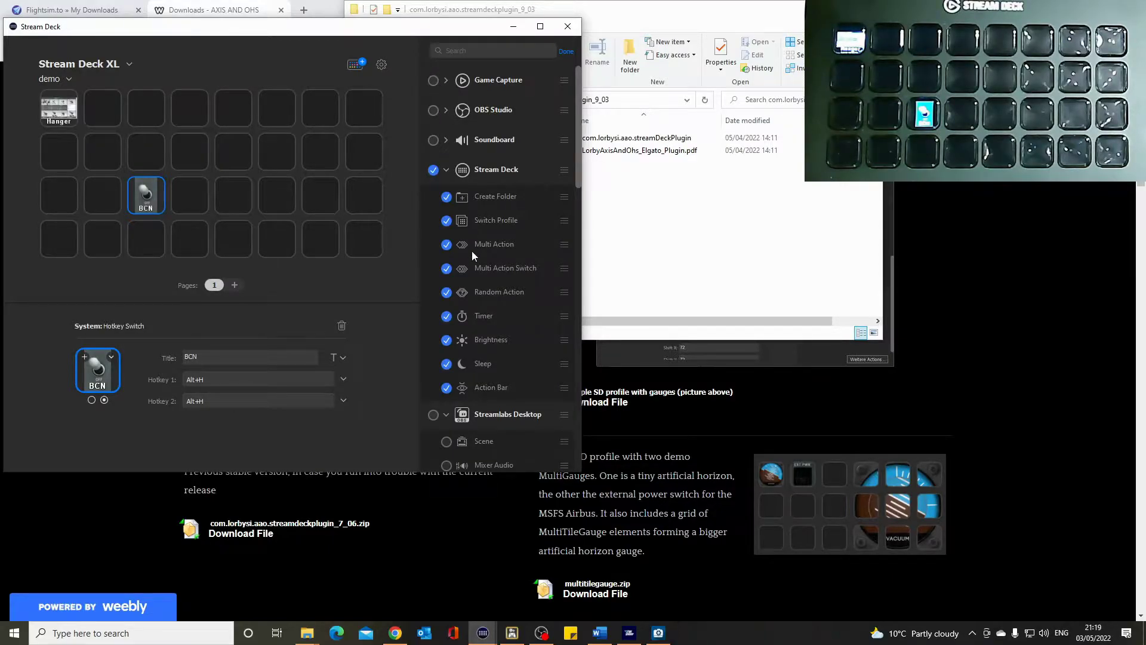
scroll(475, 275, "down", 10)
scroll(493, 286, "down", 6)
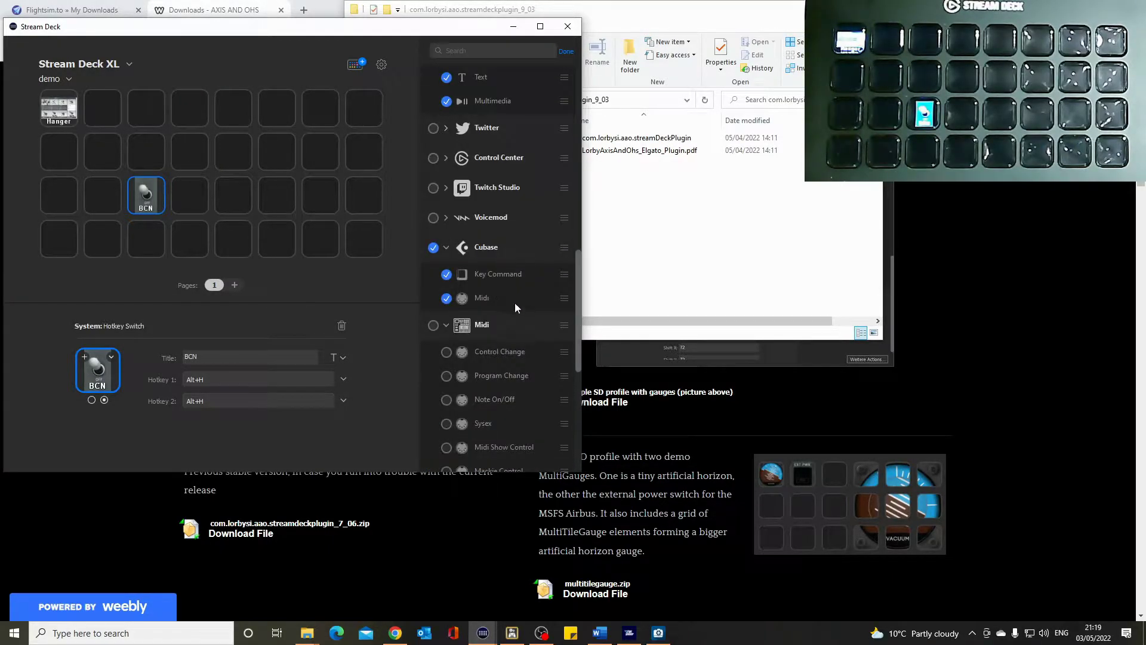
left_click(433, 247)
Show the Lorby-SI AxisAndOhs category with all its actions and finish editing the action list.
scroll(507, 302, "down", 6)
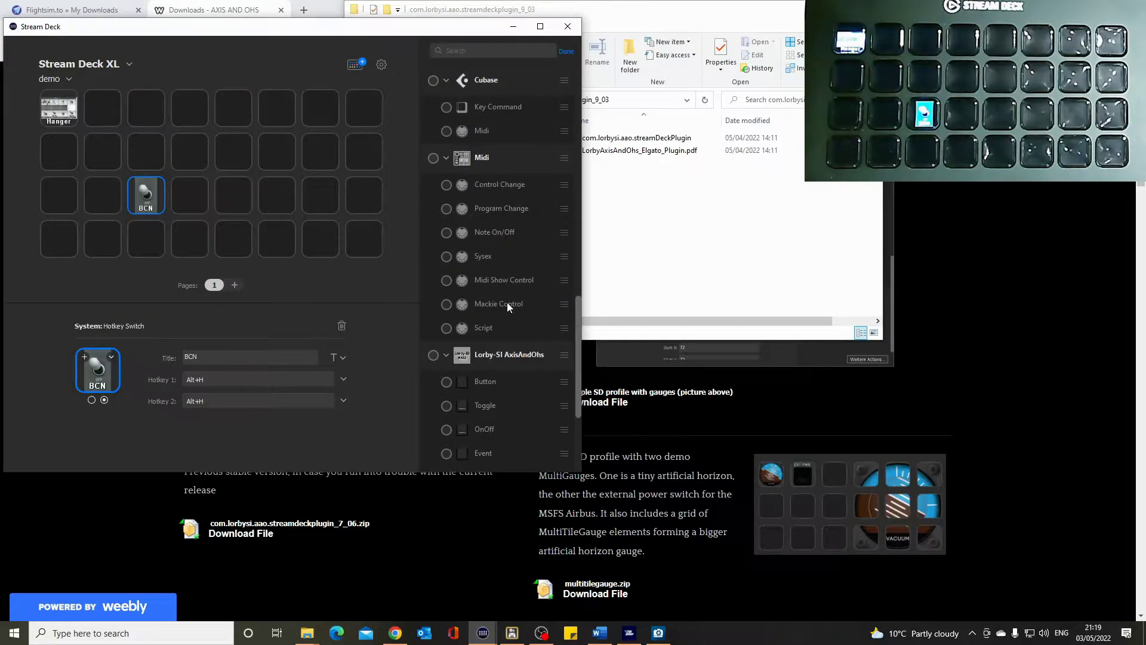
left_click(433, 278)
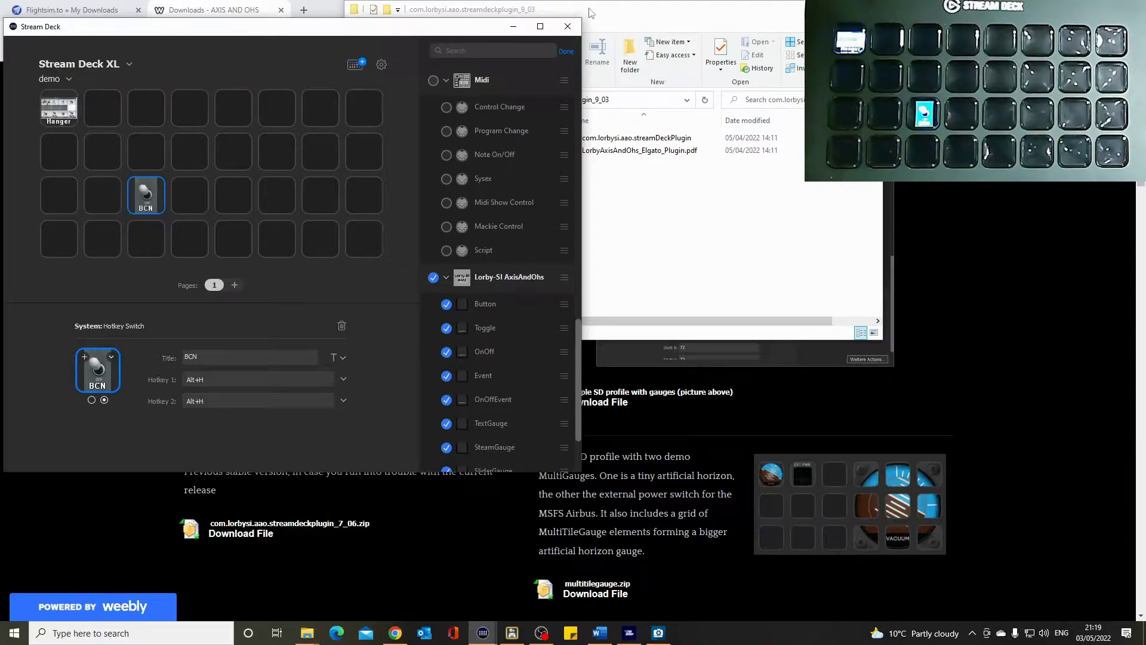
left_click(571, 51)
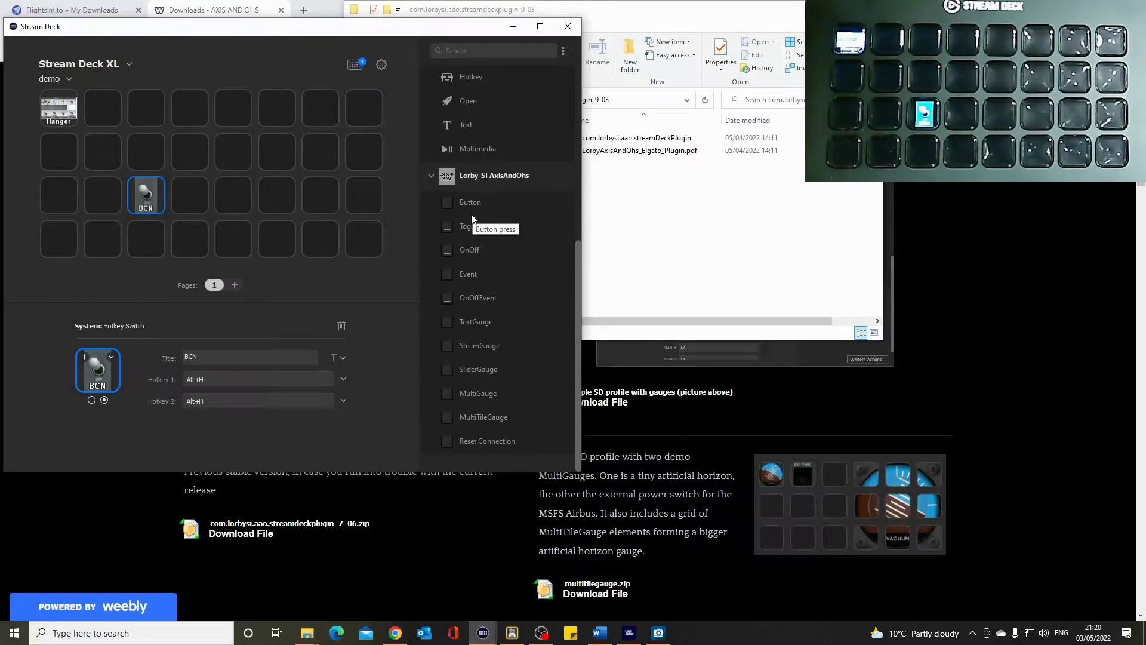
Delete the BCN hotkey switch from the demo profile.
right_click(148, 206)
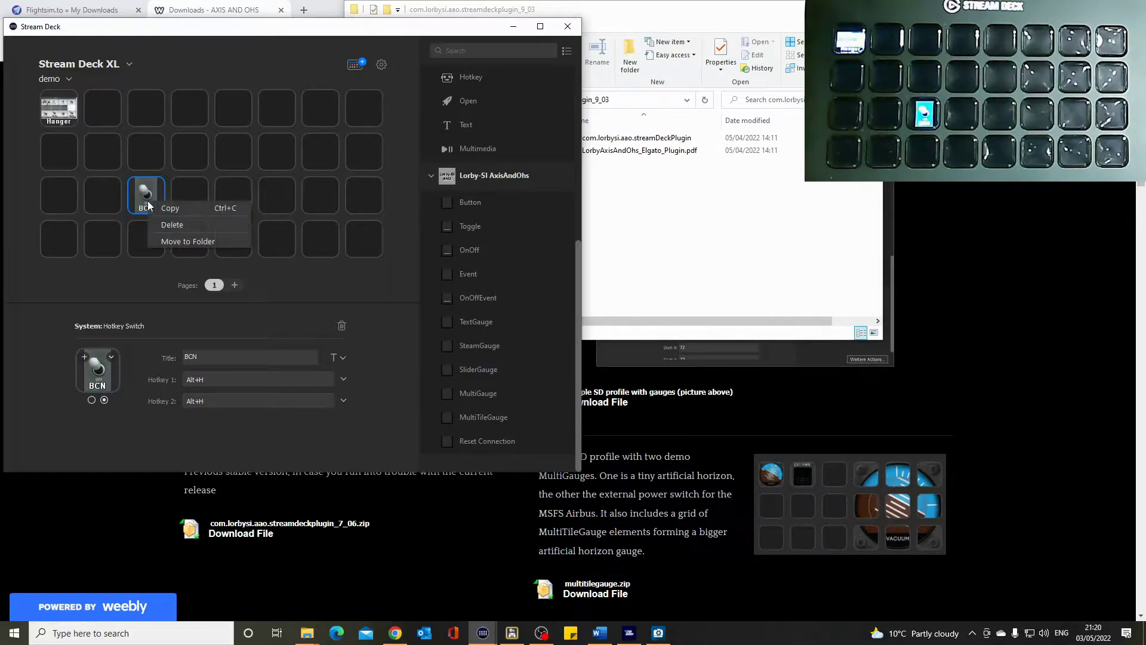
left_click(181, 226)
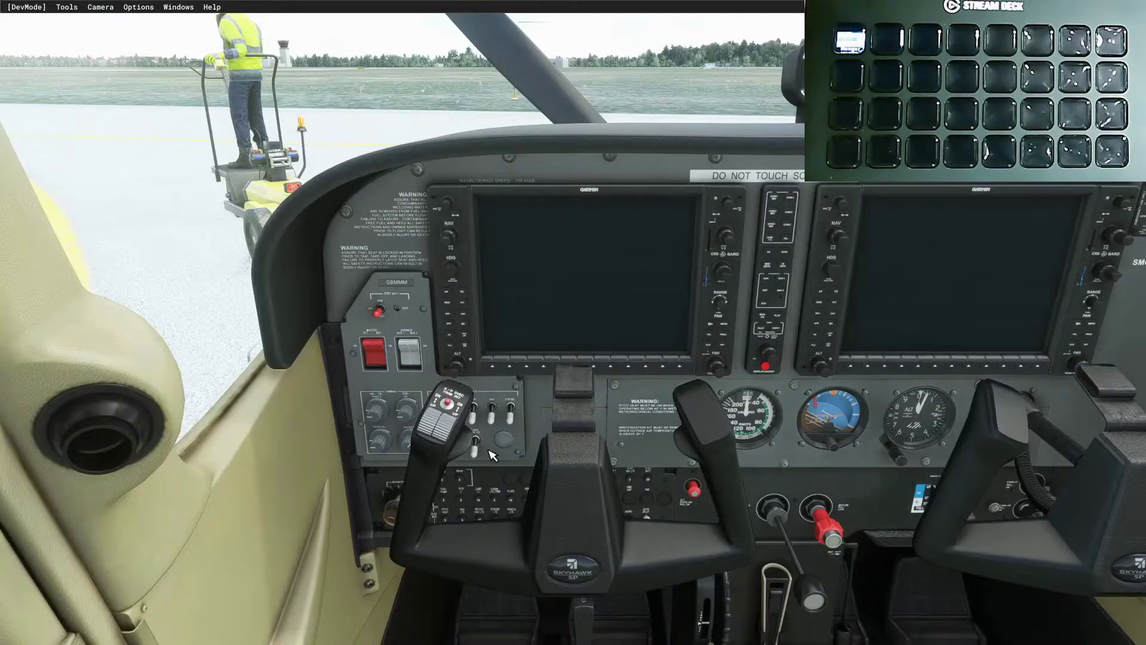
Switch to the flight simulator, examine the cockpit's light switch panel up close, and return to Stream Deck.
left_click(567, 461)
scroll(443, 431, "up", 5)
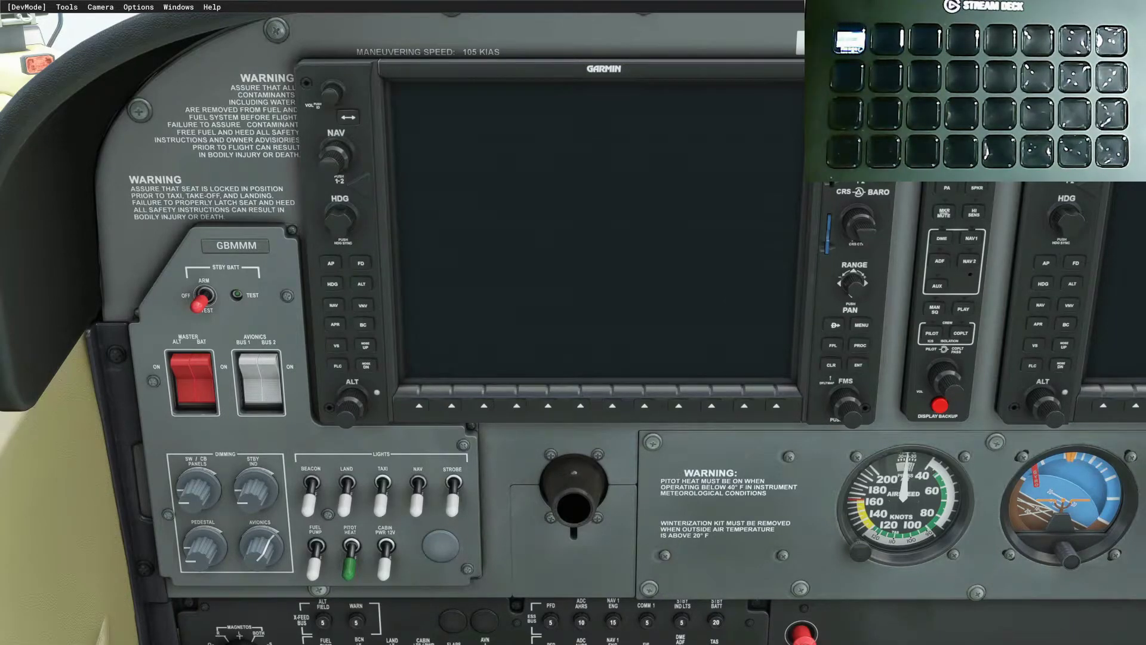
key("alt+Tab")
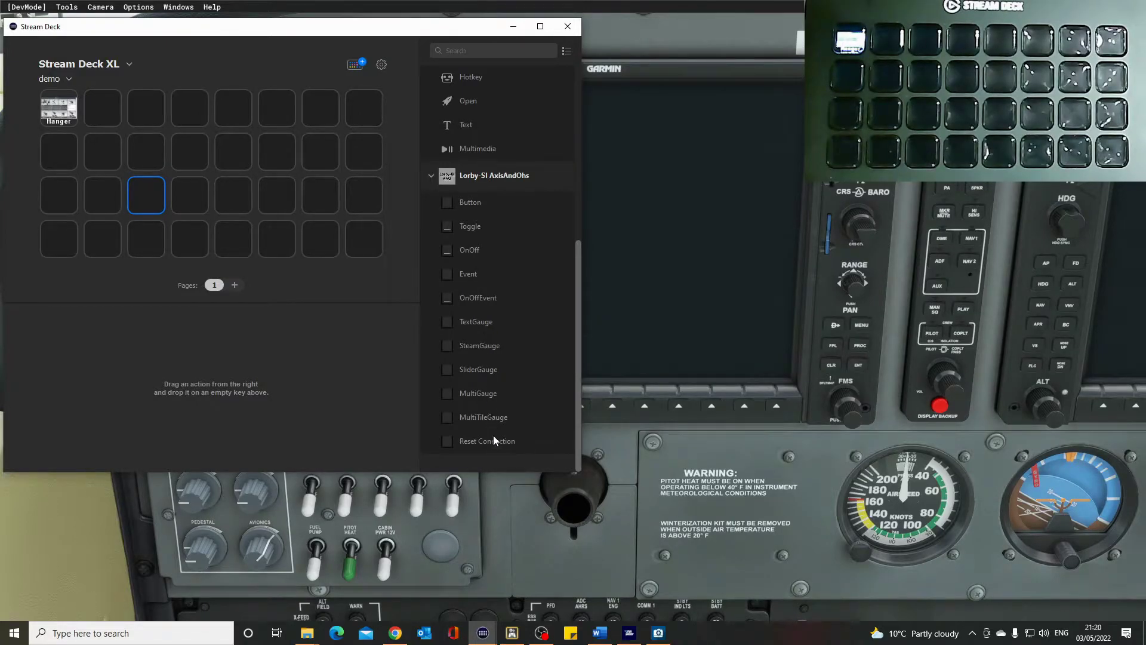
Add the Lorby-SI AxisAndOhs Button action to the third key of the third row, title it "Button" and submit its settings.
left_click_drag(446, 202, 148, 195)
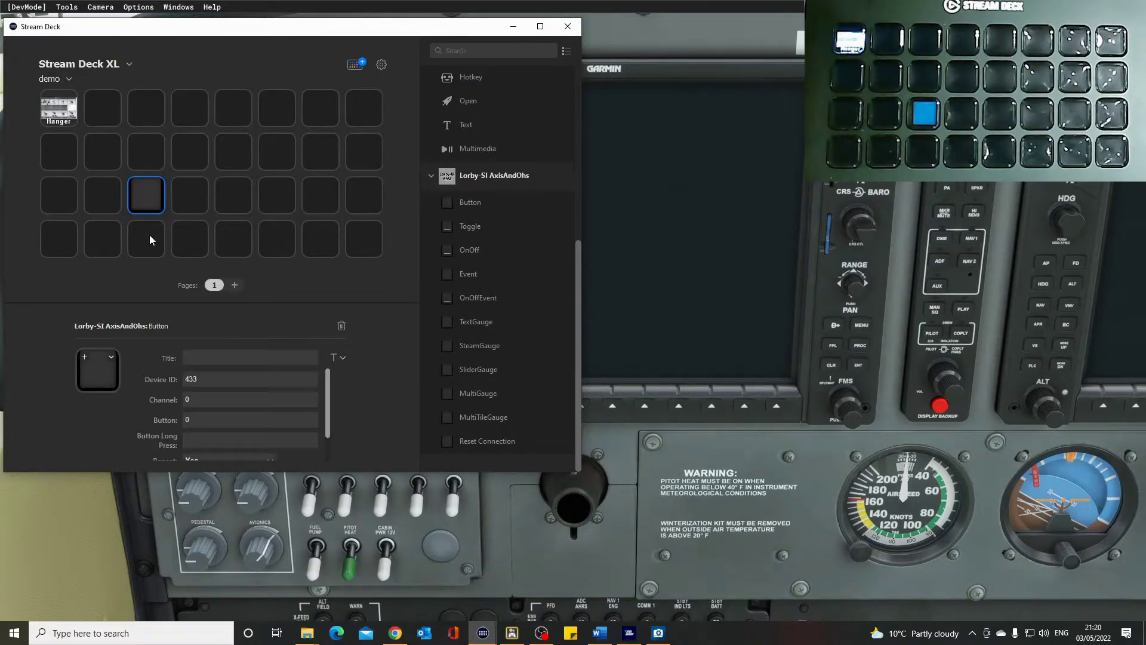
type("Buton")
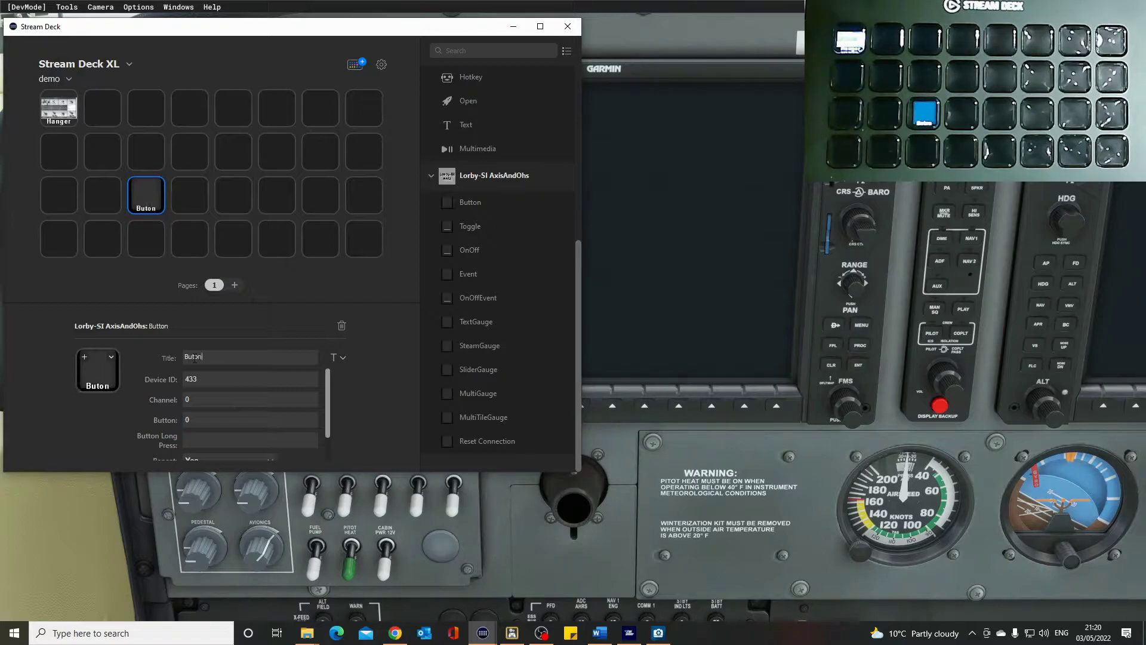
key("BackSpace")
key("BackSpace")
key("BackSpace")
type("tton")
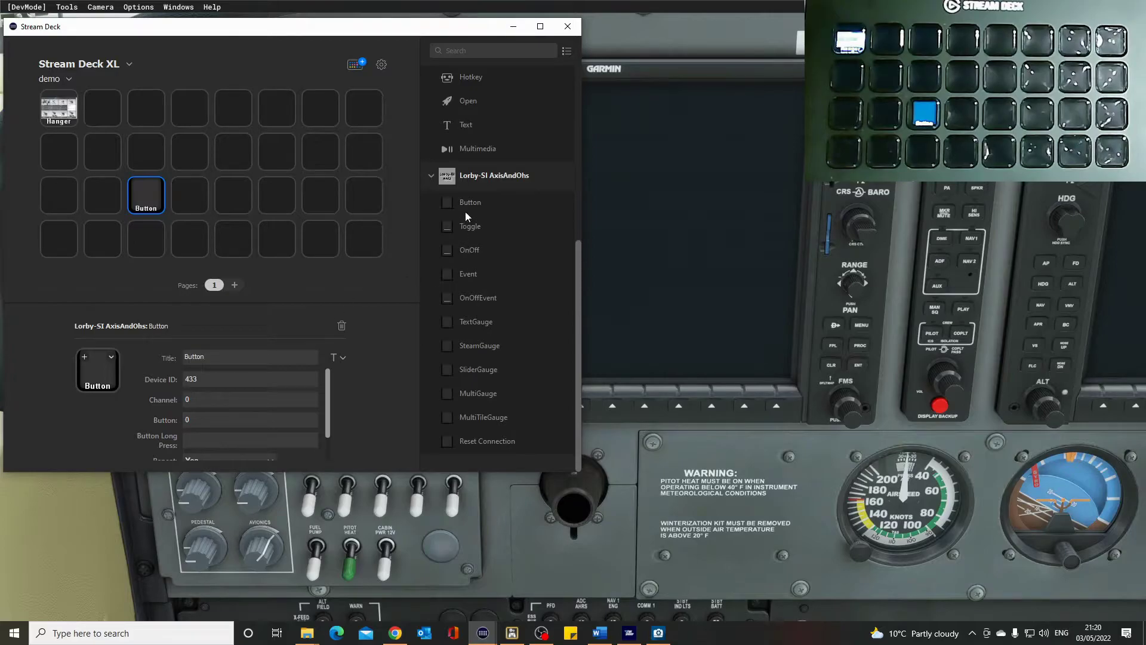
left_click_drag(327, 397, 327, 431)
left_click(284, 451)
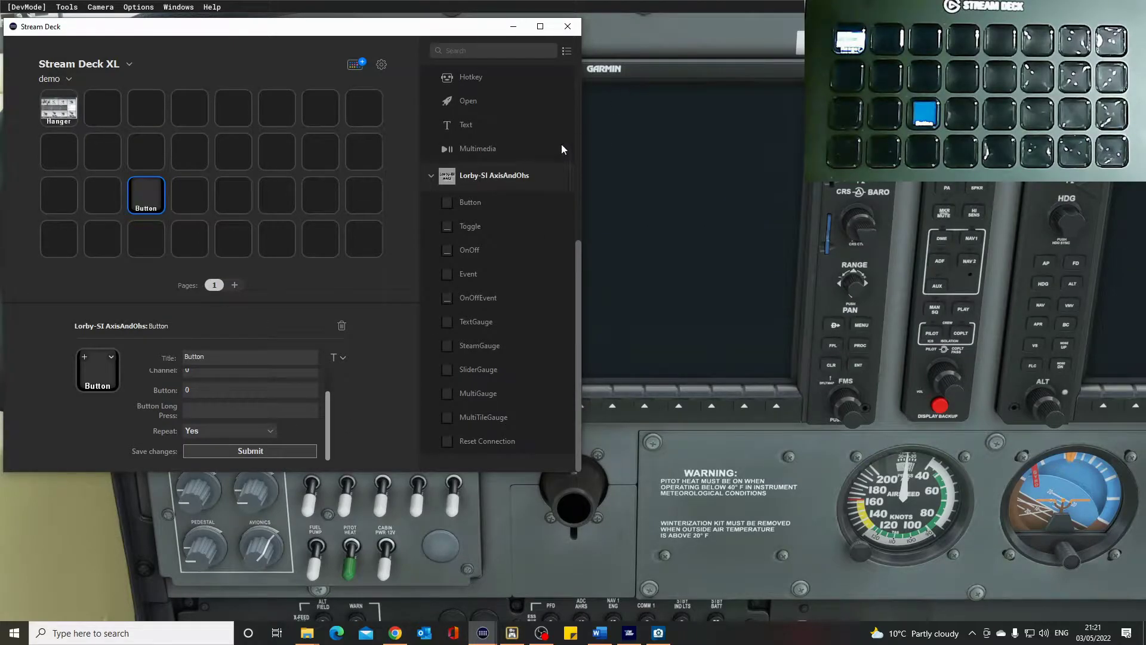
Add the AxisAndOhs Toggle action to the fourth key of the third row, title it "toggle" and submit its settings.
scroll(499, 155, "up", 4)
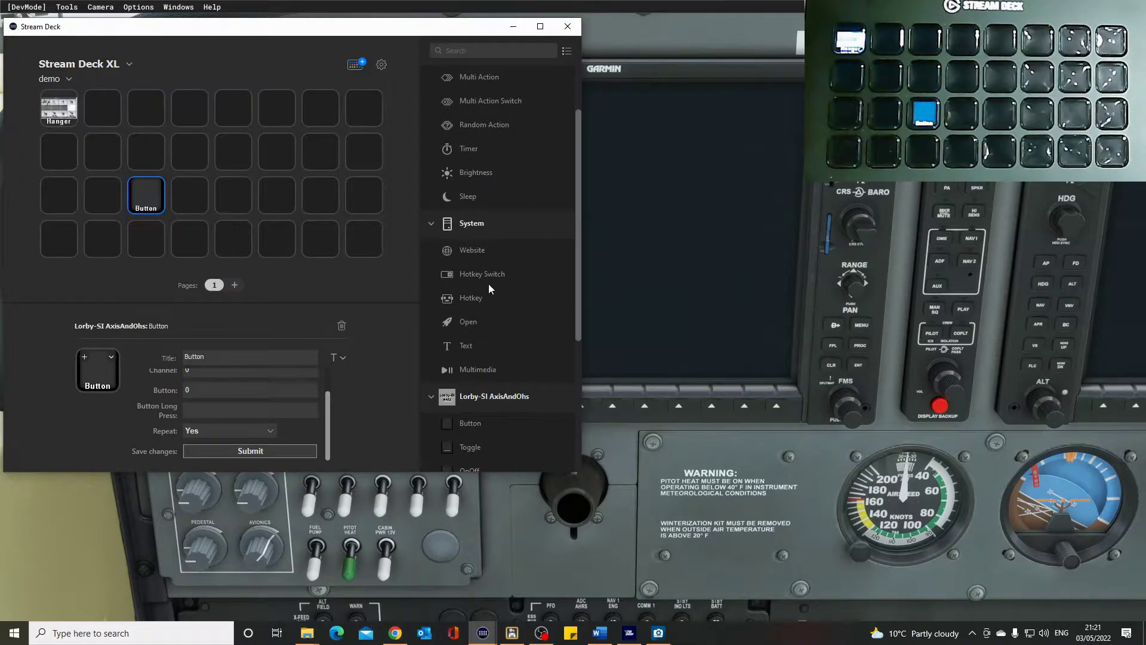
scroll(482, 310, "down", 3)
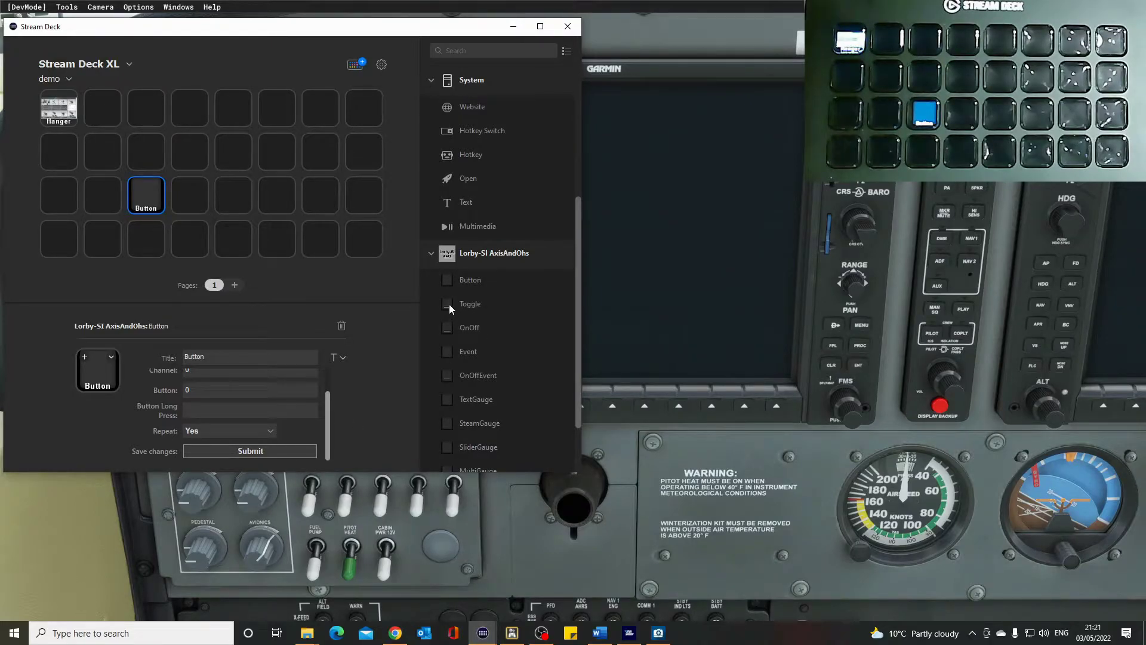
left_click_drag(447, 303, 191, 199)
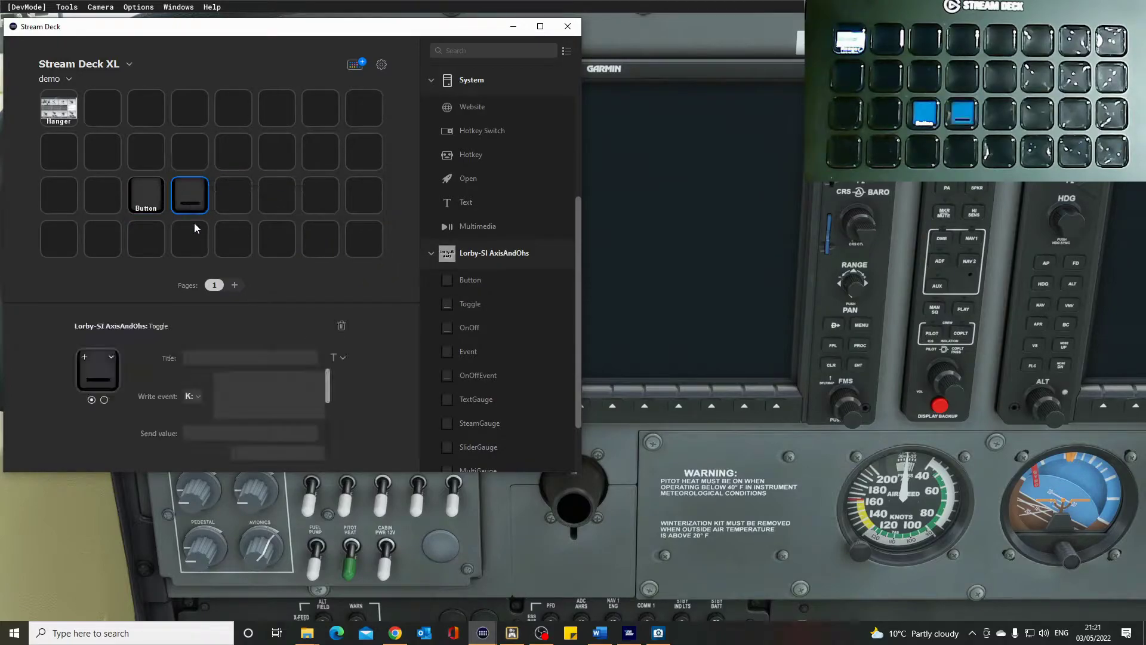
left_click(232, 357)
type("toggle")
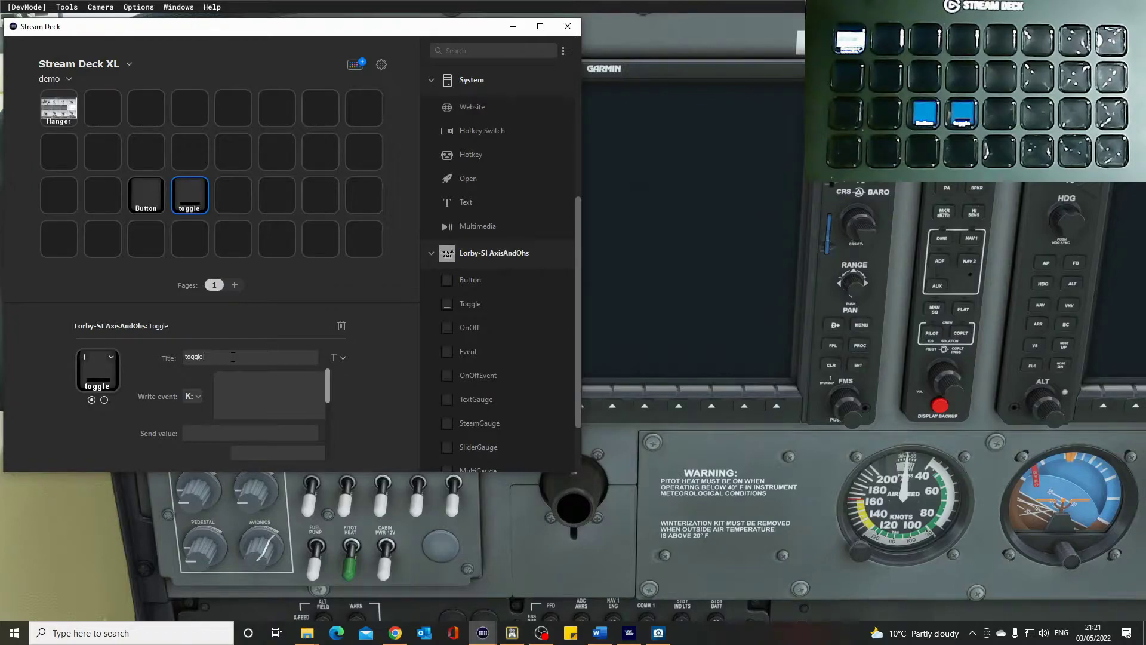
left_click_drag(327, 394, 320, 446)
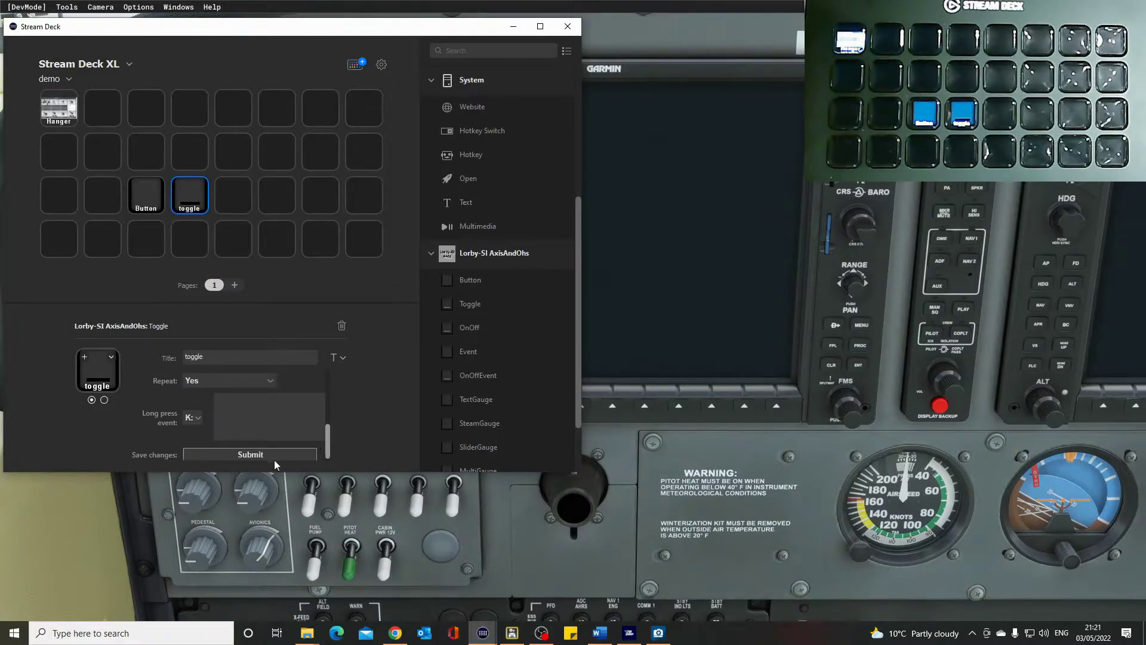
Add the AxisAndOhs OnOff action to the fifth key of the third row, title it "On Off" and submit its settings.
left_click_drag(445, 327, 233, 195)
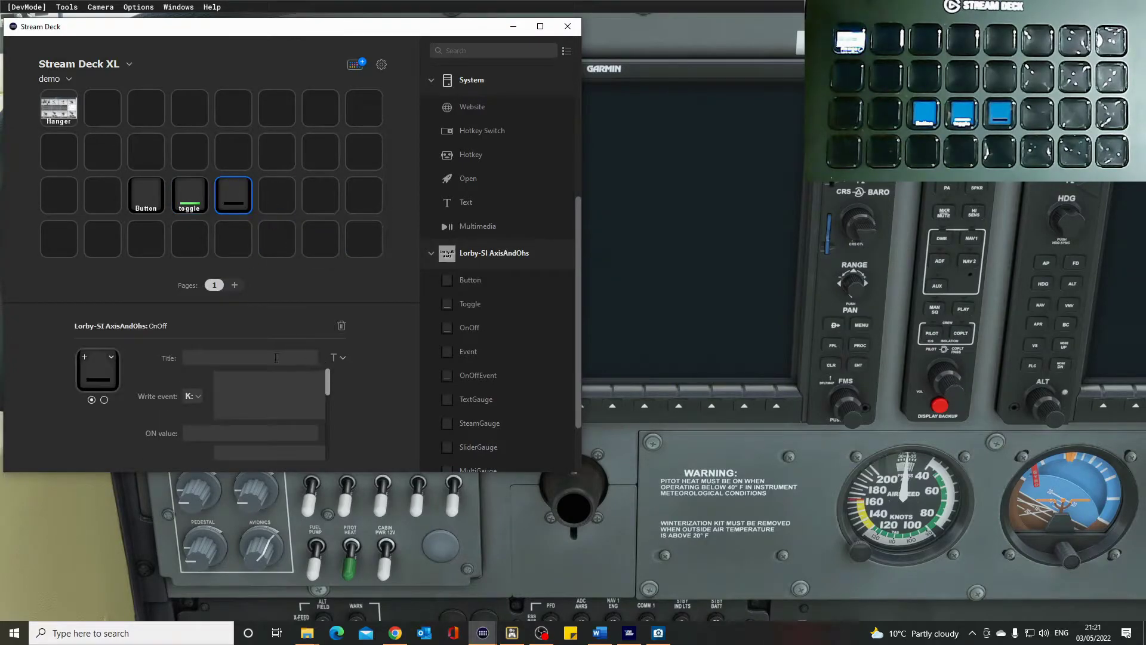
type("On")
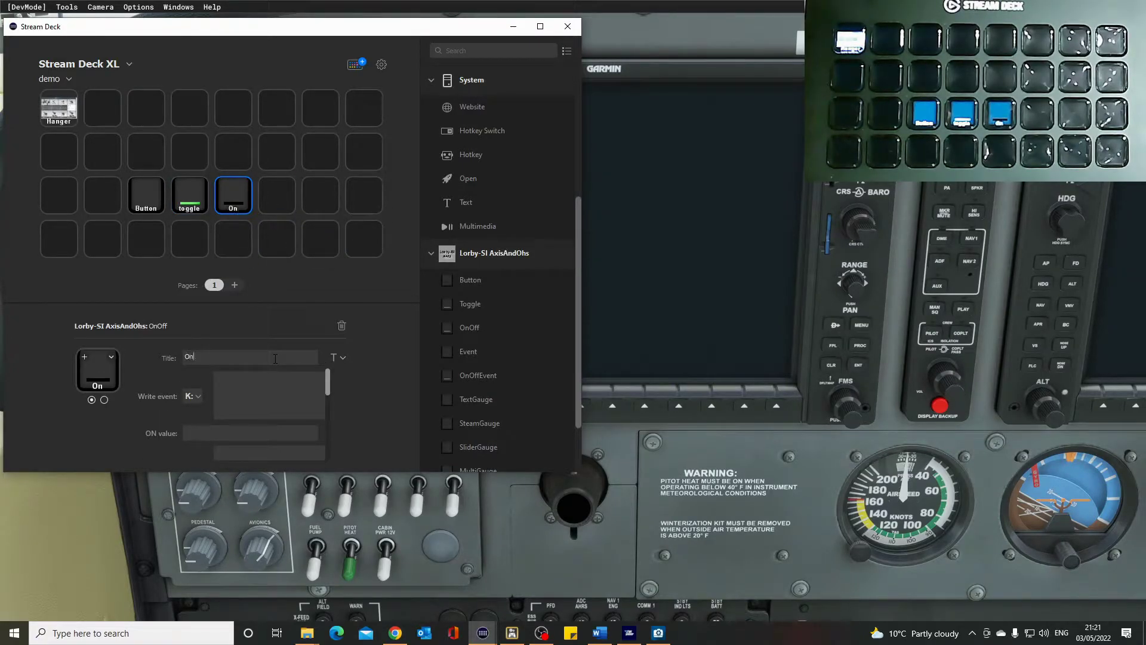
type(" Off")
left_click_drag(327, 389, 323, 459)
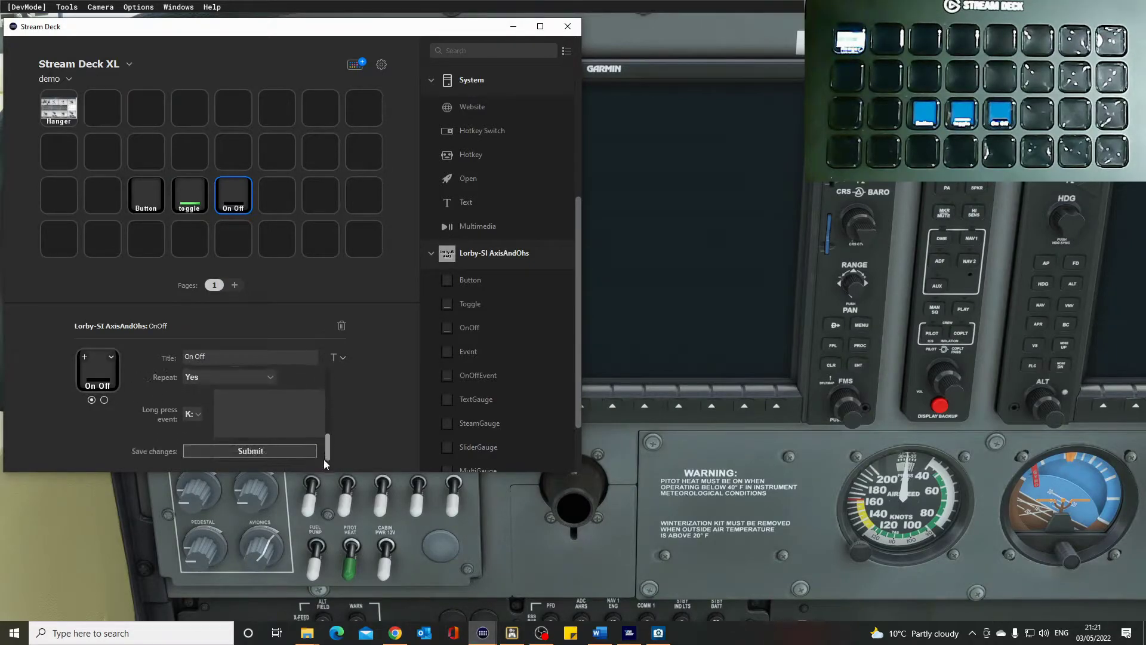
left_click(281, 455)
Add the AxisAndOhs Event action to the sixth key of the third row and title it "Event".
left_click_drag(445, 352, 272, 196)
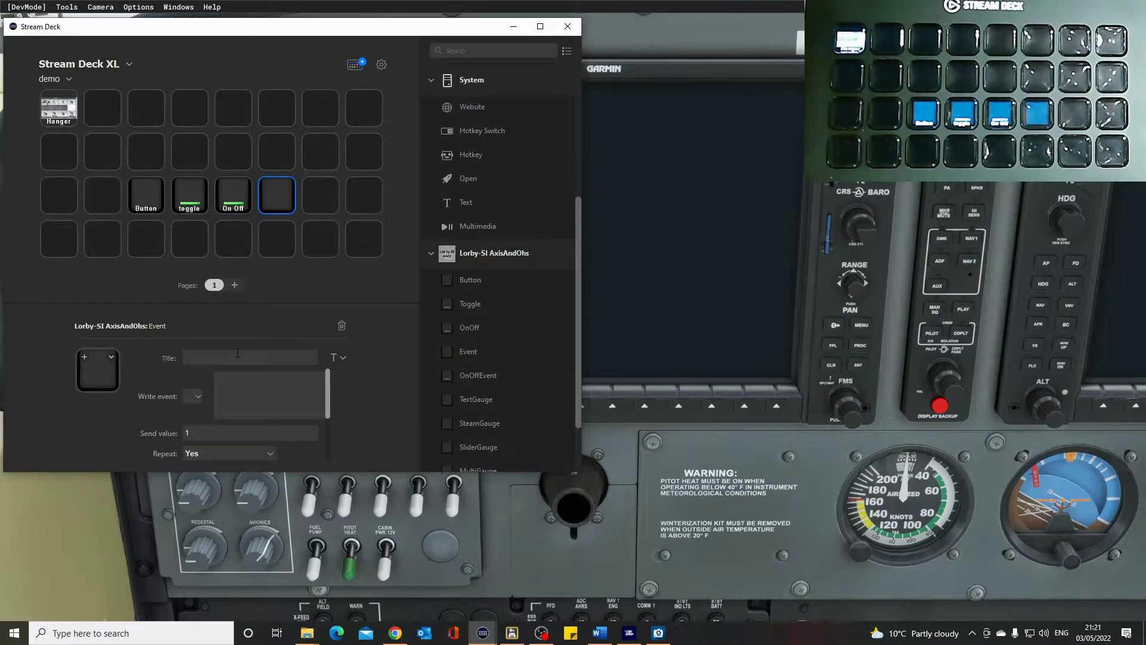
type("Event")
scroll(325, 447, "down", 3)
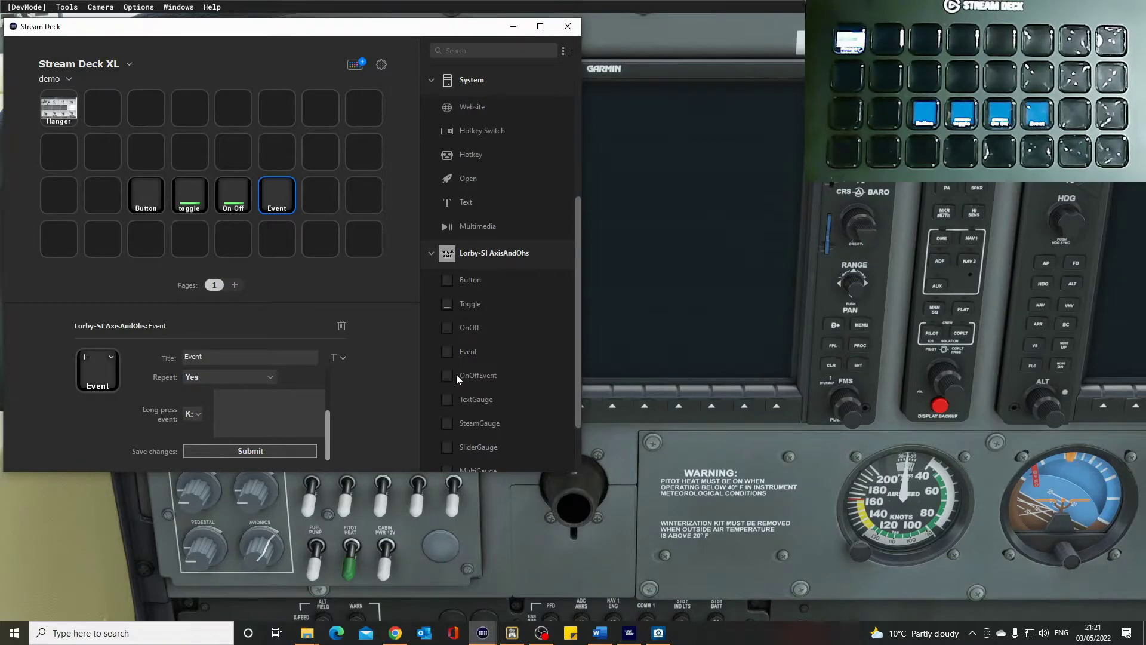
Add the AxisAndOhs OnOffEvent action to the seventh key of the third row and title it "On Off event" on two lines.
left_click_drag(448, 376, 324, 201)
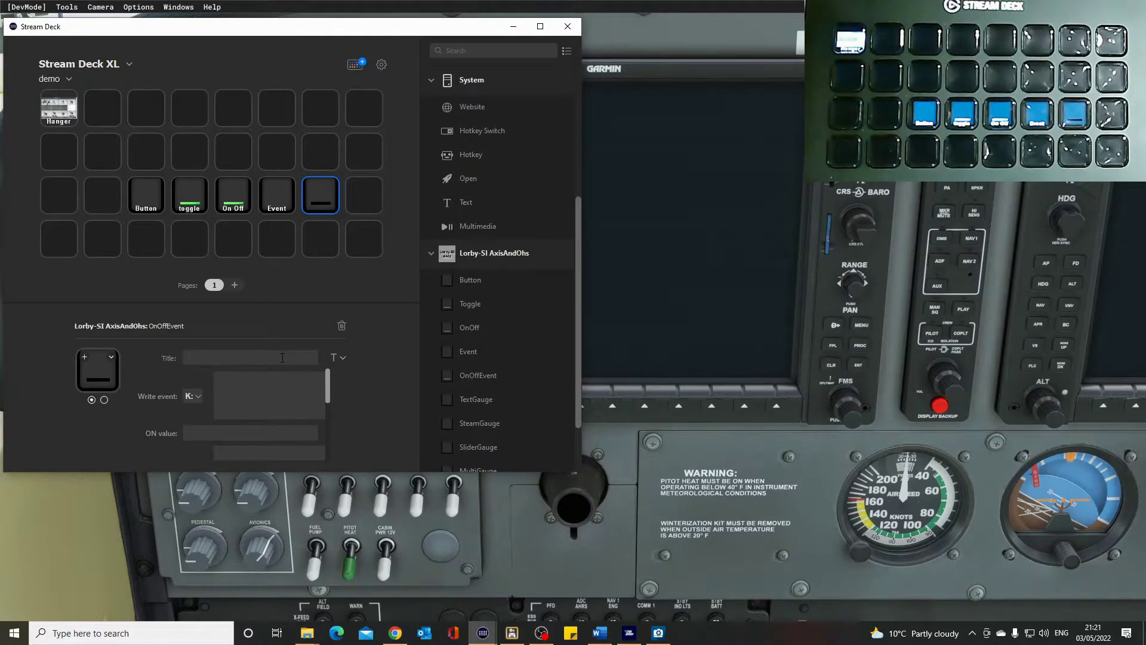
type("0")
type("n Off")
key("Return")
type("event")
key("Return")
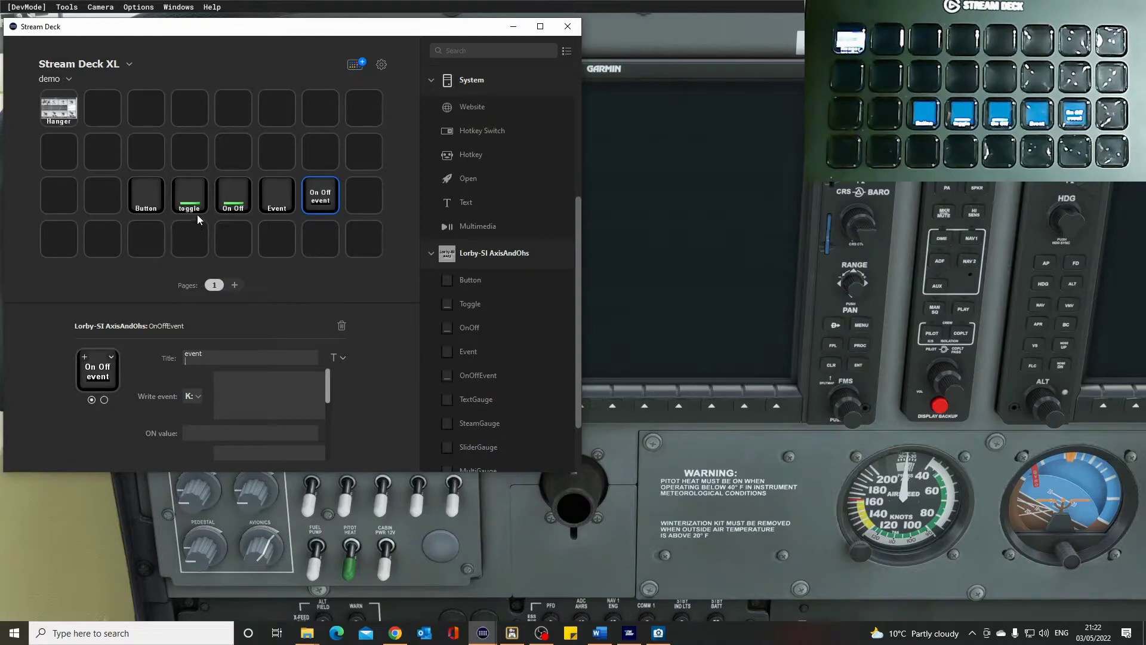
Review the Button key's device ID, channel and button settings, and delete that key from the profile.
left_click(142, 201)
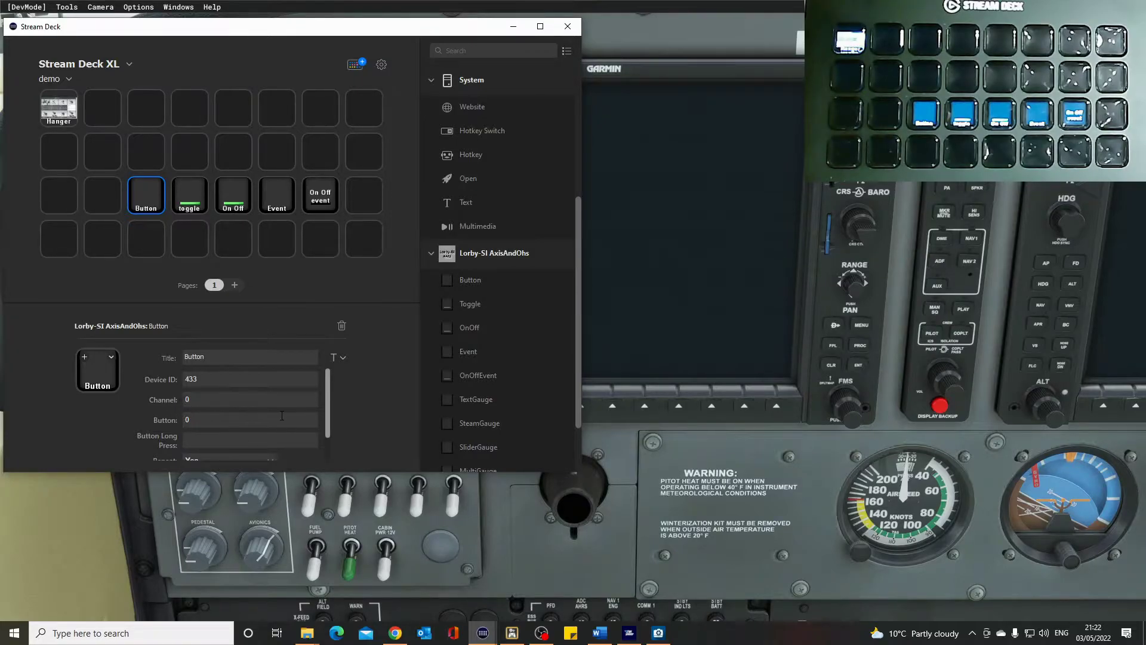
mouse_move(328, 426)
left_mouse_down()
mouse_move(330, 453)
mouse_move(327, 421)
left_mouse_up()
mouse_move(327, 403)
left_mouse_down()
mouse_move(328, 424)
mouse_move(327, 395)
left_mouse_up()
right_click(145, 193)
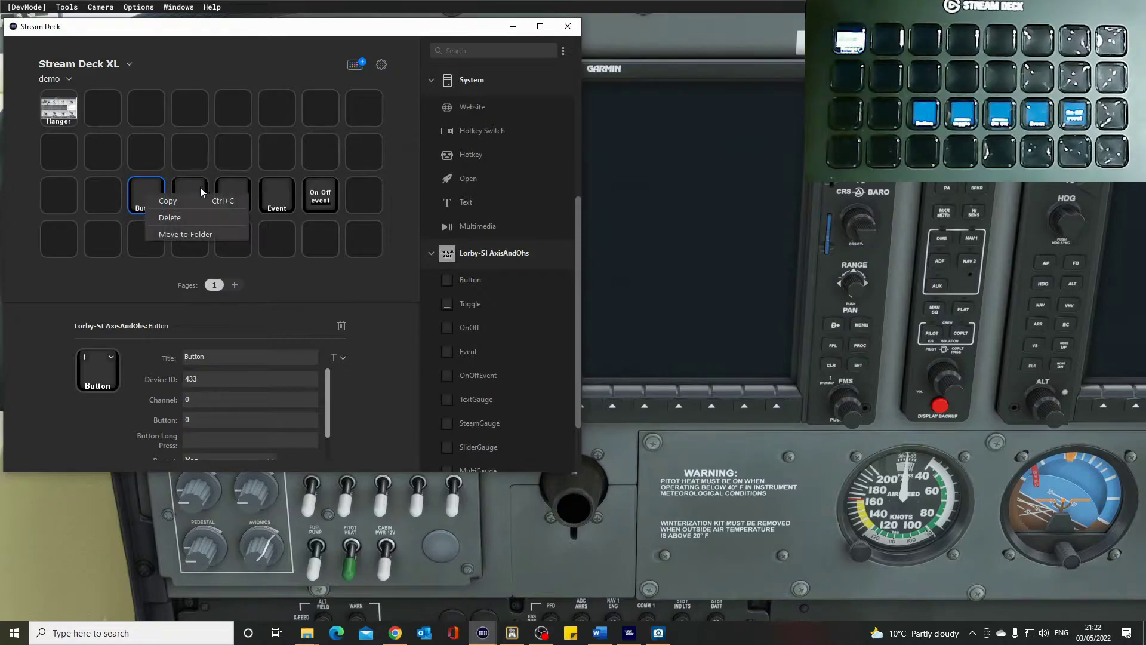
left_click(179, 218)
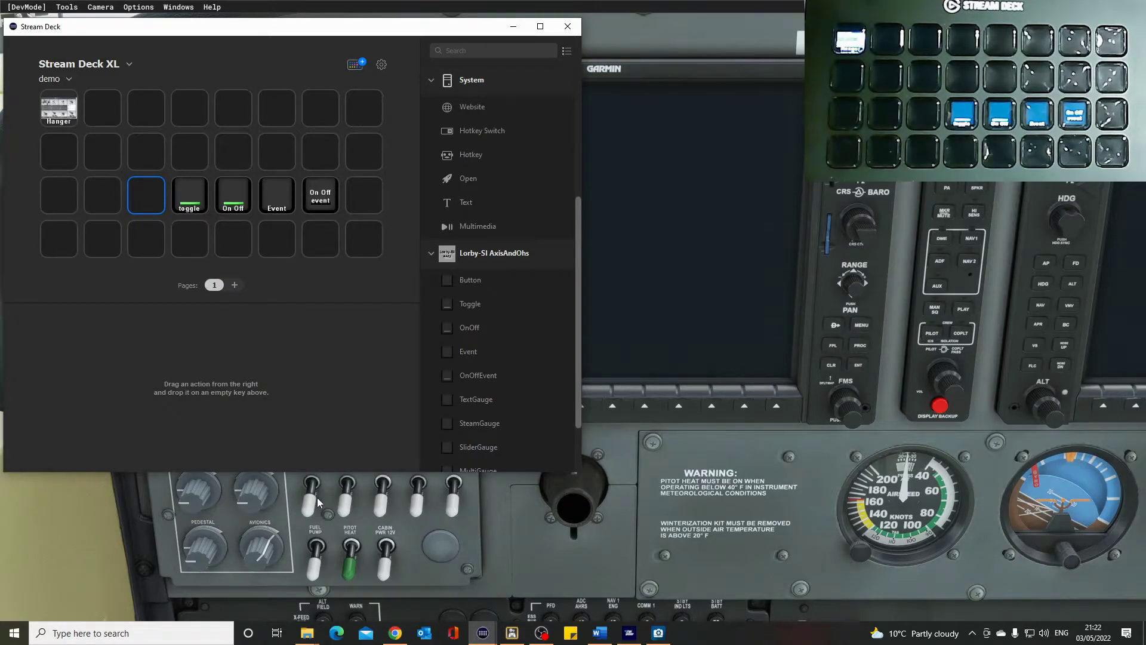
Move the Stream Deck window clear of the cockpit light switches and review all the toggle key's settings, from write event to long press event.
left_click_drag(243, 35, 242, 17)
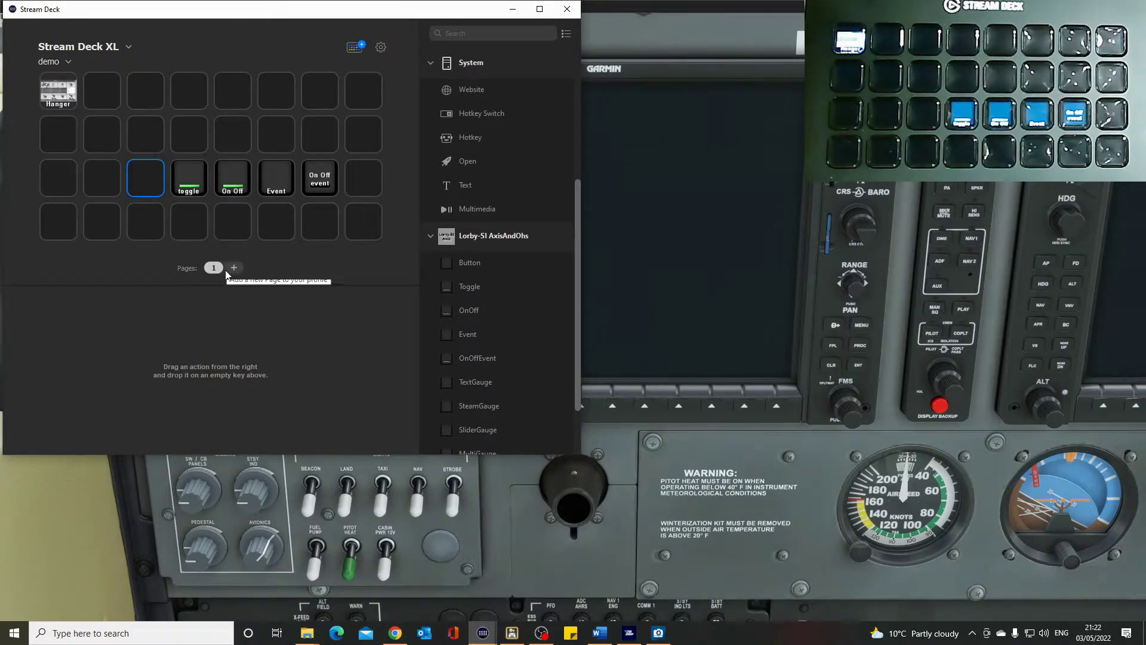
left_click(191, 177)
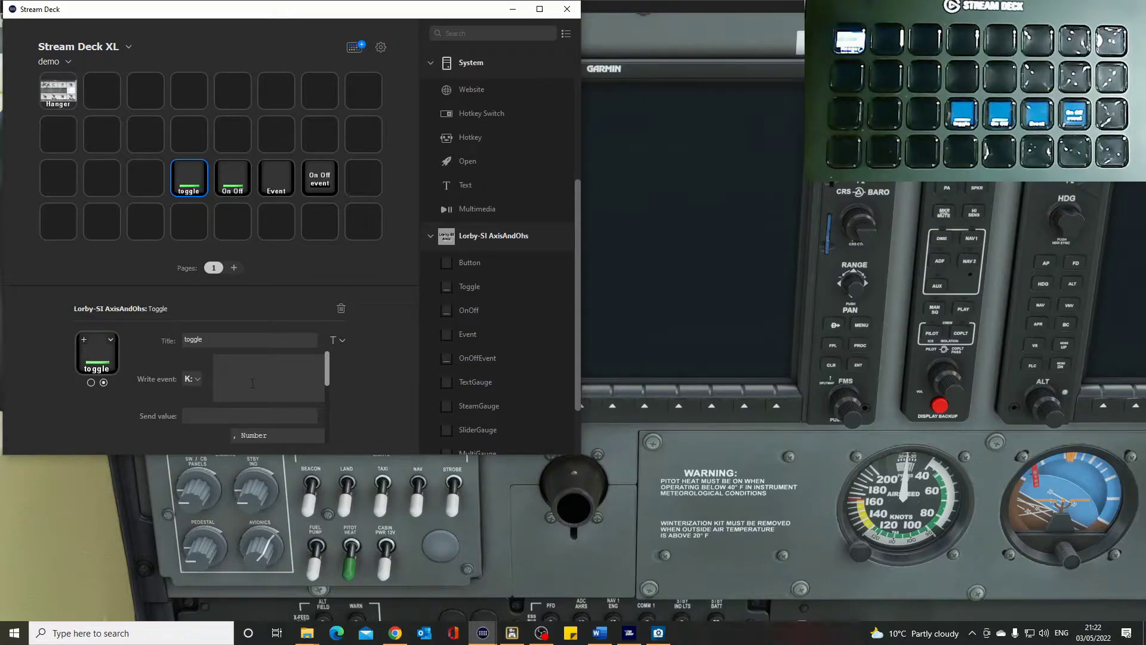
scroll(283, 373, "down", 1)
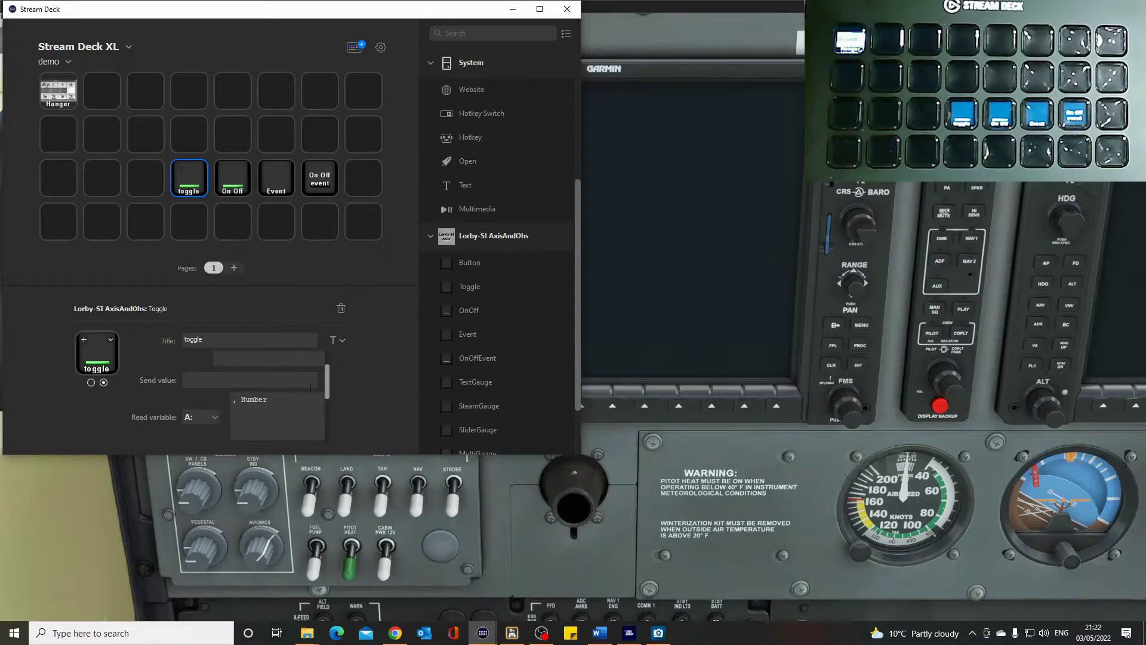
mouse_move(326, 389)
left_mouse_down()
mouse_move(327, 365)
mouse_move(333, 395)
left_mouse_up()
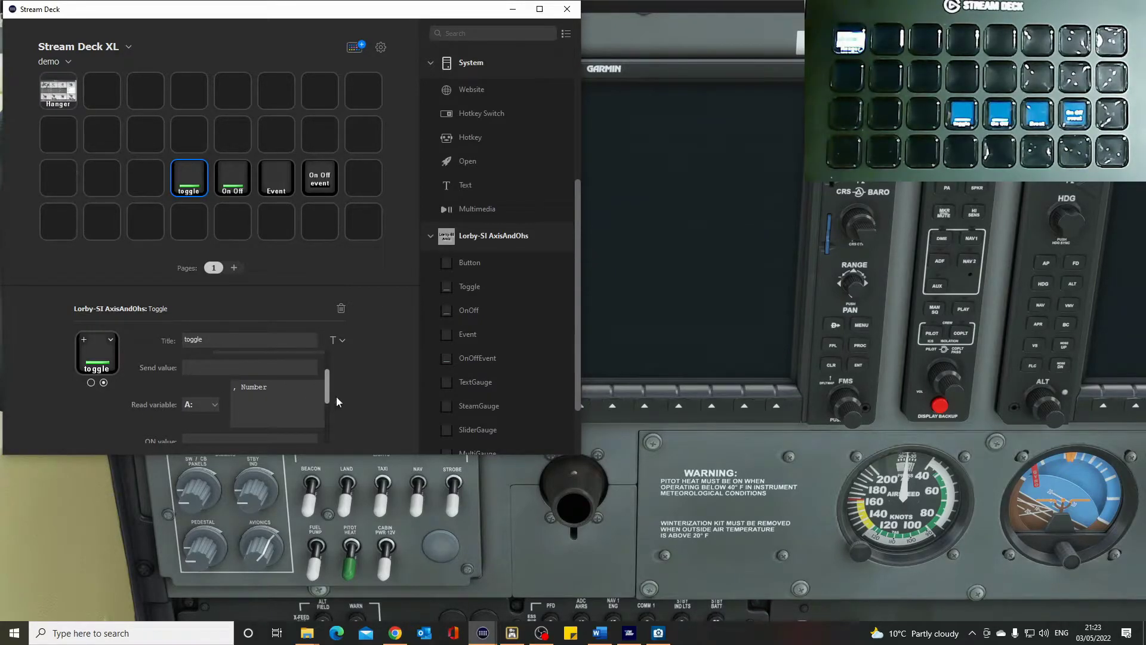
left_click_drag(329, 392, 331, 417)
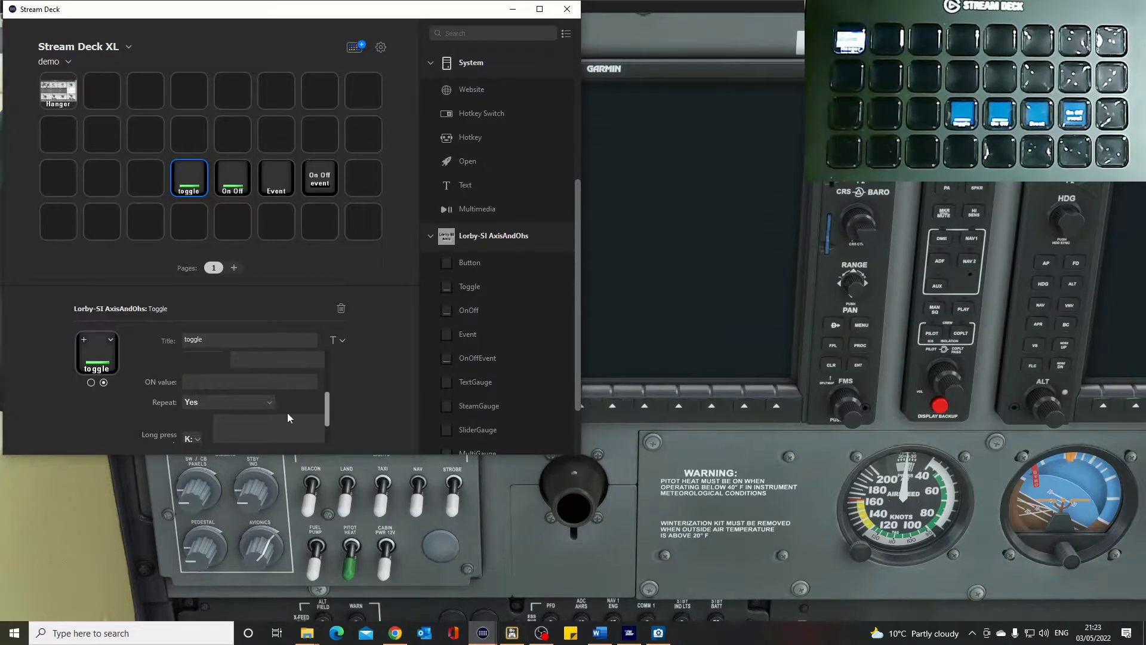
left_click_drag(328, 411, 330, 432)
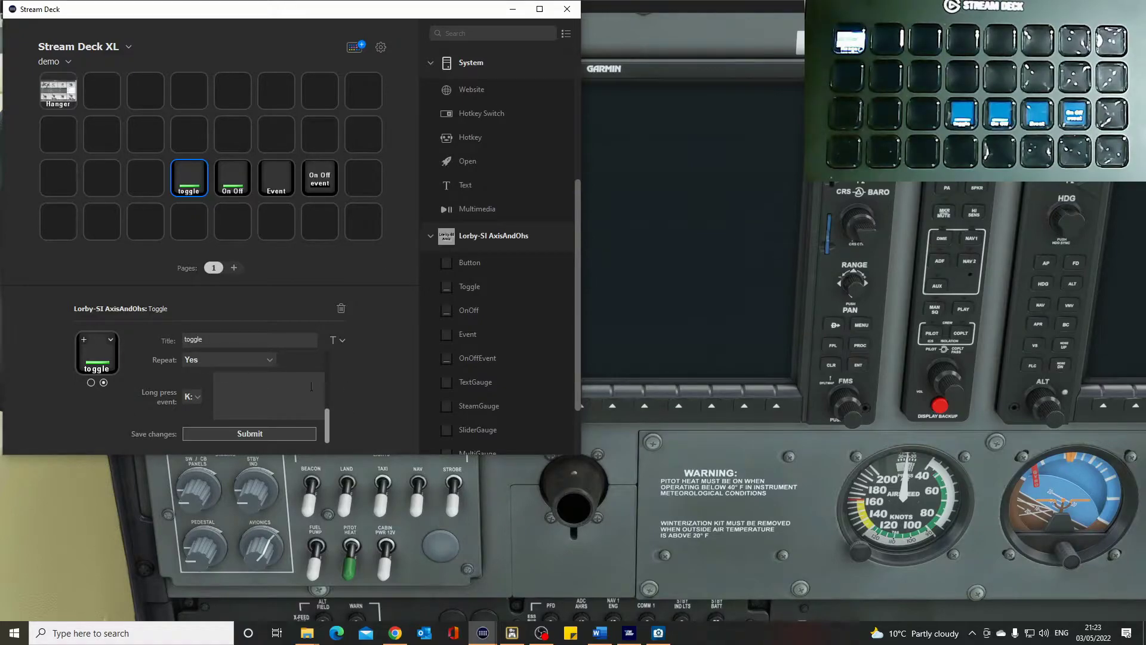
left_click_drag(325, 426, 328, 370)
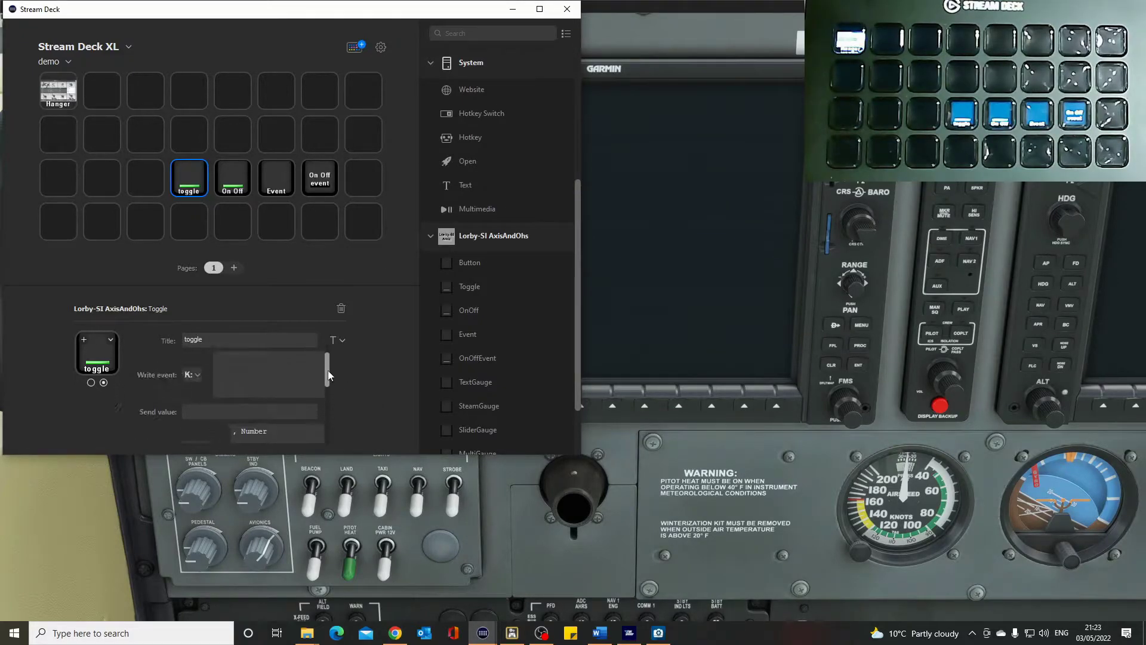
Review the On Off key's settings, comparing its ON and OFF write events and values and its read variable.
left_click(236, 176)
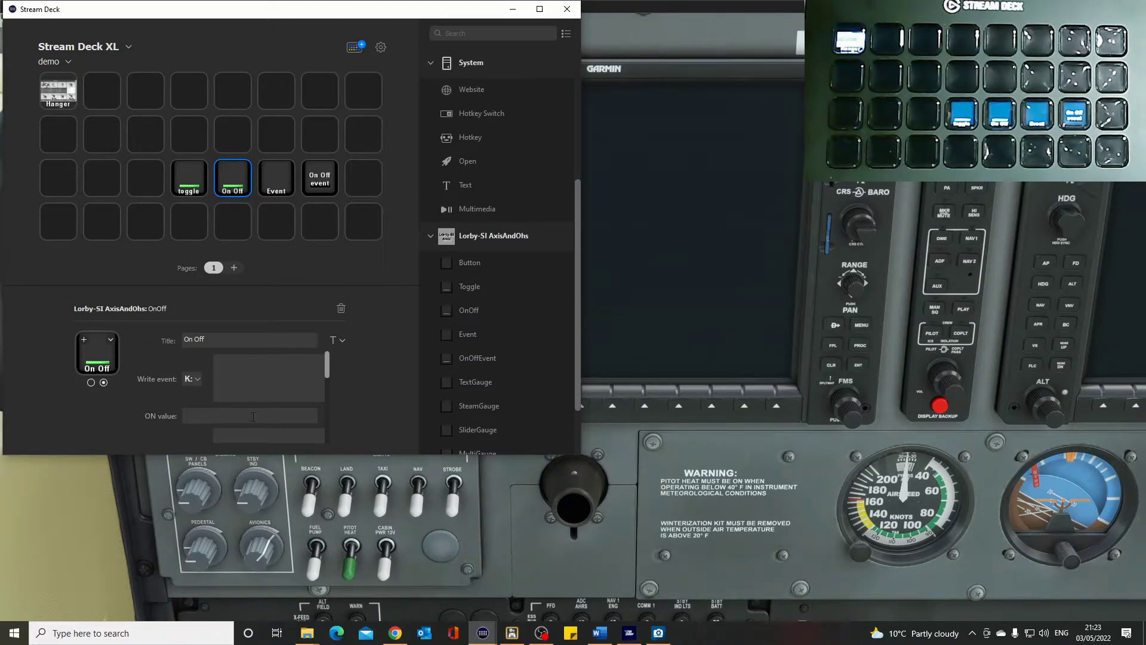
left_click_drag(328, 367, 289, 387)
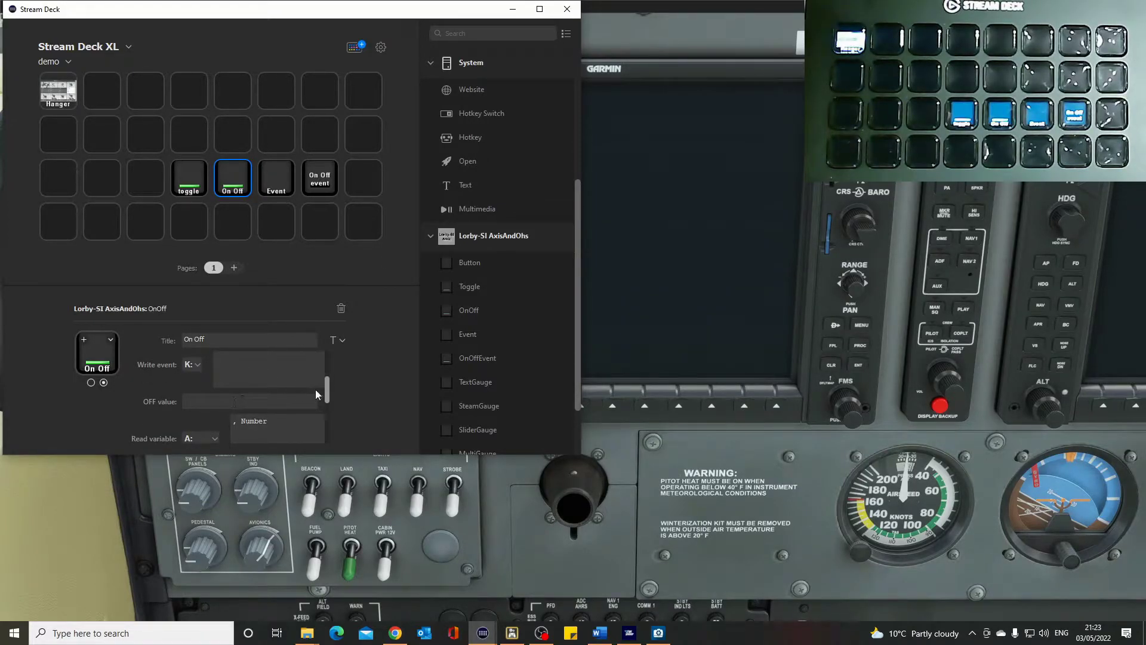
mouse_move(327, 391)
left_mouse_down()
mouse_move(332, 374)
mouse_move(330, 390)
left_mouse_up()
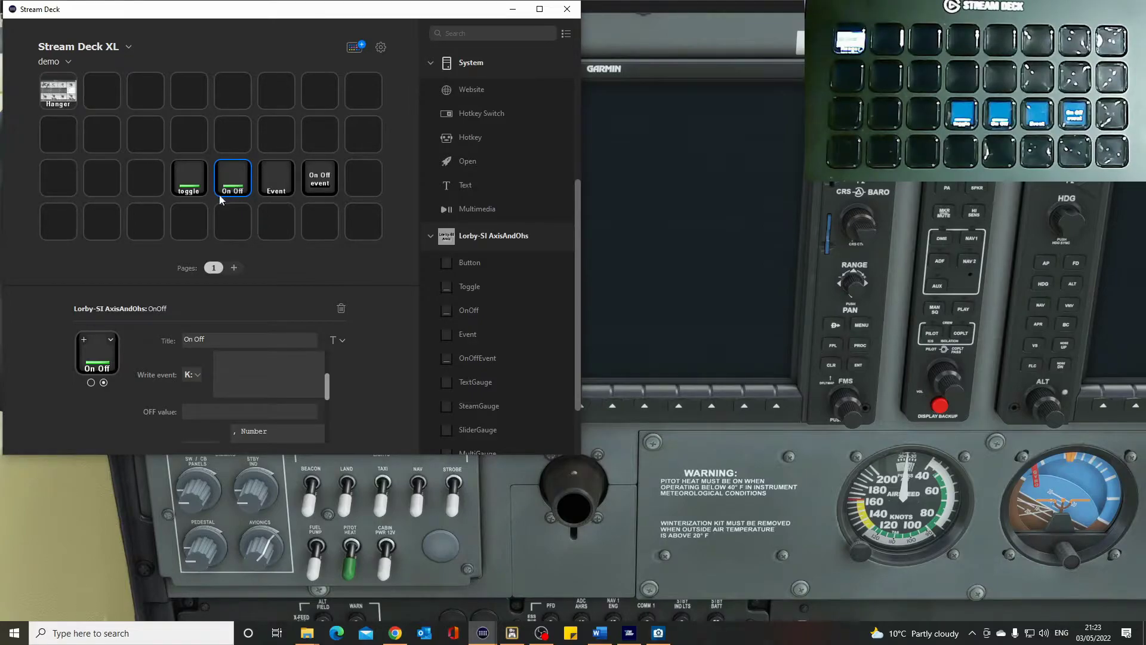
left_click_drag(326, 387, 331, 407)
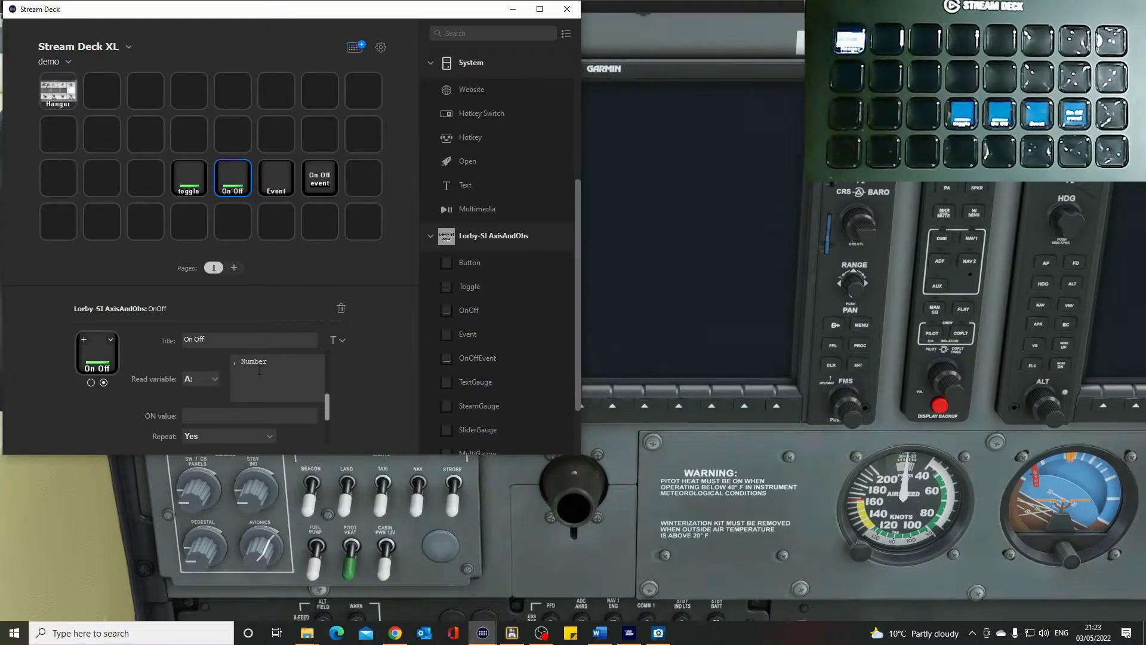
left_click_drag(328, 405, 327, 381)
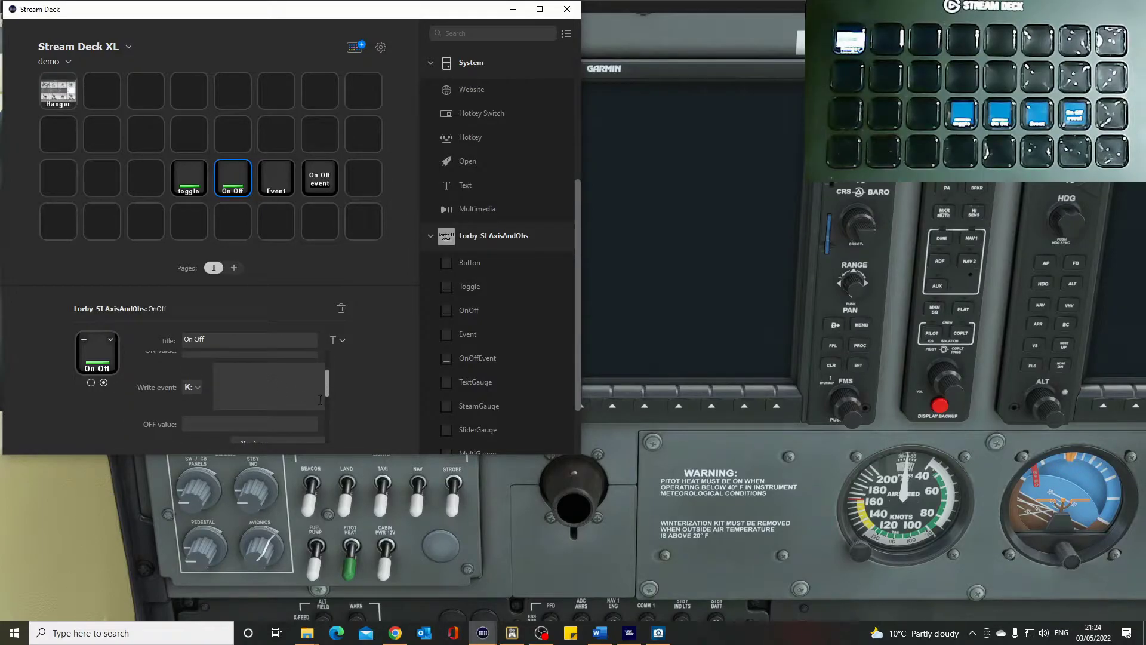
Review the rest of the On Off key's settings, and all settings of the Event and On Off event keys.
left_click_drag(327, 389, 331, 438)
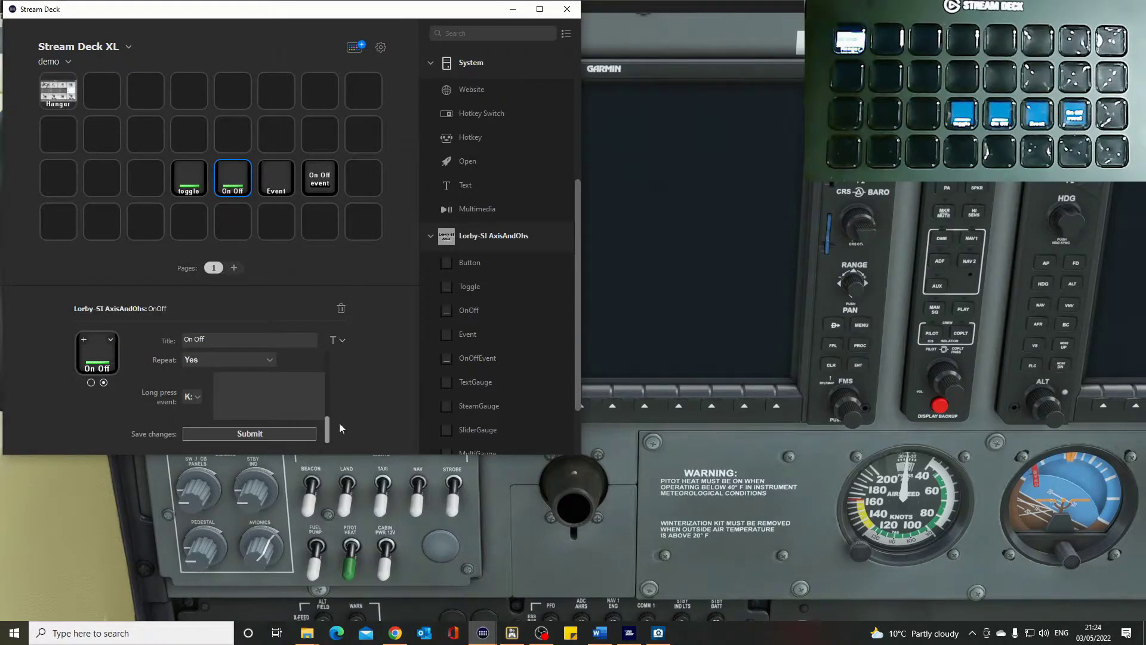
left_click(269, 177)
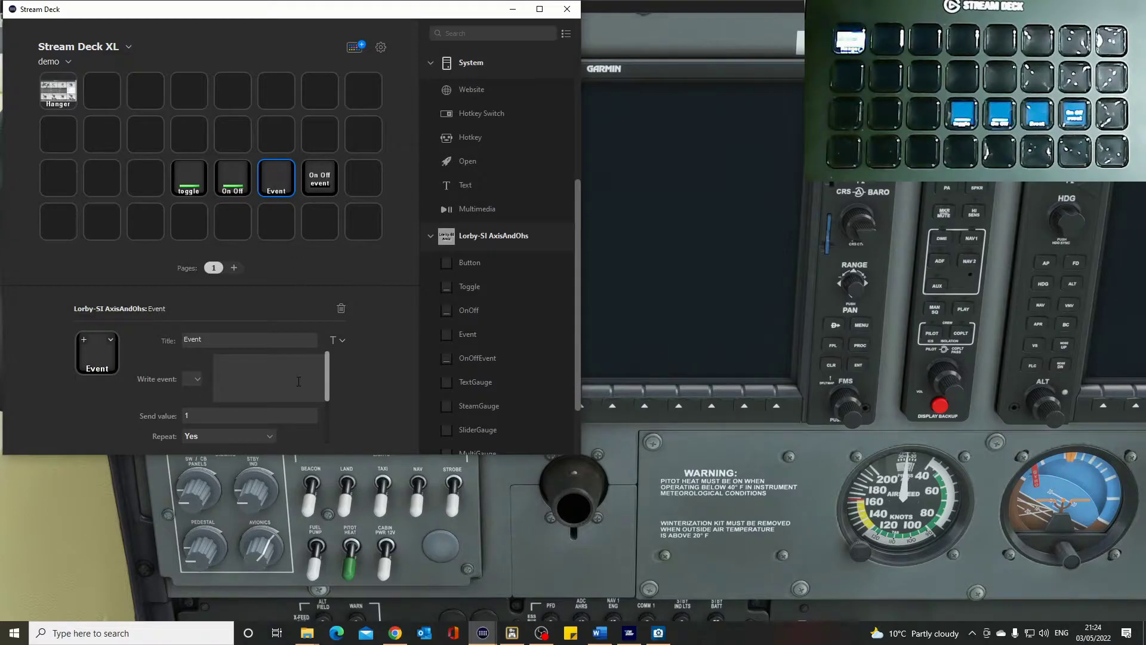
mouse_move(328, 382)
left_mouse_down()
mouse_move(332, 439)
mouse_move(332, 386)
left_mouse_up()
mouse_move(327, 368)
left_mouse_down()
mouse_move(328, 392)
mouse_move(328, 362)
left_mouse_up()
left_click(319, 179)
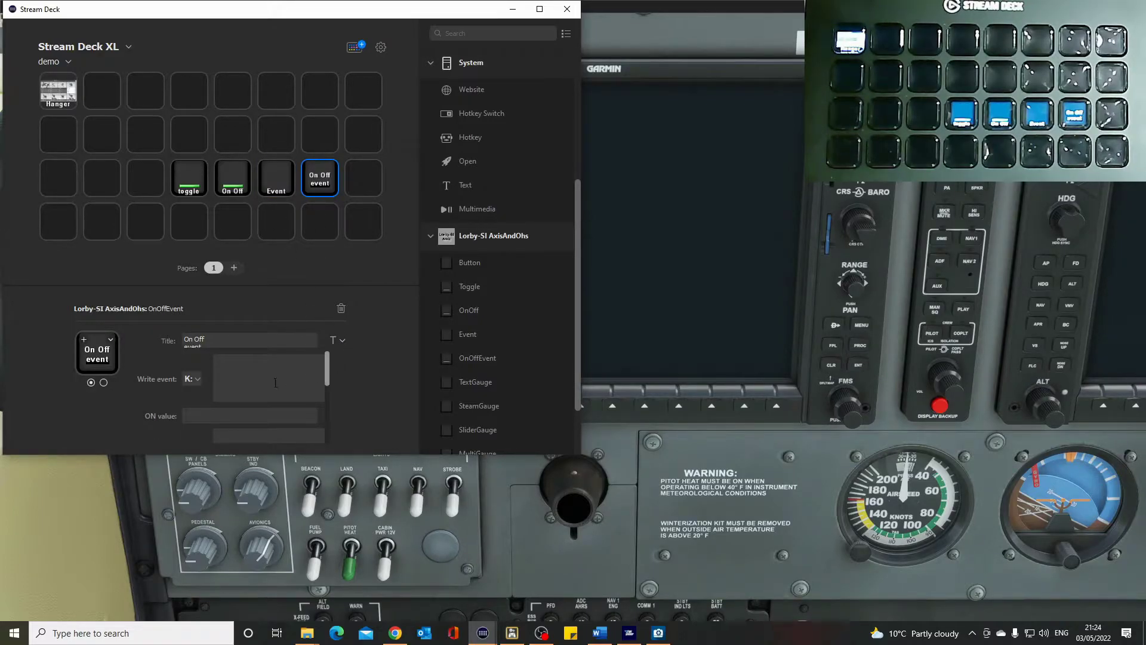
left_click_drag(329, 379, 327, 416)
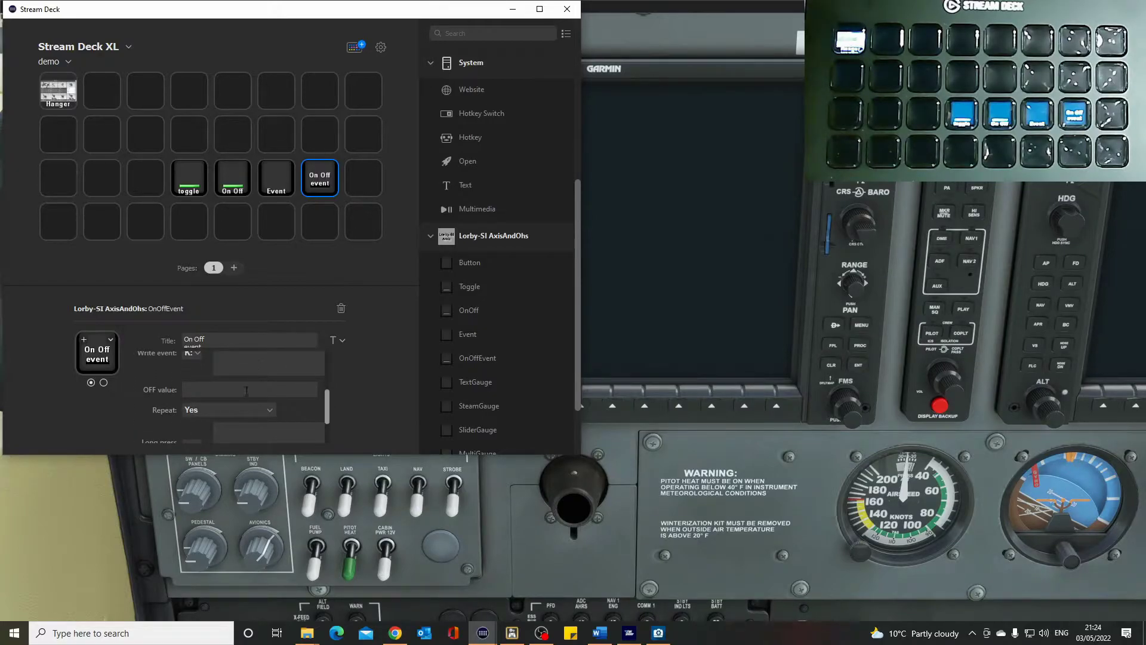
left_click_drag(327, 415, 329, 355)
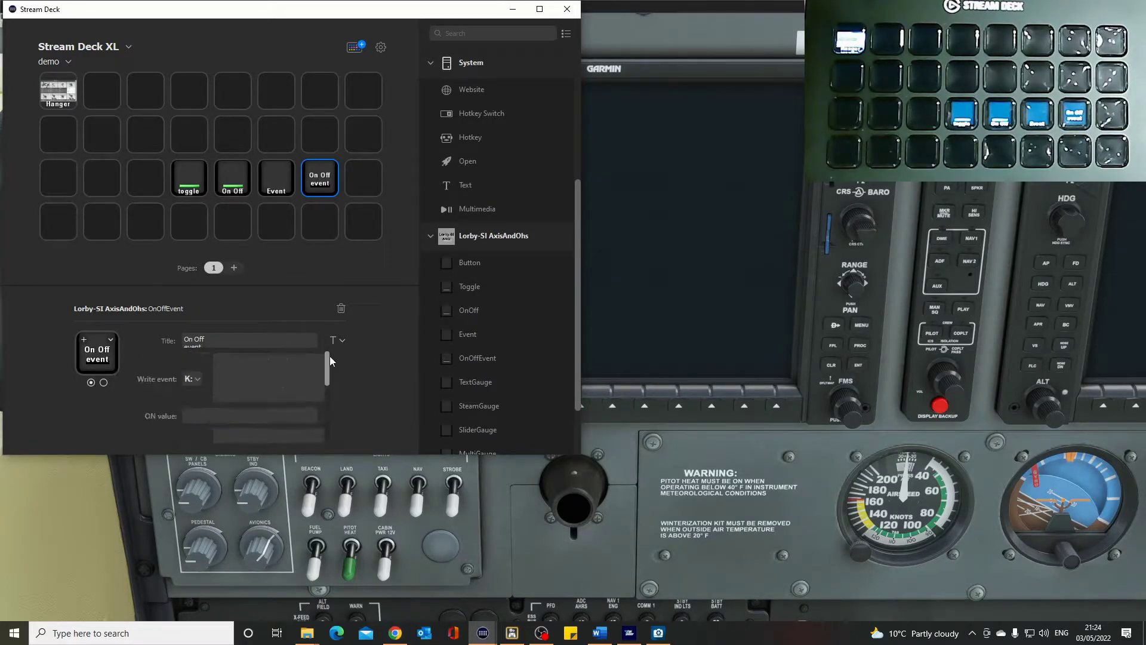
Delete the On Off event key and the Event key from the profile.
right_click(322, 180)
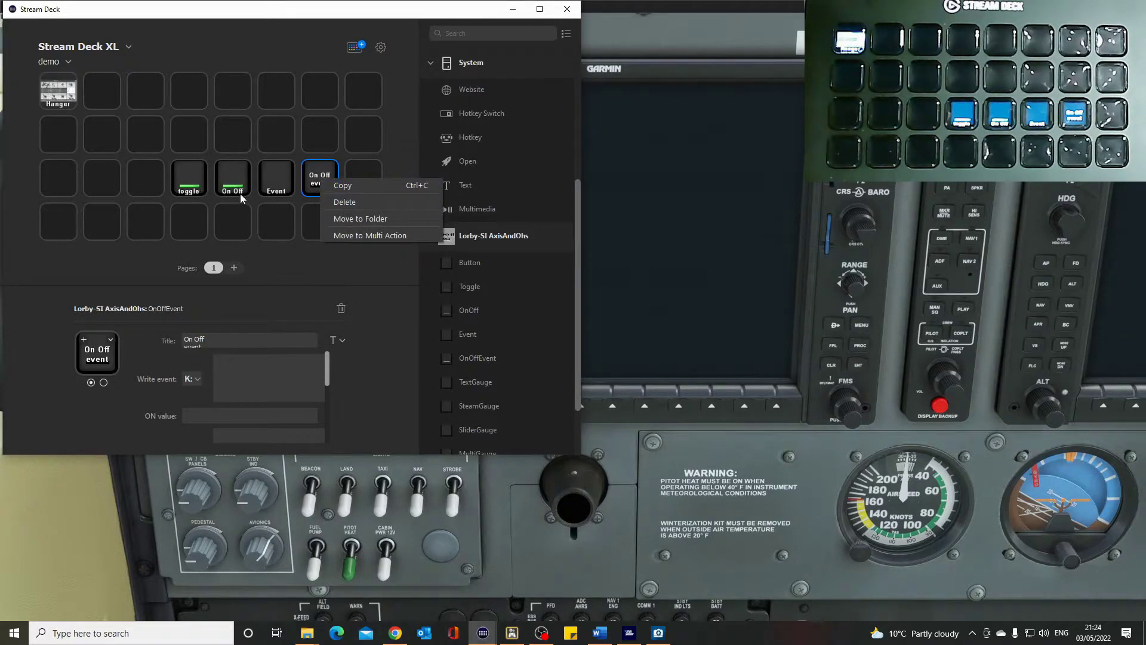
left_click(352, 202)
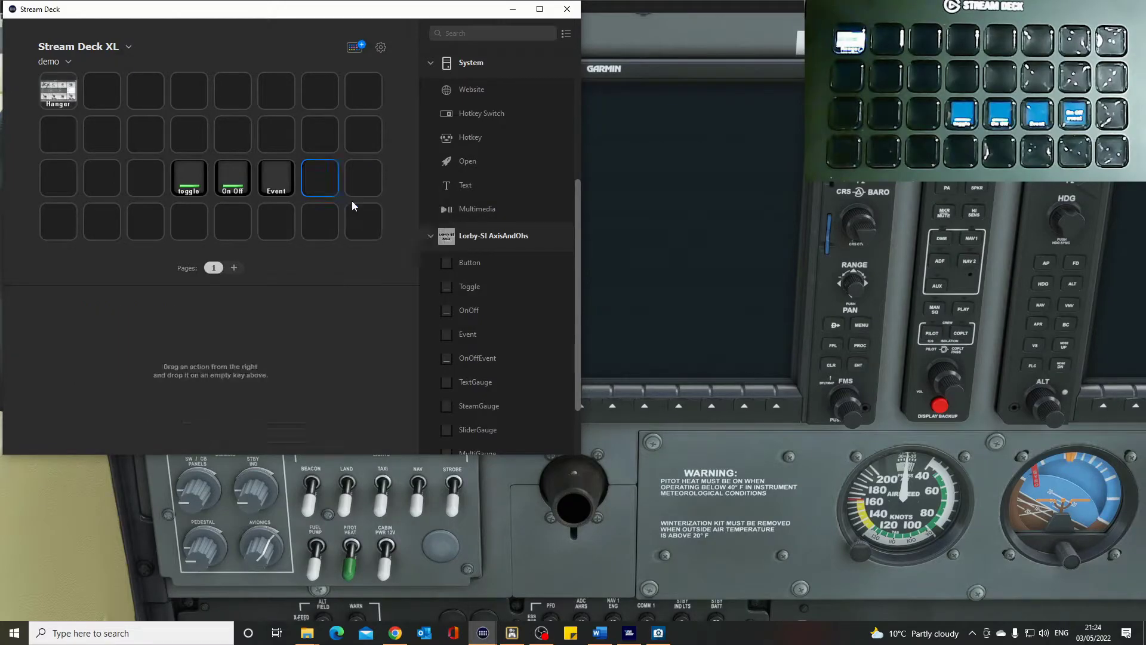
right_click(277, 176)
left_click(306, 197)
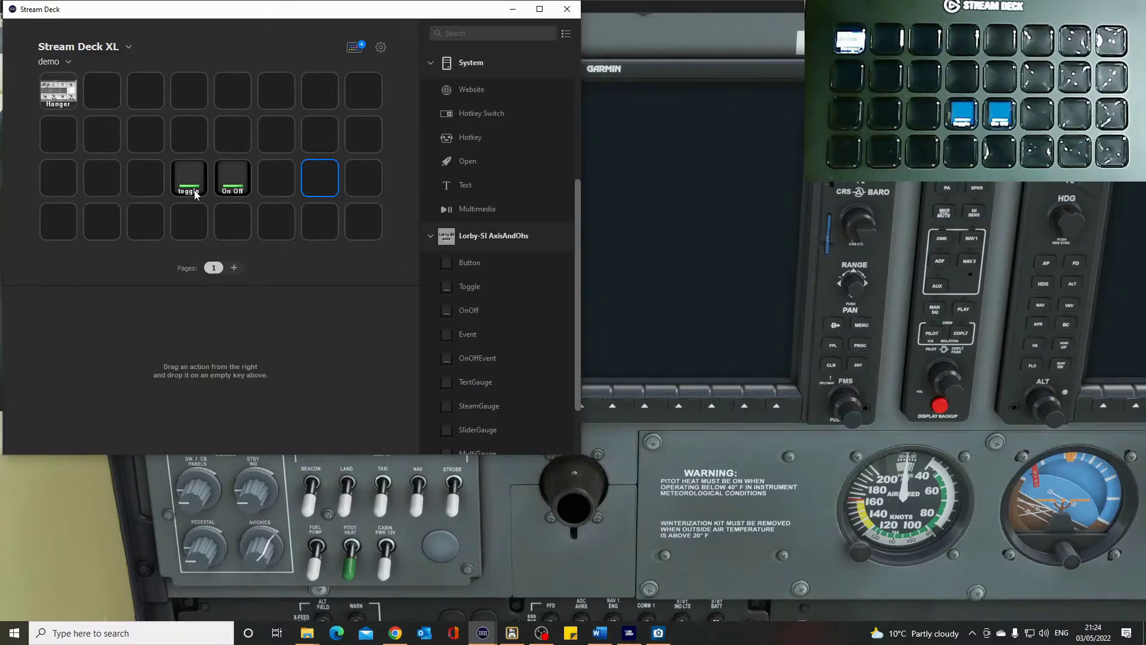
Switch to Axis and Ohs, move its window clear of the camera view, and start watching simulator events.
left_click(674, 251)
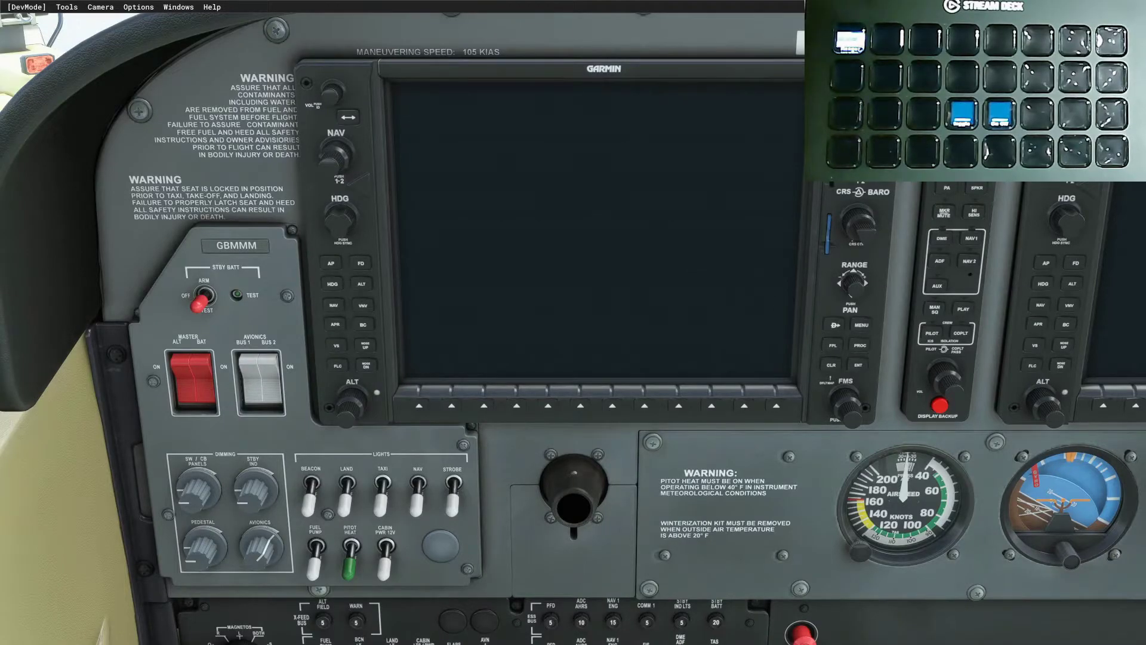
key("alt+Tab")
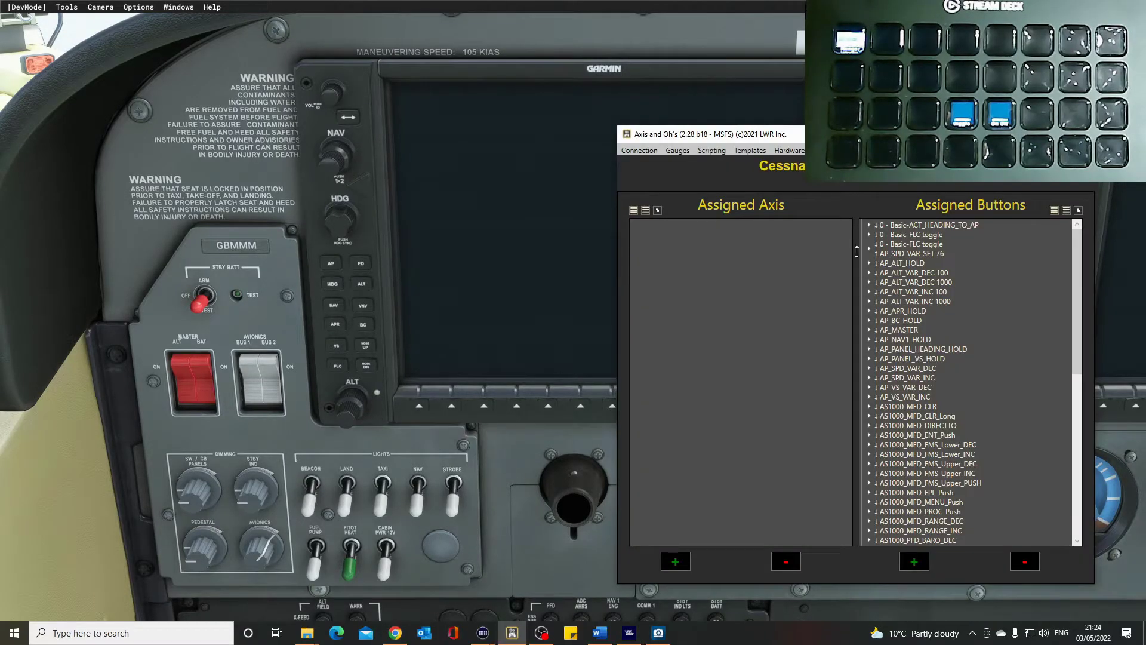
left_click_drag(822, 140, 779, 209)
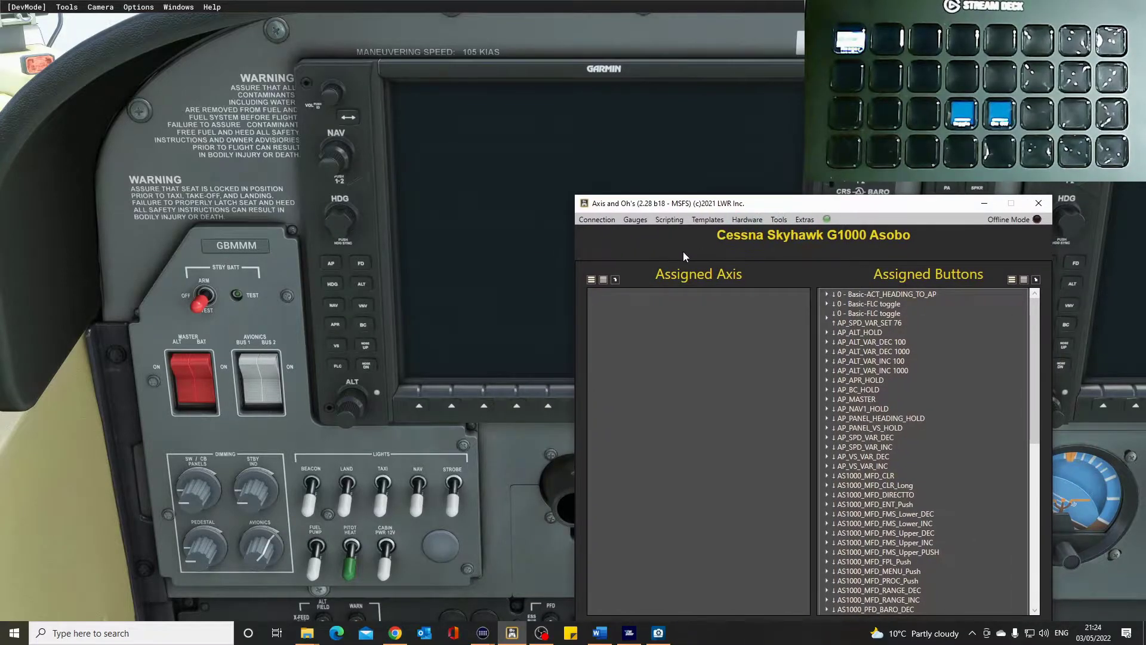
left_click(669, 220)
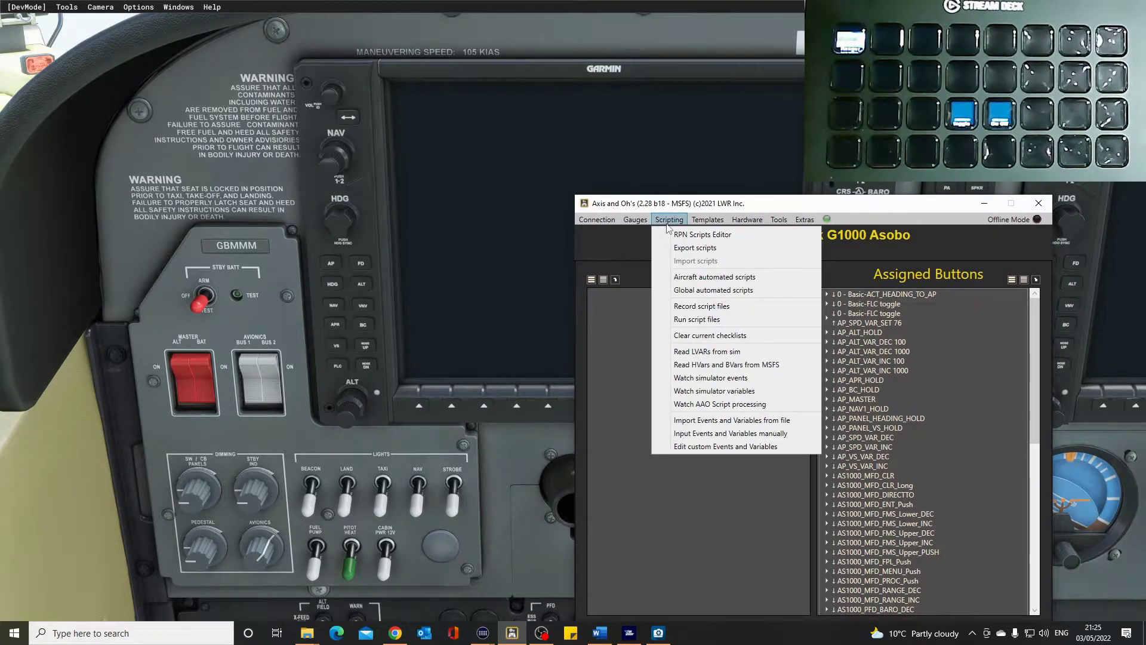
left_click(719, 383)
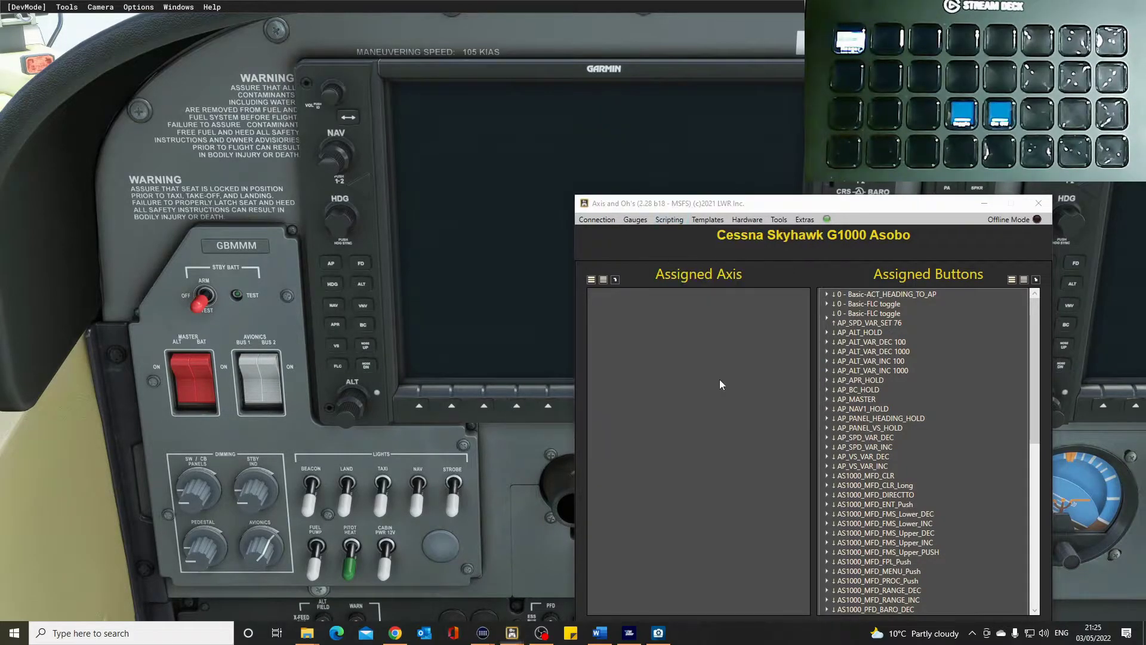
Flip the cockpit's BEACON light switch on and off twice to capture the events it sends.
left_click(335, 411)
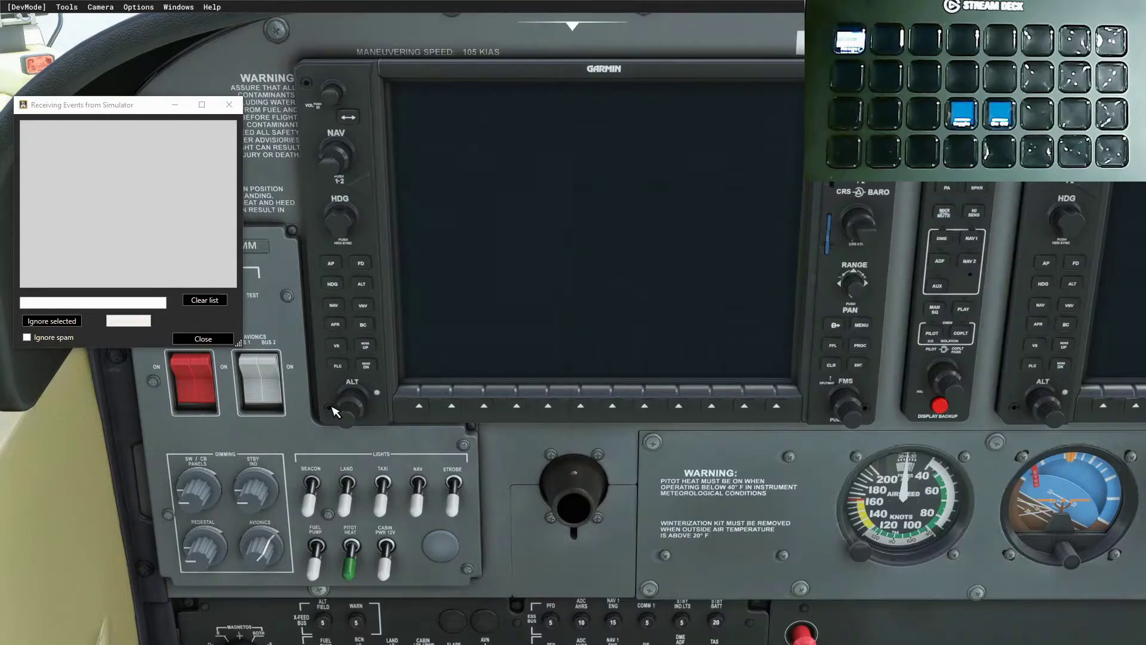
left_click(311, 489)
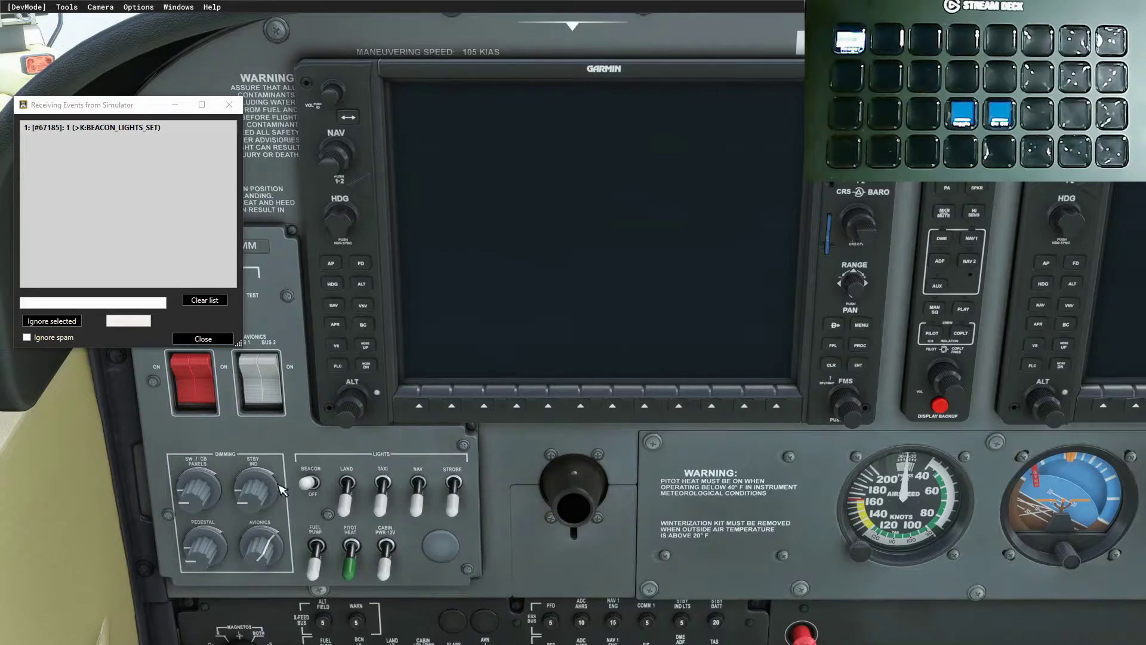
left_click(311, 485)
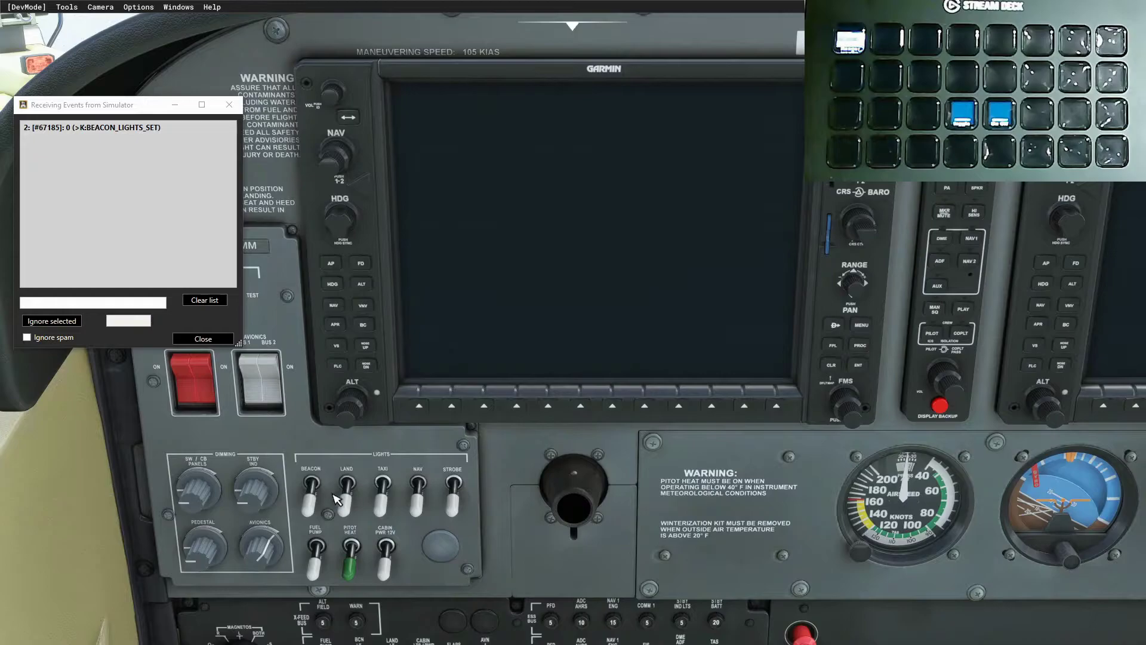
left_click(311, 485)
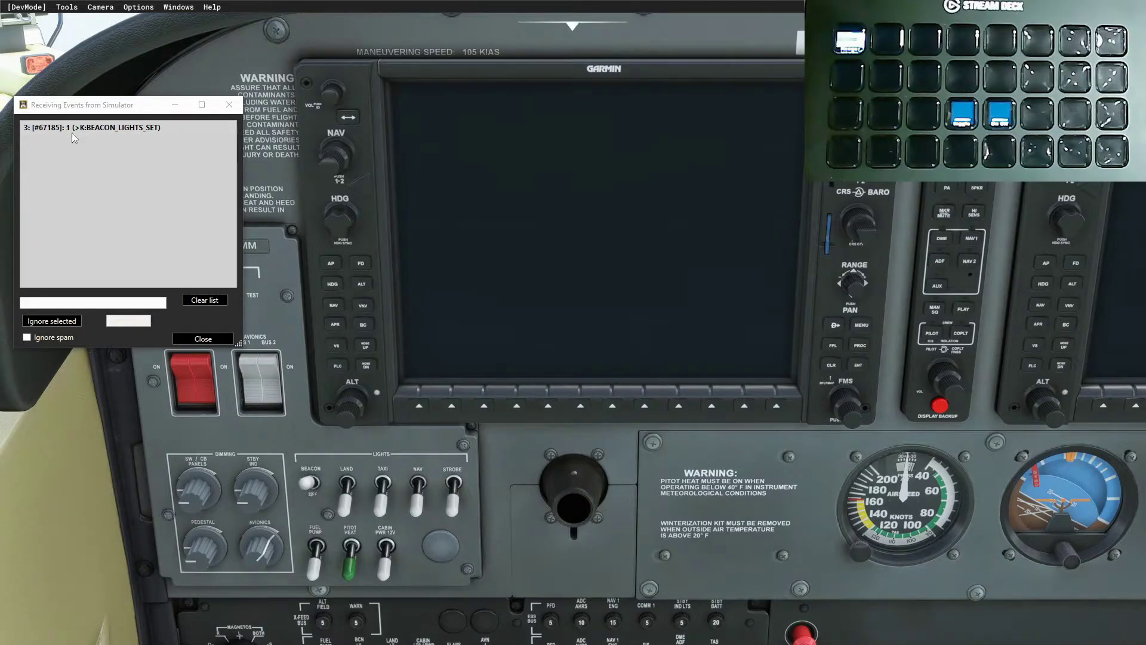
left_click(314, 496)
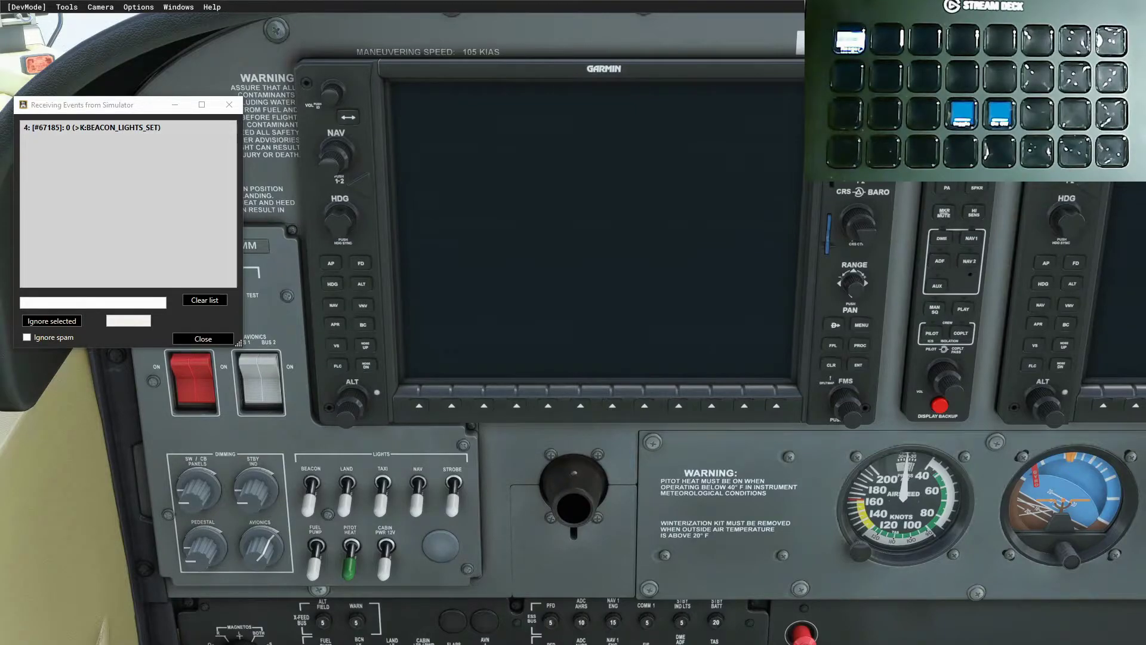
Bring Axis and Ohs back up, start watching simulator variables, and place the observation window beside the event list.
key("super+d")
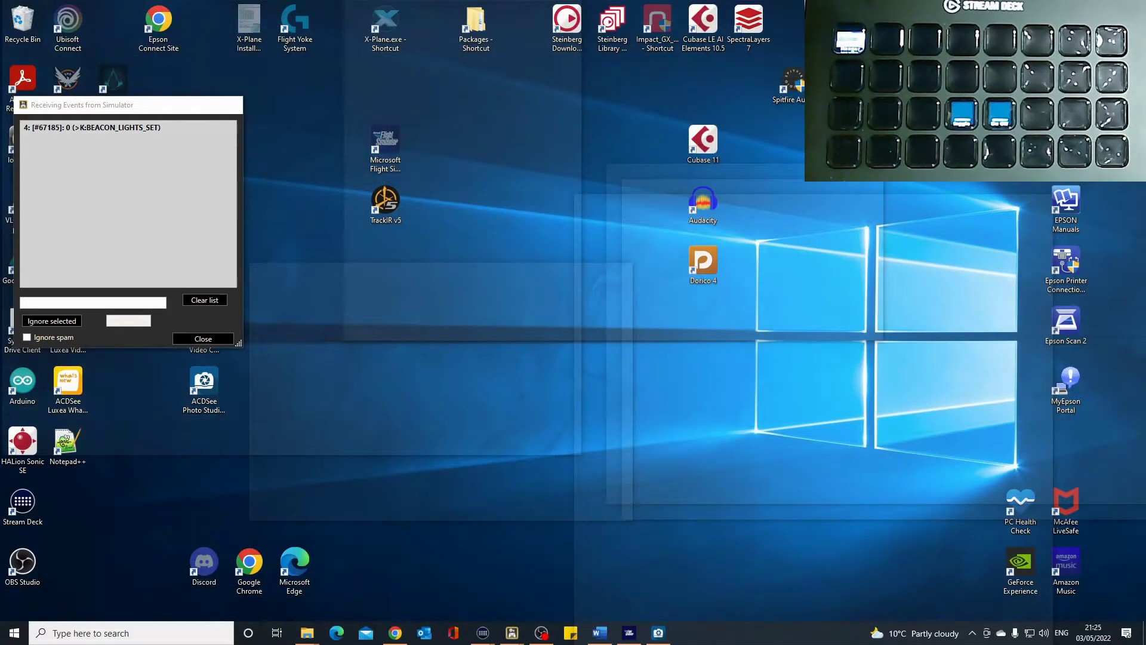
key("super+d")
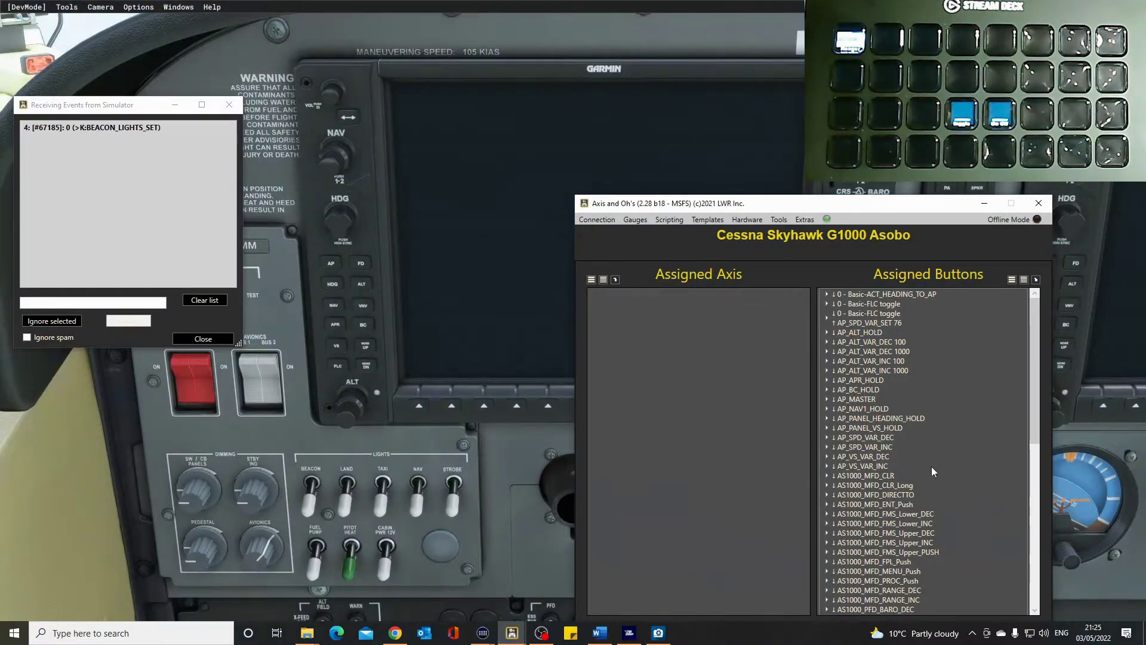
left_click(673, 221)
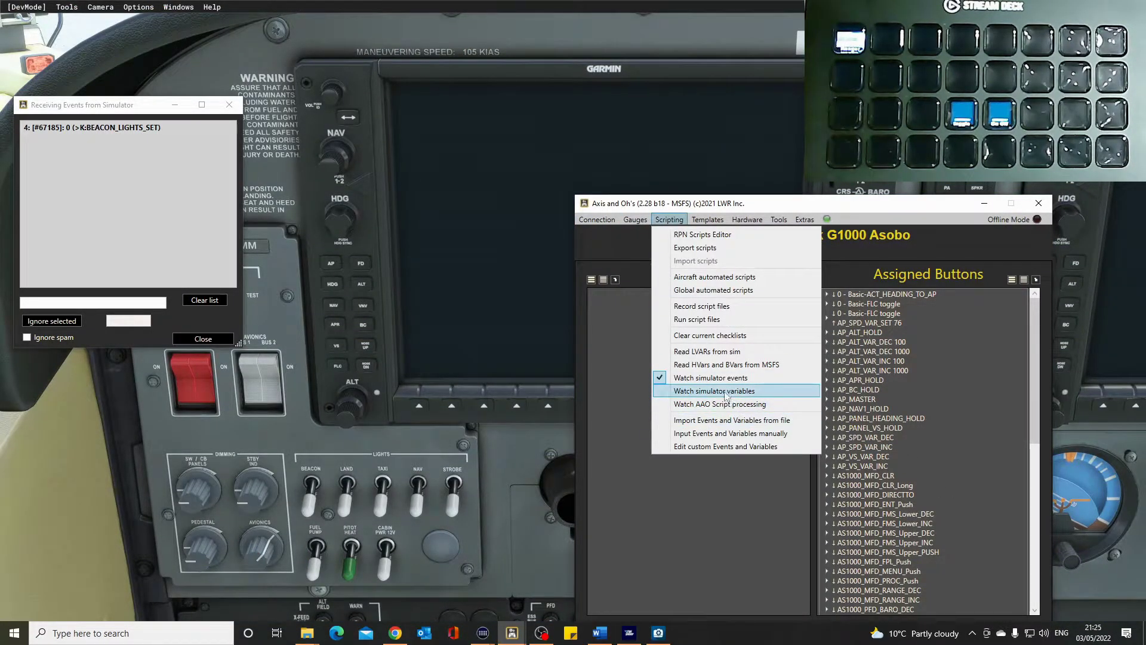
left_click(699, 391)
left_click_drag(143, 163, 419, 197)
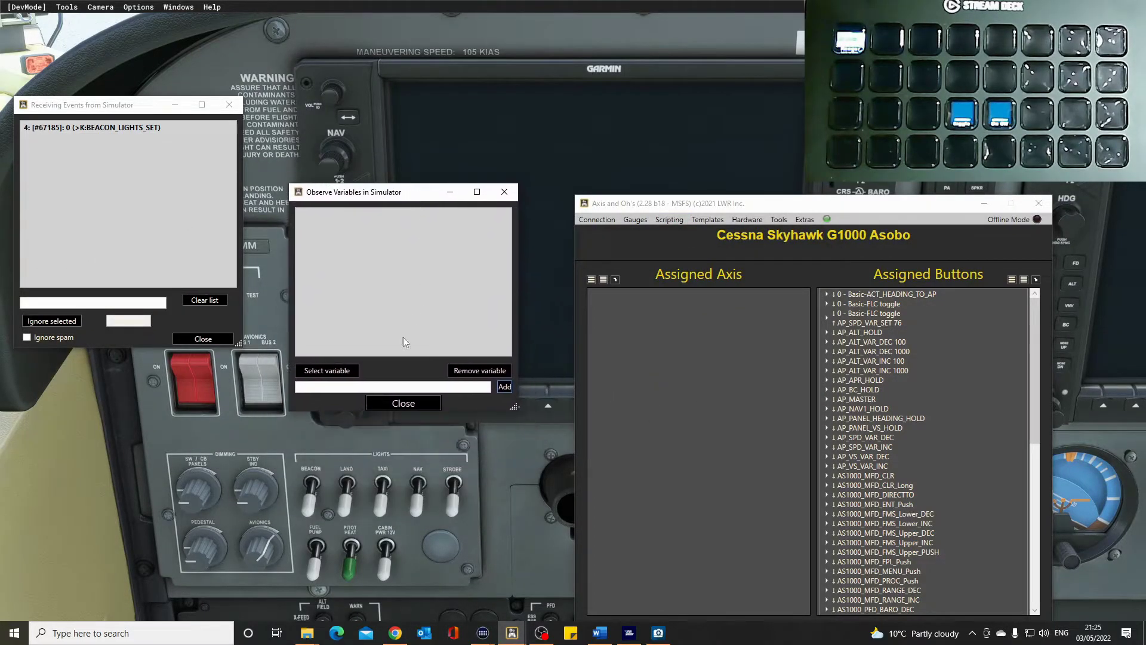
Filter the selectable simulator variables by "beaco" and examine the matches in the system, radio navigation, electrics and autopilot categories.
left_click(337, 376)
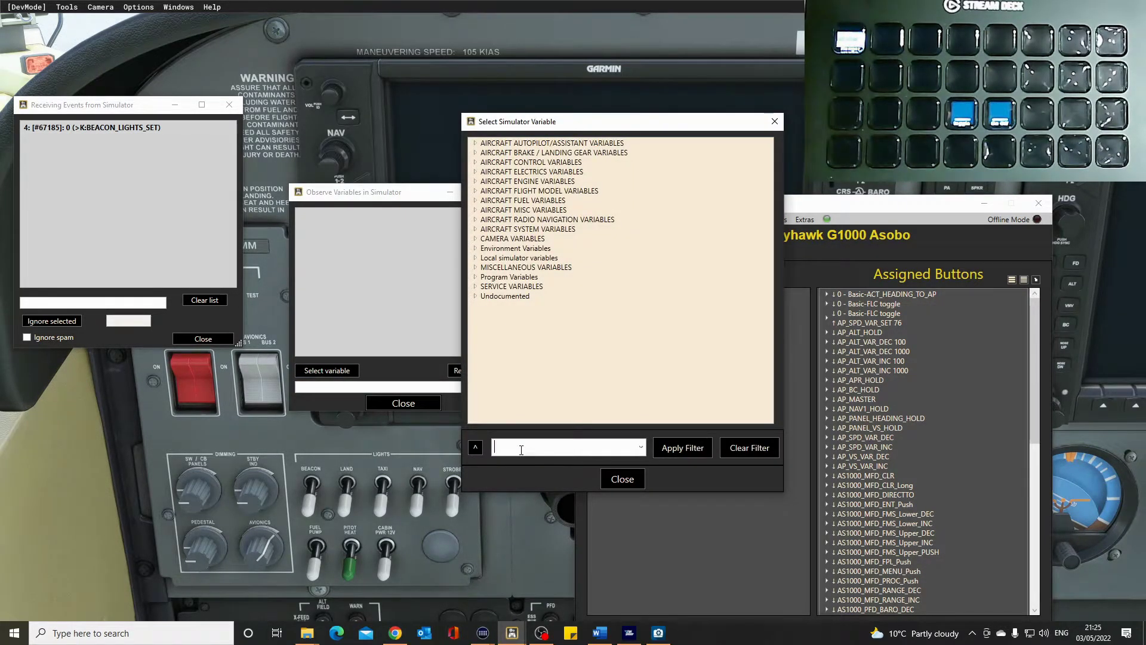
type("beaco")
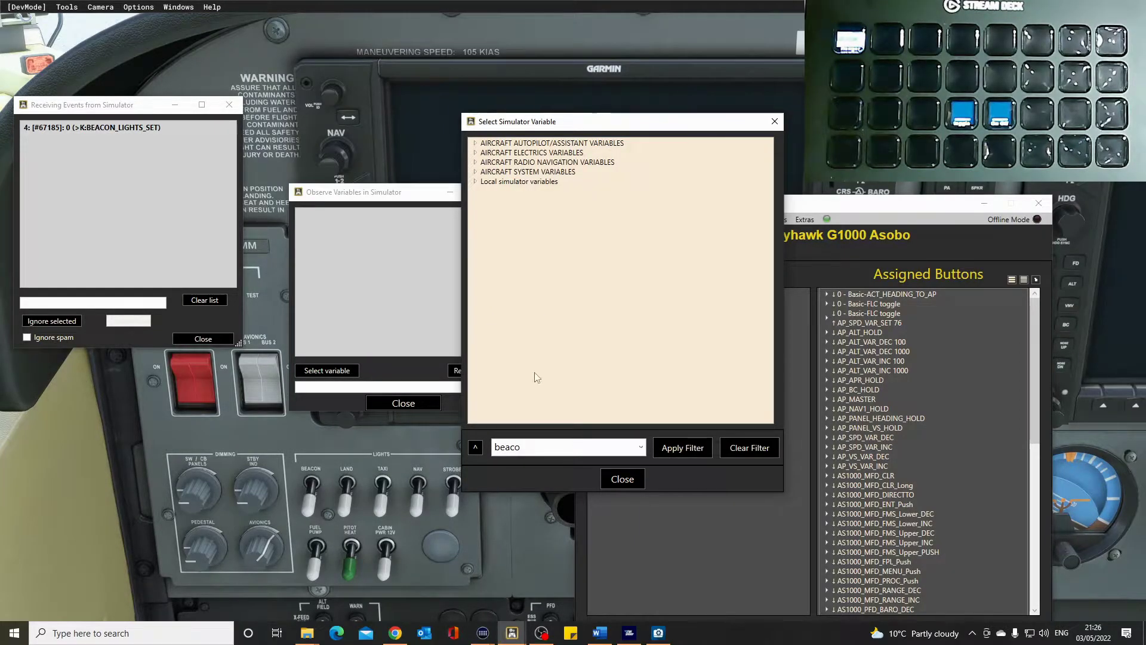
left_click(475, 173)
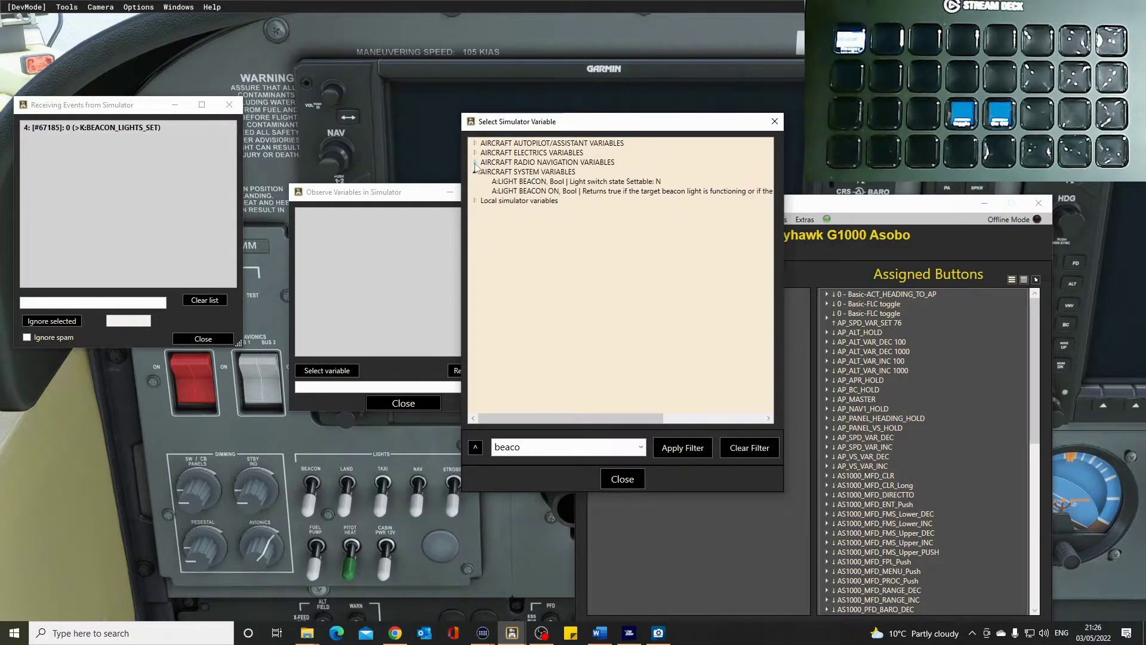
left_click(475, 163)
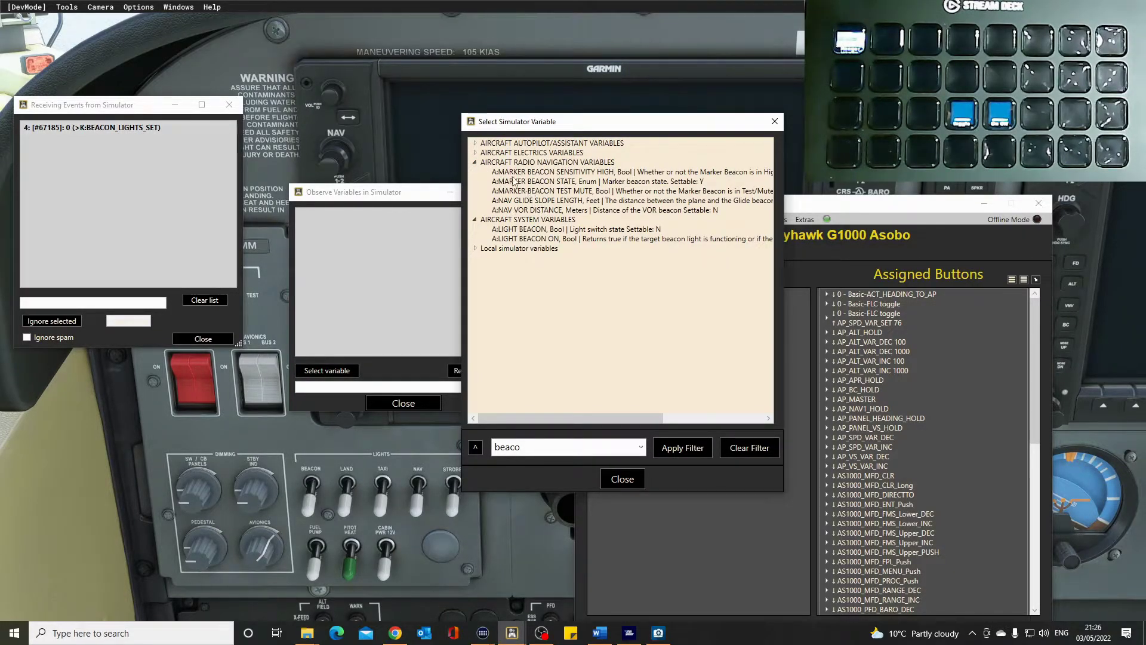
left_click(475, 161)
left_click(476, 153)
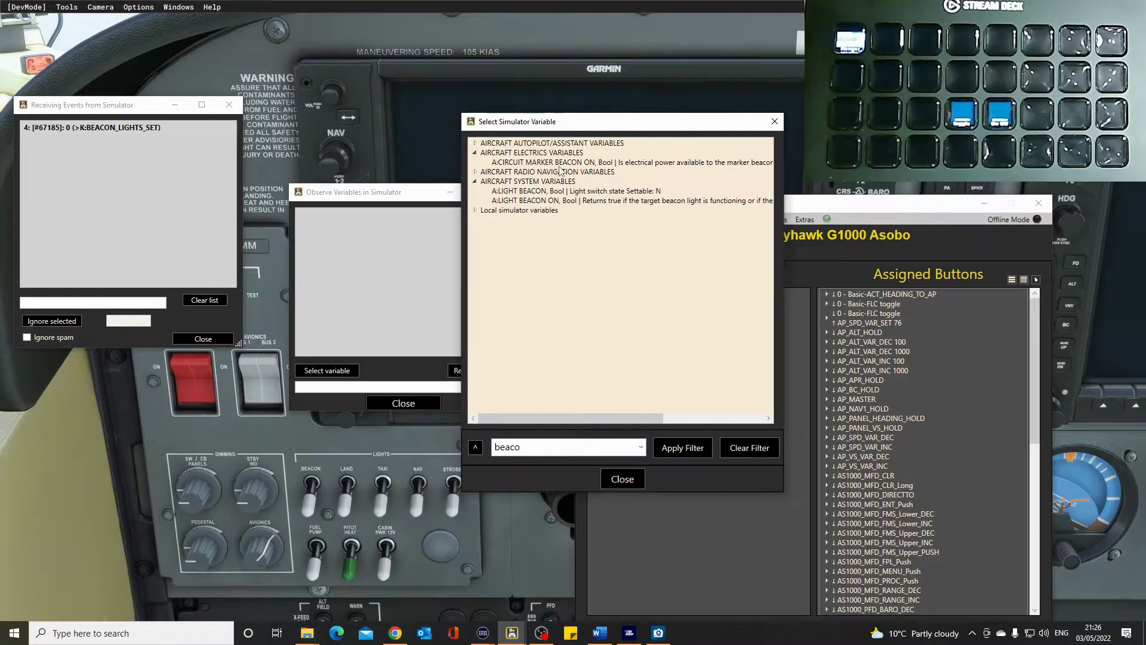
left_click(475, 152)
left_click(476, 144)
left_click(475, 144)
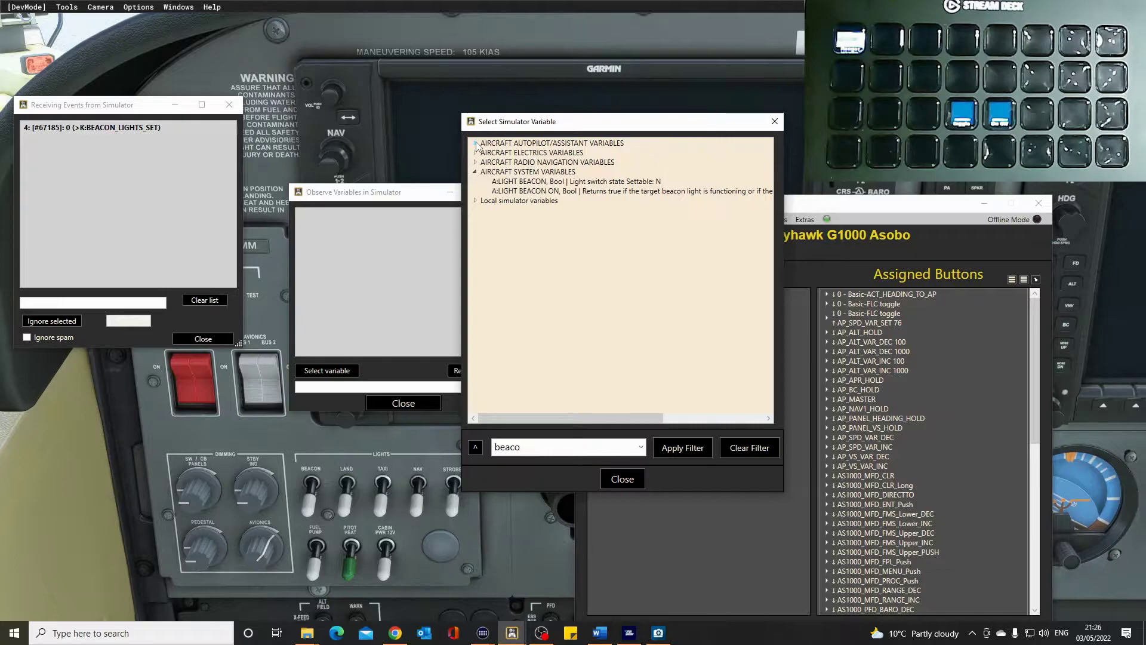
Add the aircraft system variable A:LIGHT BEACON ON, Bool to the observed variables.
left_click(537, 192)
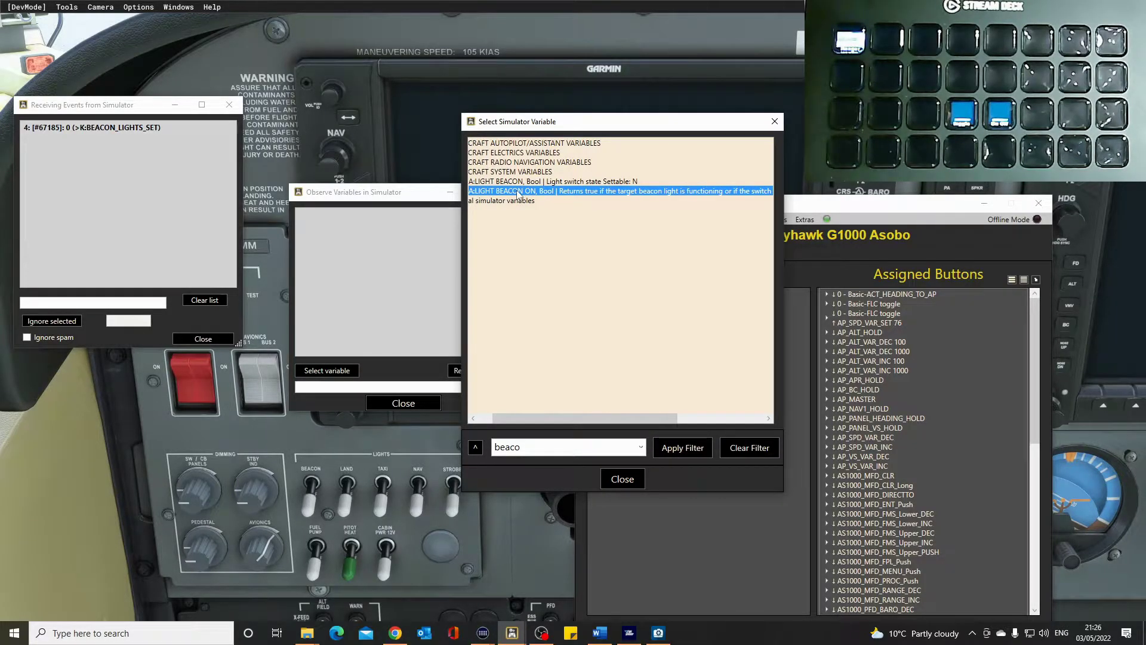
double_click(517, 192)
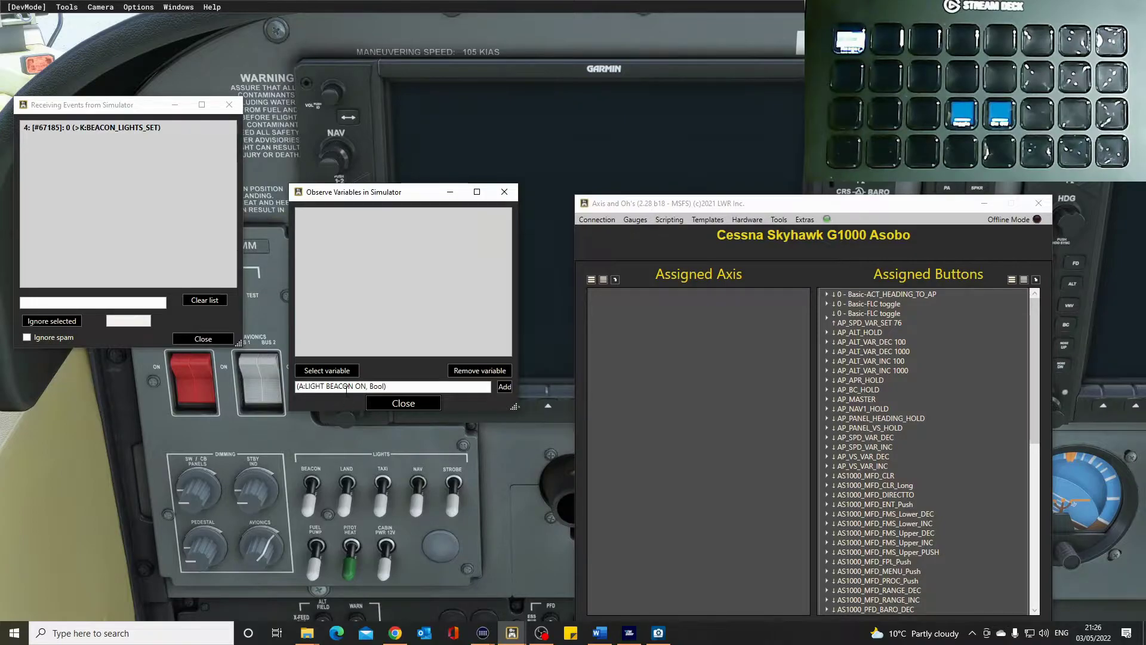
left_click(504, 389)
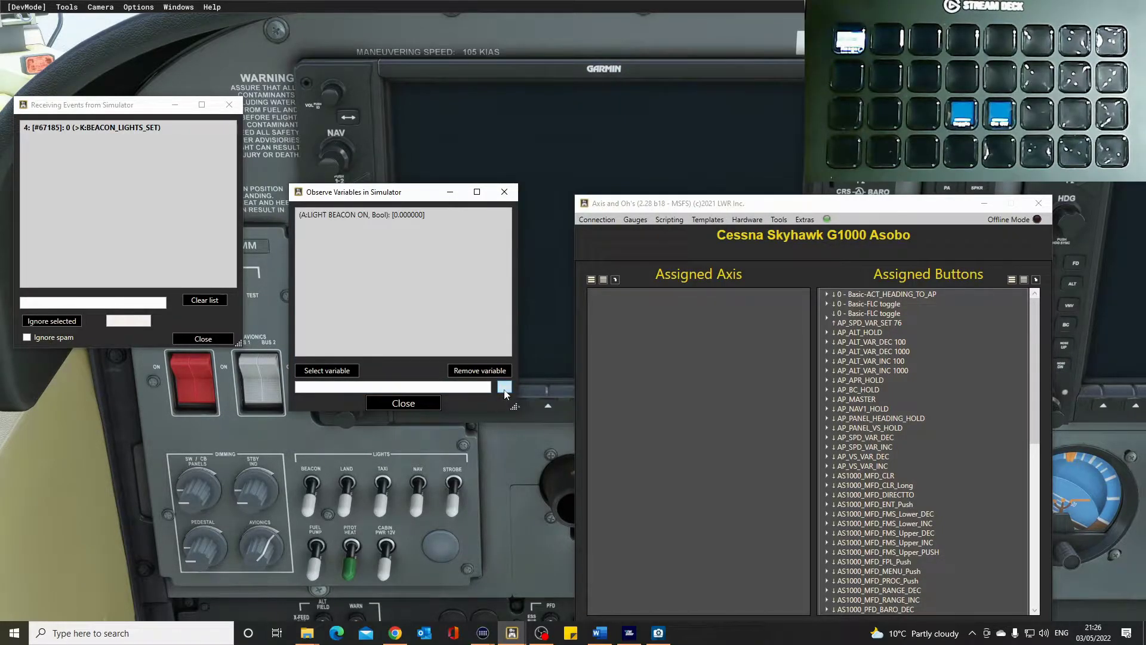
Filter the selectable simulator variables by "beaco" and add the aircraft system variable A:LIGHT BEACON, Bool to the observed variables.
left_click(347, 376)
left_click(641, 448)
left_click(549, 464)
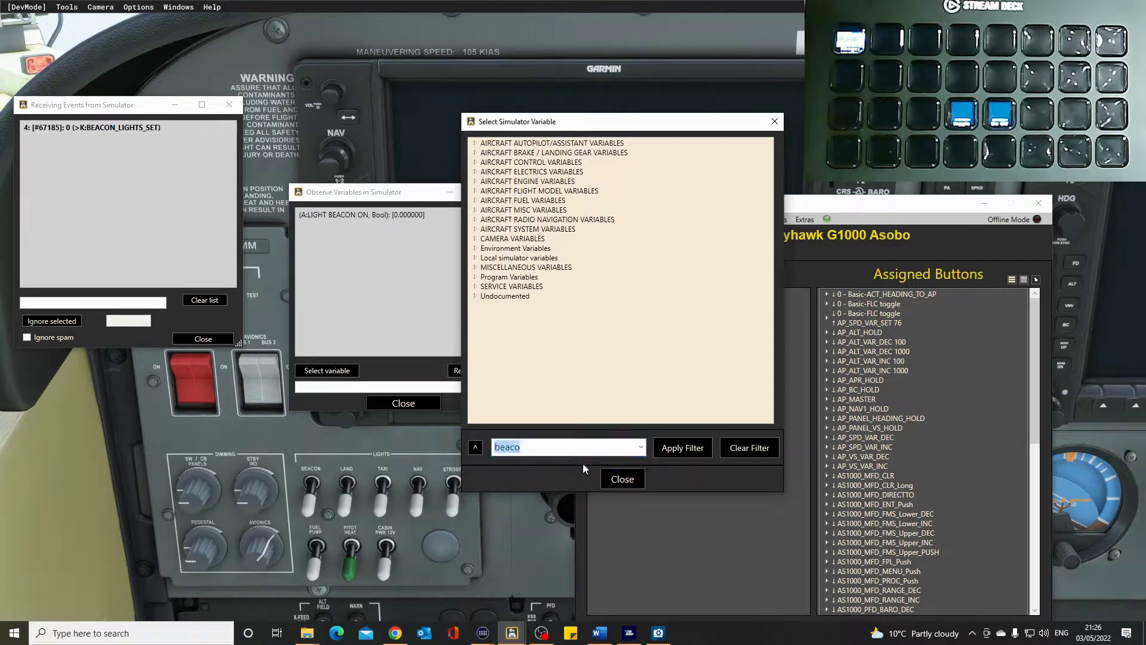
left_click(683, 447)
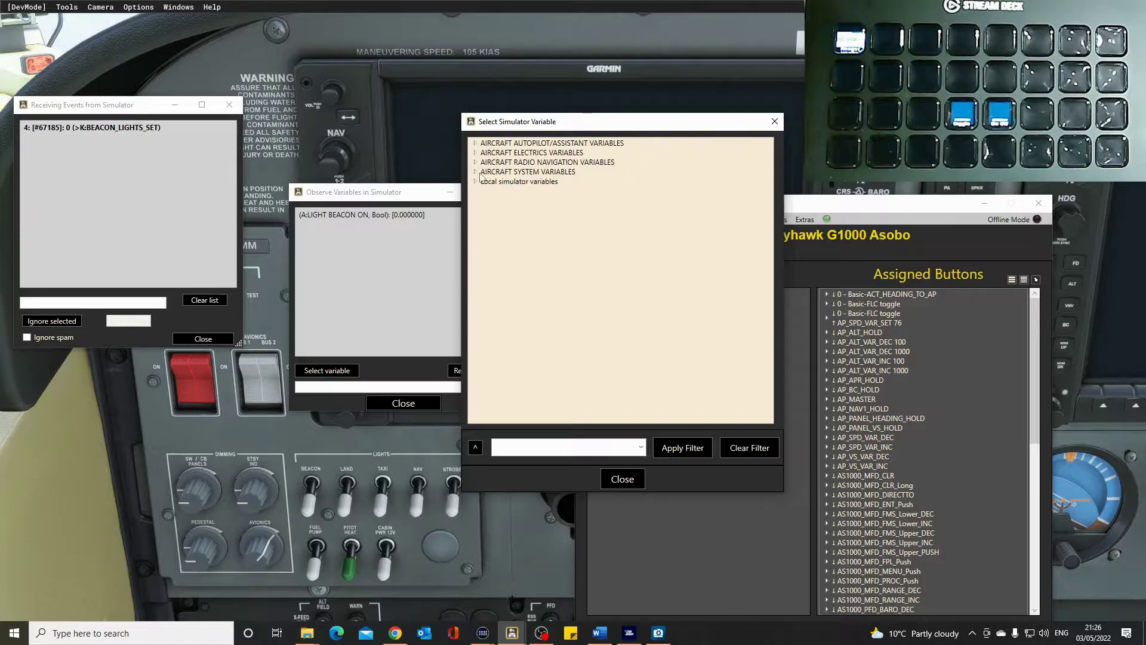
left_click(475, 172)
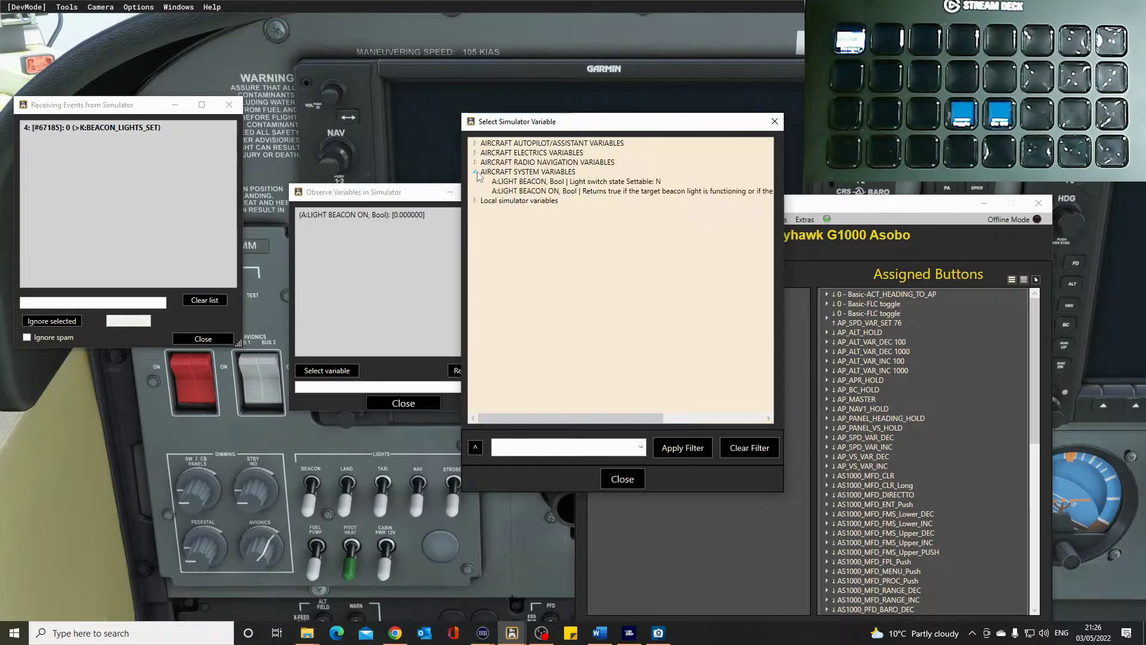
double_click(535, 182)
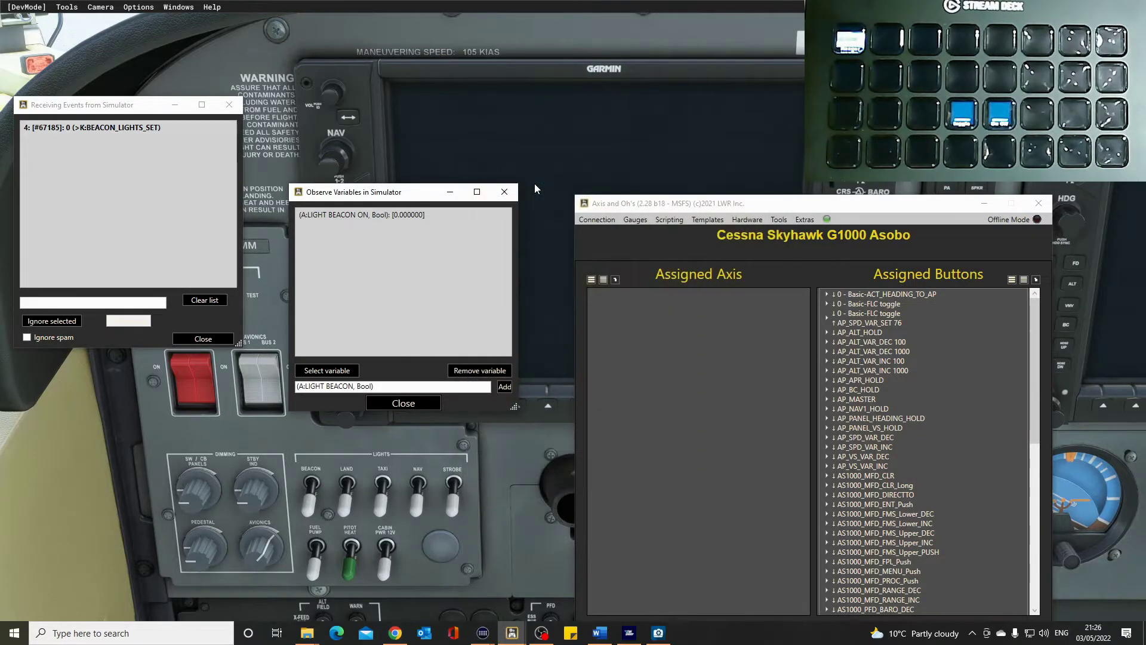
left_click(505, 386)
left_click(405, 225)
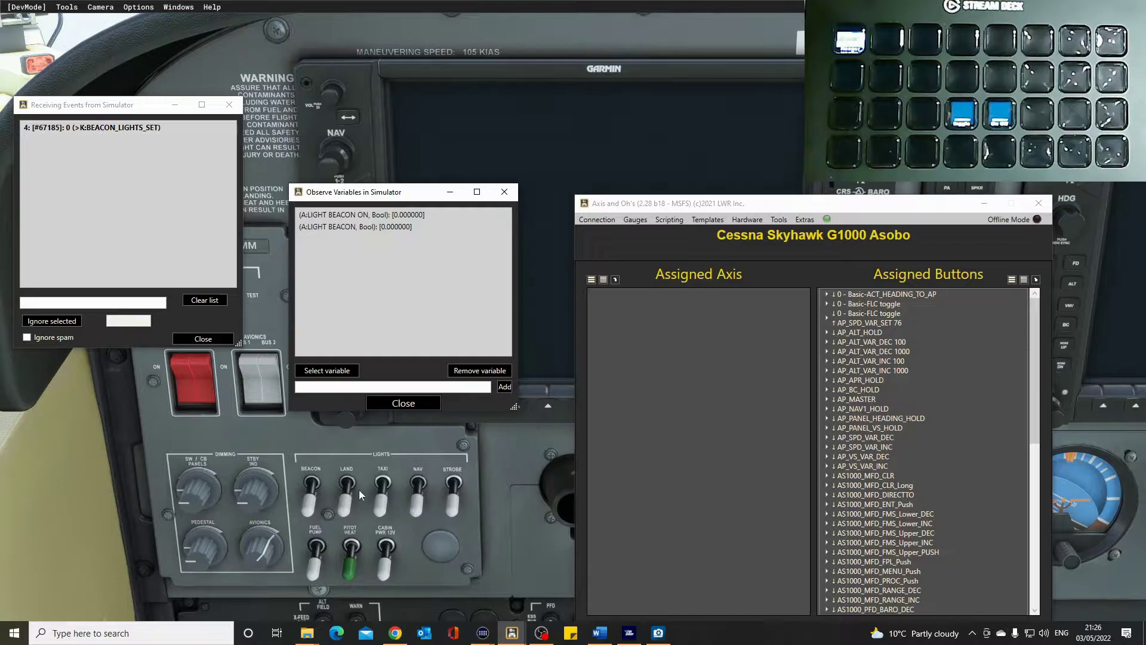
Flip the cockpit's BEACON light switch on and off repeatedly with the master battery off and compare the two observed variables.
left_click(310, 486)
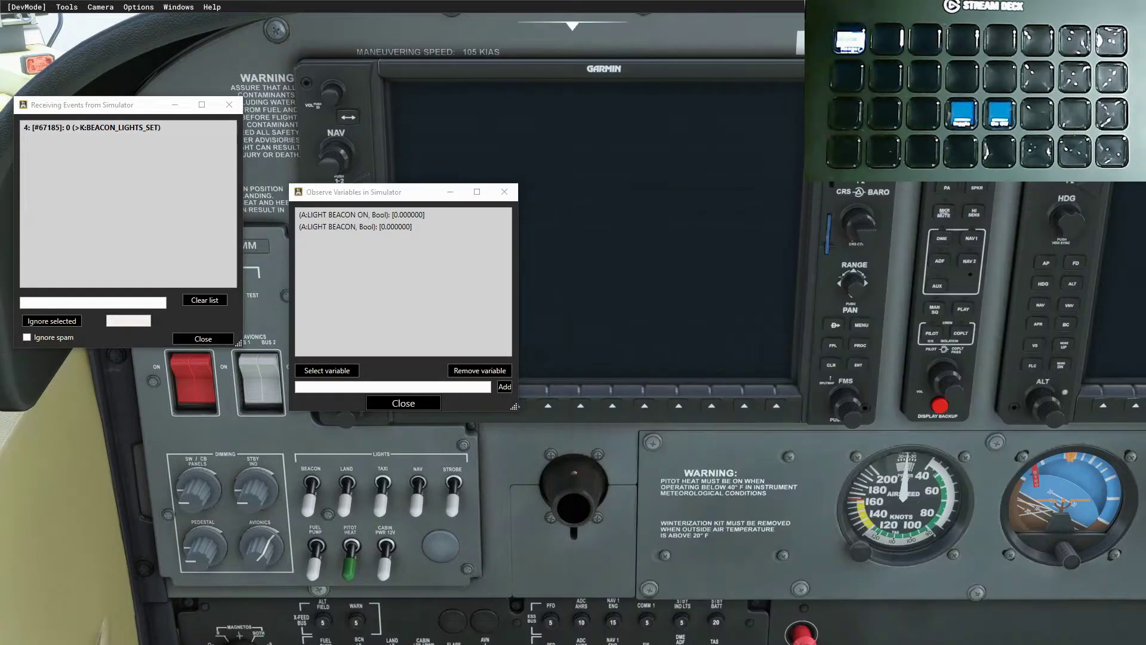
left_click(312, 484)
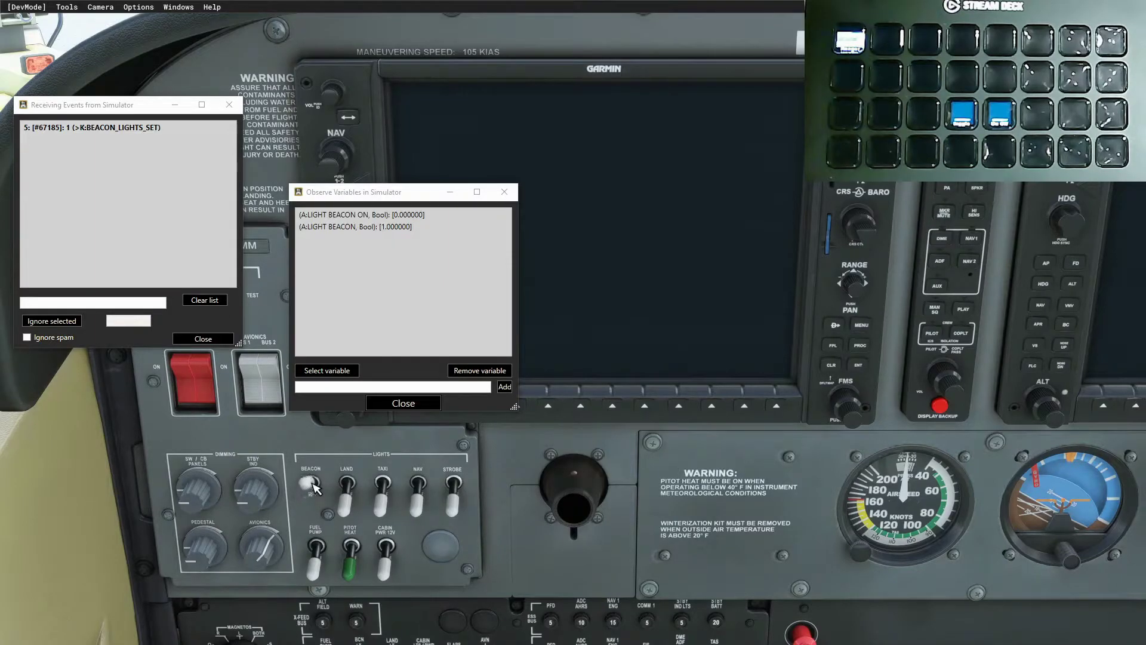
left_click(312, 485)
left_click(313, 490)
left_click(388, 227)
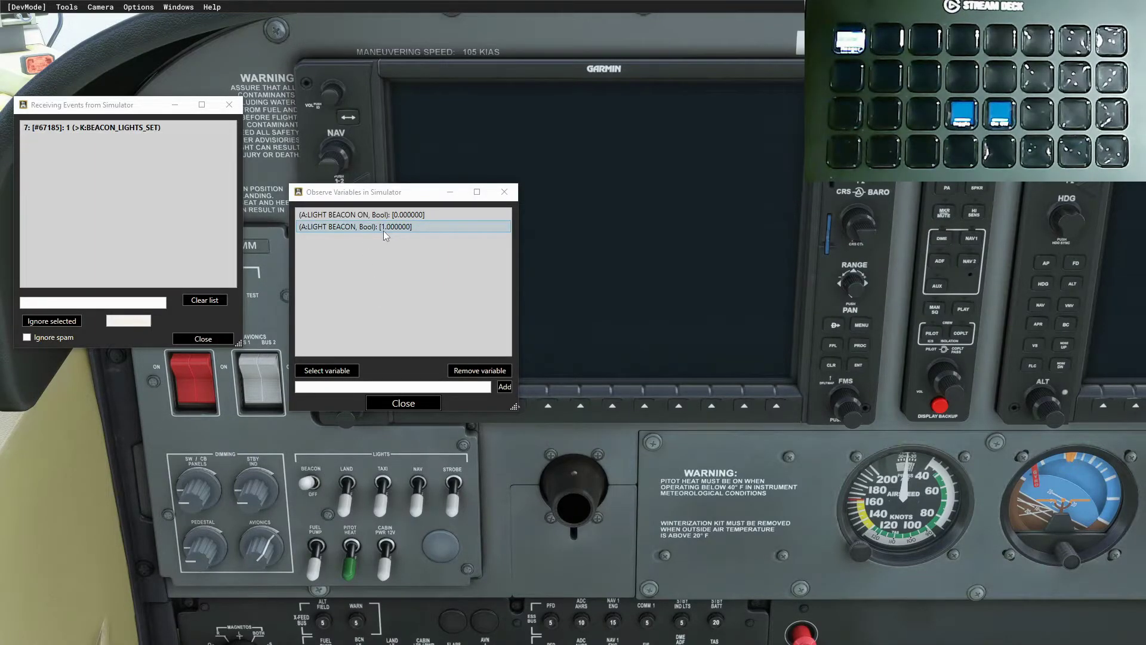
left_click(311, 487)
left_click(314, 492)
left_click(312, 488)
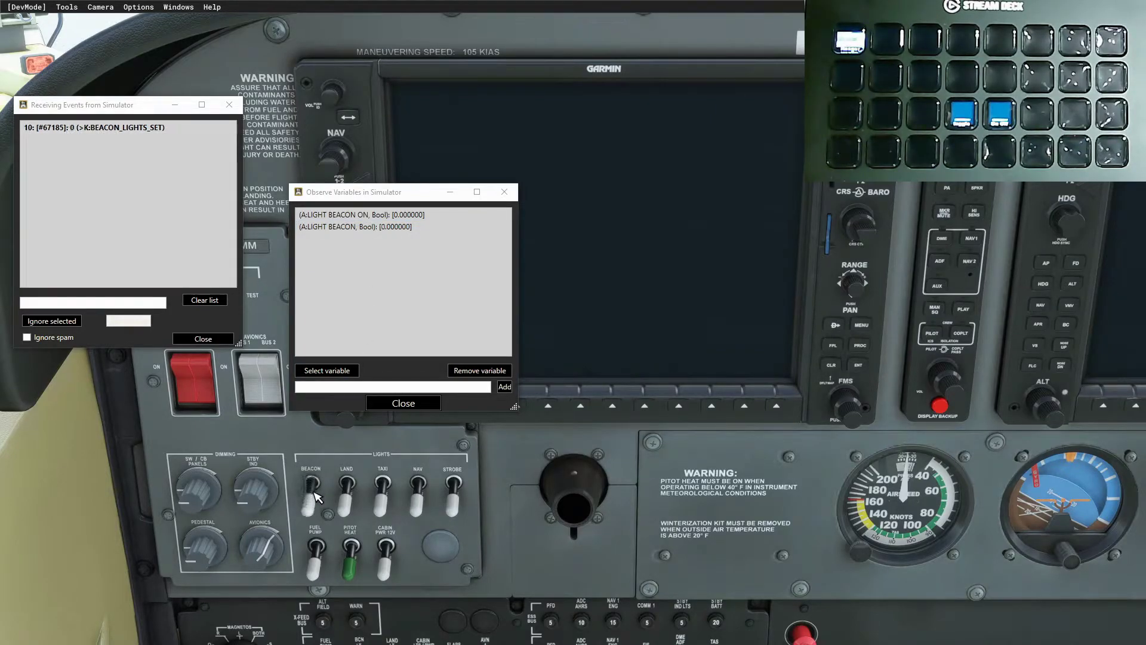
left_click(358, 216)
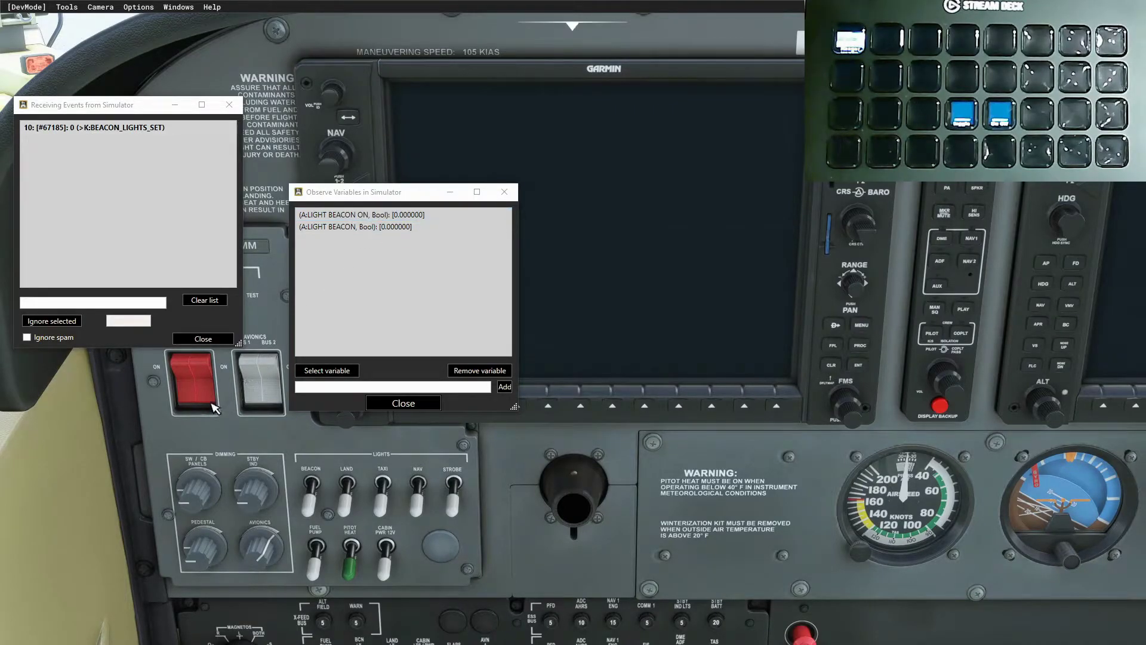
Compare both observed beacon variables while flipping the BEACON switch, first with the master battery on and again with it off.
left_click(204, 367)
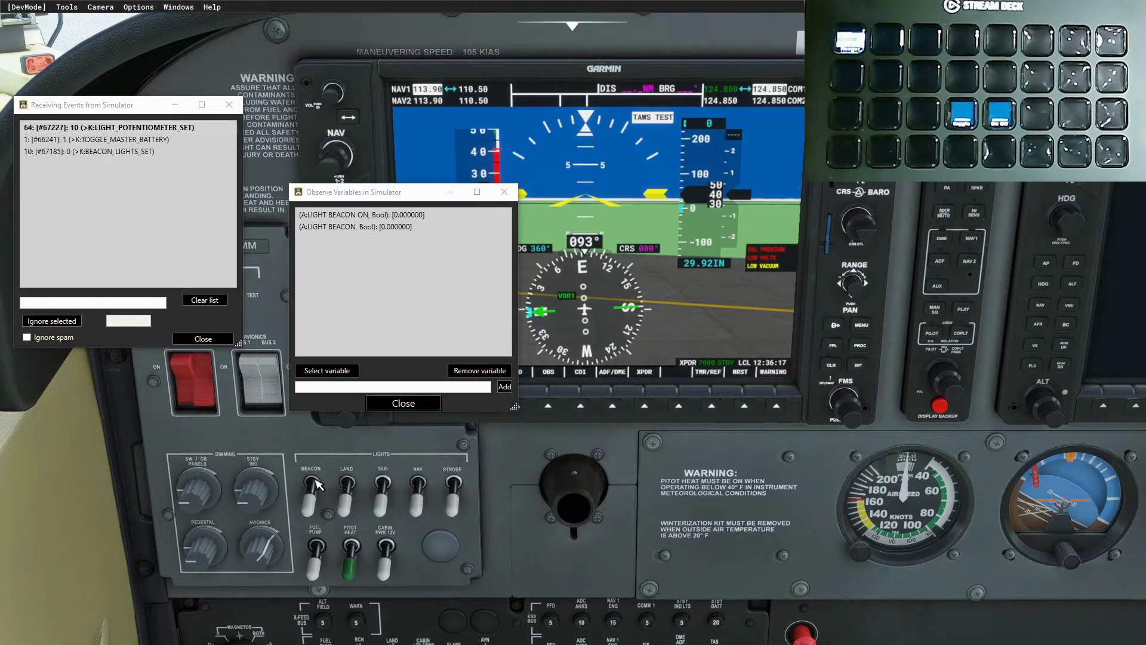
left_click(314, 484)
left_click(400, 216)
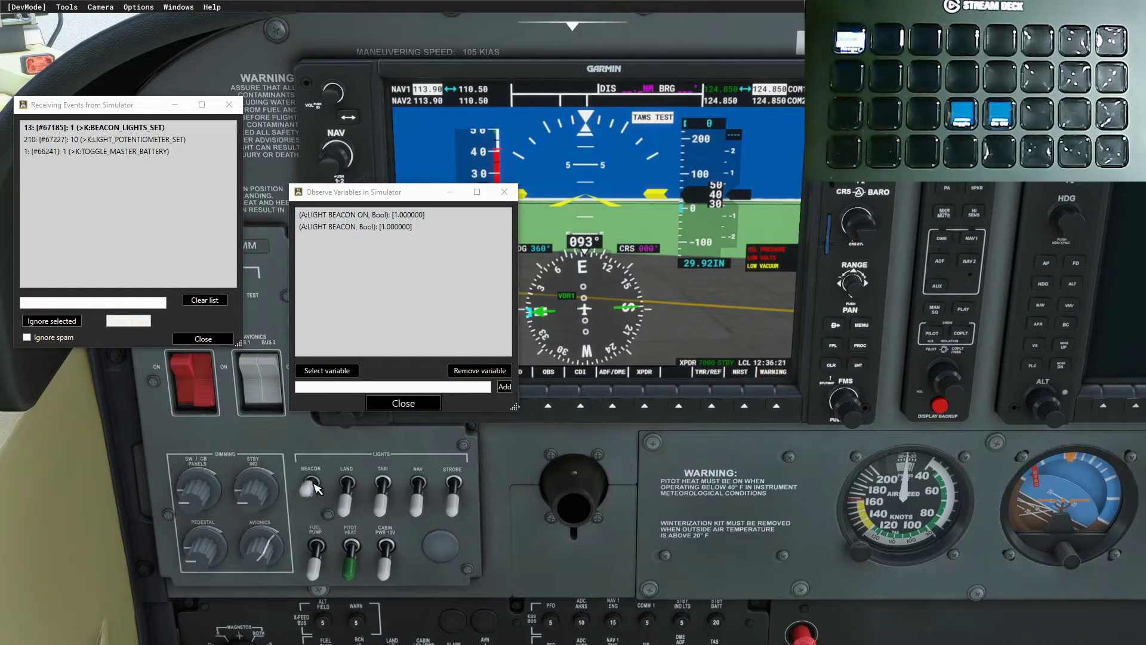
left_click(399, 226)
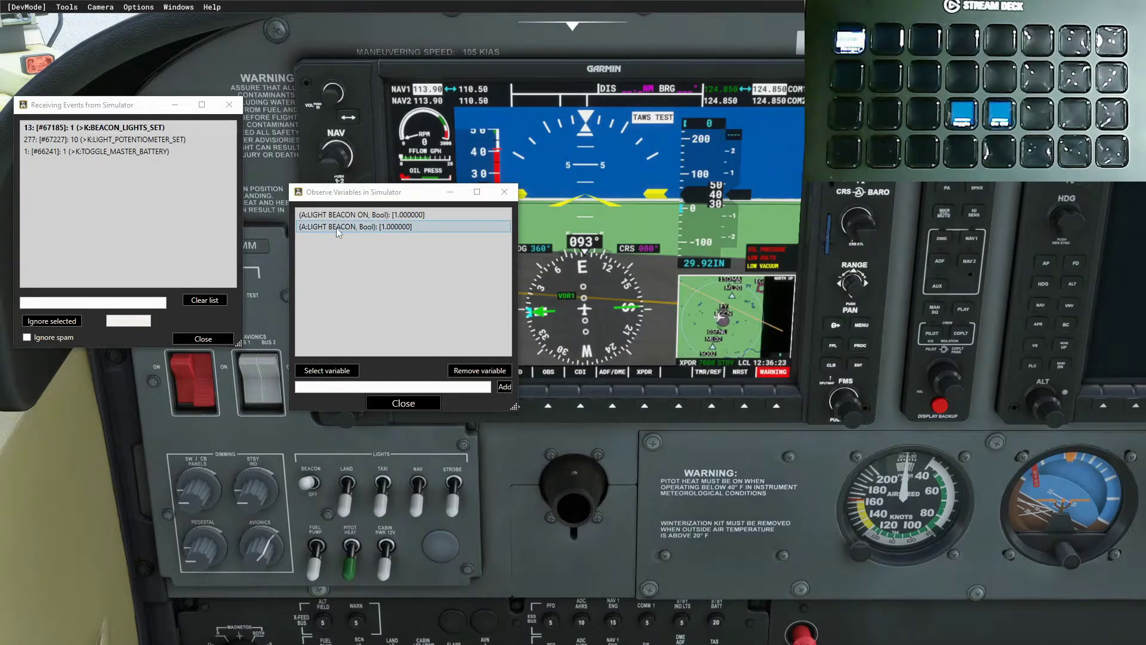
left_click(311, 488)
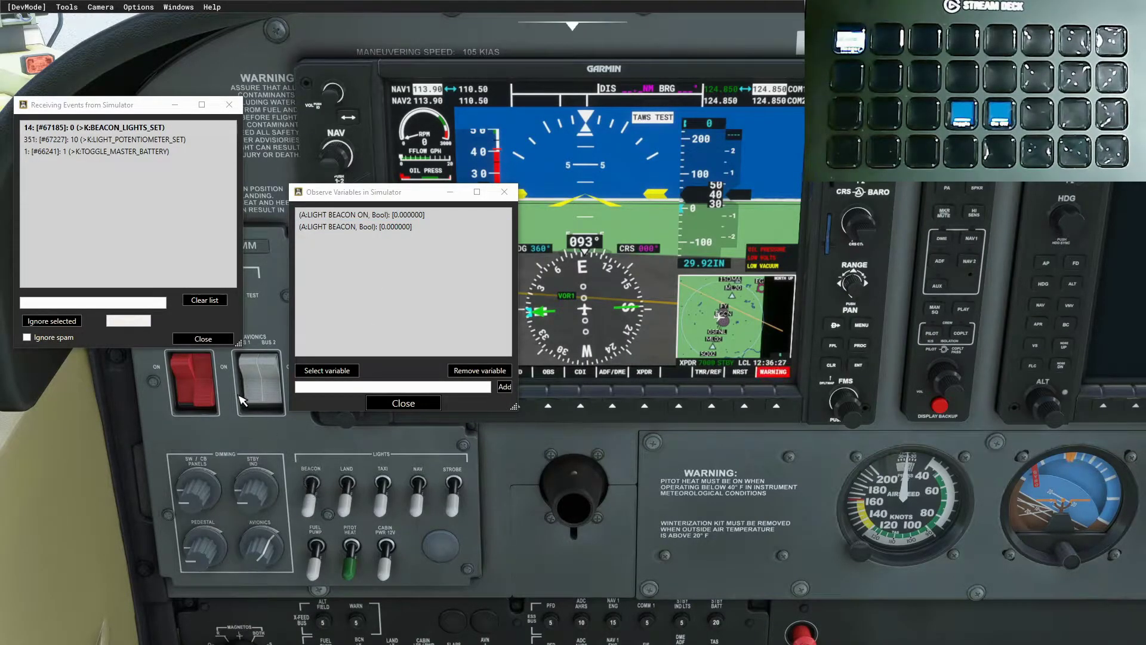
left_click(216, 406)
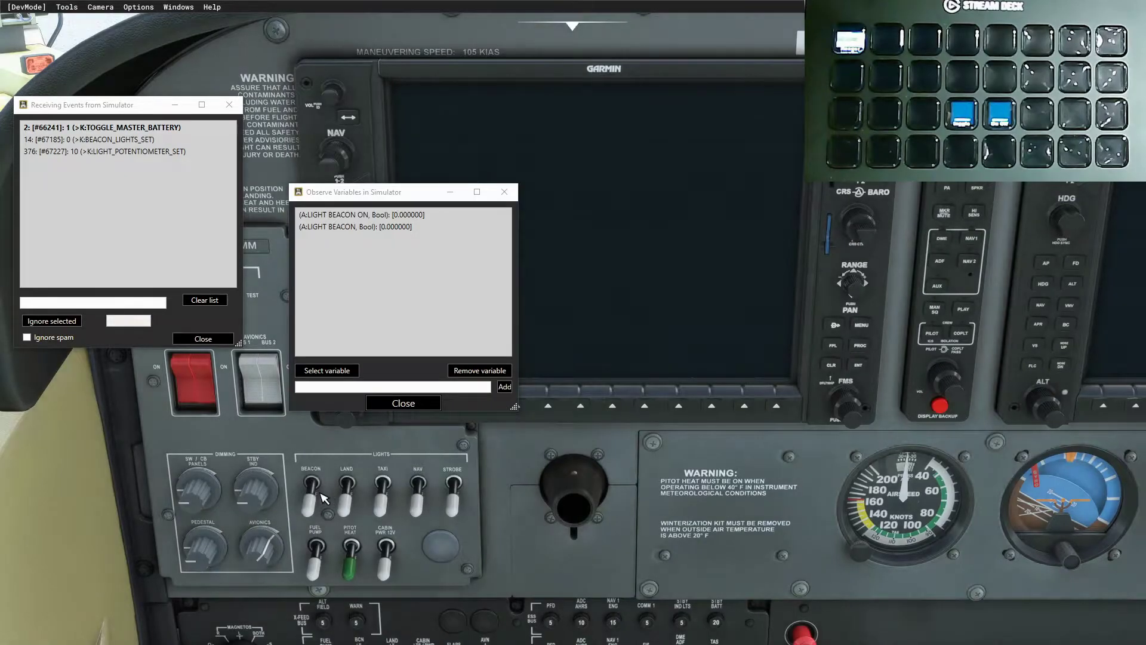
left_click(313, 484)
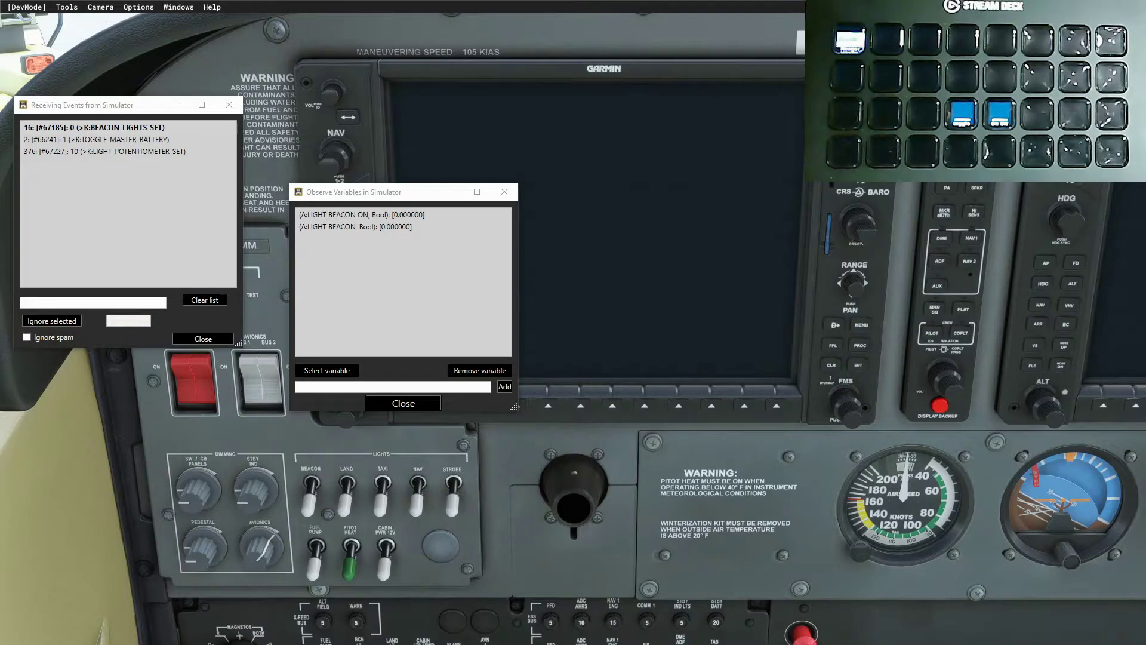
Switch to Stream Deck and move the variable observation and event windows clear of its key layout.
key("alt+Tab")
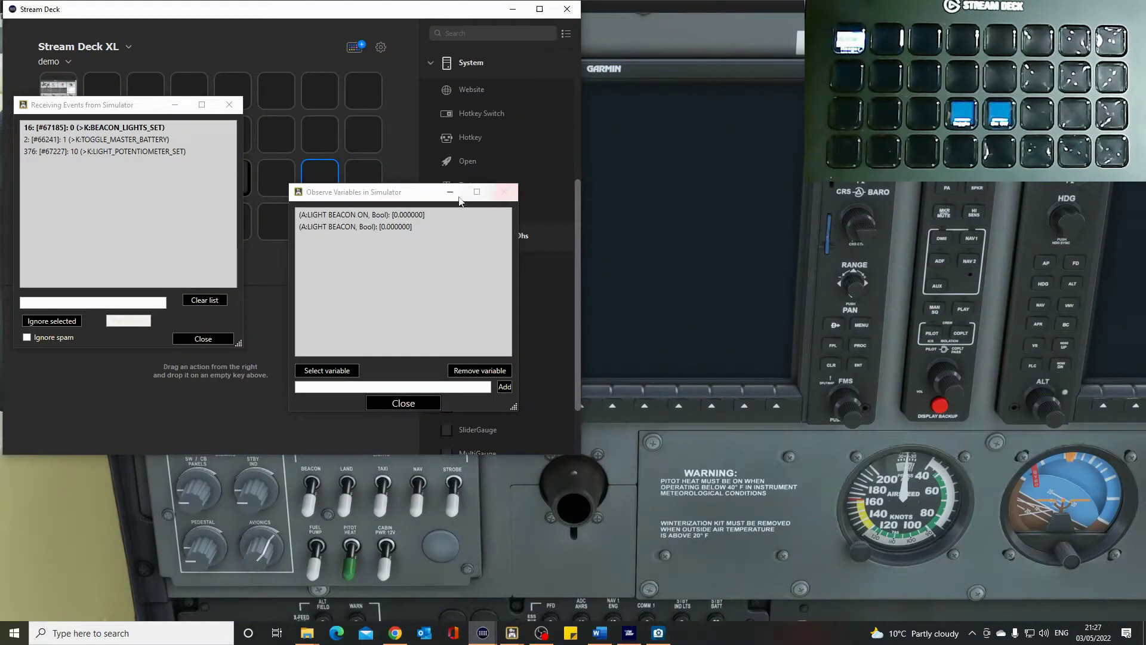
left_click_drag(423, 194, 955, 401)
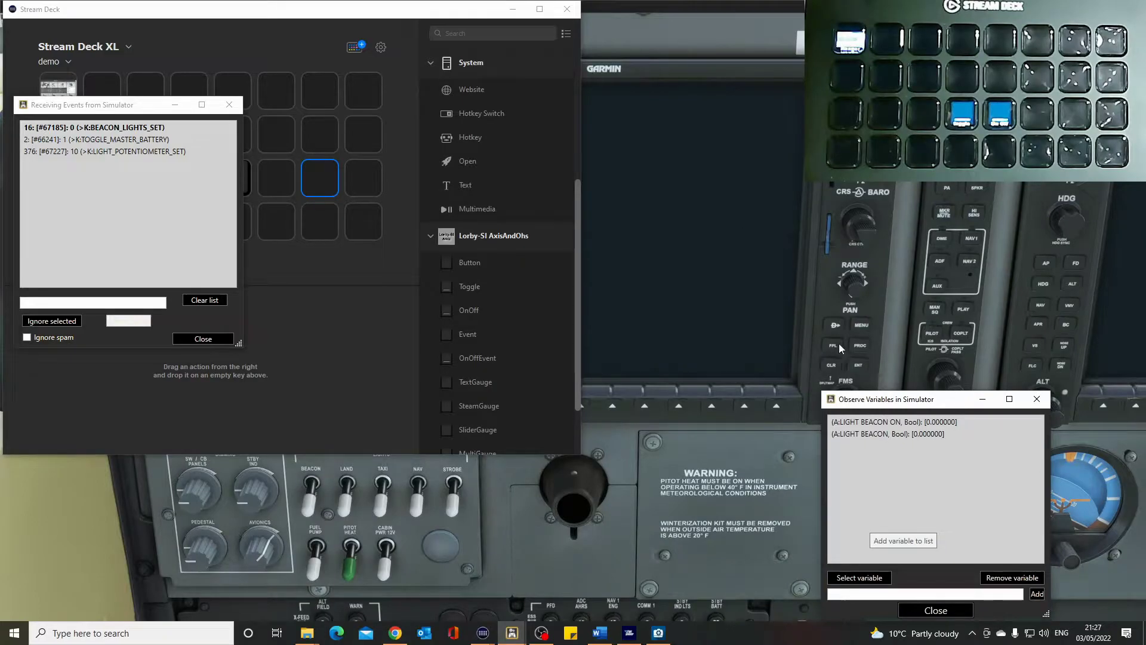
left_click_drag(147, 106, 988, 215)
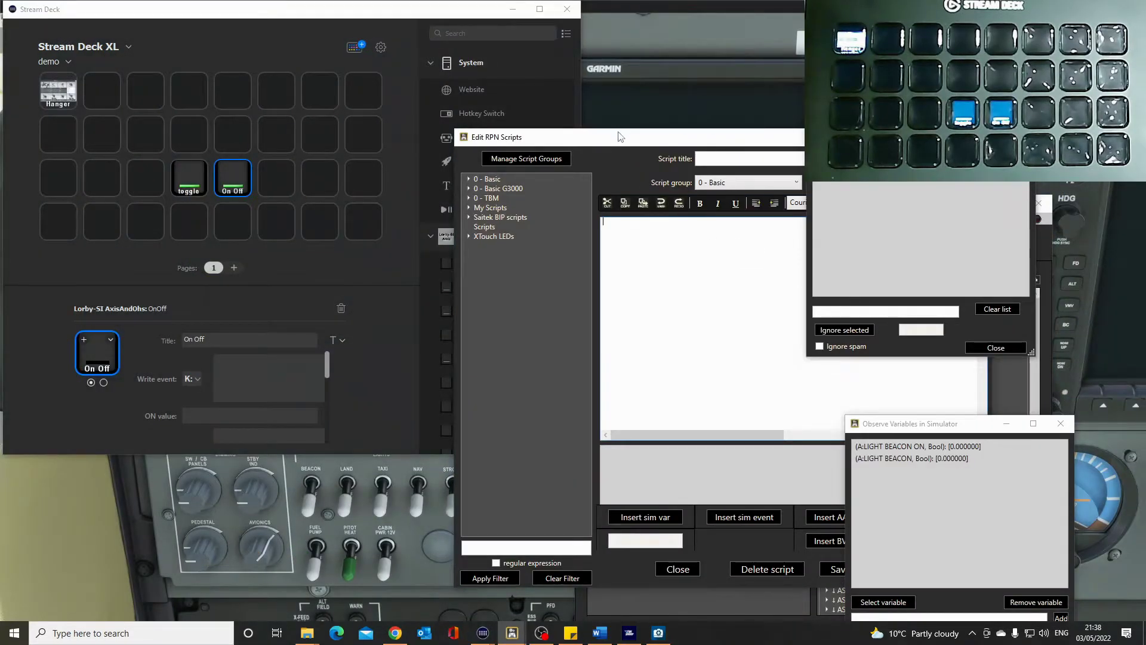
Close and reopen the RPN Scripts Editor in Axis and Ohs, placing it clear of the Stream Deck key settings.
left_click_drag(621, 141, 302, 183)
left_click(663, 180)
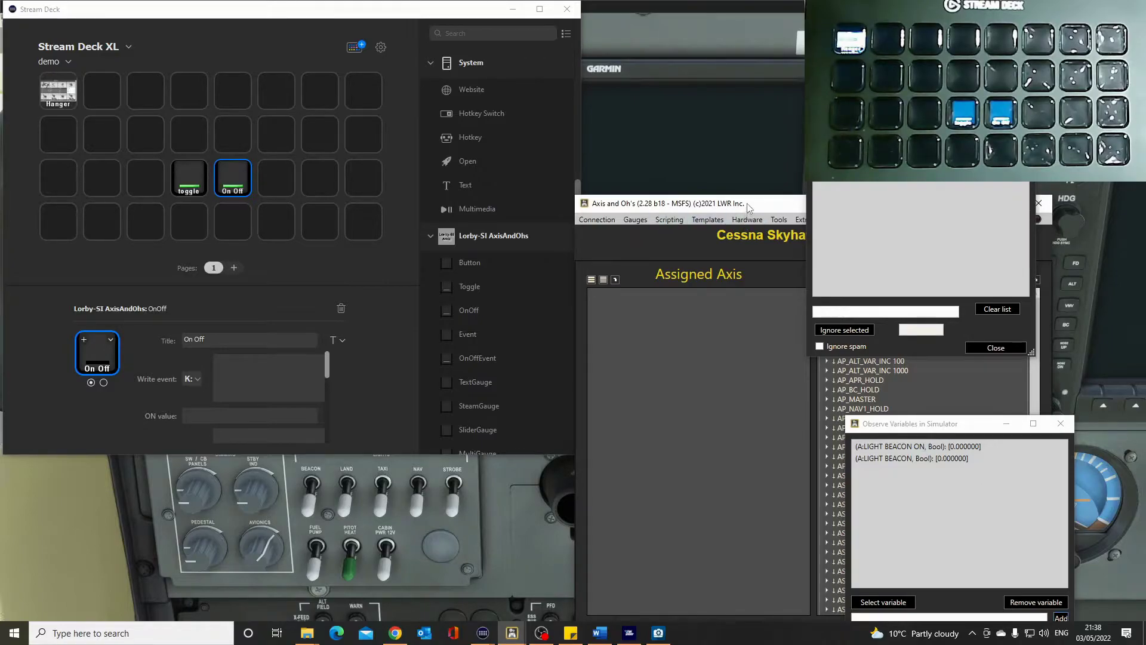
left_click(668, 220)
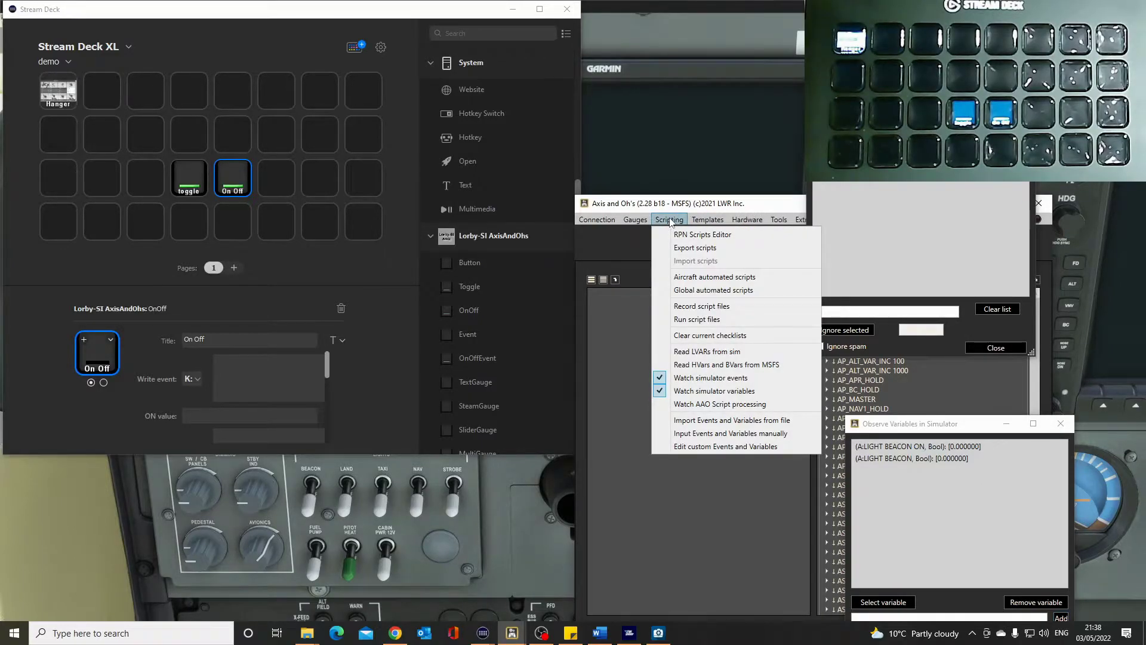
left_click(679, 234)
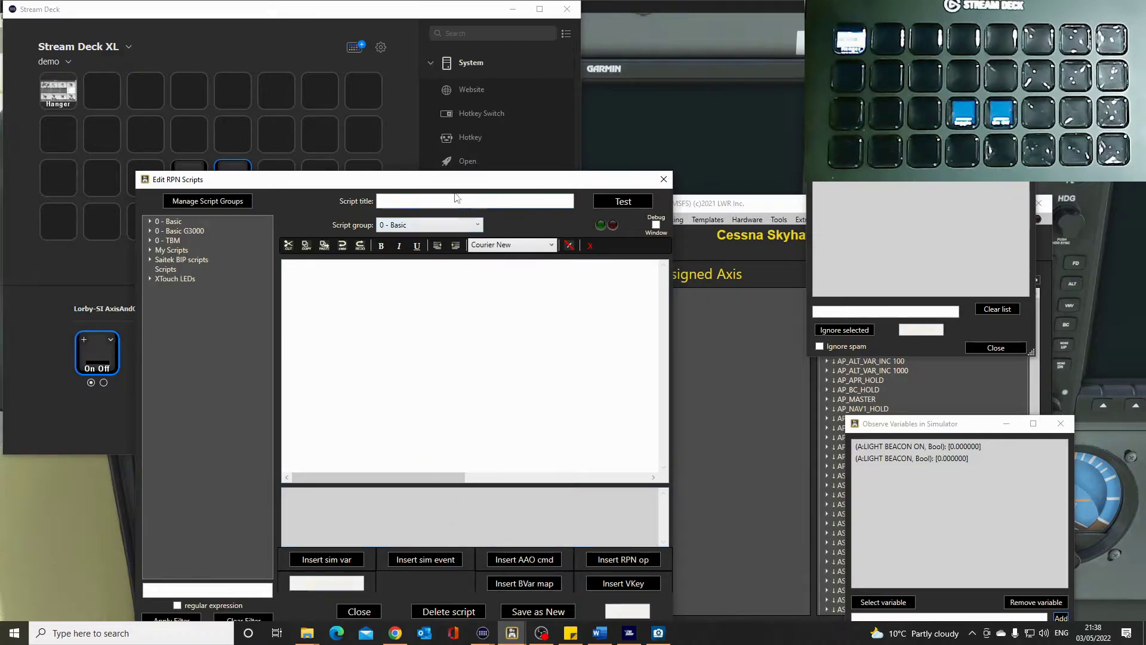
left_click_drag(451, 179, 723, 150)
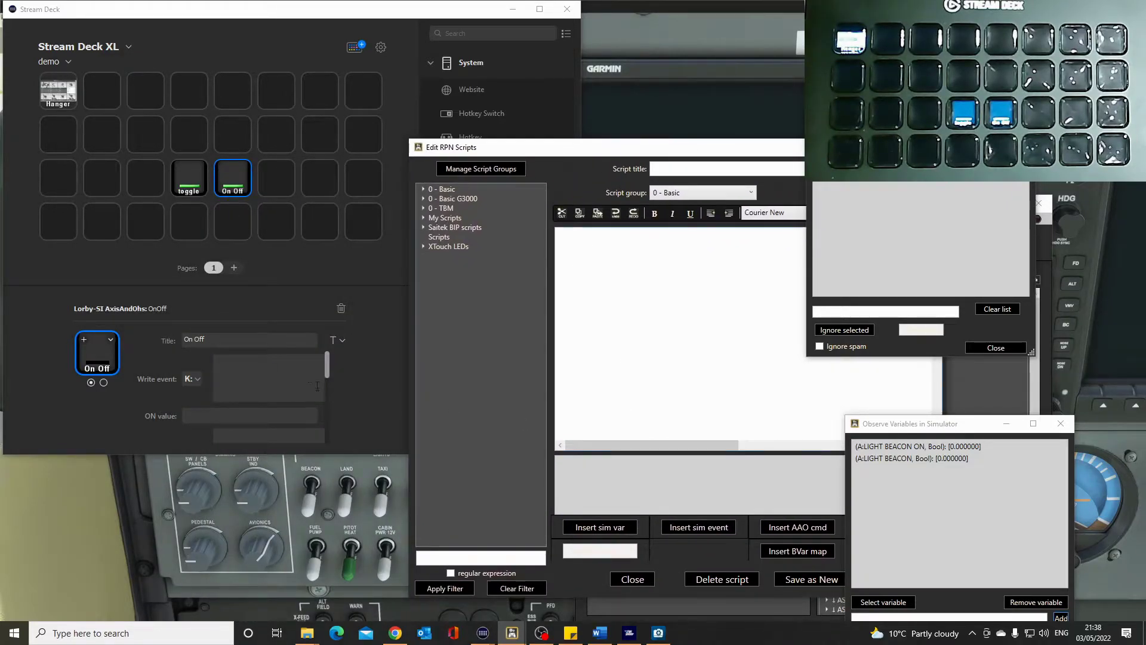
Filter the insertable simulator events for beacon entries and select BEACON_LIGHTS_SET among the aircraft electrical events.
left_click(708, 528)
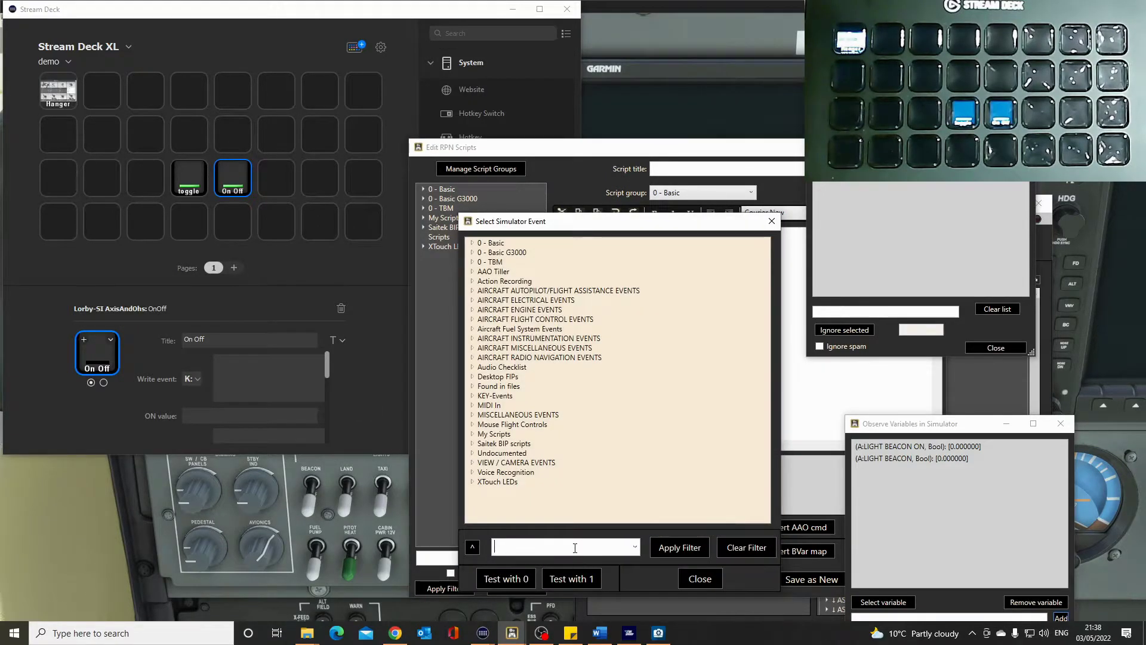
left_click(634, 546)
left_click(575, 565)
left_click(674, 546)
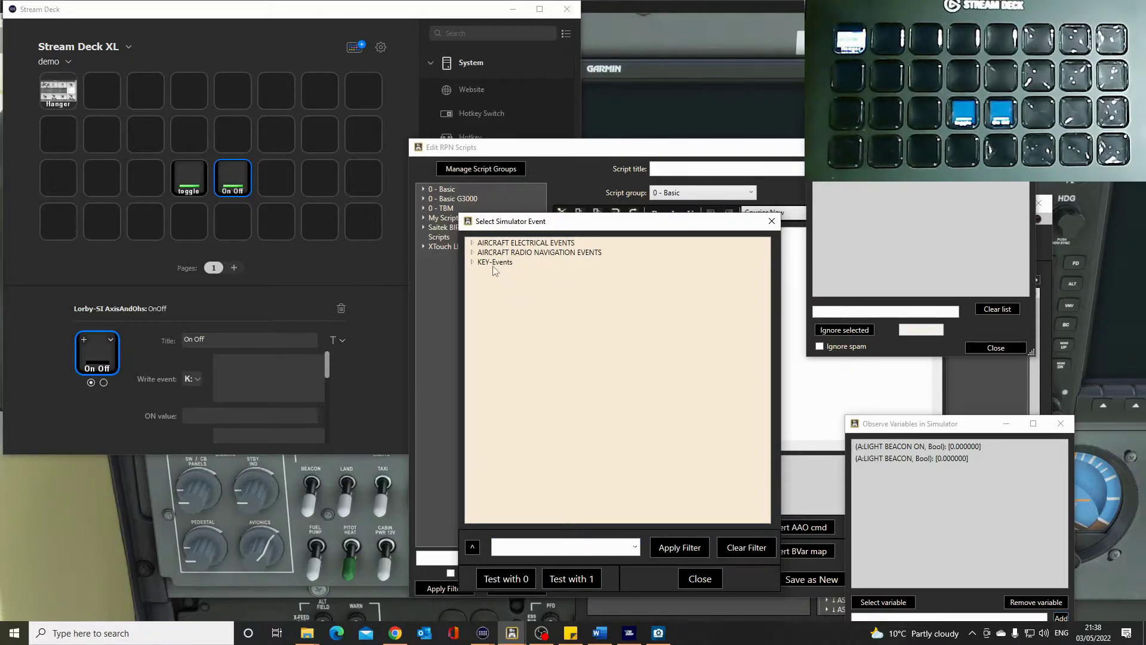
left_click(472, 252)
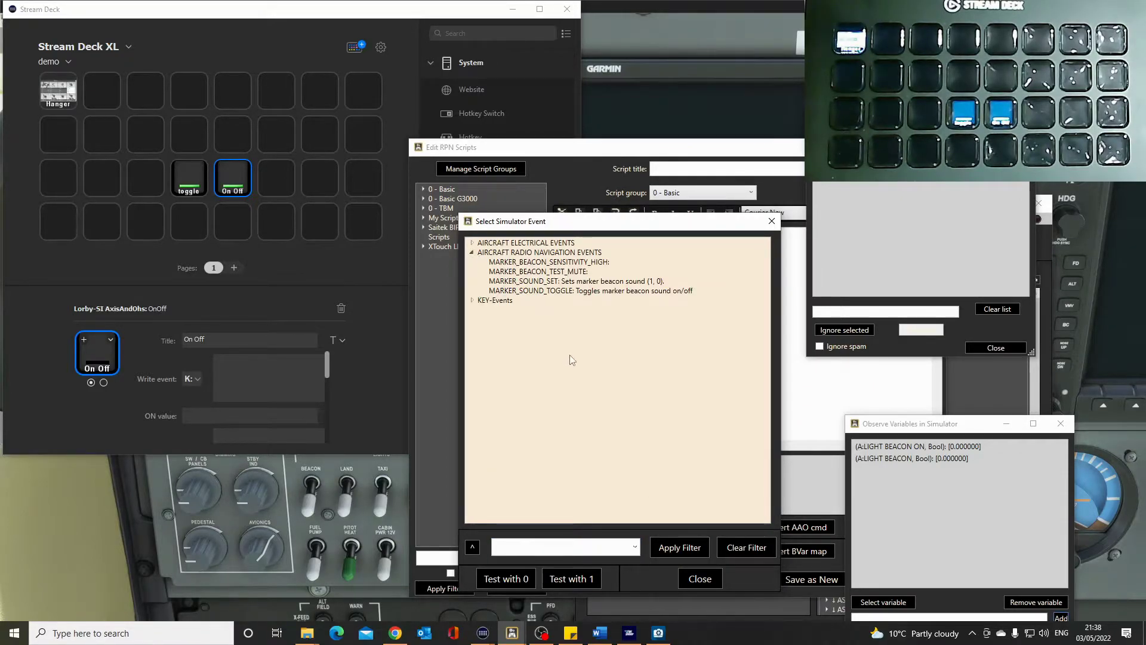
left_click(472, 243)
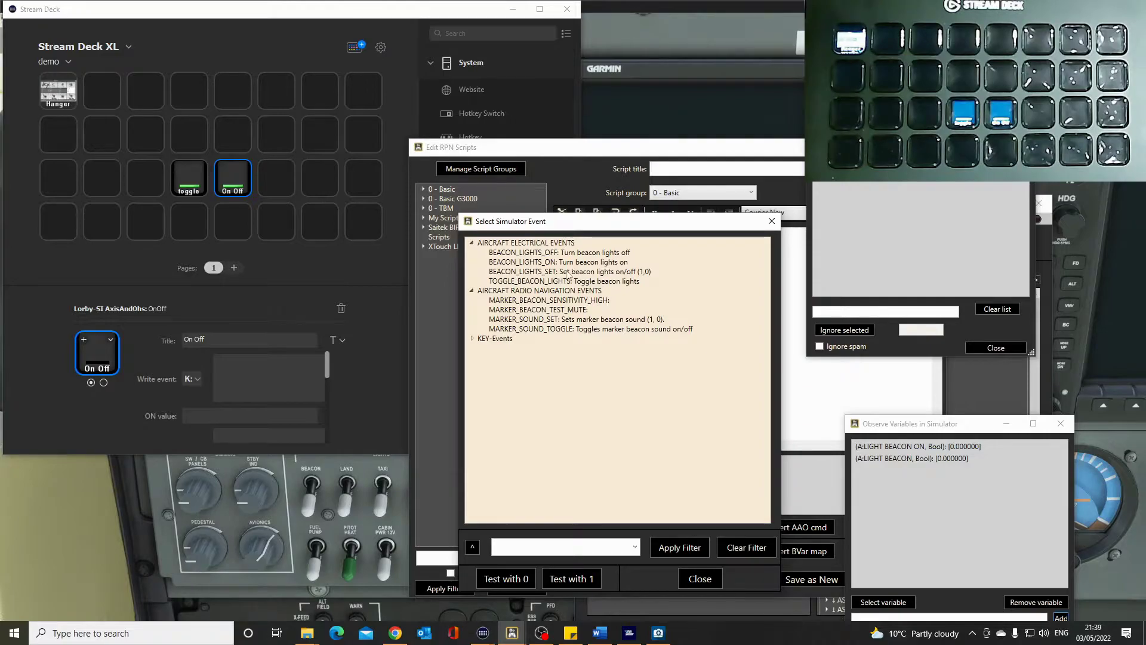
left_click(531, 274)
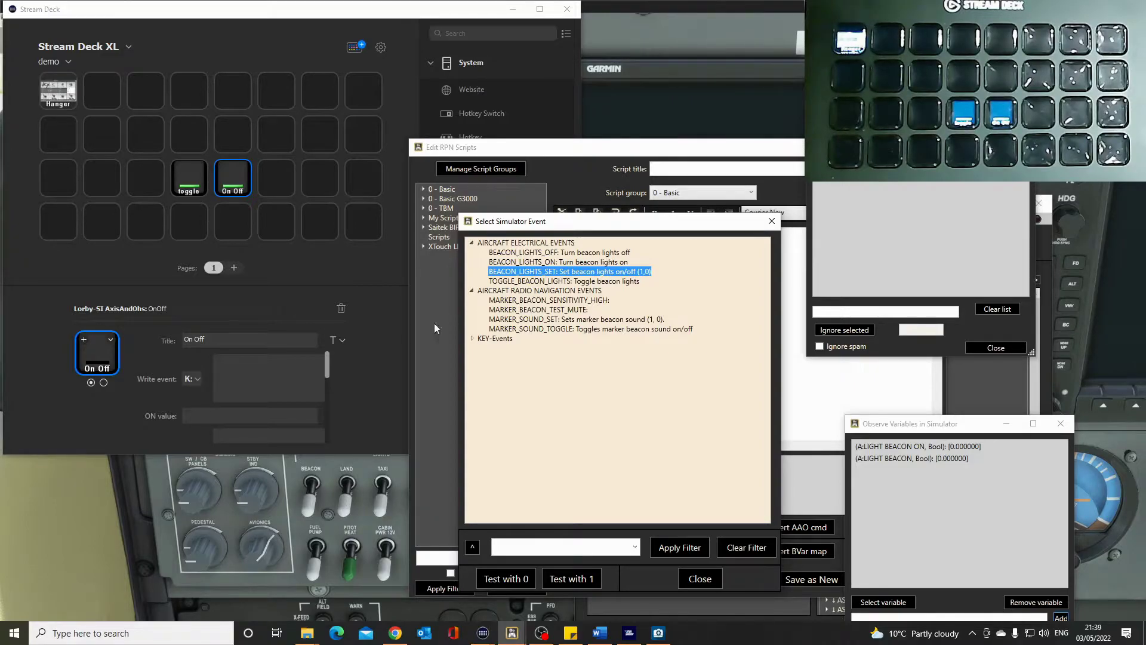
Set the On Off key's ON write event to K: BEACON_LIGHTS_SET with an ON value of 1.
left_click(263, 365)
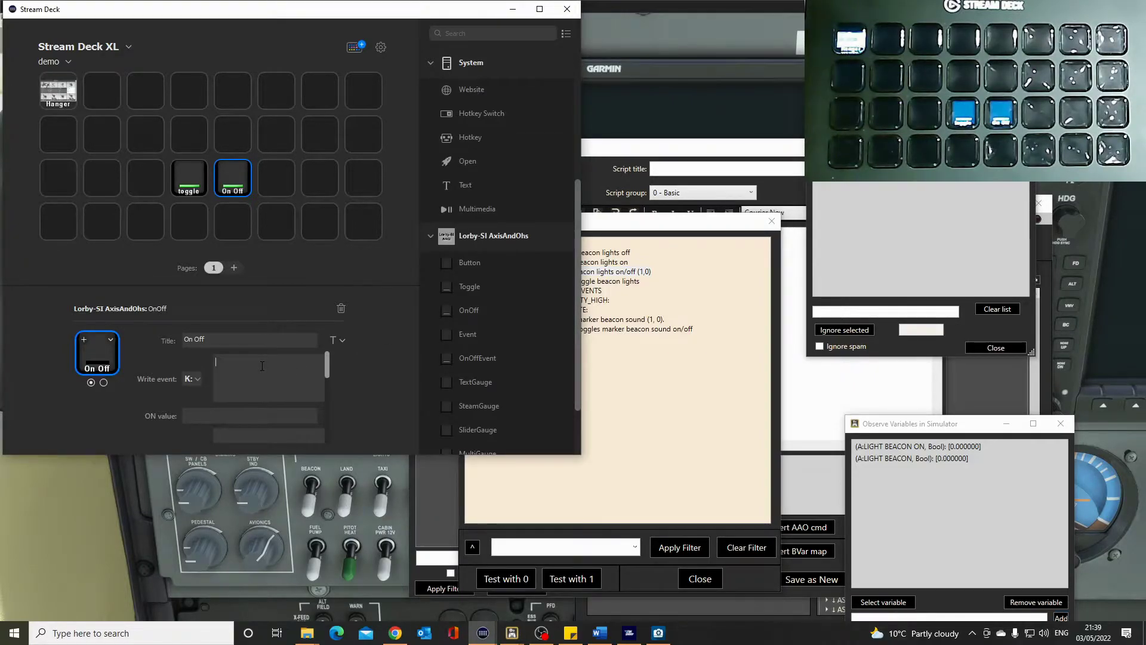
type("BEACON_LIGHTS_SET")
type("1")
Set the On Off key's OFF write event to K: BEACON_LIGHTS_SET with an OFF value of 0.
left_click_drag(327, 366, 325, 385)
left_click(230, 372)
type("BEACON_LIGHTS_SET")
left_click(205, 420)
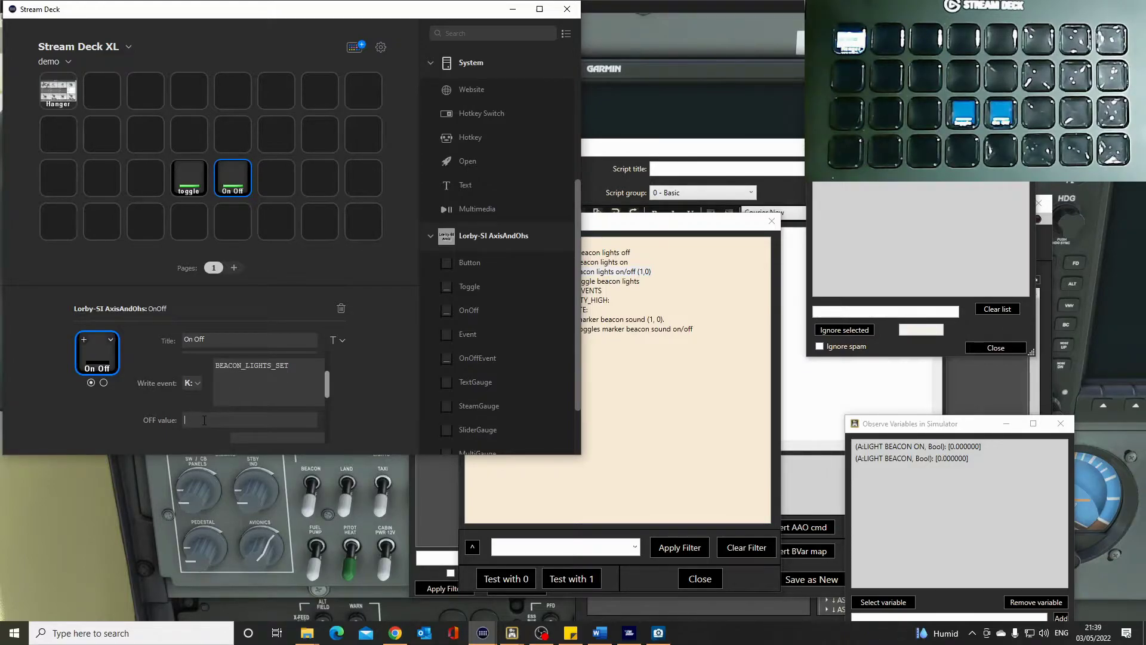
type("0")
Replace the event picker with the simulator variable picker, filter it for beacon, and select A:LIGHT BEACON, Bool among the aircraft system variables.
left_click_drag(326, 384, 327, 401)
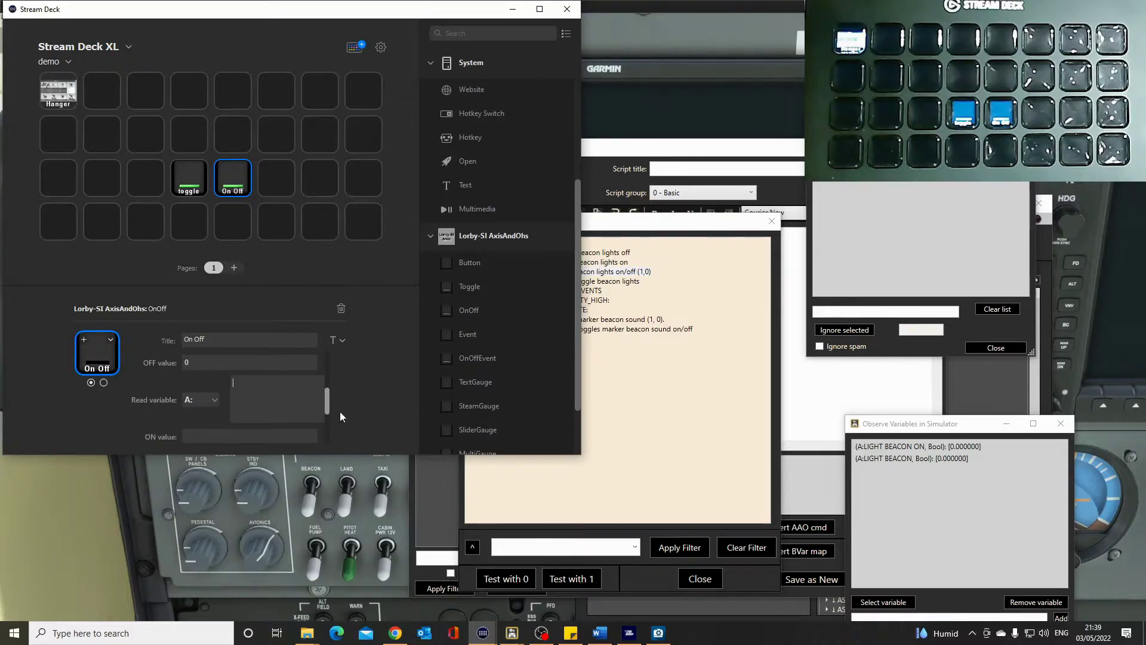
left_click(910, 459)
left_click(647, 224)
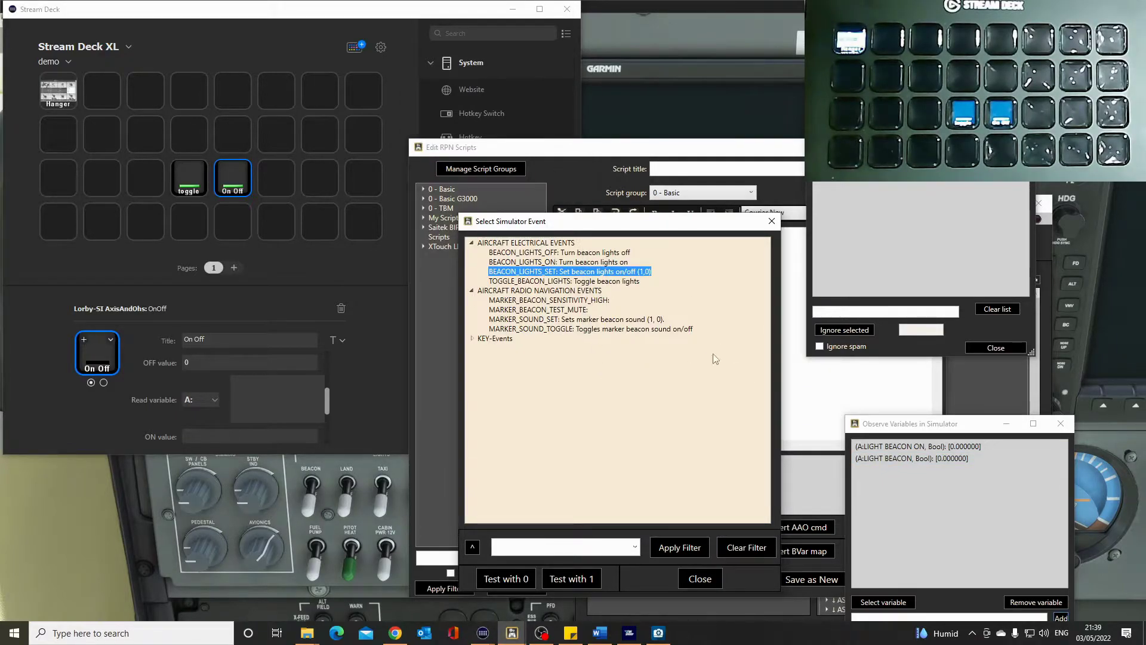
left_click(772, 221)
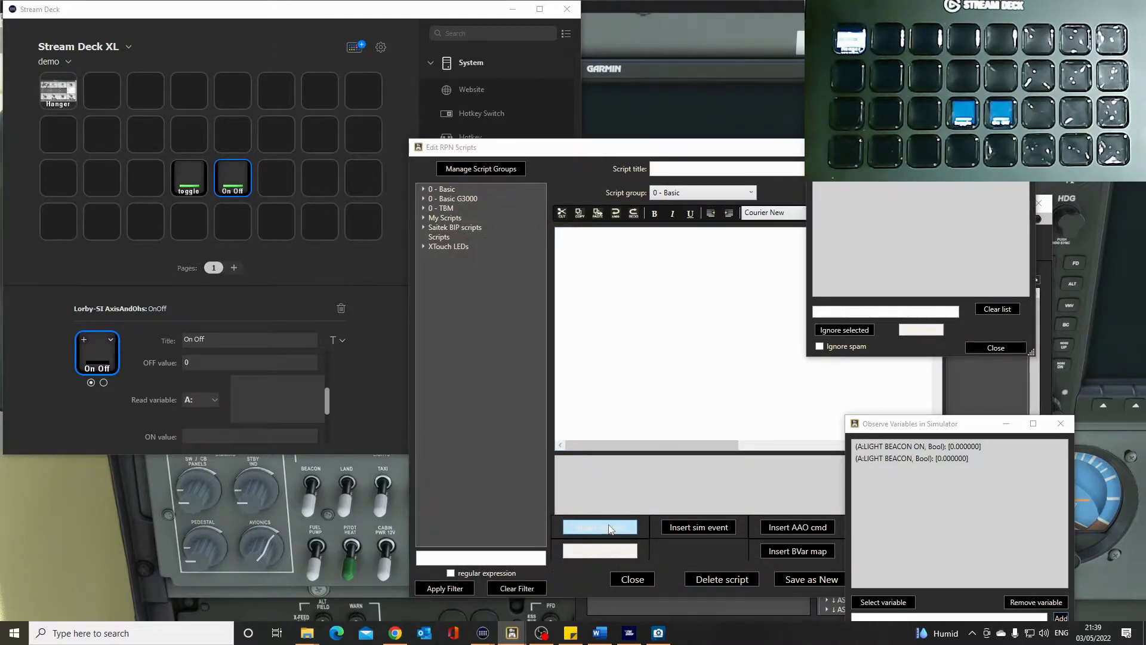
left_click(602, 527)
left_click(640, 447)
left_click(568, 464)
left_click(675, 447)
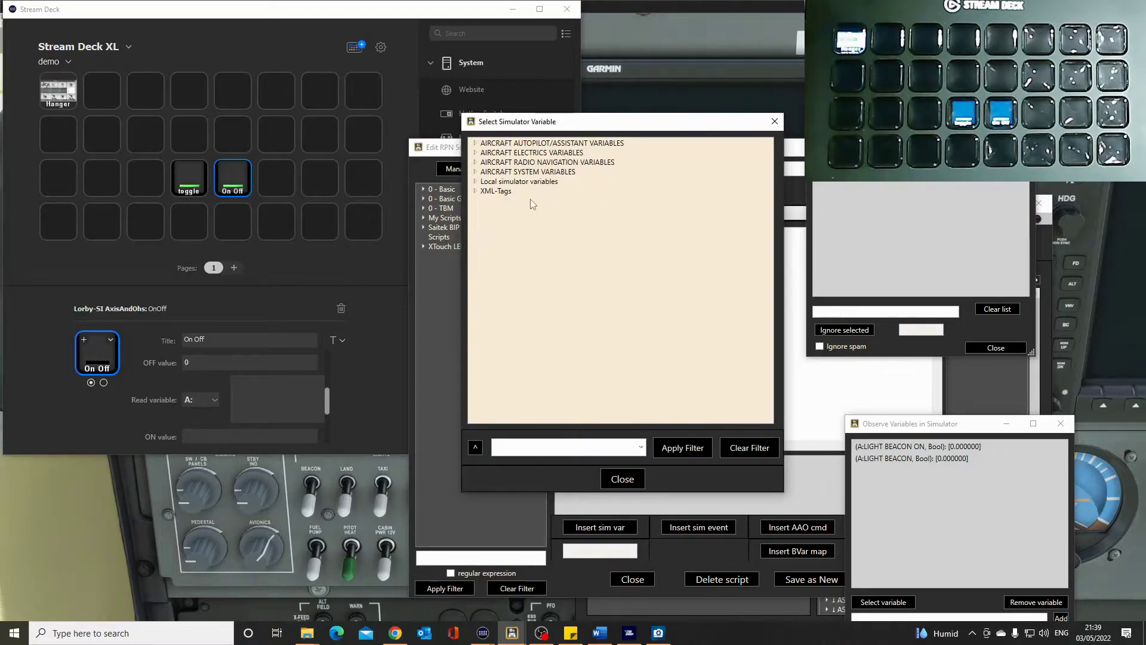
left_click(475, 172)
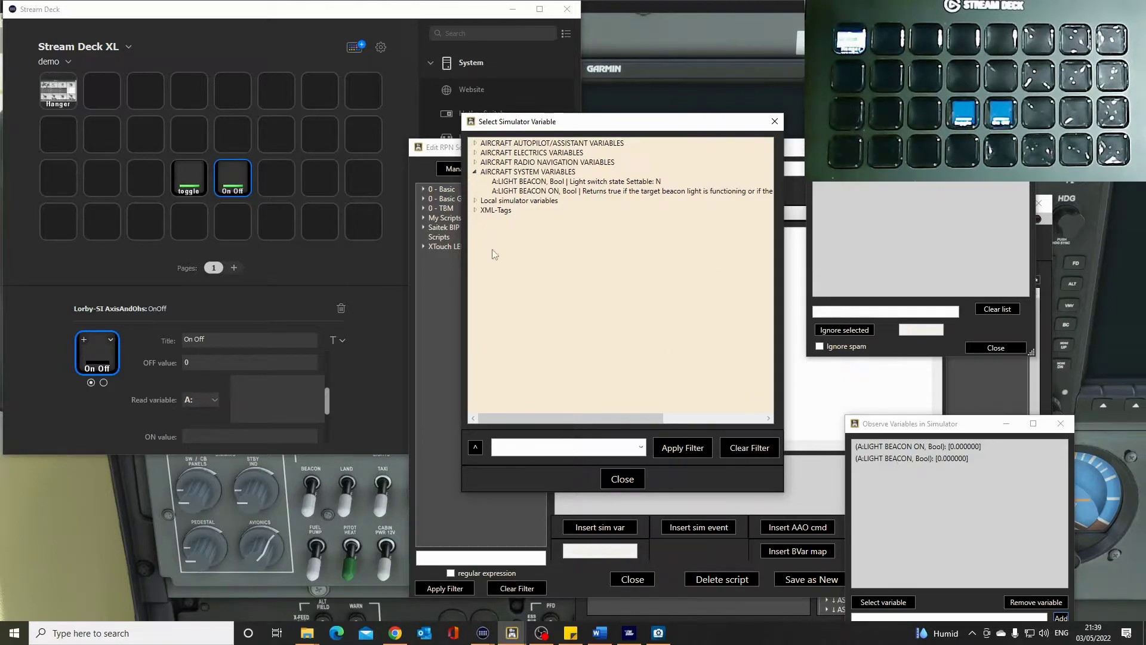
left_click(534, 186)
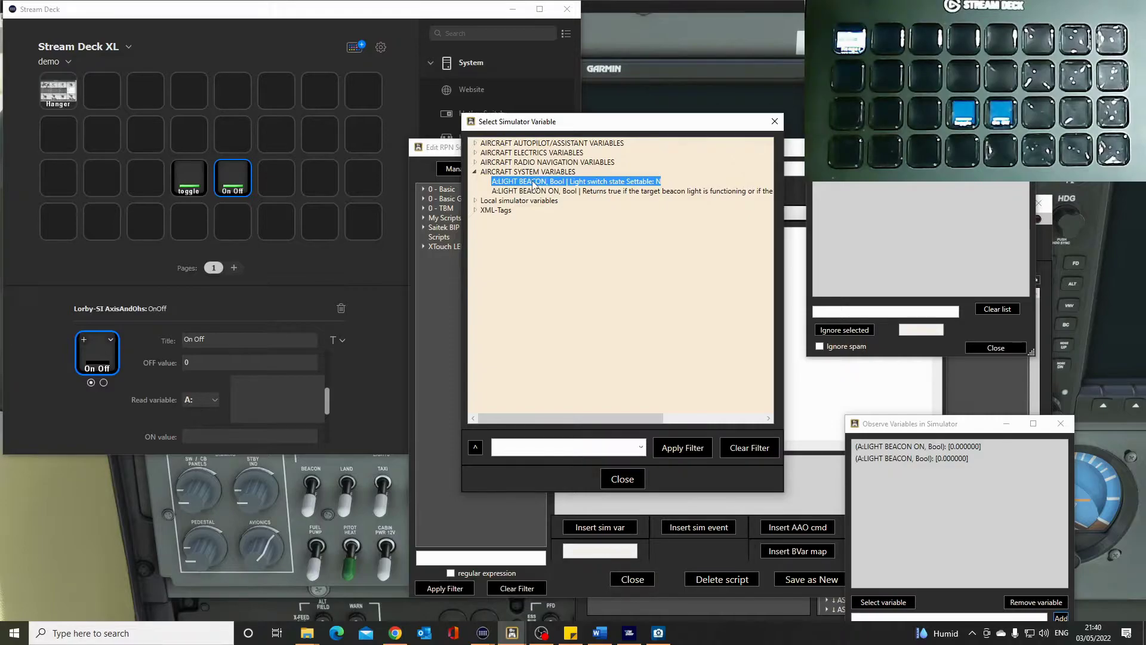
Set the On Off key's read variable to A: LIGHT BEACON, Bool with an ON value of 1.
left_click(281, 385)
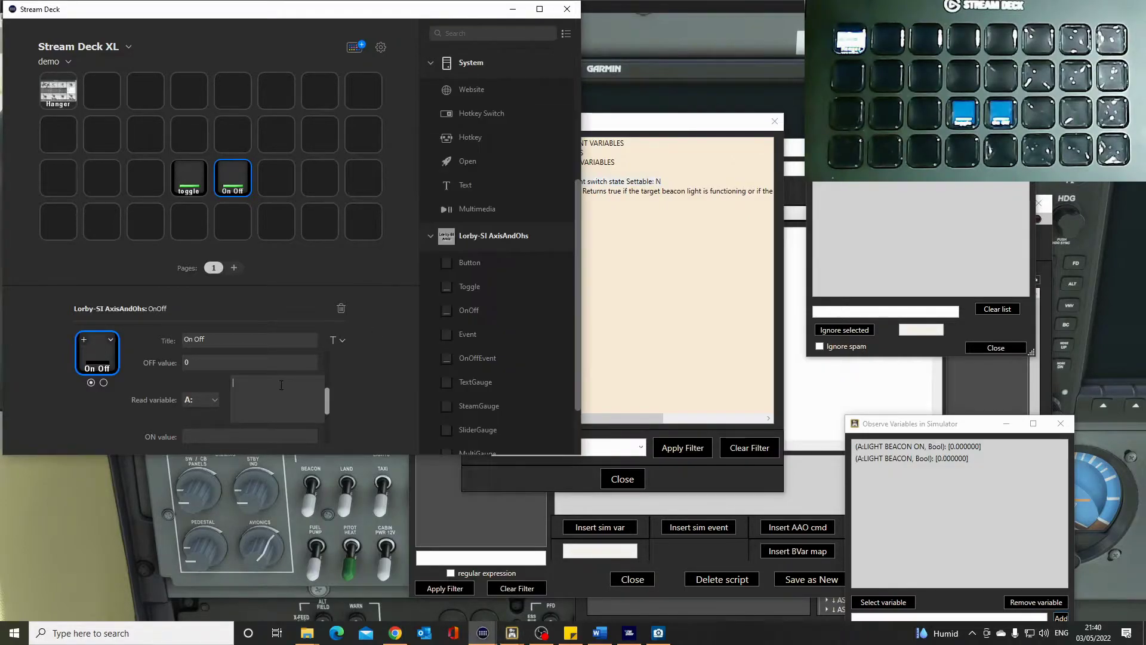
type("LIGHT BEACON, Bool")
left_click(219, 437)
type("1")
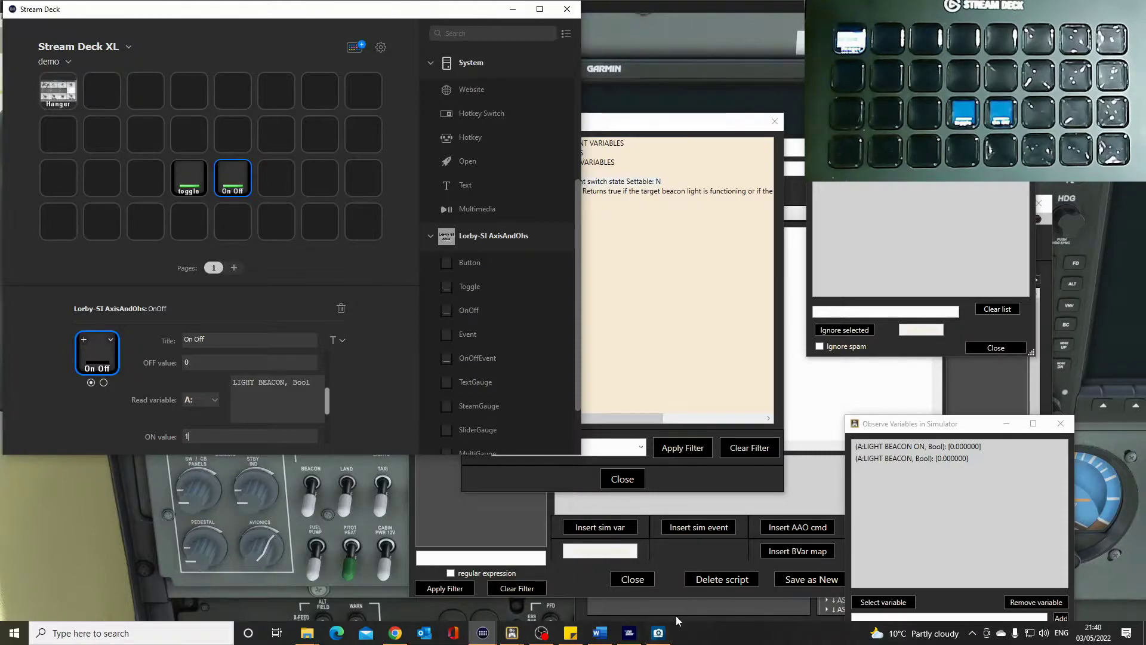
Assign Switch off no label 72x72.png to the On Off key's first state and Switch on no label72 x 72.png to its second state.
mouse_move(306, 635)
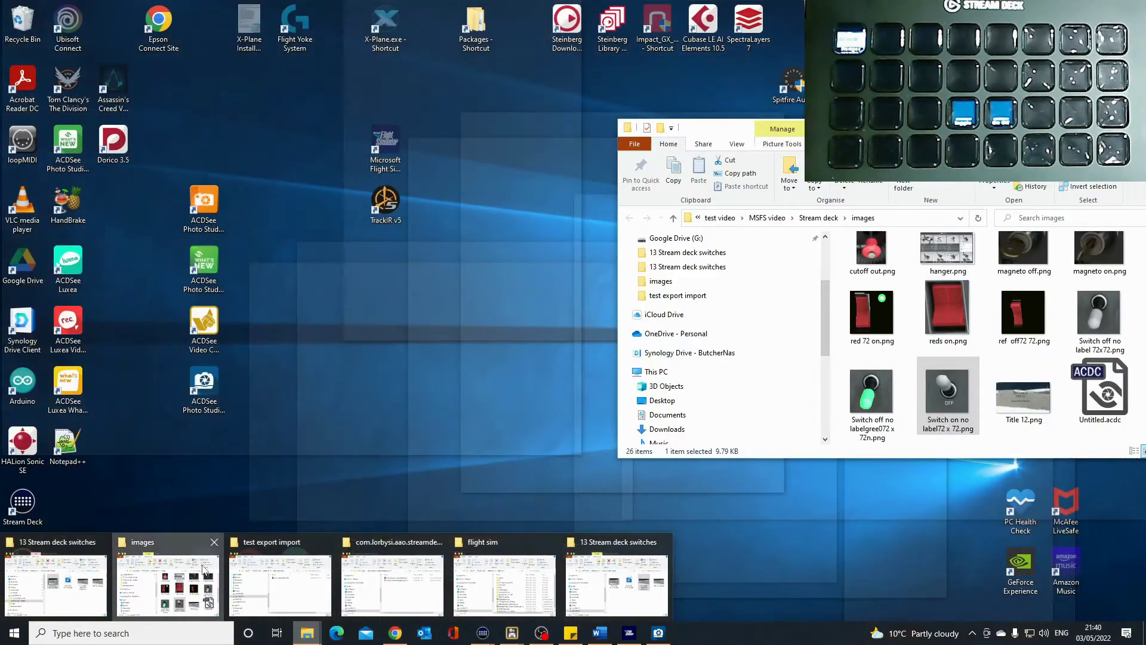
left_click(203, 569)
left_click_drag(1053, 139, 674, 314)
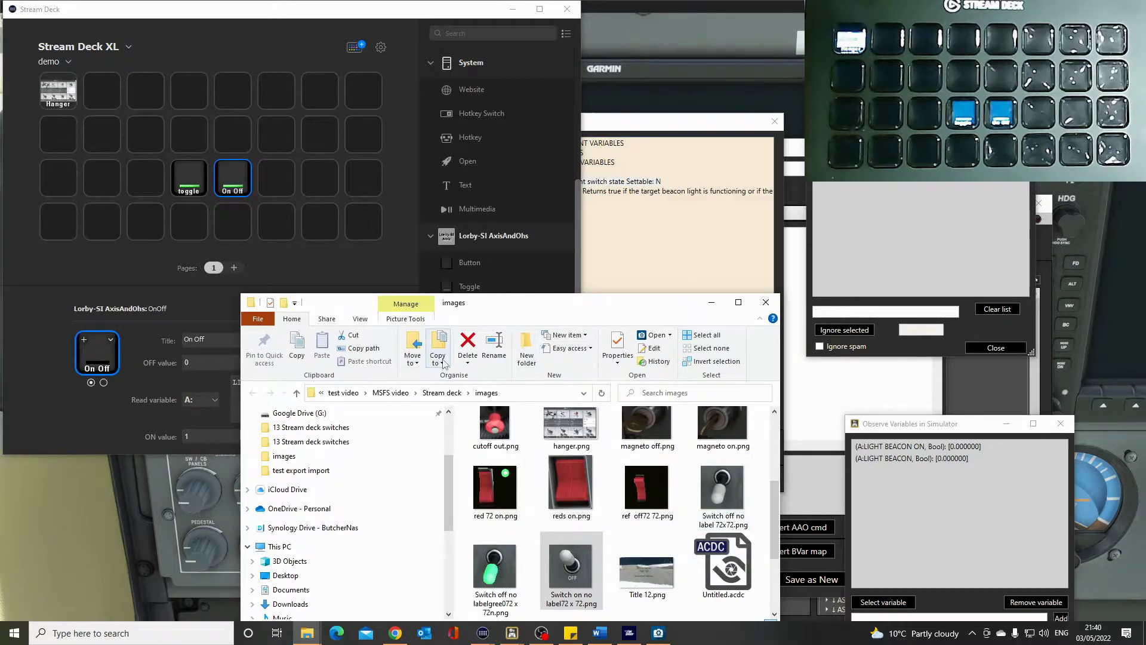
left_click_drag(717, 481, 98, 364)
left_click(103, 382)
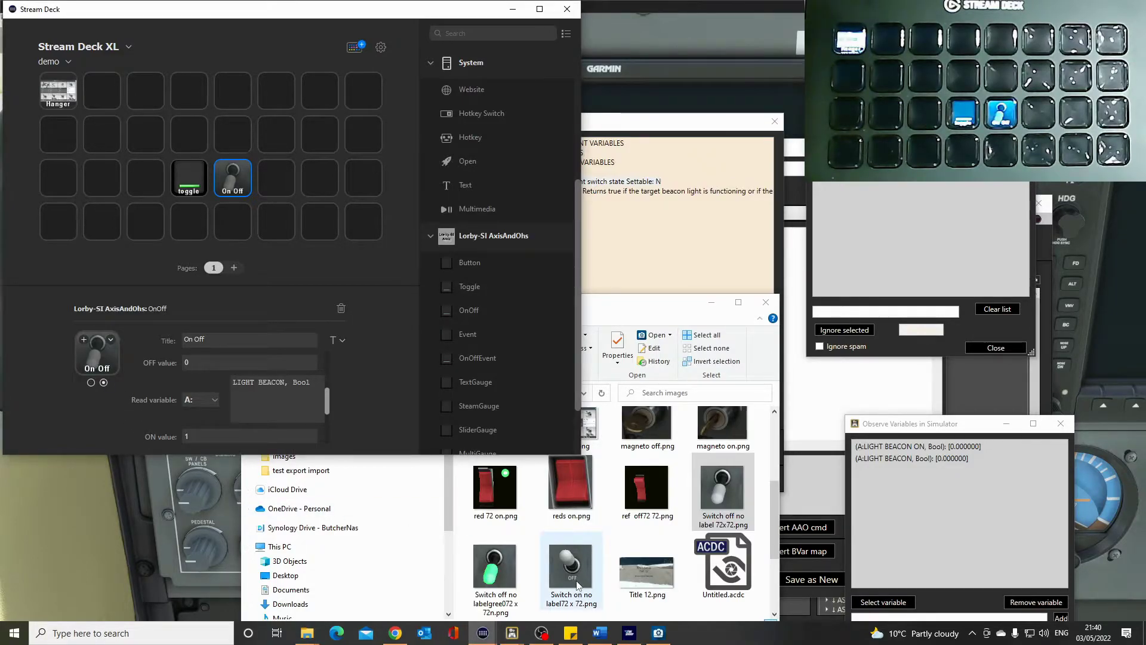
left_click_drag(577, 576, 99, 365)
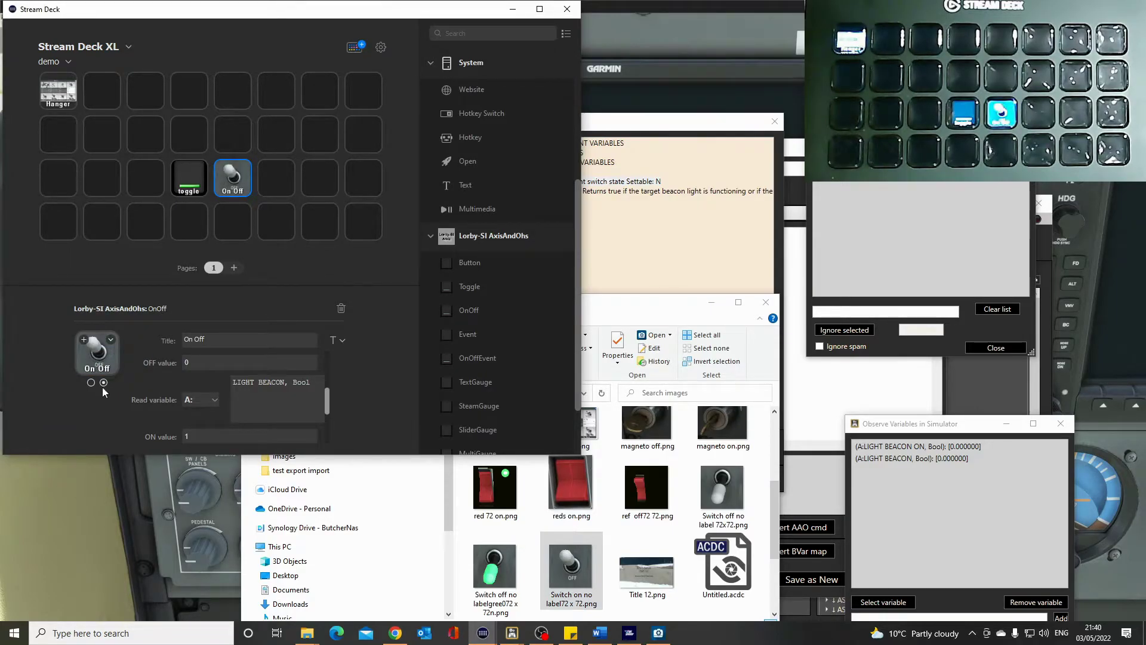
Title the On Off key's second state BCN and submit the key's settings.
left_click_drag(224, 345, 171, 341)
type("BCN")
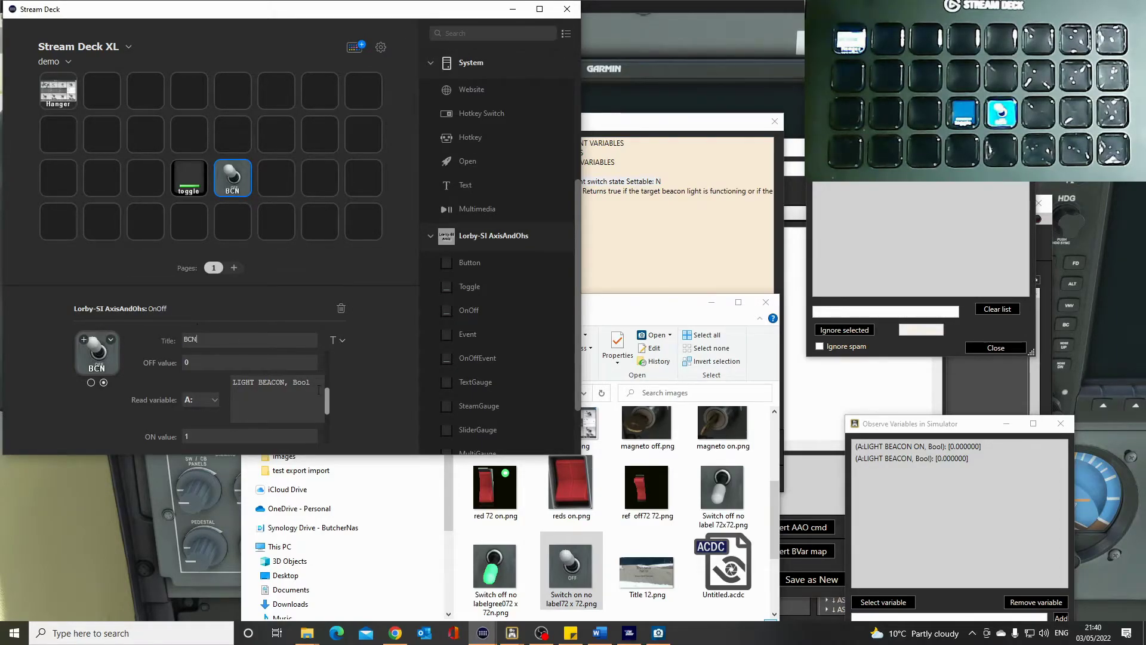
left_click_drag(327, 399, 321, 436)
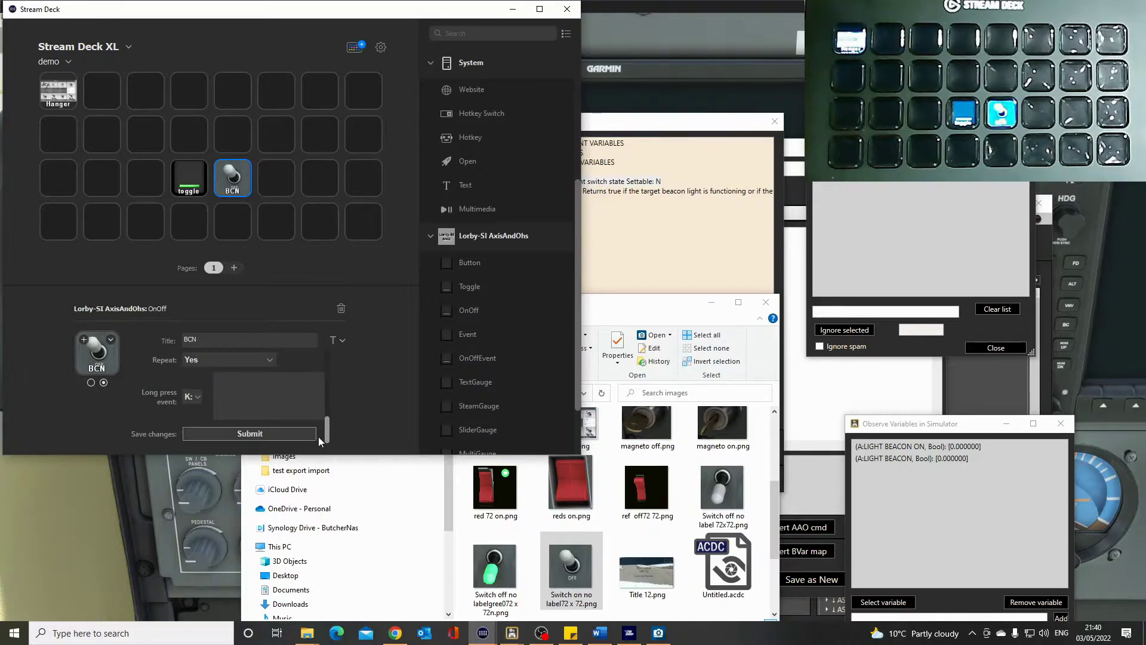
left_click(272, 432)
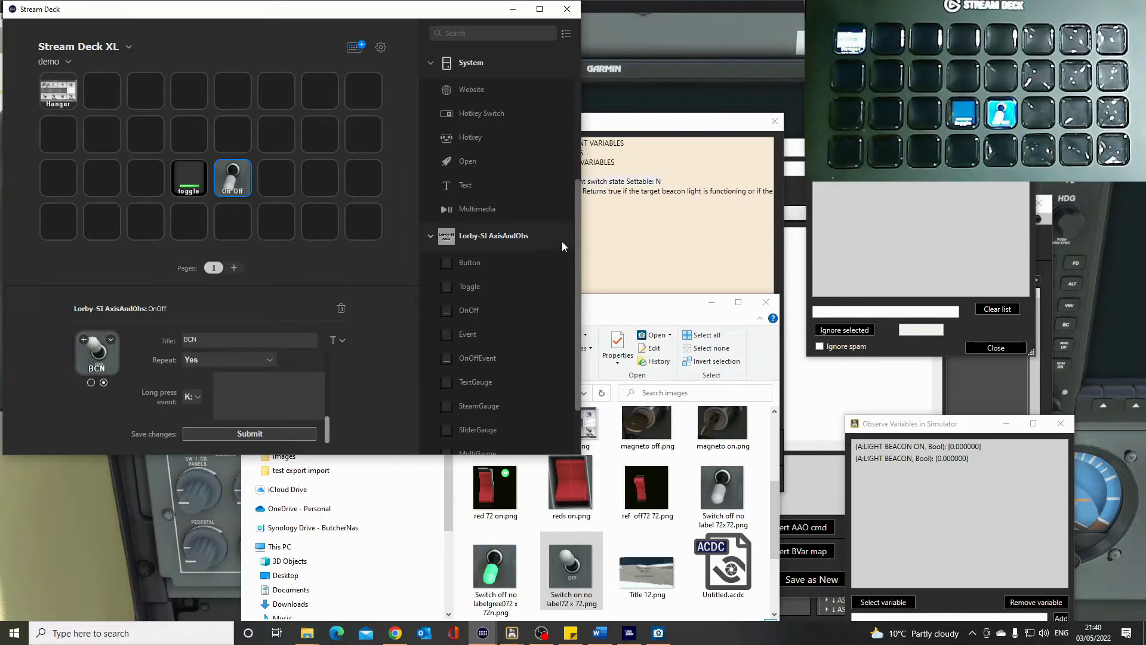
Switch to the flight simulator, operate the cockpit's beacon switch to test the On Off key, and return to Stream Deck.
left_click(639, 63)
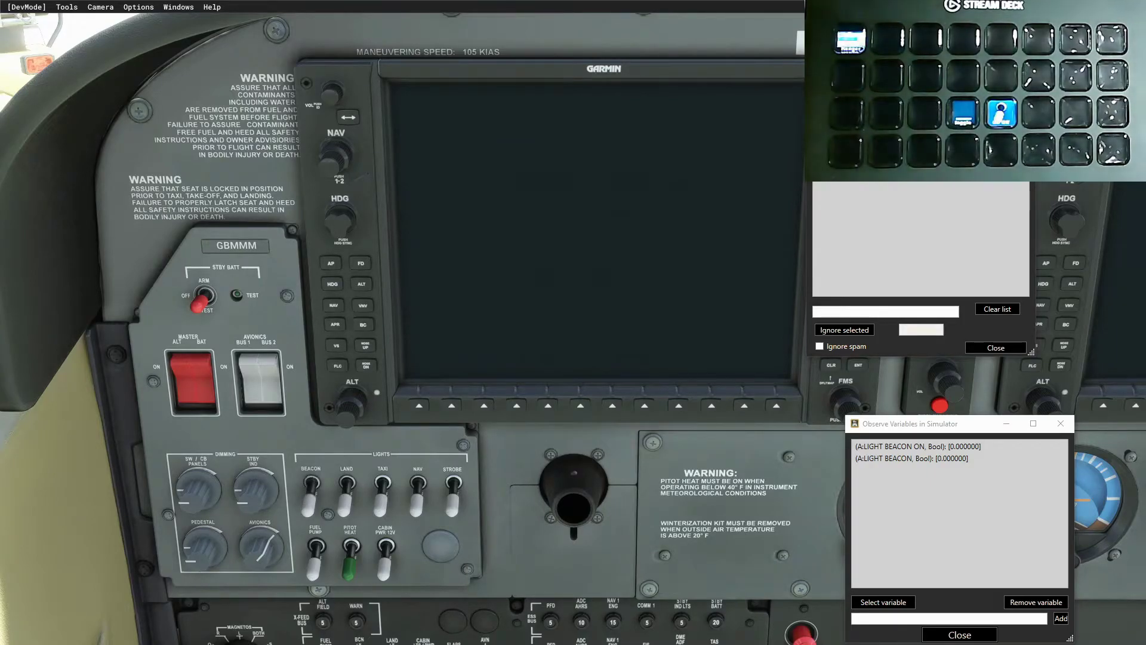
left_click(314, 482)
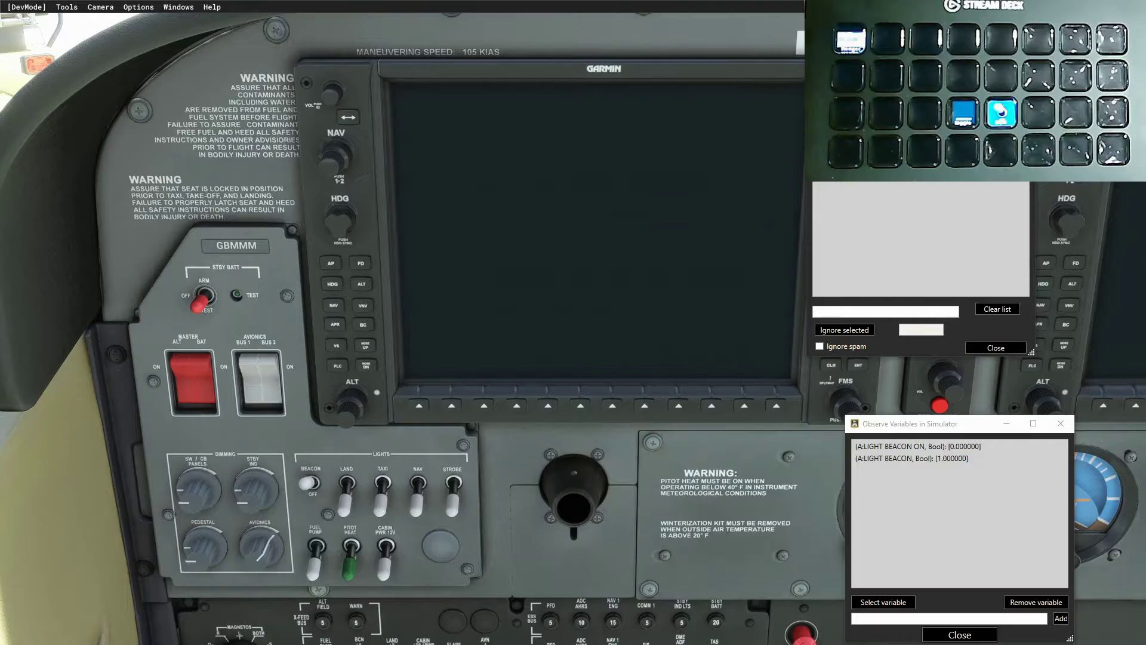
key("alt+Tab")
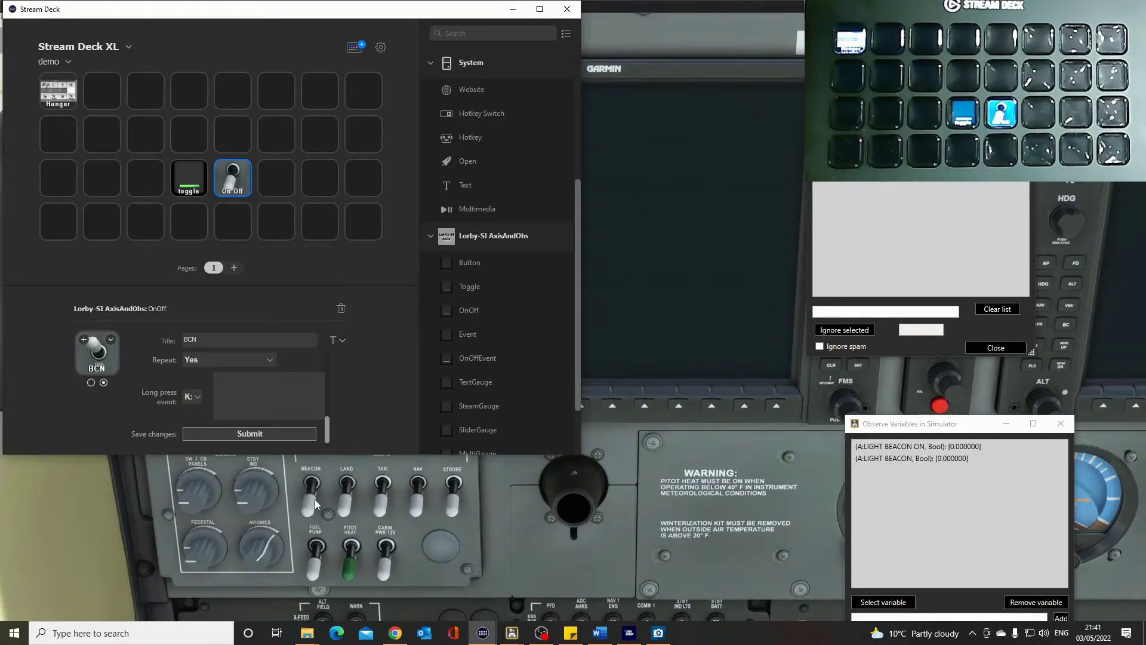
For the toggle key, filter the insertable simulator events for beacon and select TOGGLE_BEACON_LIGHTS among the aircraft electrical events.
left_click(192, 189)
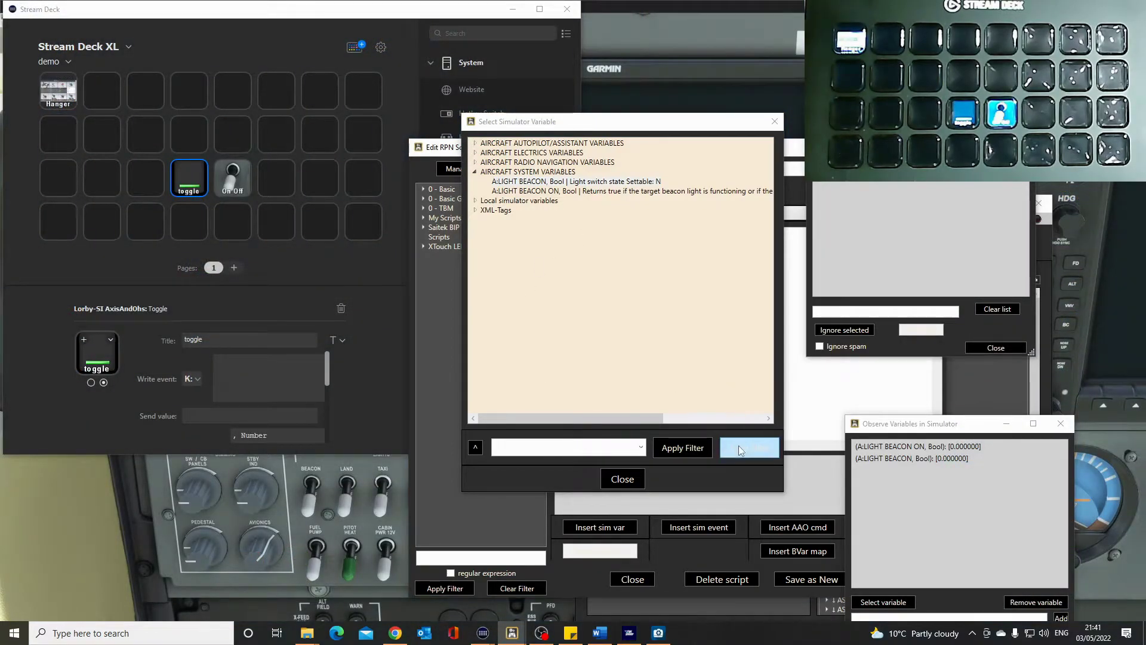
left_click(775, 123)
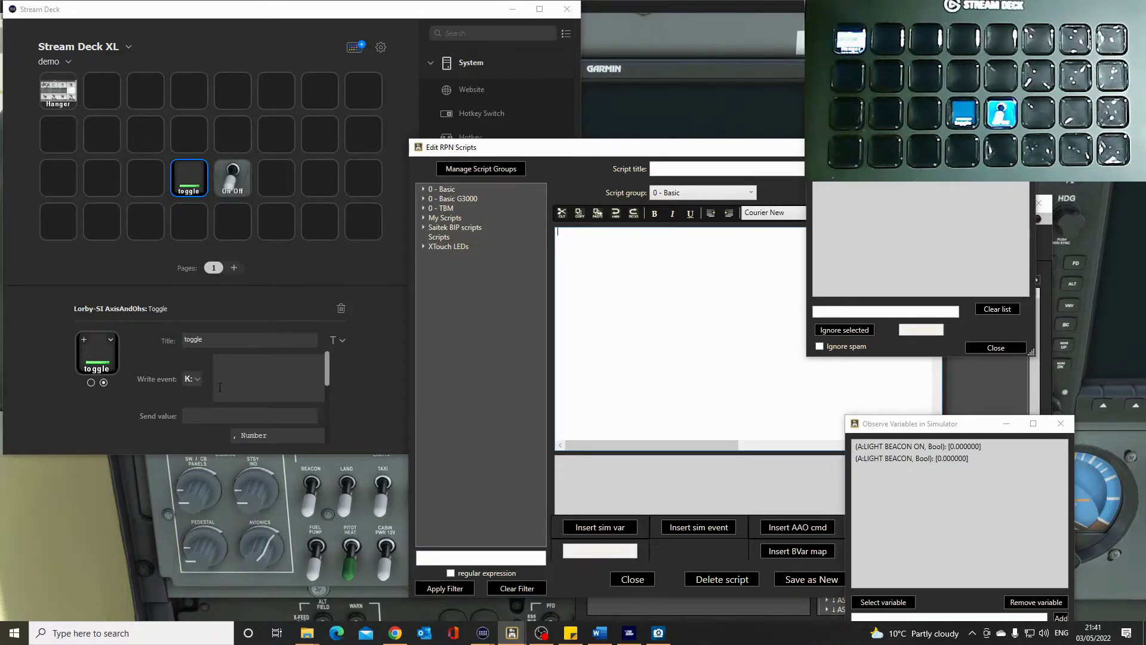
left_click(707, 532)
left_click(635, 546)
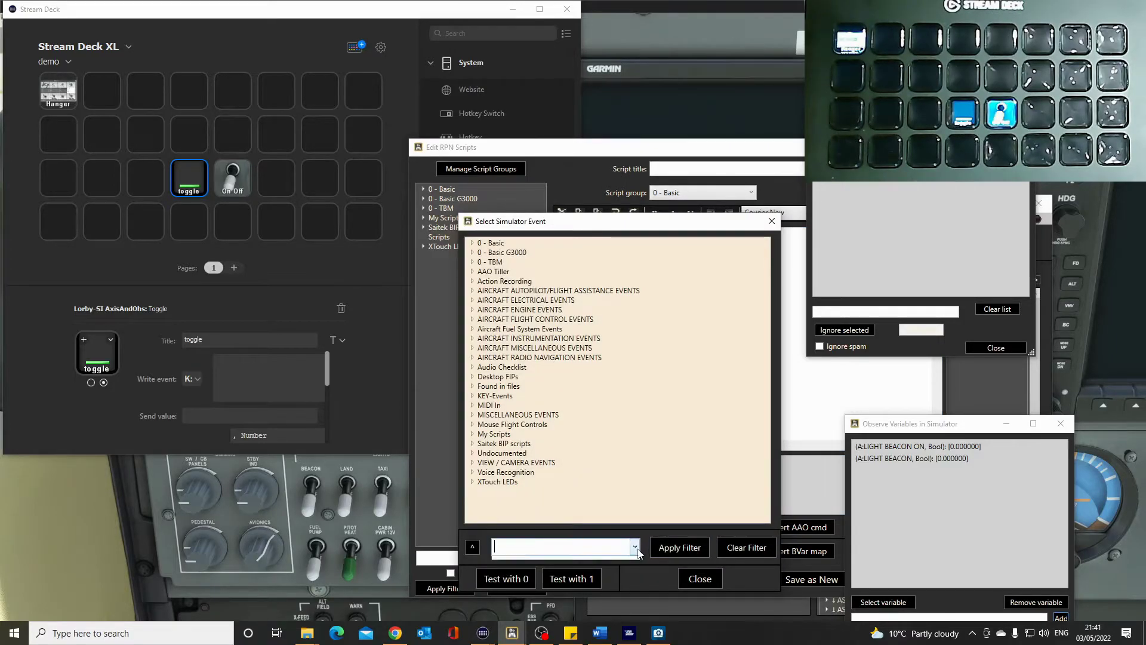
left_click(560, 565)
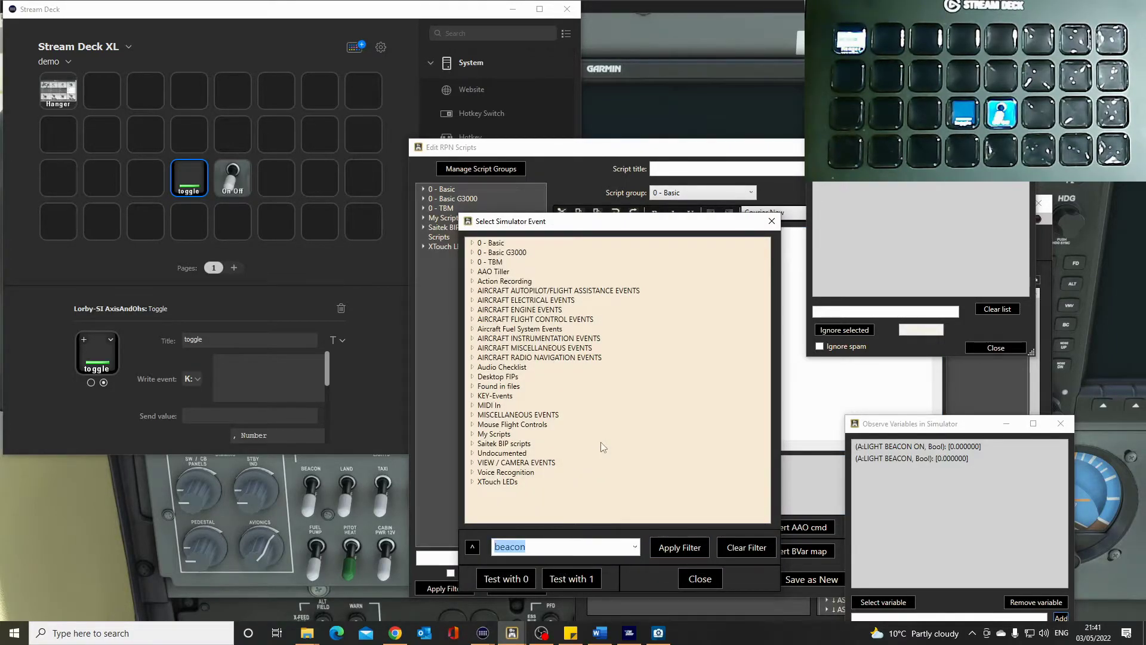
left_click(679, 547)
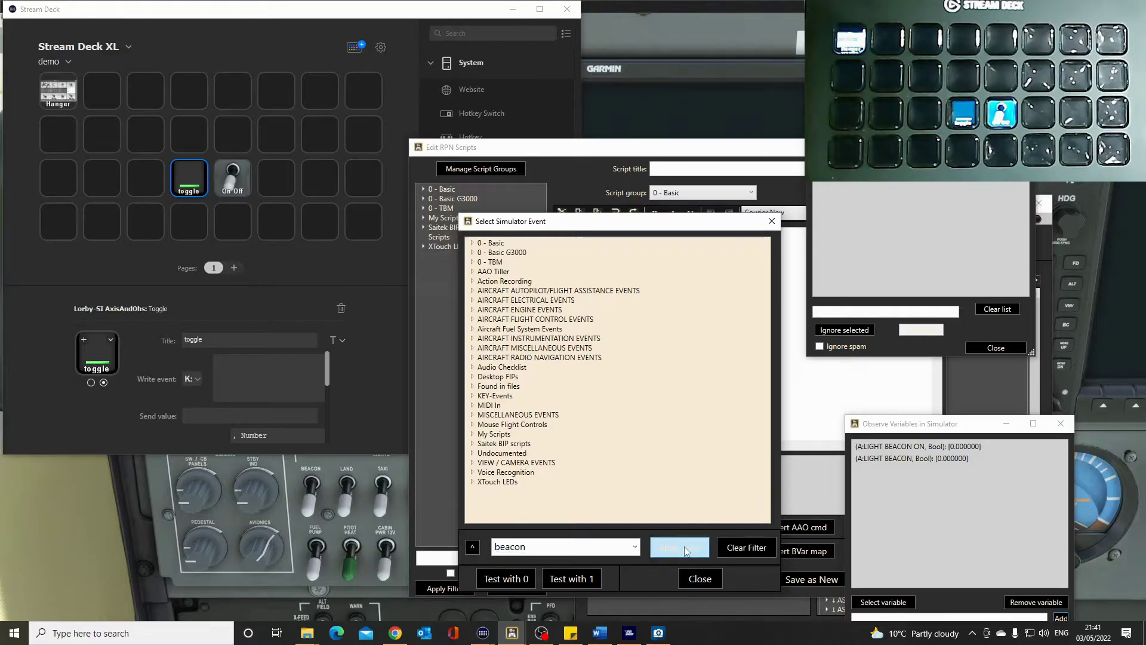
left_click(472, 252)
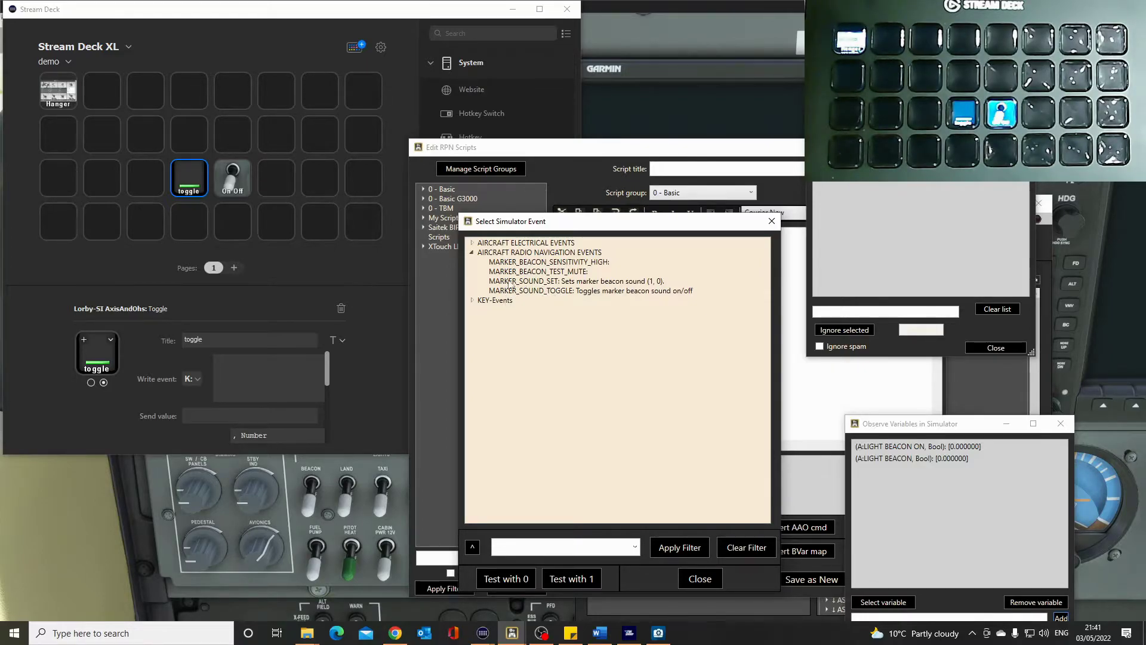
left_click(472, 242)
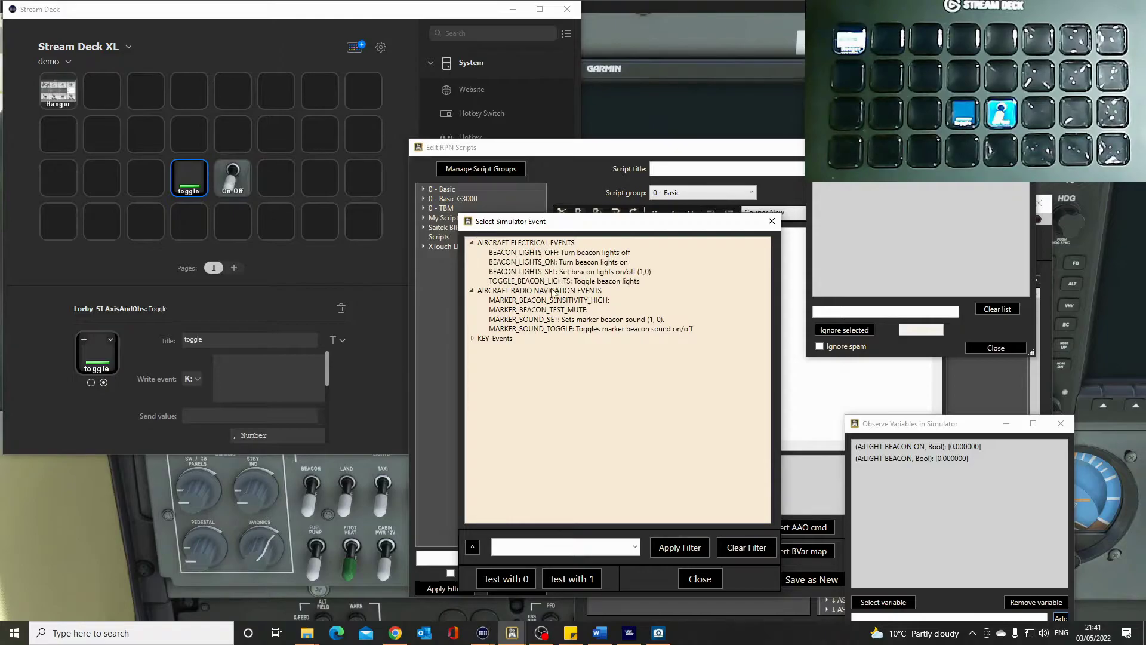
left_click(534, 283)
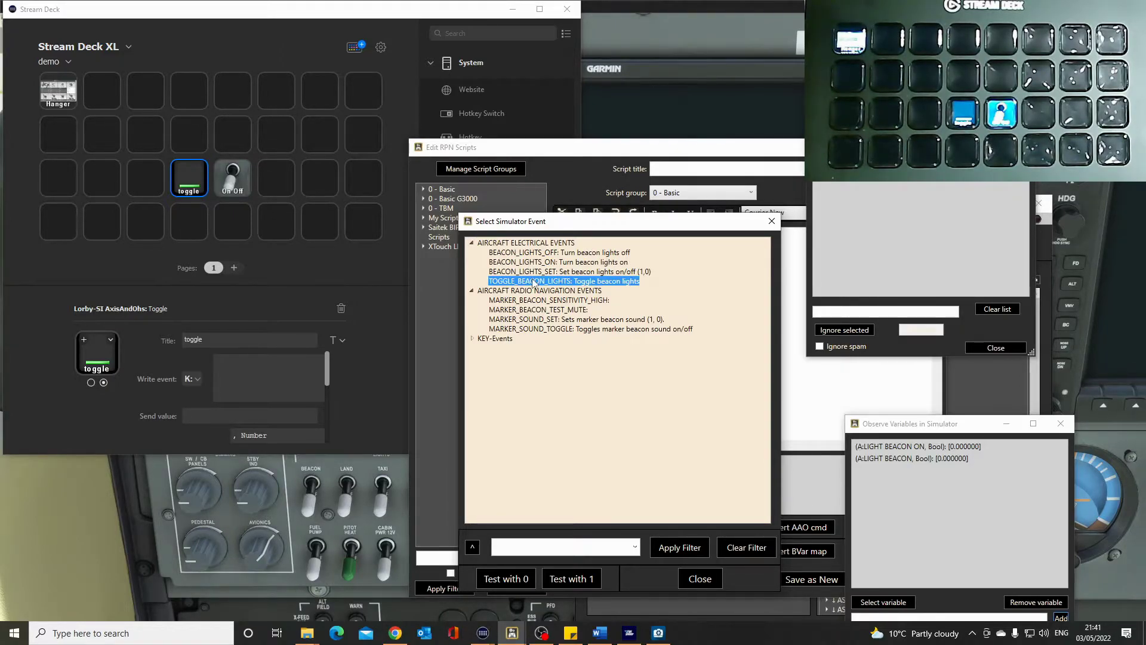
Set the toggle key's write event to K: TOGGLE_BEACON_LIGHTS with a send value of 0.
left_click(248, 364)
type("TOGGLE_BEACON_LIGHTS")
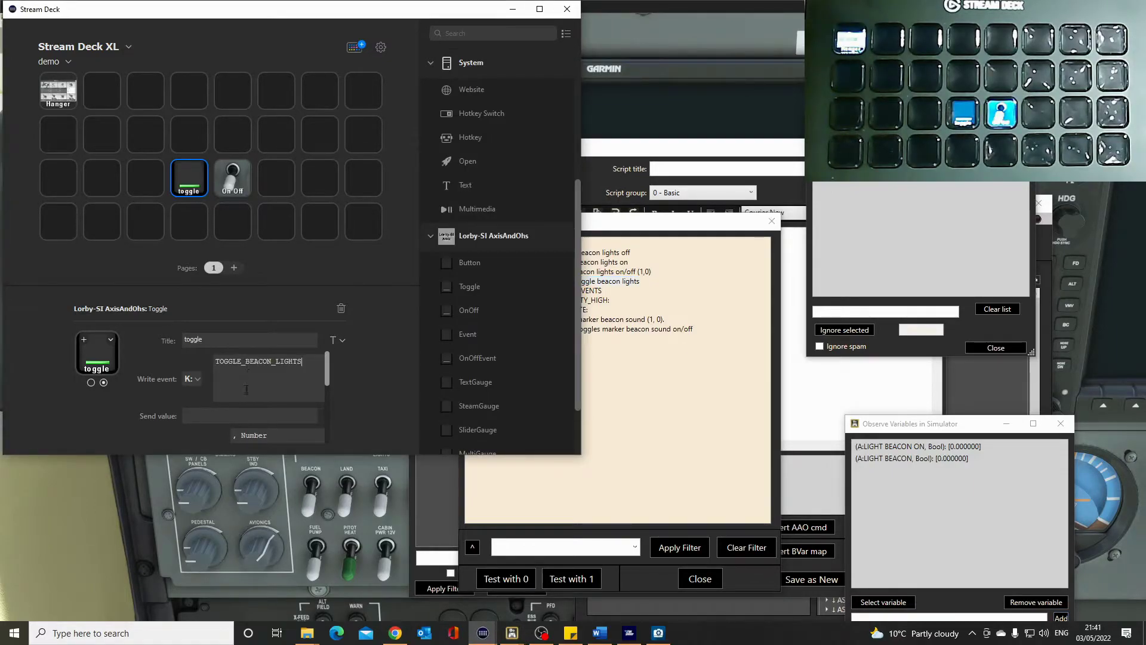
type("0")
Filter the insertable simulator variables for beacon and select A:LIGHT BEACON, Bool for the toggle key's read variable.
left_click_drag(329, 369, 328, 397)
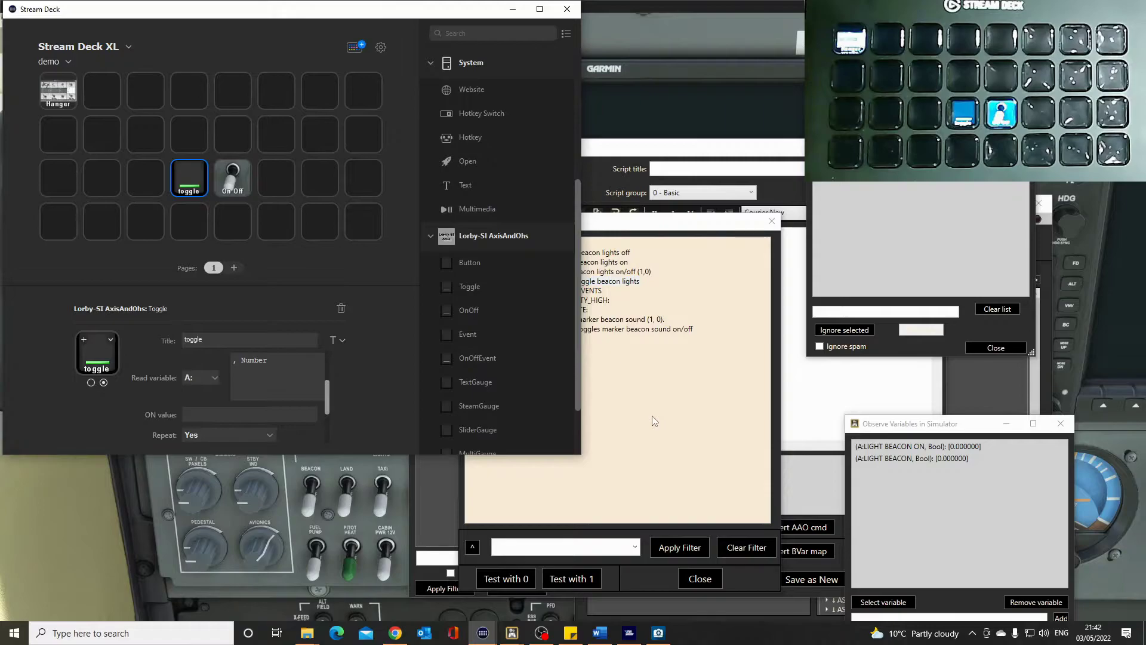
left_click(919, 459)
left_click(772, 221)
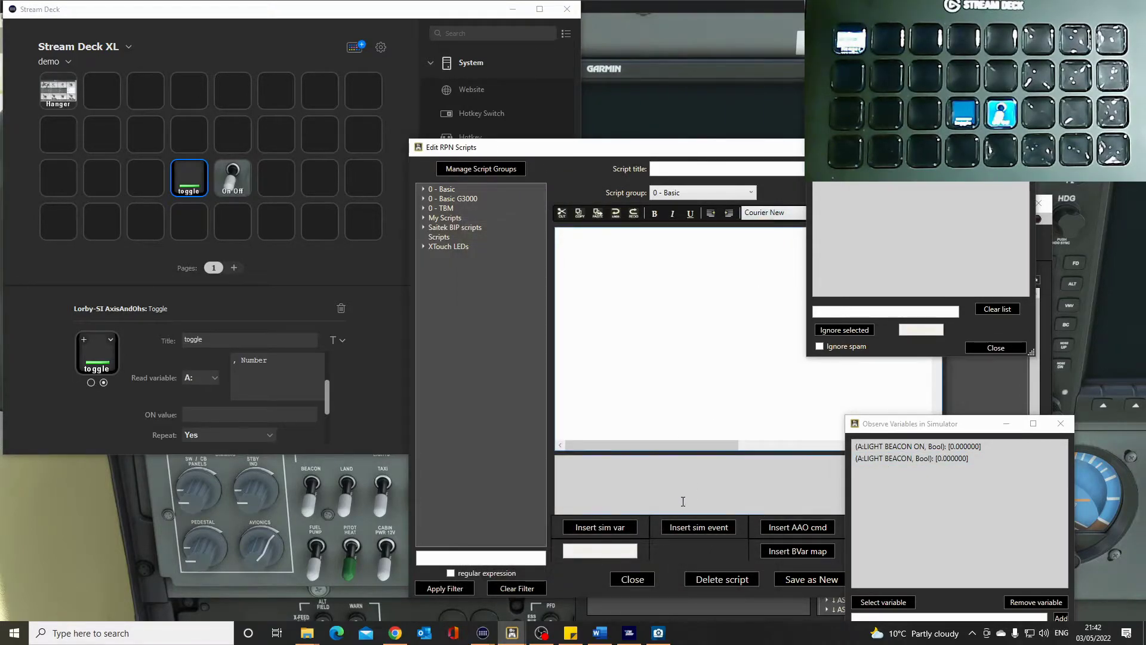
left_click(616, 528)
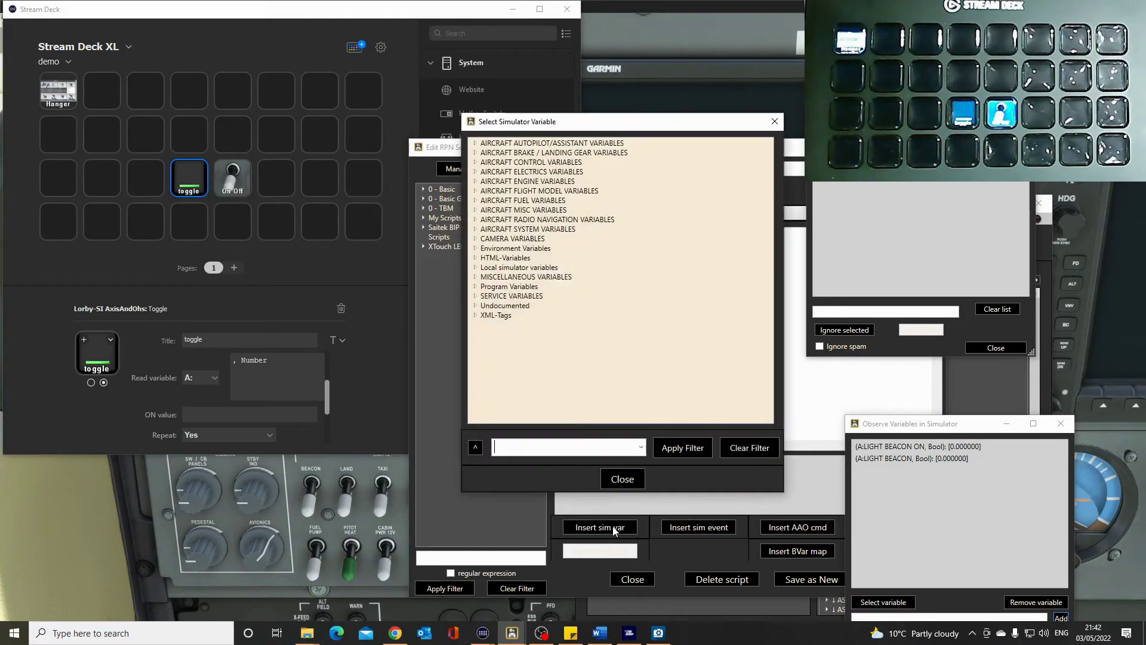
left_click(640, 447)
left_click(580, 463)
left_click(685, 447)
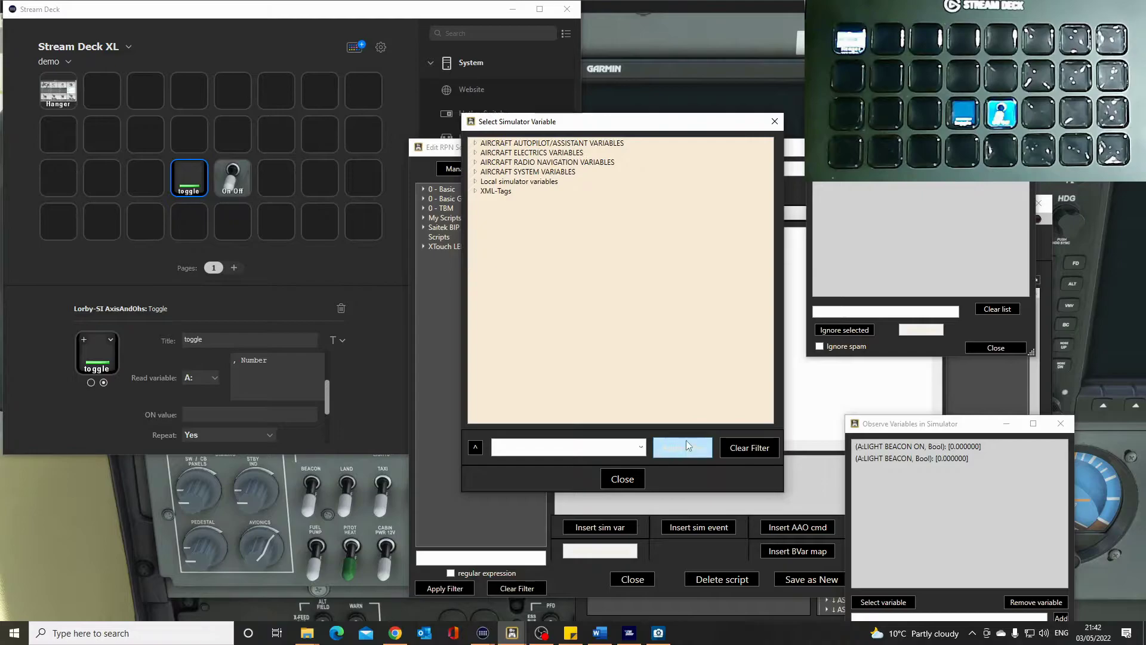
left_click(476, 172)
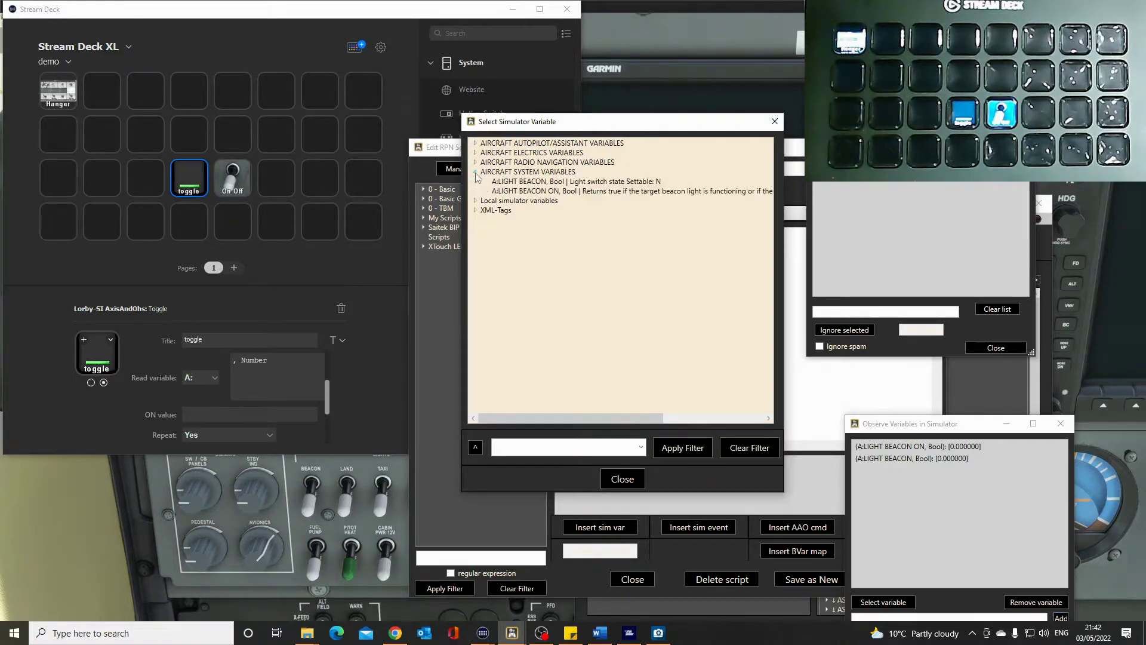
left_click(532, 183)
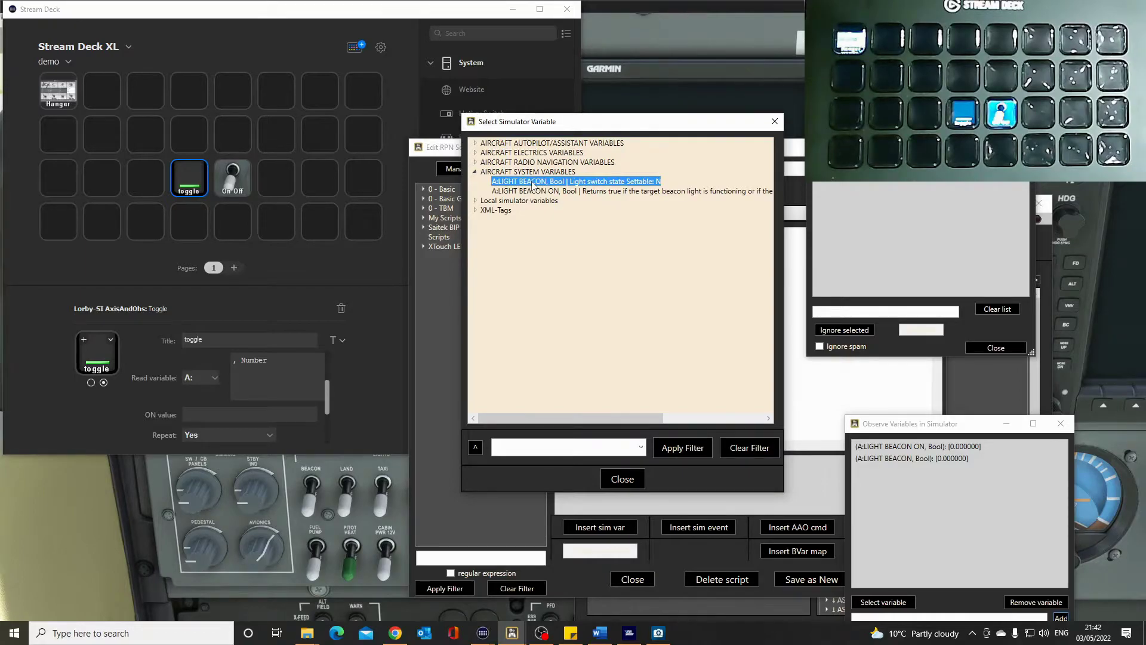
Replace the toggle key's default read variable text with LIGHT BEACON, Bool.
left_click(251, 391)
scroll(251, 391, "up", 2)
double_click(251, 434)
left_click_drag(250, 425, 223, 430)
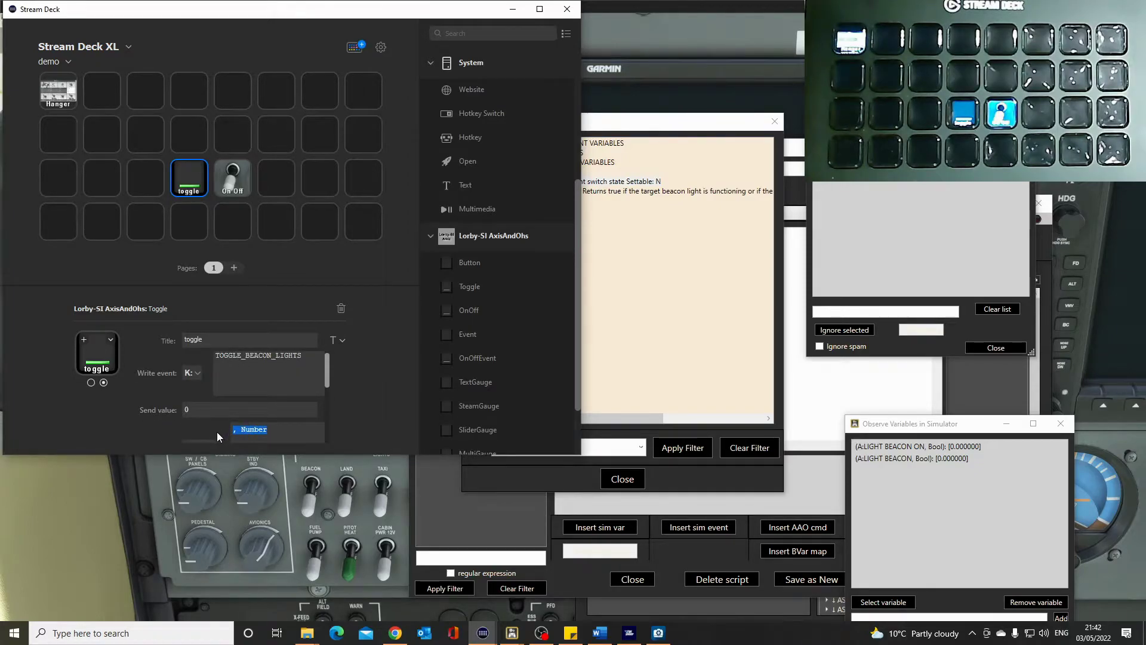
type(", Bool")
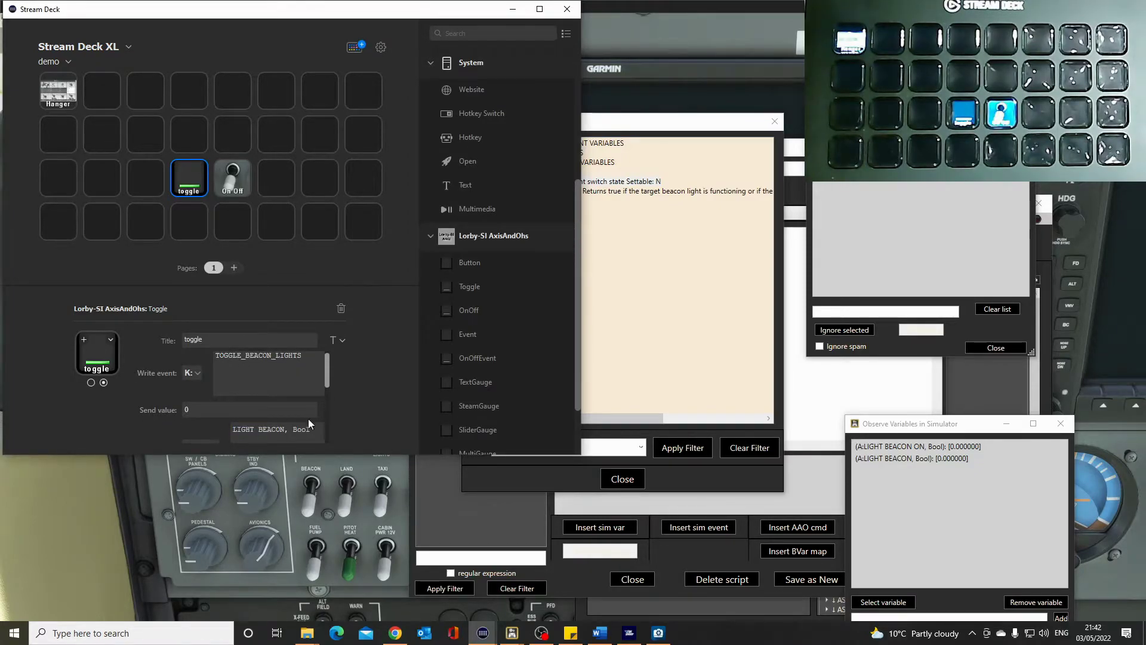
Set the toggle key's ON value to 1 and submit its settings.
scroll(328, 372, "down", 1)
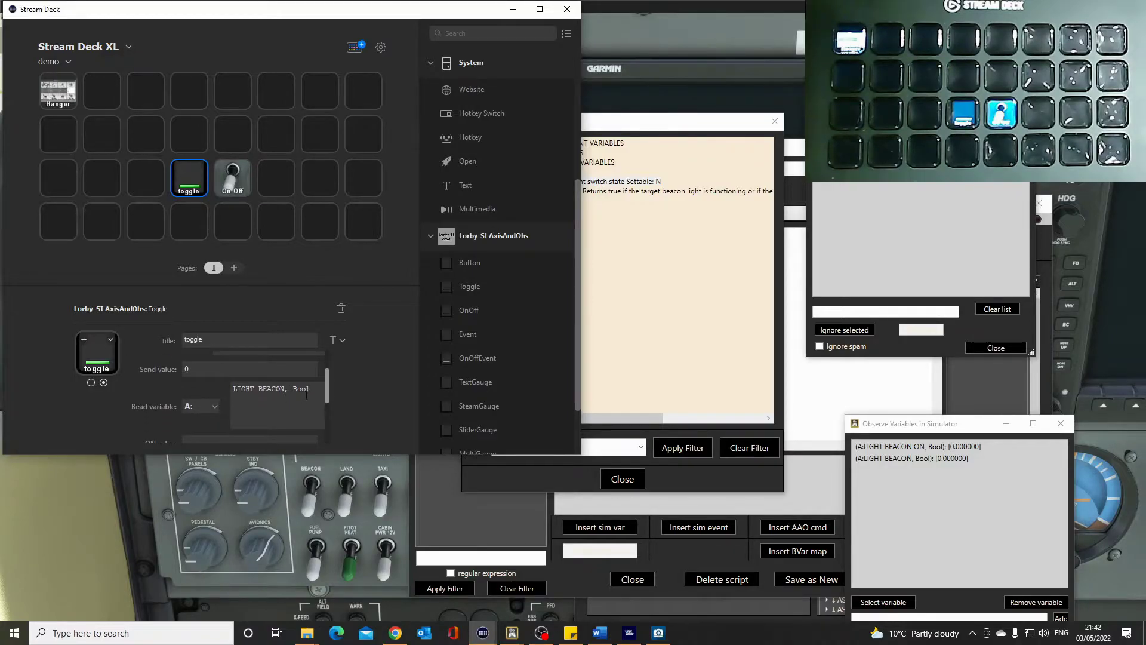
scroll(325, 392, "down", 1)
left_click(265, 411)
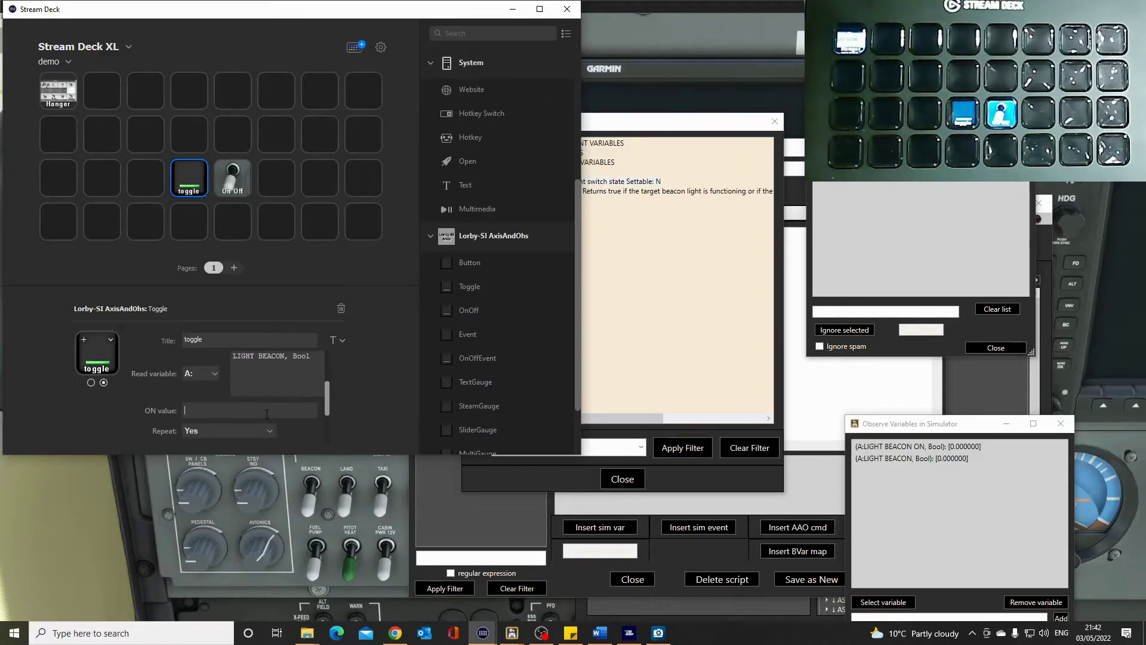
type("1")
left_click_drag(324, 402, 325, 443)
left_click(265, 434)
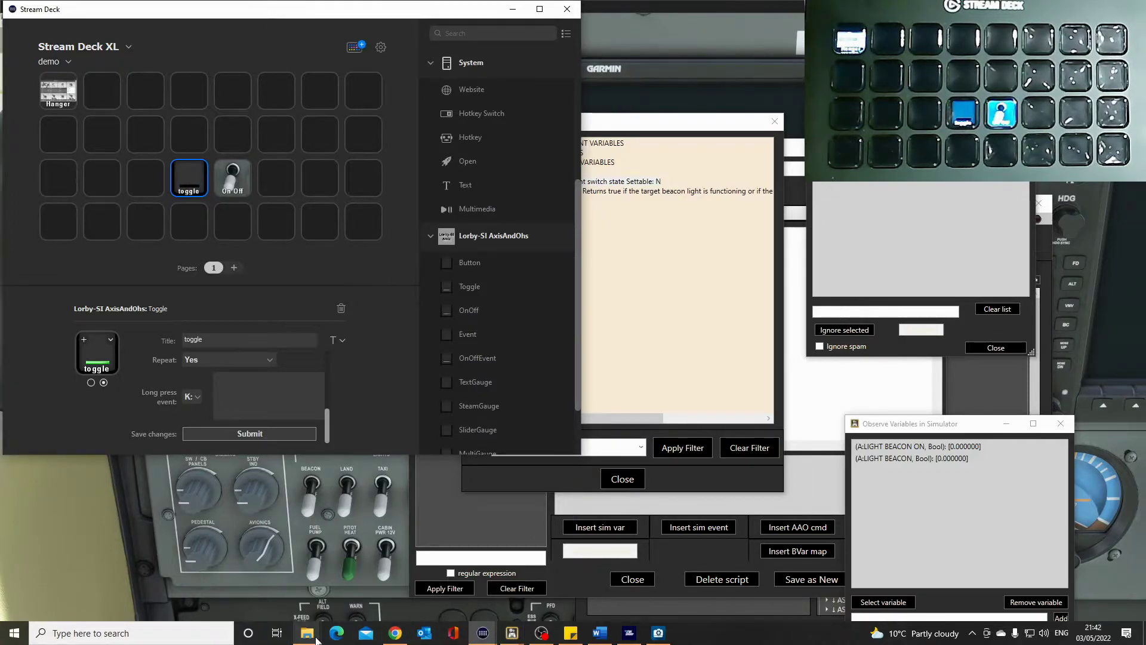
Assign the image Switch off no label 72x72.png from the images folder to the toggle key's first state.
mouse_move(307, 638)
left_click(160, 591)
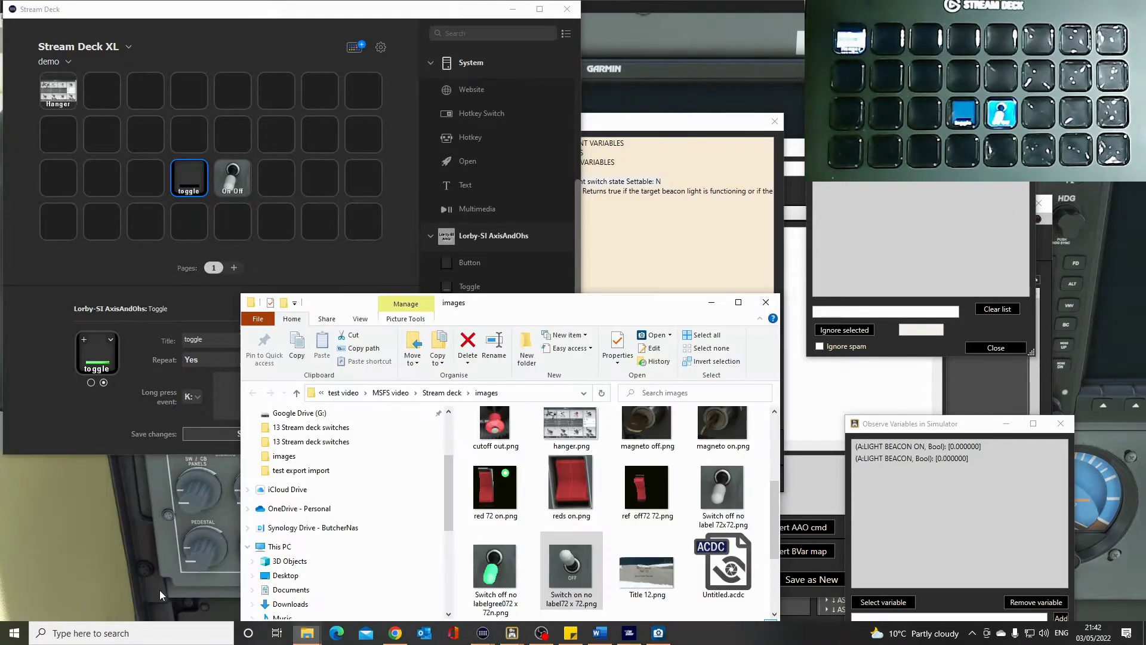
left_click(91, 382)
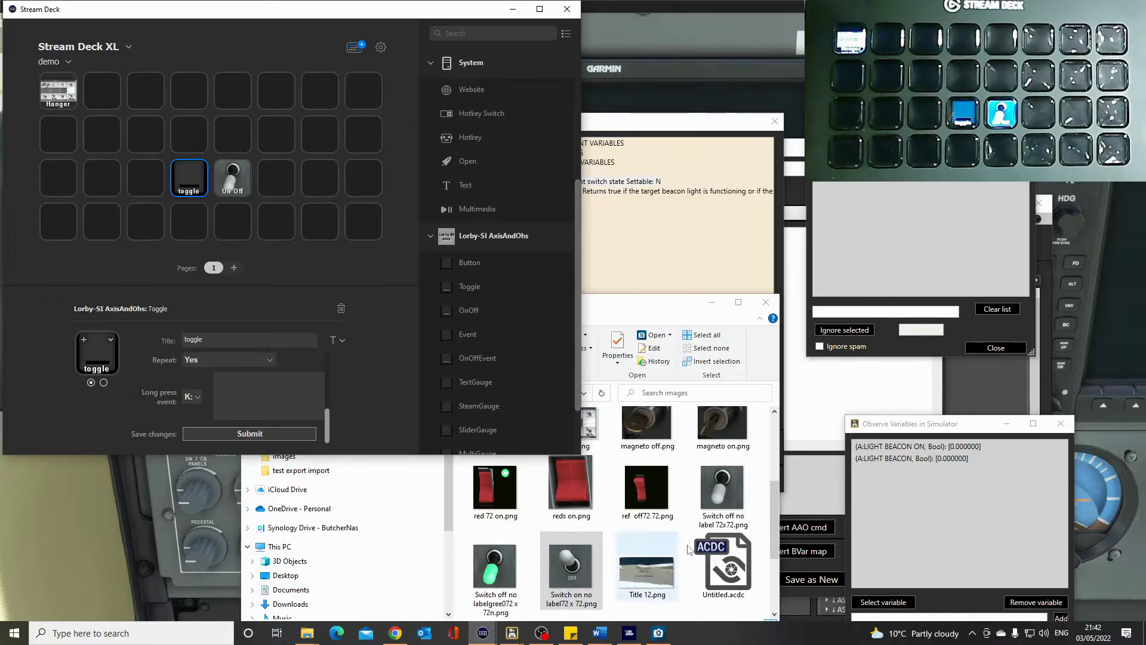
left_click(671, 320)
left_click_drag(722, 486, 103, 368)
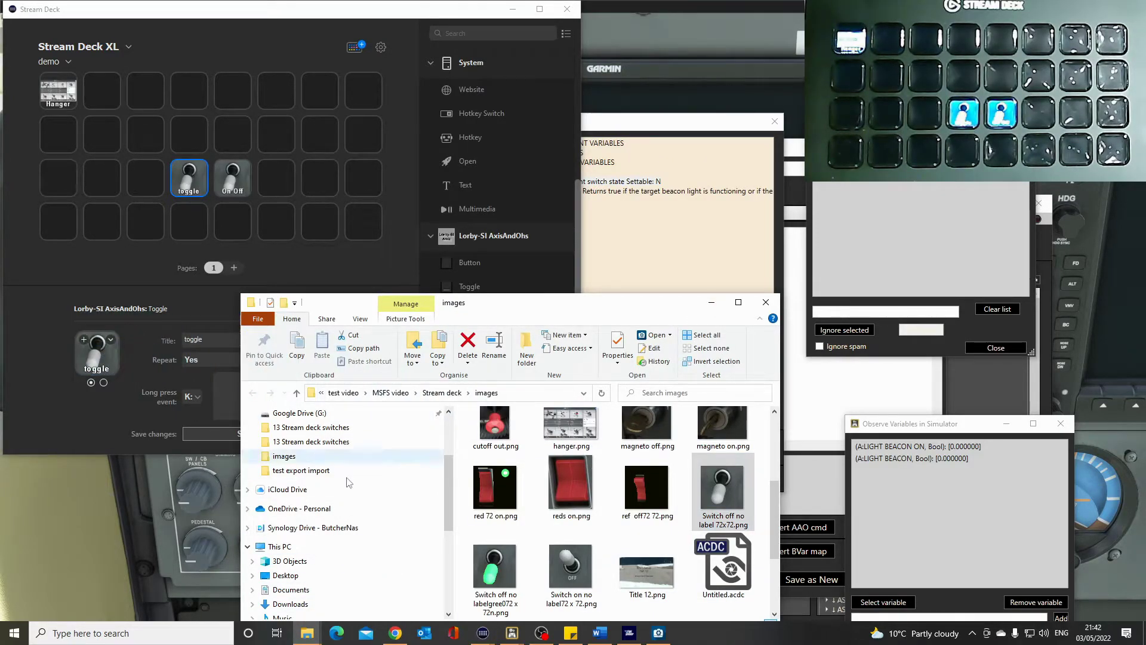
Assign Switch on no label72 x 72.png to the toggle key's second state and submit the changes.
left_click(103, 383)
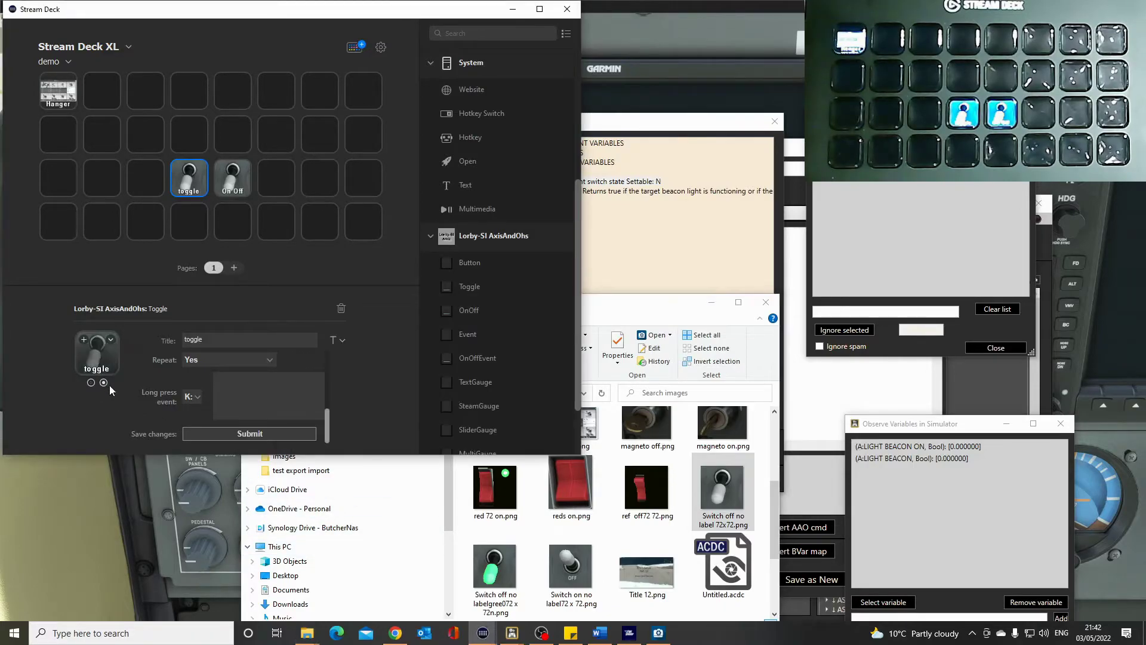
left_click_drag(570, 565, 102, 353)
left_click(299, 432)
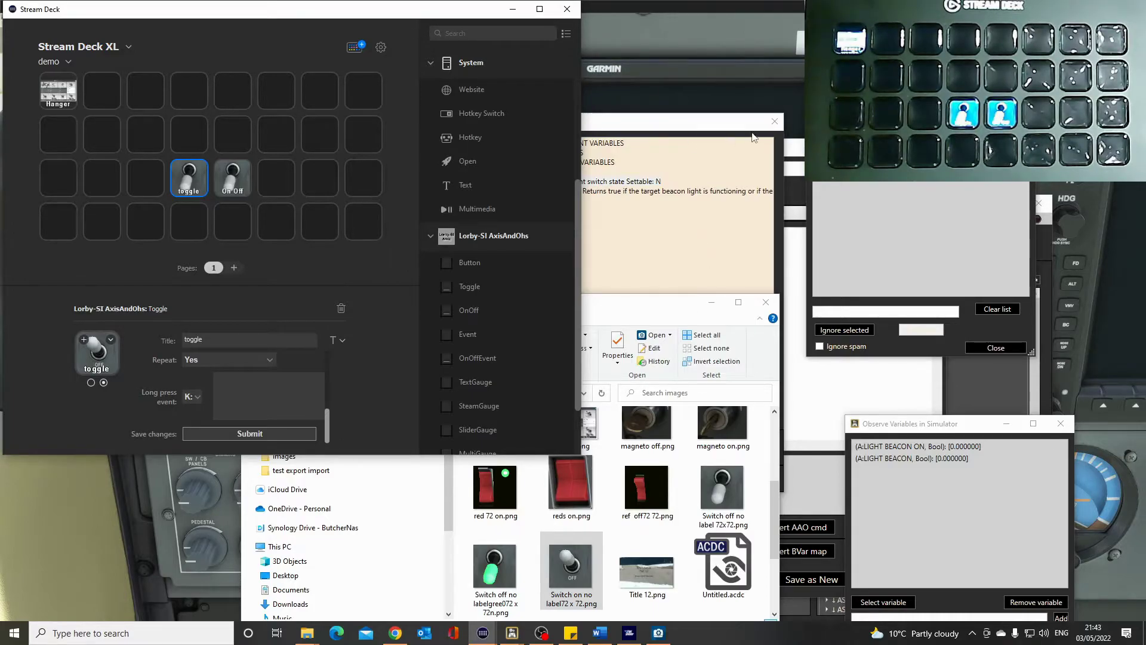
Close the simulator variable list, minimize the file browser and move the Edit RPN Scripts window away from the Stream Deck window.
left_click(774, 122)
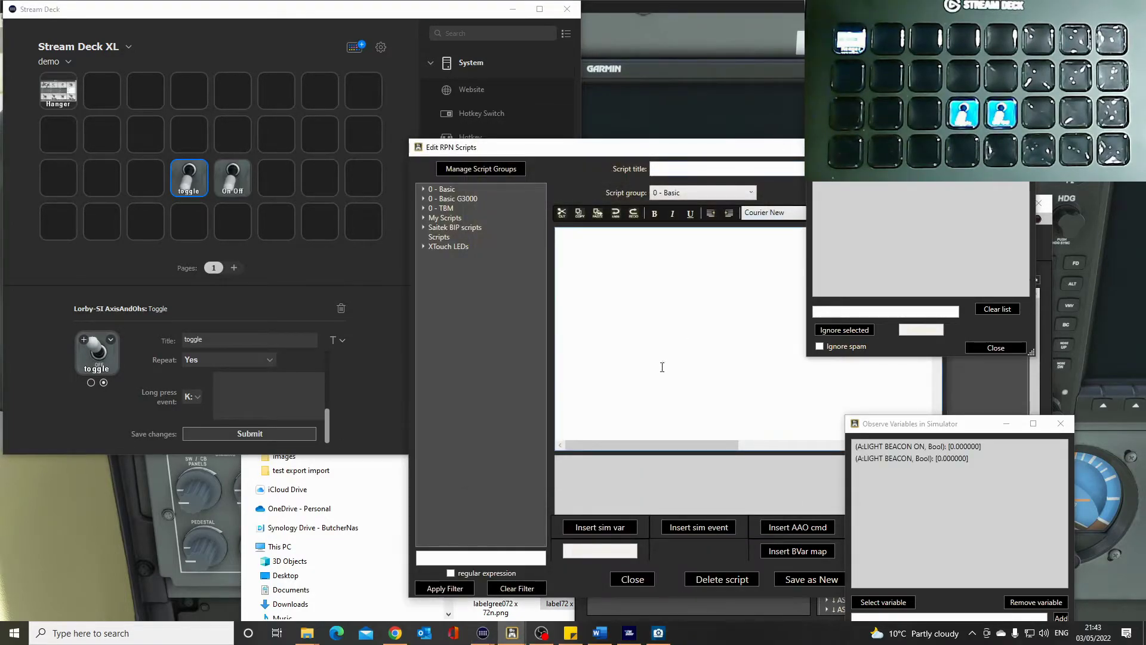
left_click(334, 528)
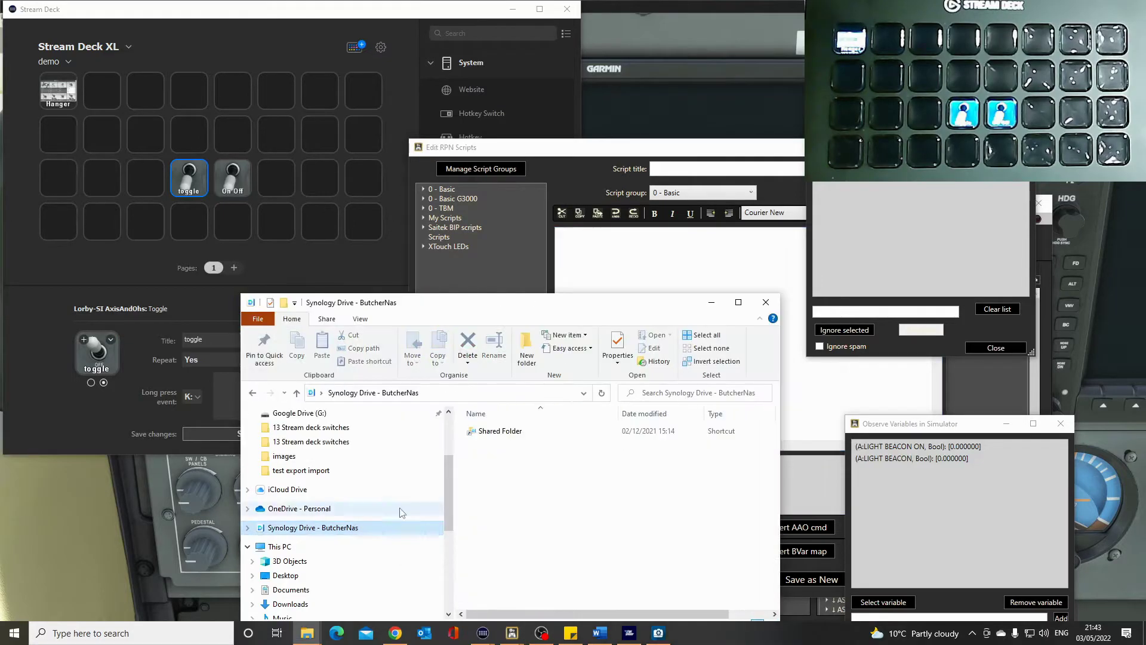
left_click(712, 300)
left_click_drag(675, 151, 751, 152)
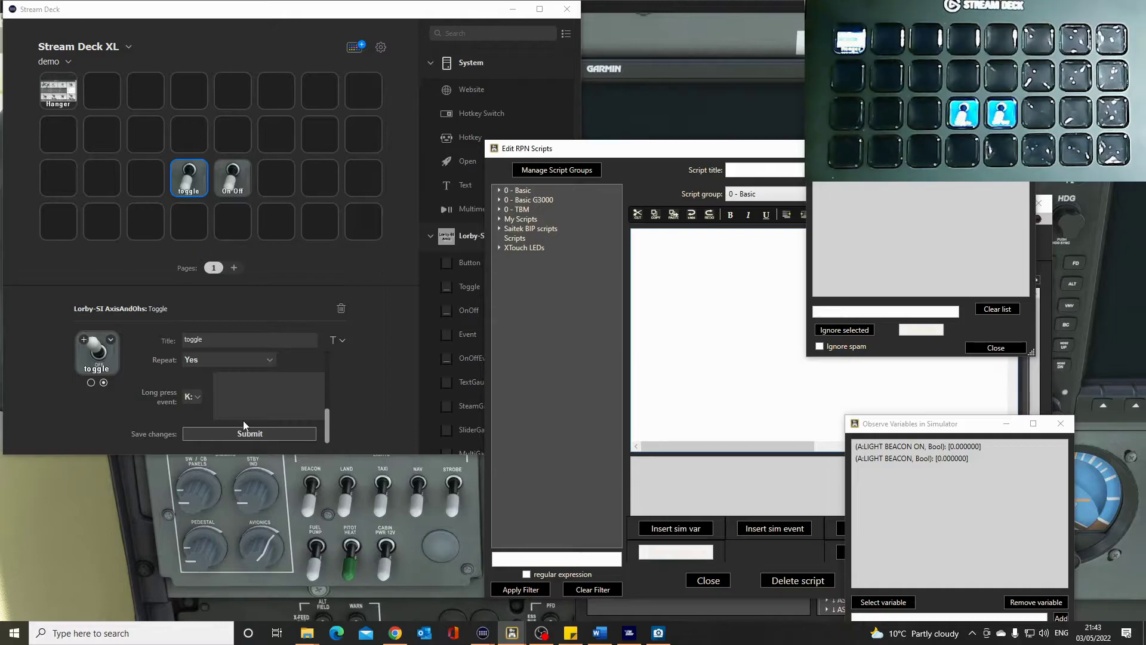
Retitle the toggle key's second state as BCN and open its title formatting options.
left_click(213, 341)
left_click_drag(213, 341, 176, 340)
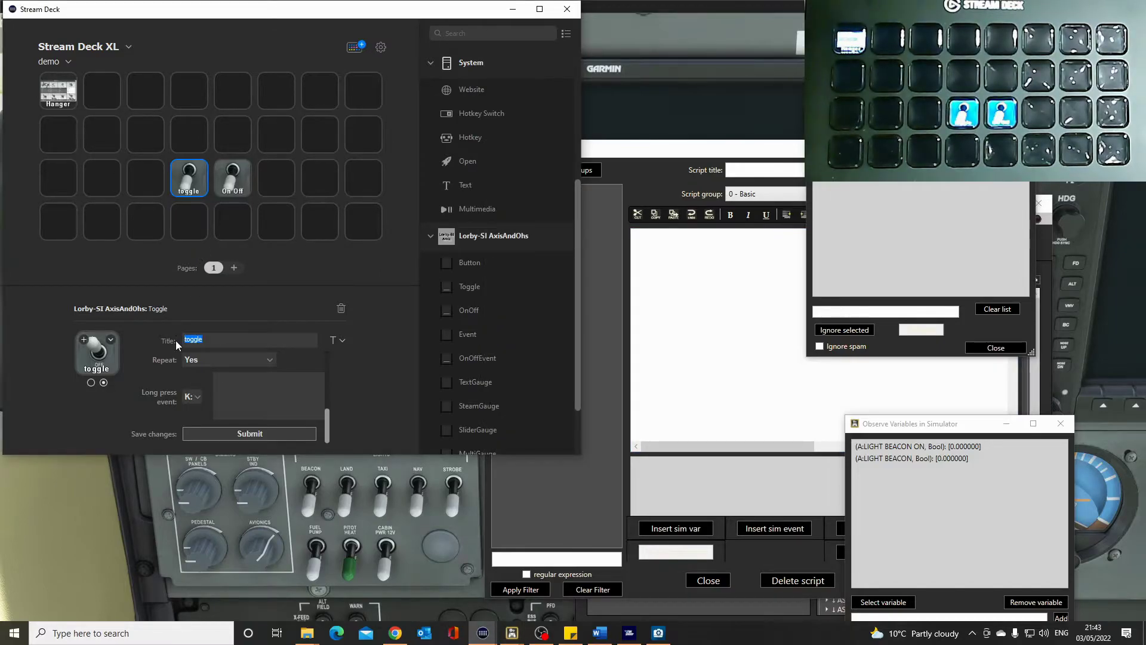
type("BCN")
left_click(342, 340)
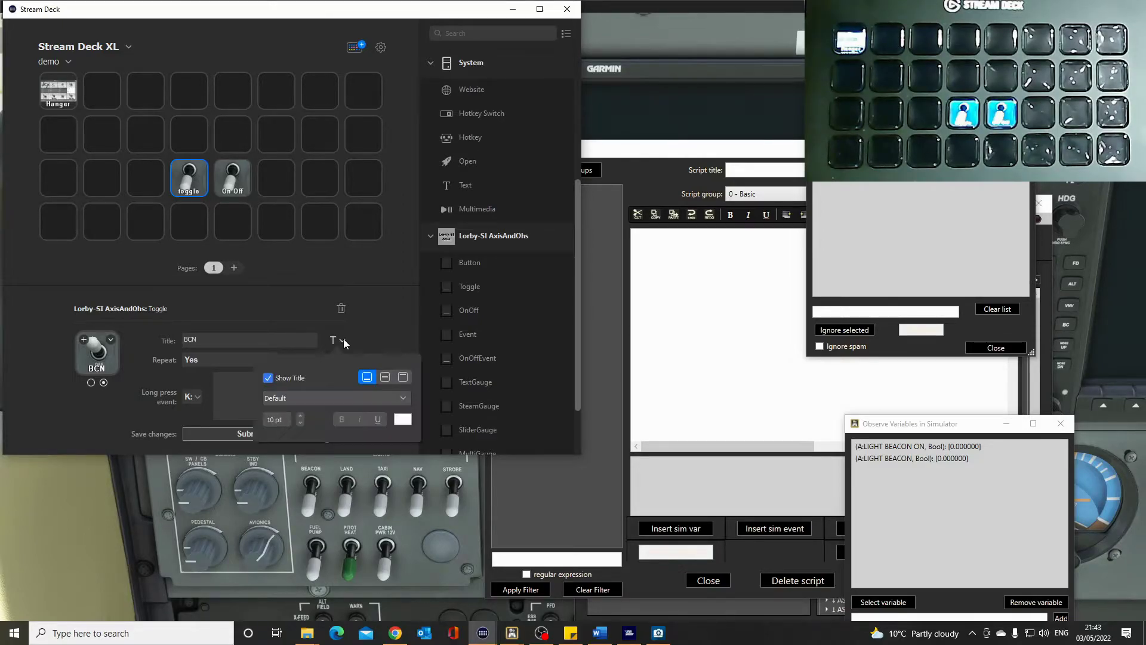
Align the BCN title of the toggle's second state to the top of its key image.
left_click(403, 377)
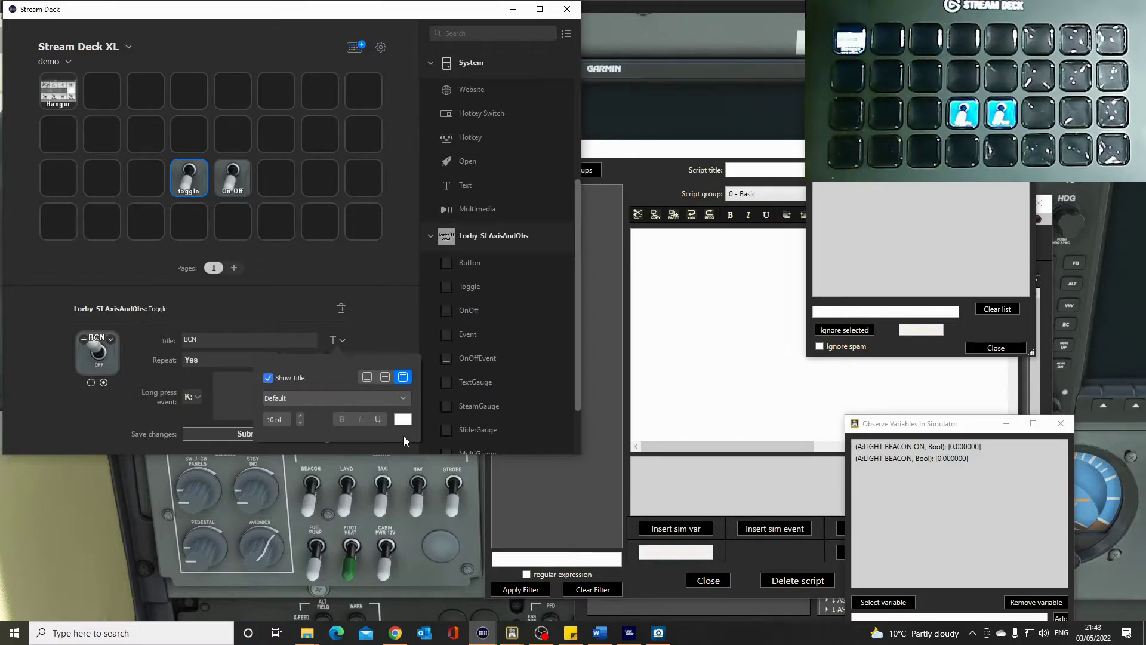
left_click(364, 378)
left_click(403, 378)
left_click(374, 331)
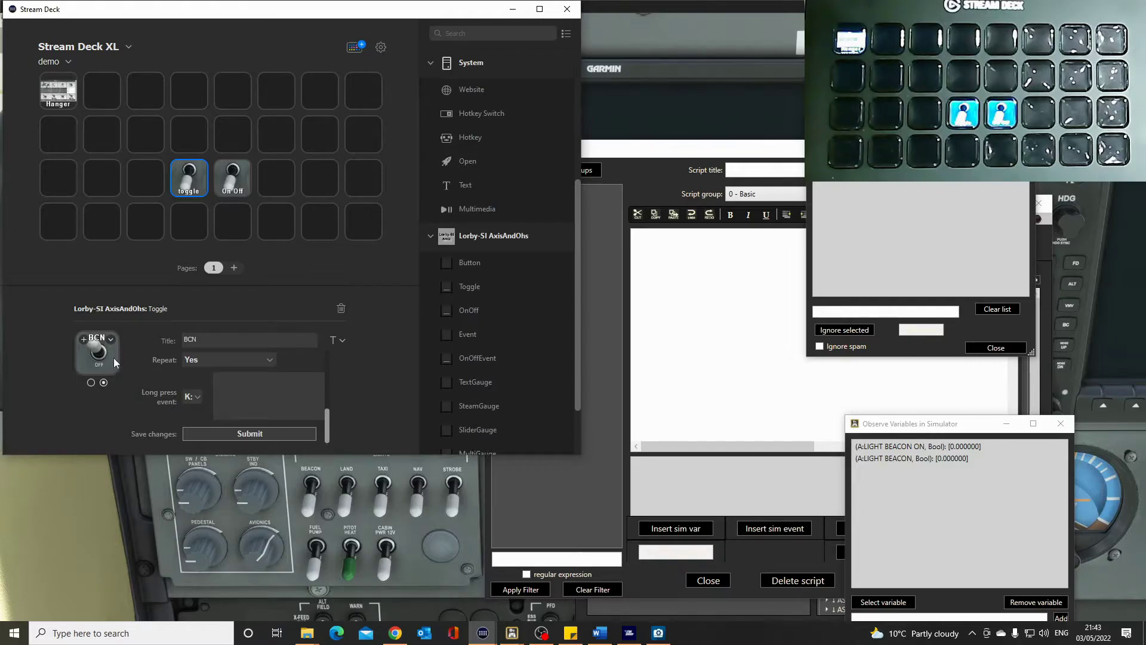
left_click(335, 342)
left_click(268, 379)
left_click(268, 378)
left_click_drag(329, 422, 330, 354)
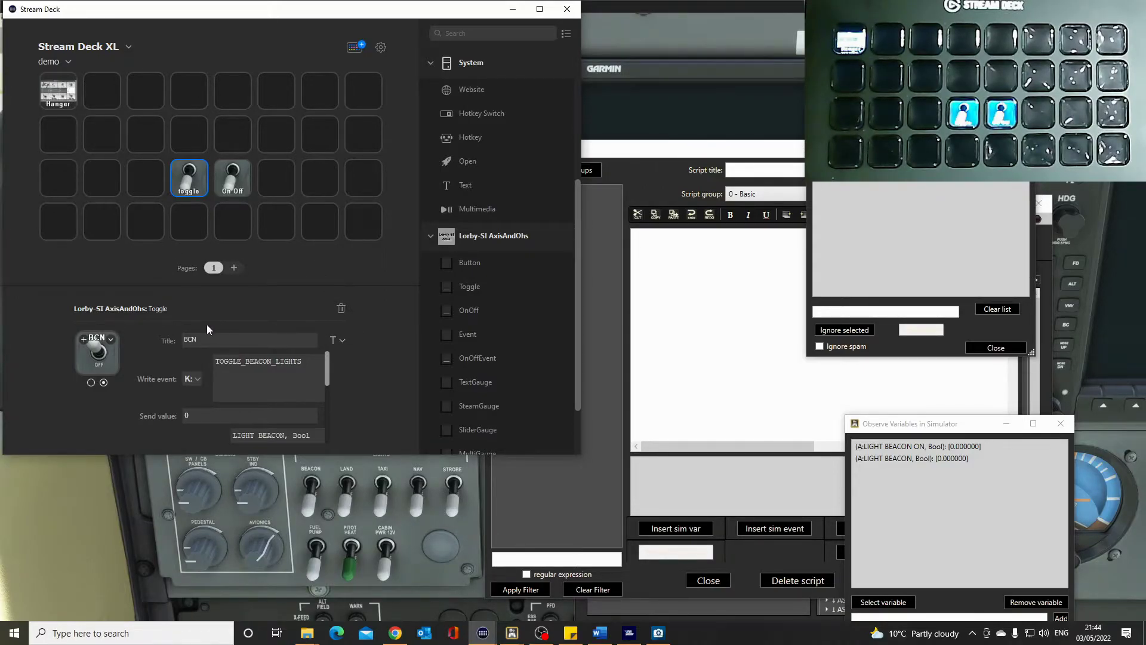
Compare the titles and images of the toggle key's first and second states.
left_click(90, 383)
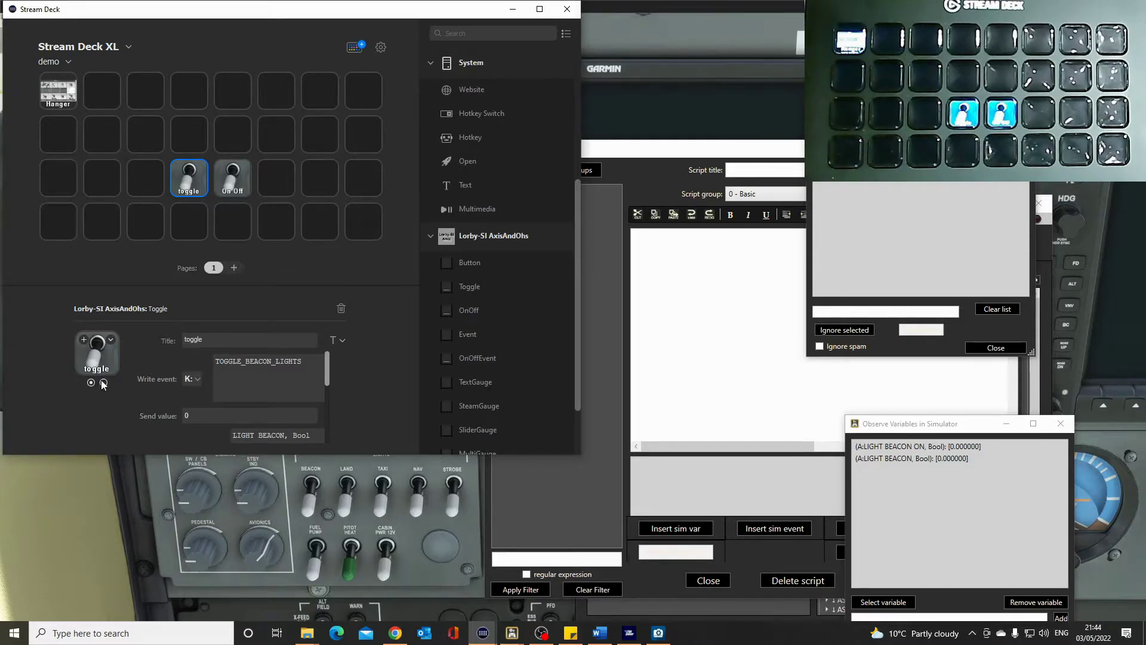
left_click(103, 383)
left_click(91, 382)
left_click(104, 383)
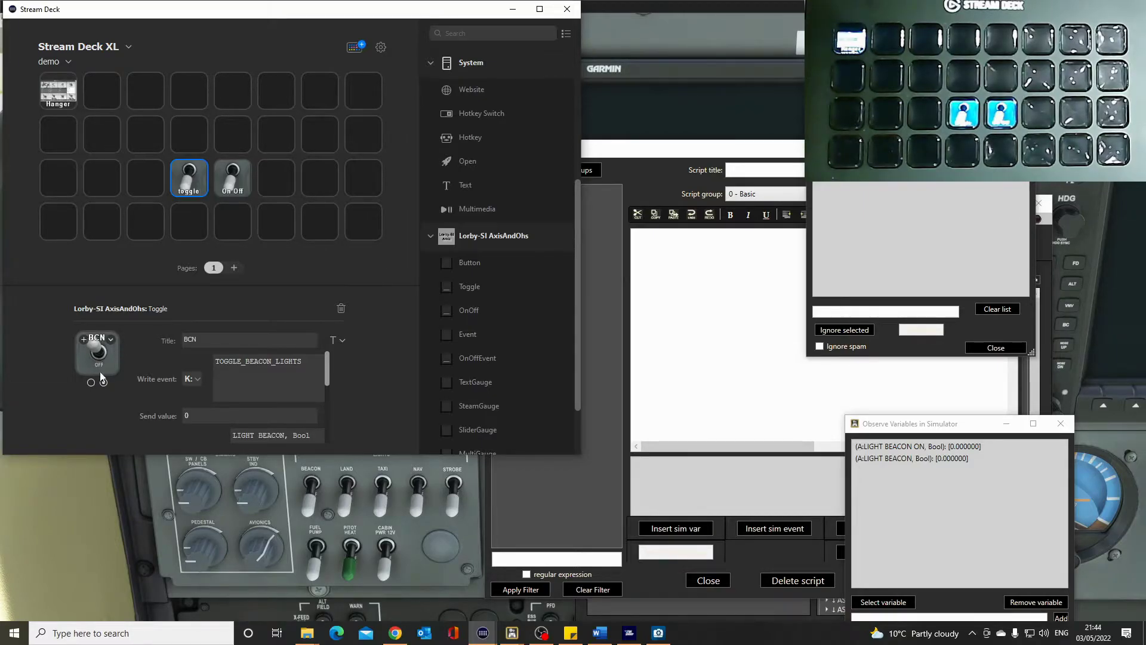
Change the title of the toggle's first state to BCN.
left_click(91, 383)
double_click(205, 339)
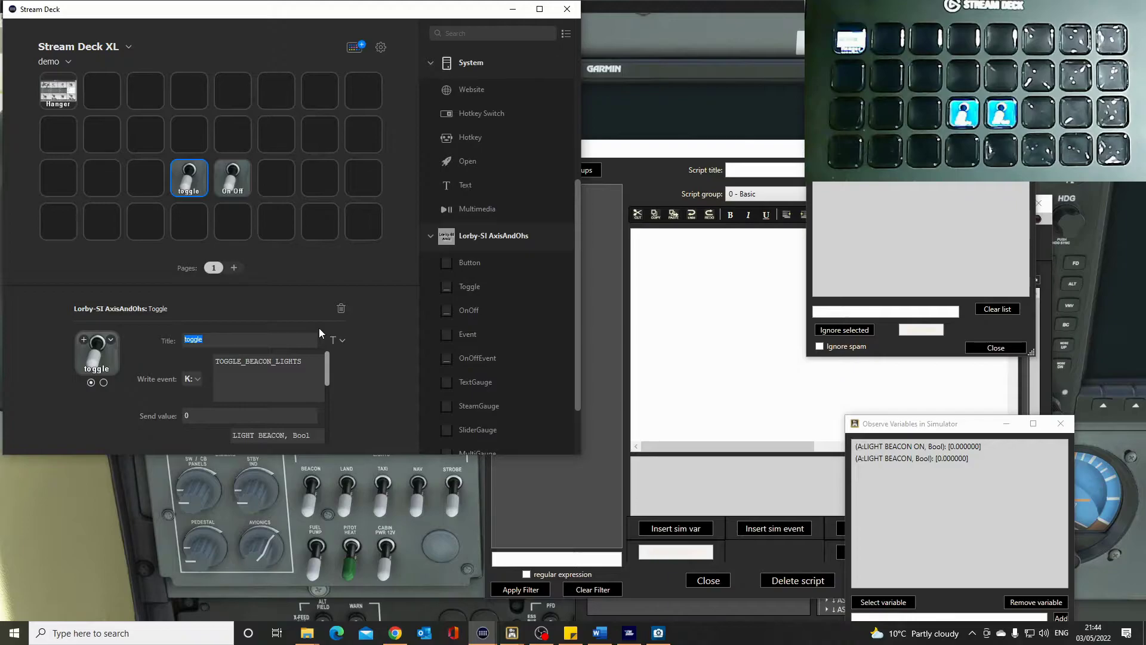
type("BCN")
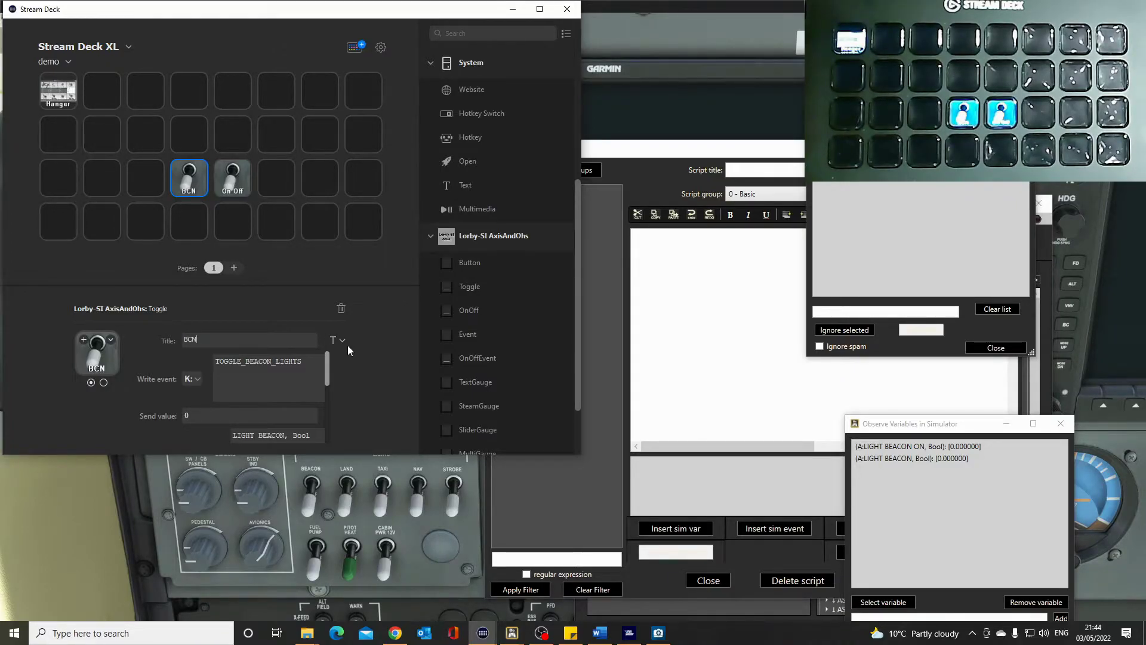
Align the first state's BCN title to the top of its key image, keeping the title shown.
left_click(342, 342)
left_click(403, 378)
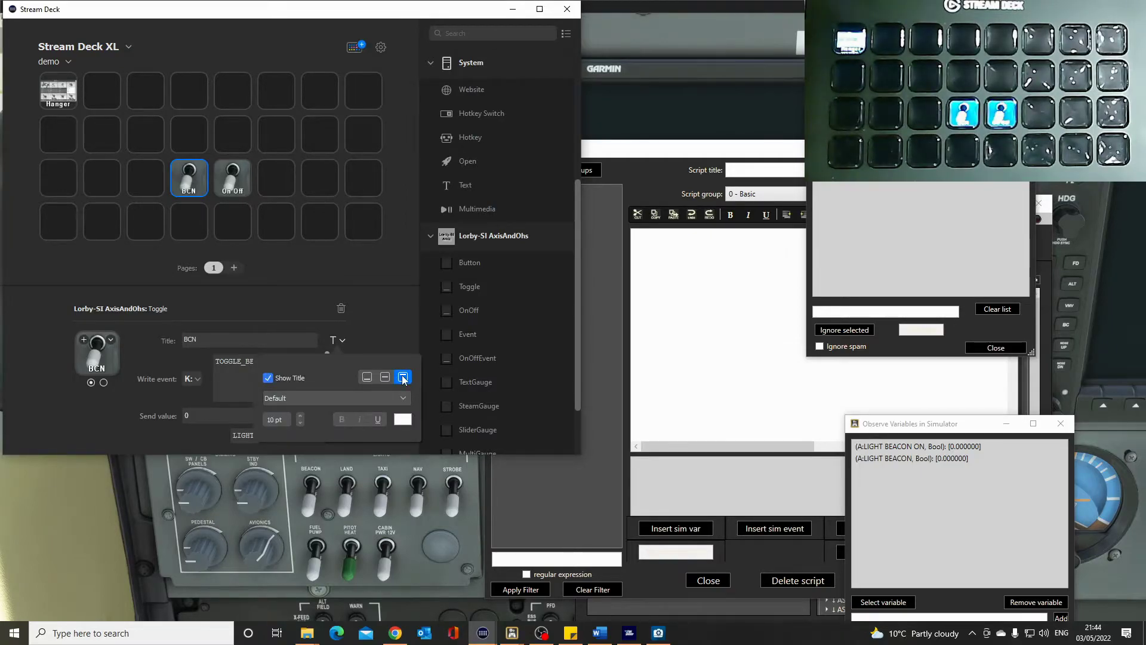
left_click(382, 444)
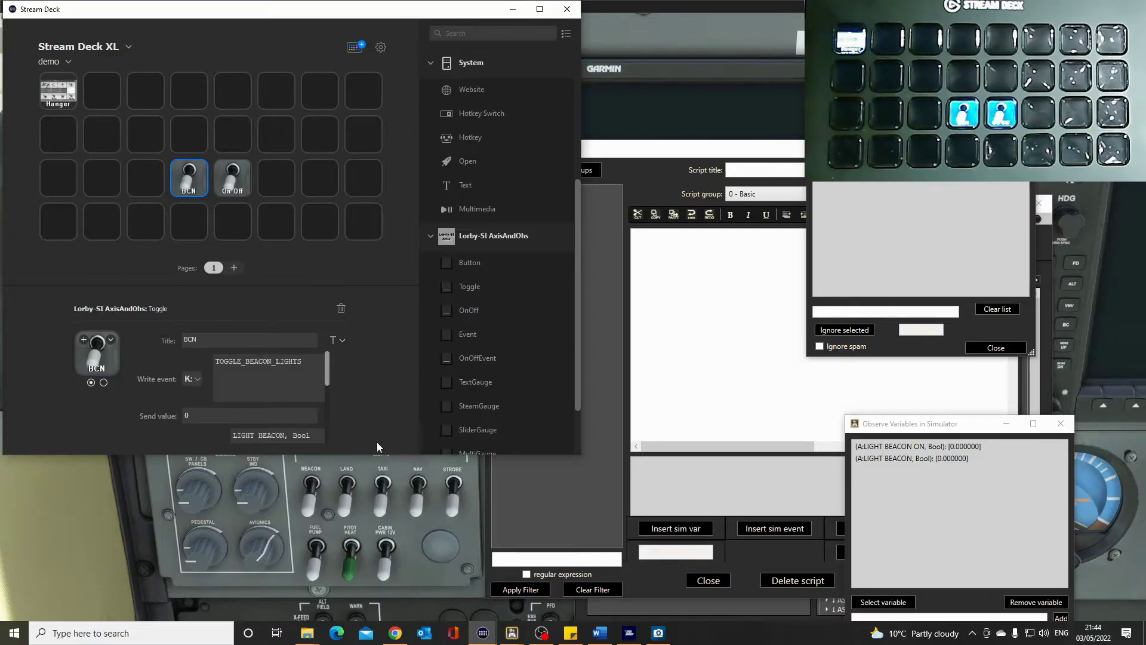
left_click(342, 342)
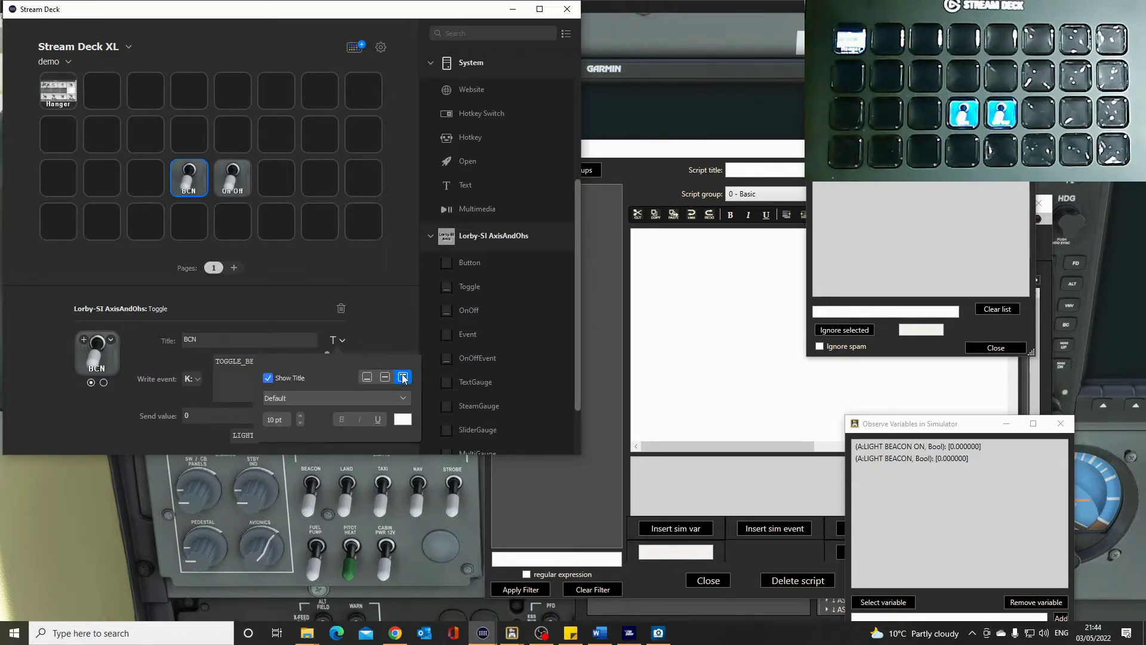
left_click(268, 377)
left_click(269, 378)
left_click(384, 376)
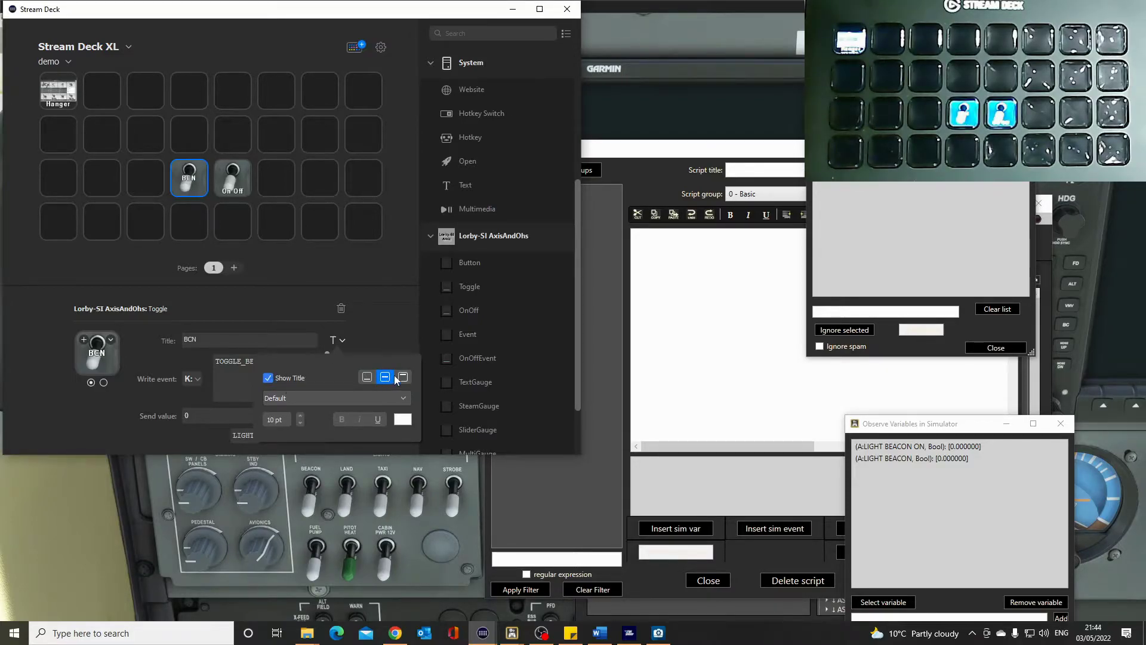
left_click(404, 378)
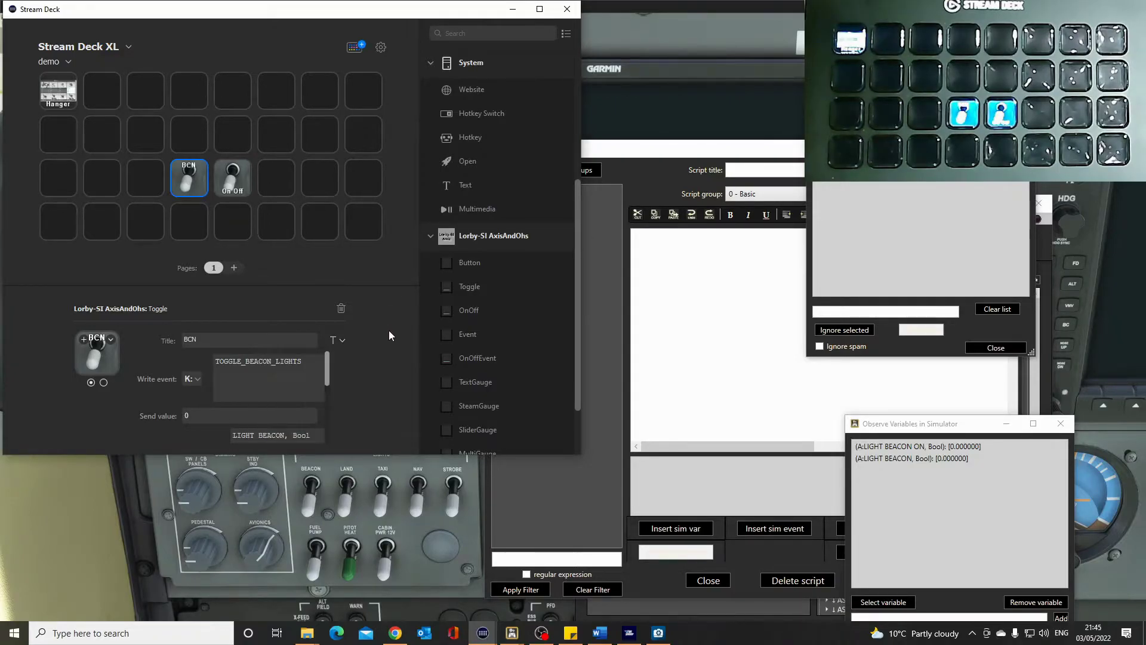
left_click_drag(329, 375, 333, 430)
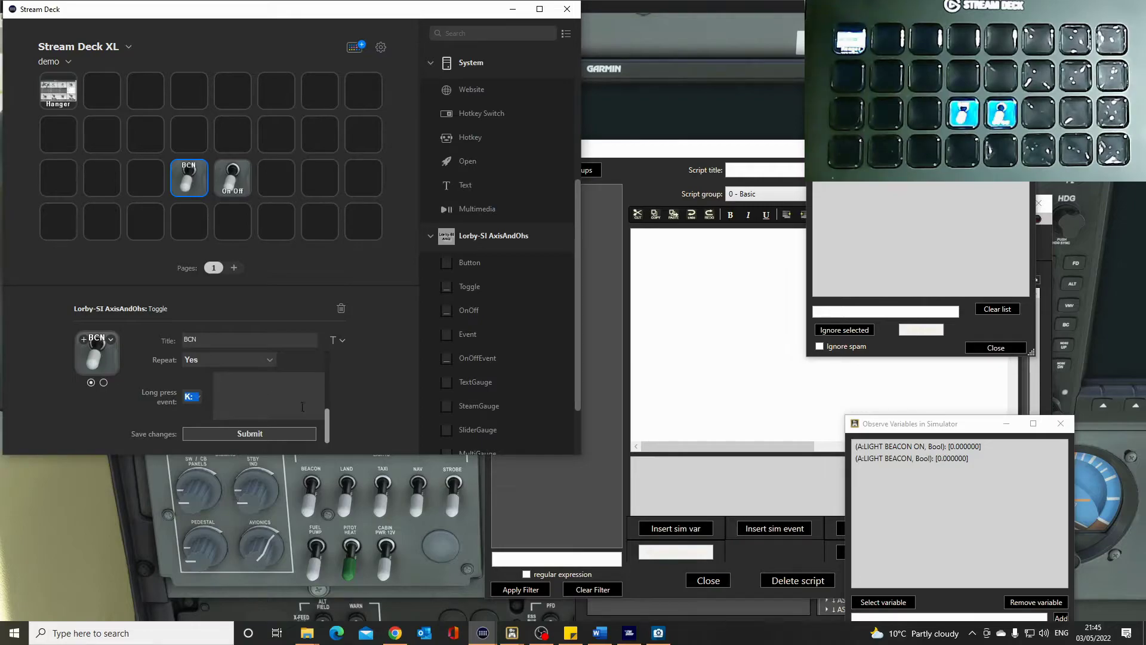
scroll(326, 420, "up", 3)
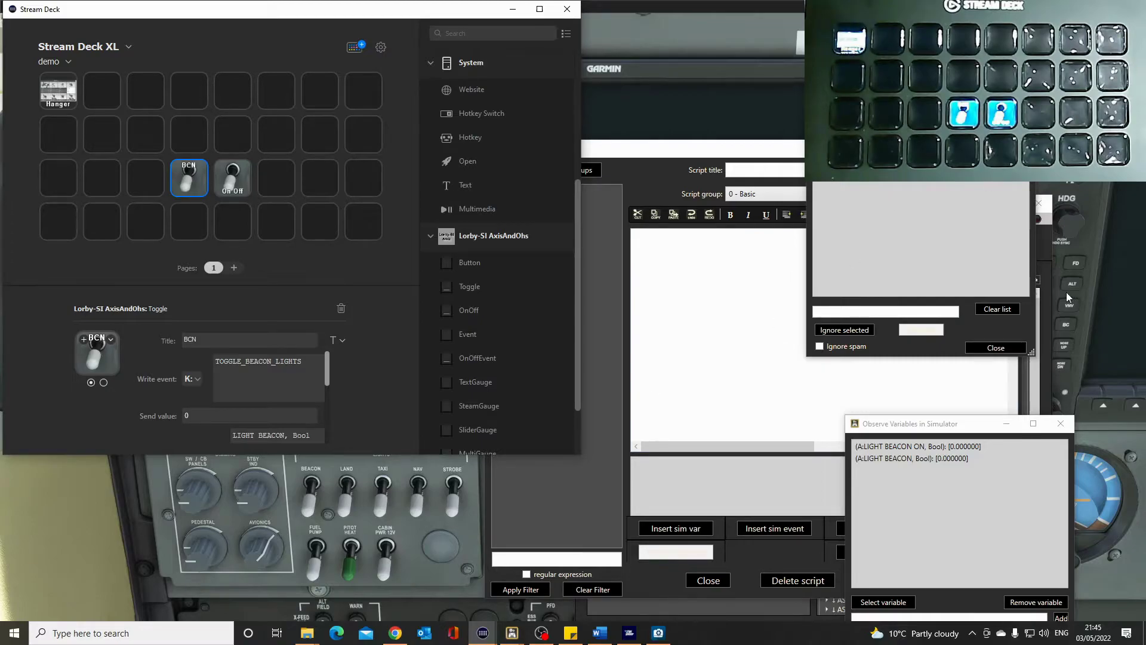
Clear the received simulator events, move their window clear of the light switches, and operate the cockpit's LAND switch to capture its event.
left_click(1007, 309)
left_click_drag(943, 120, 150, 435)
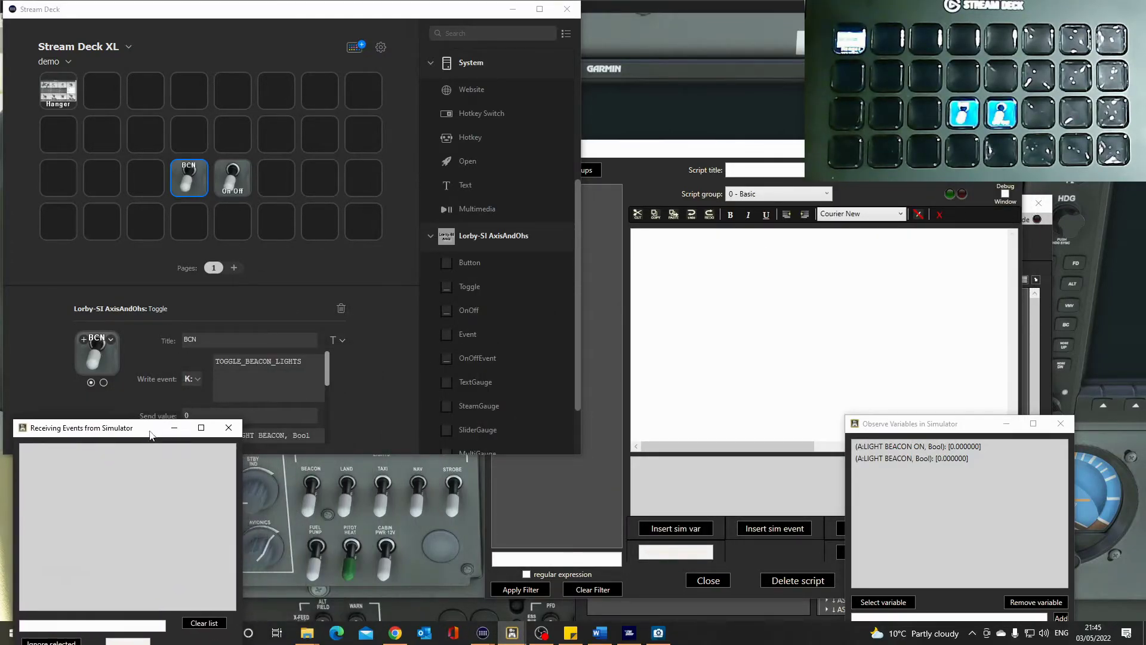
left_click(413, 536)
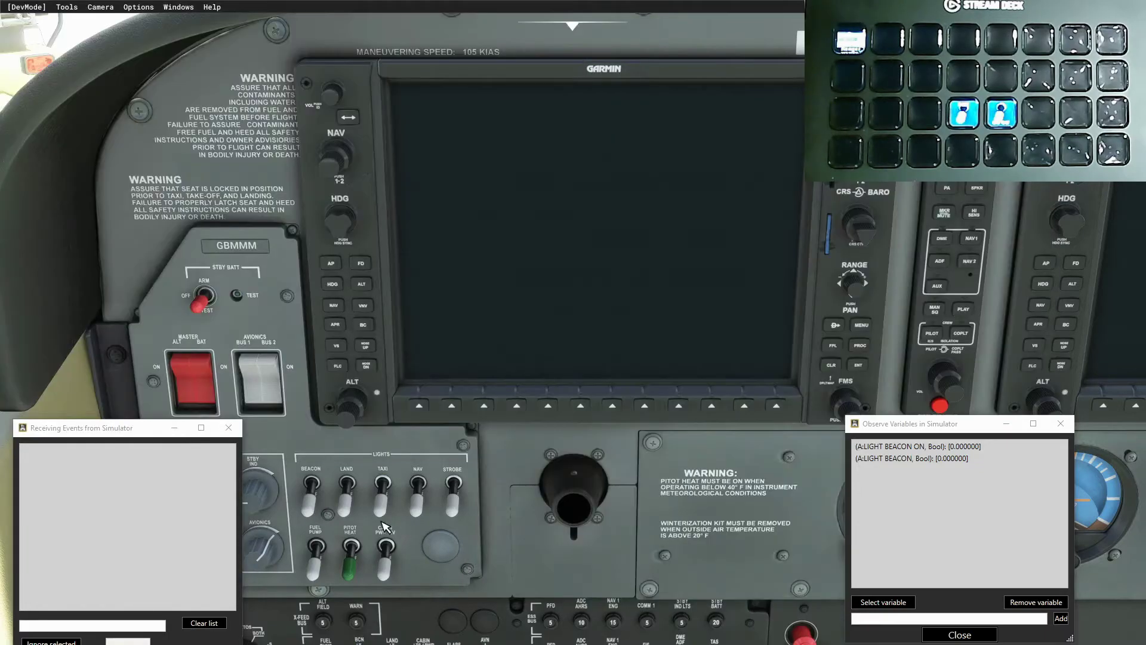
left_click(348, 485)
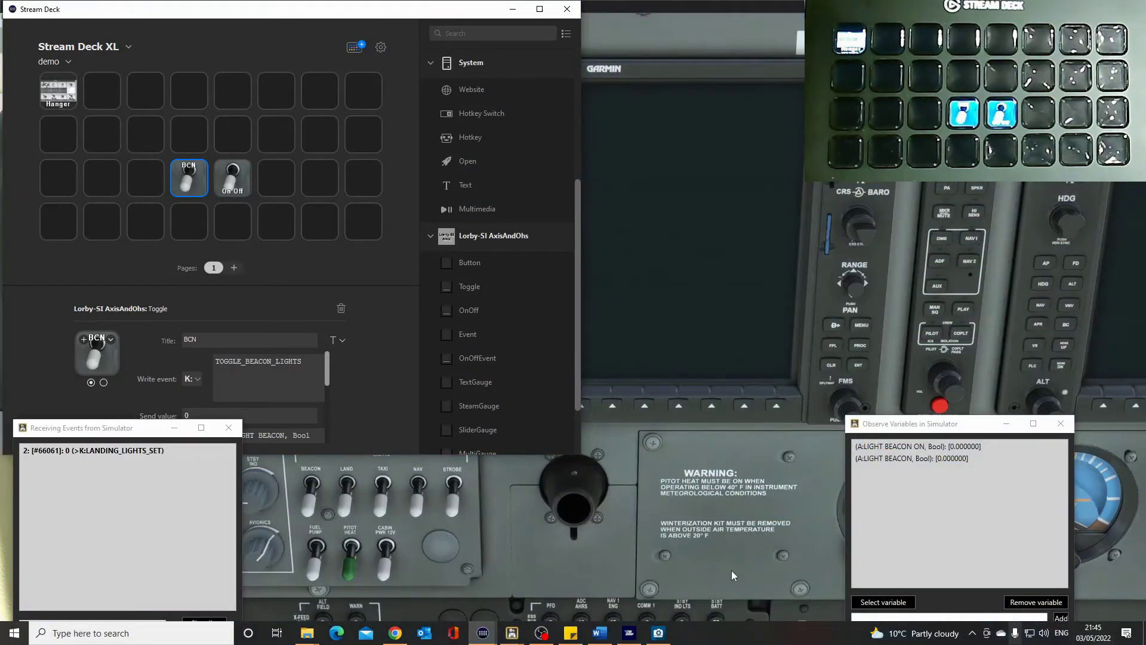
Copy the BCN toggle key and paste it over the neighbouring On Off key.
right_click(197, 183)
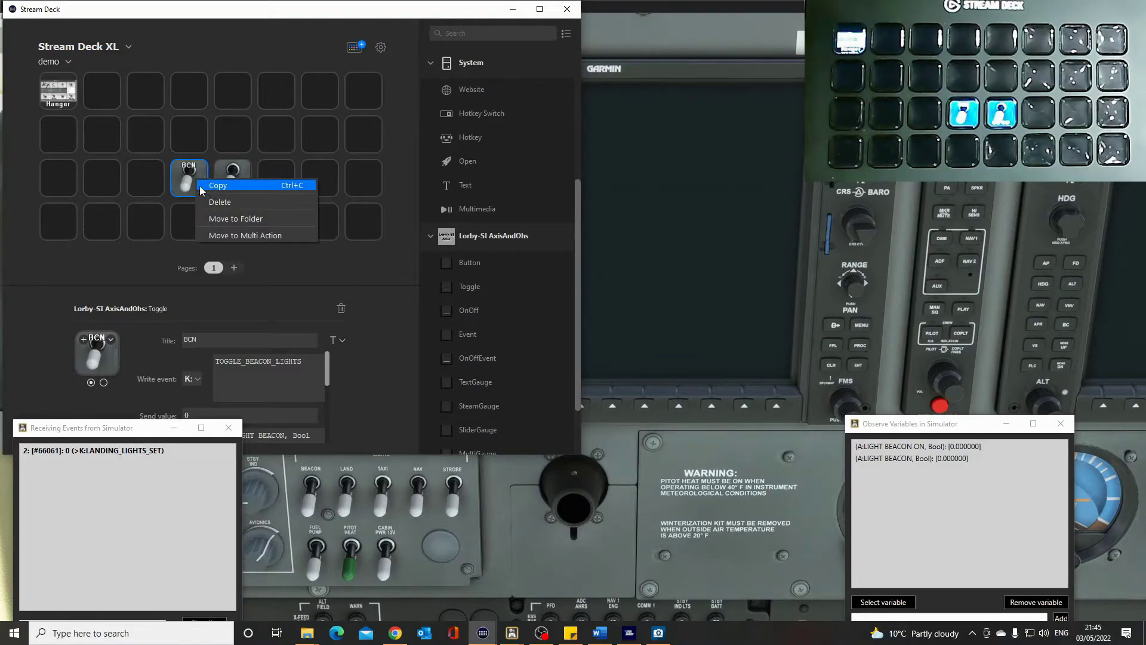
left_click(244, 188)
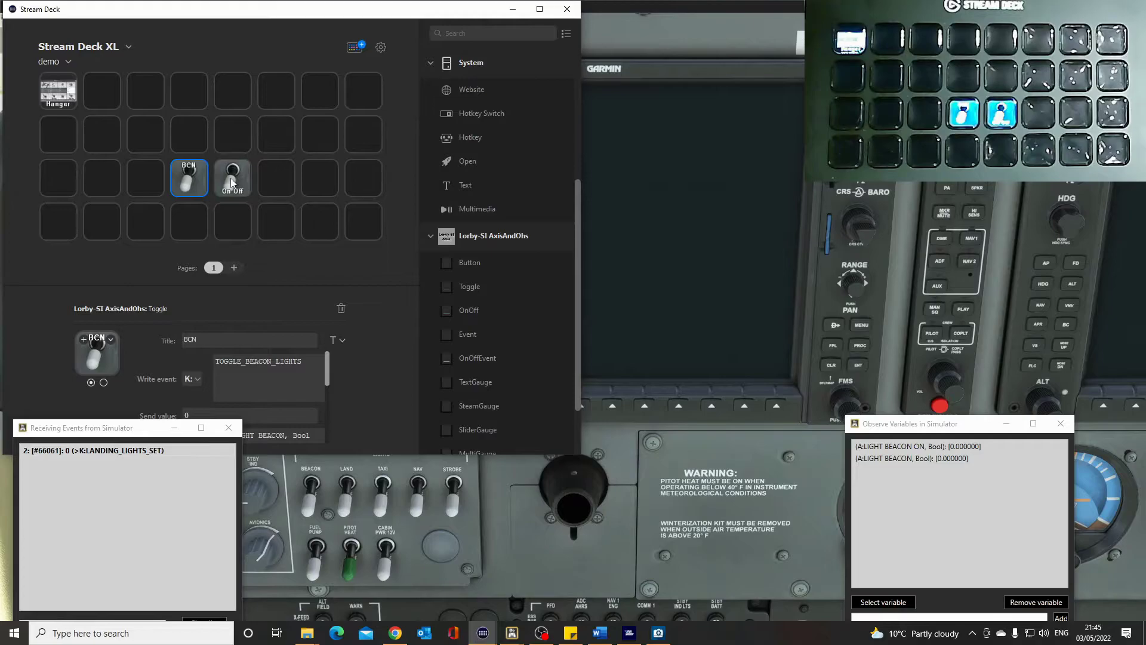
right_click(232, 183)
left_click(248, 193)
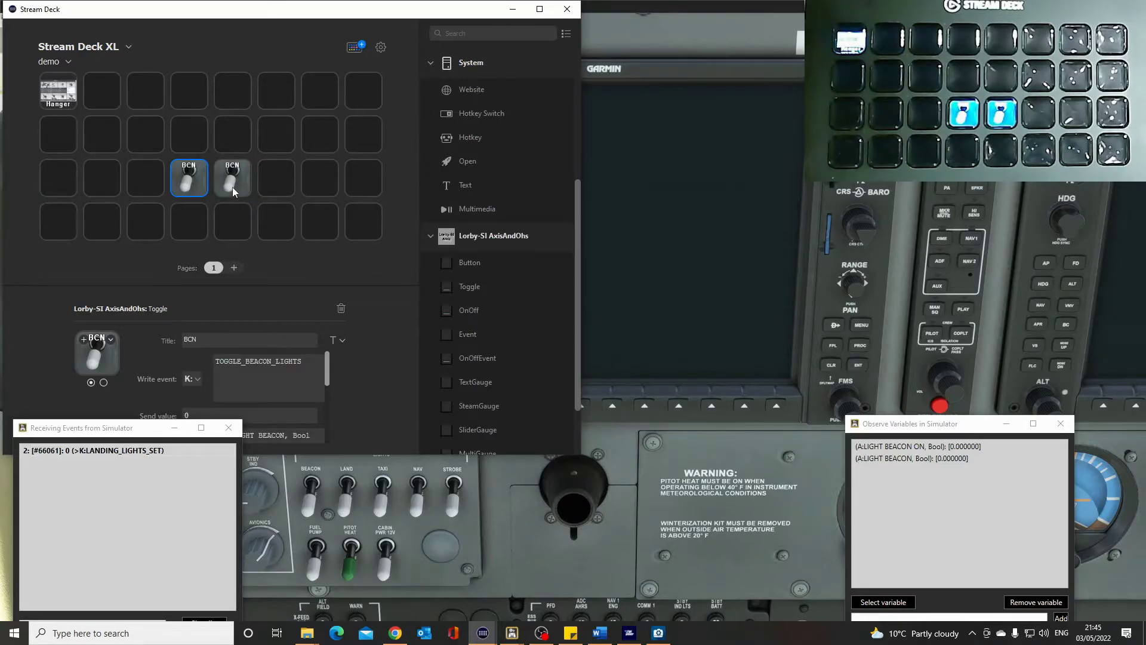
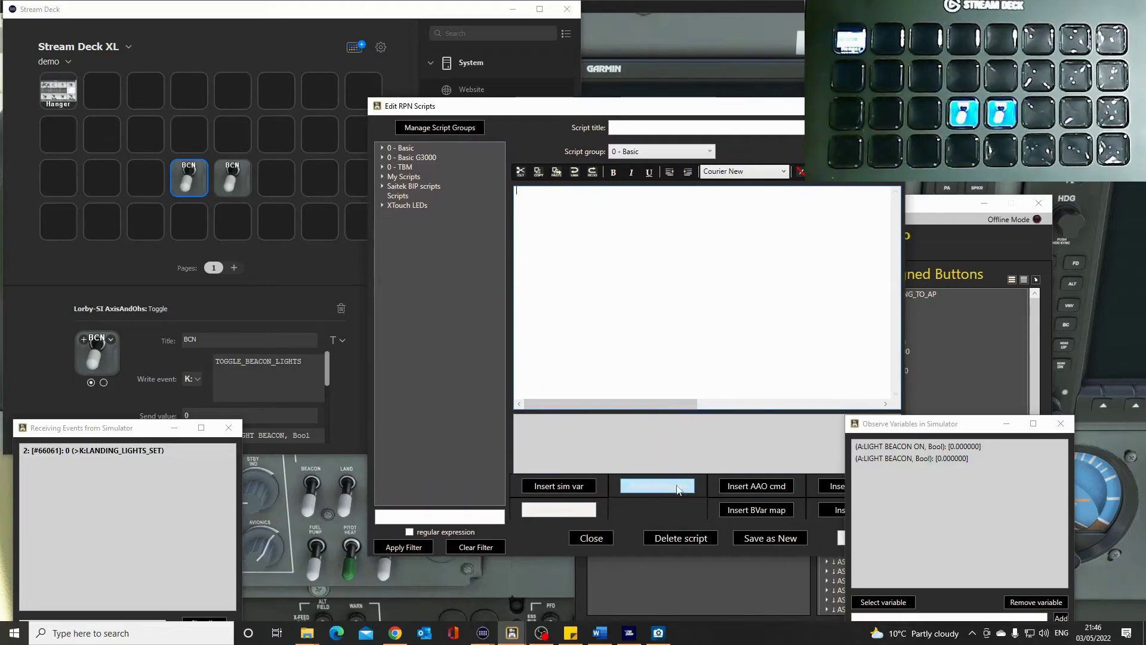
Filter the simulator events by "land" and select LANDING_LIGHTS_TOGGLE under AIRCRAFT ELECTRICAL EVENTS.
left_click(678, 487)
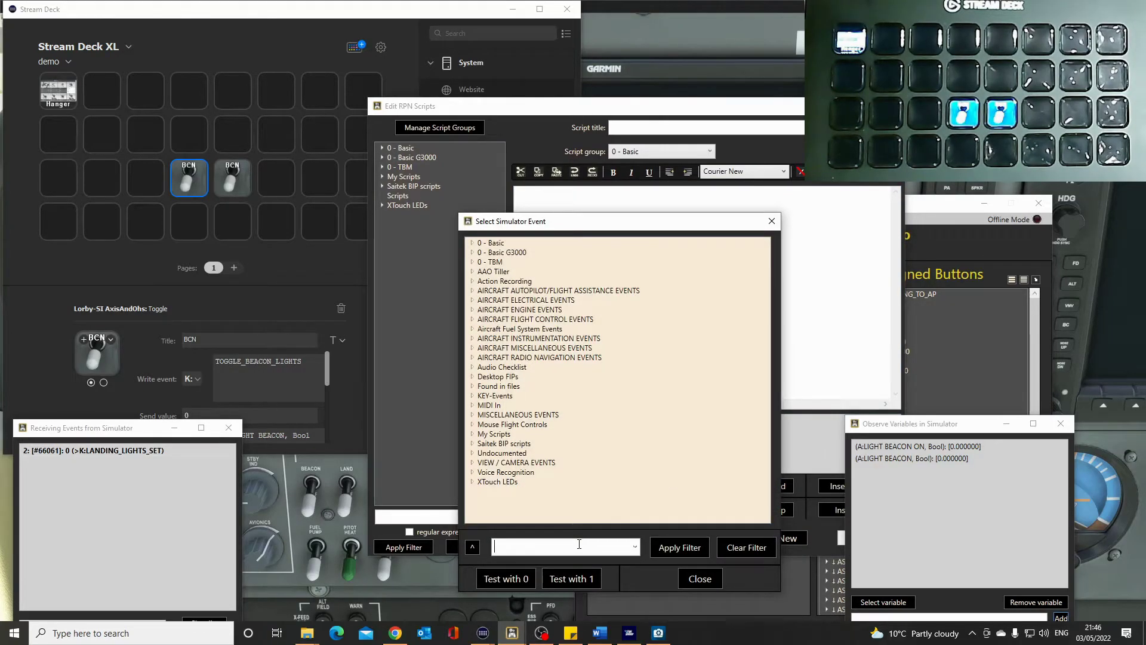
type("land")
key("Return")
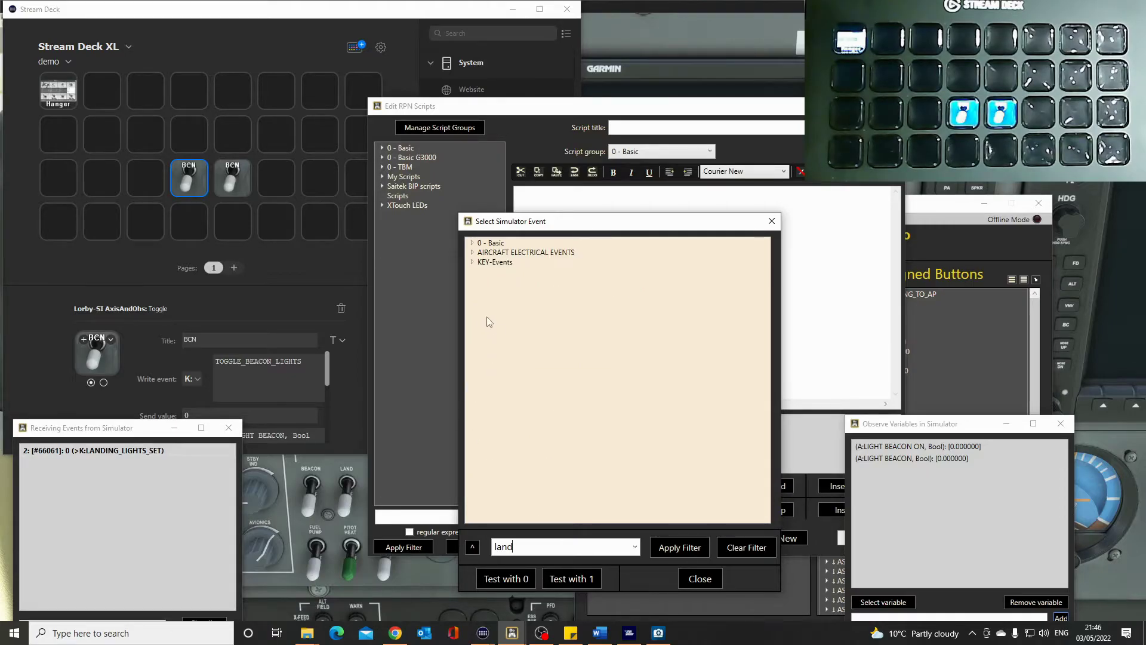
left_click(472, 253)
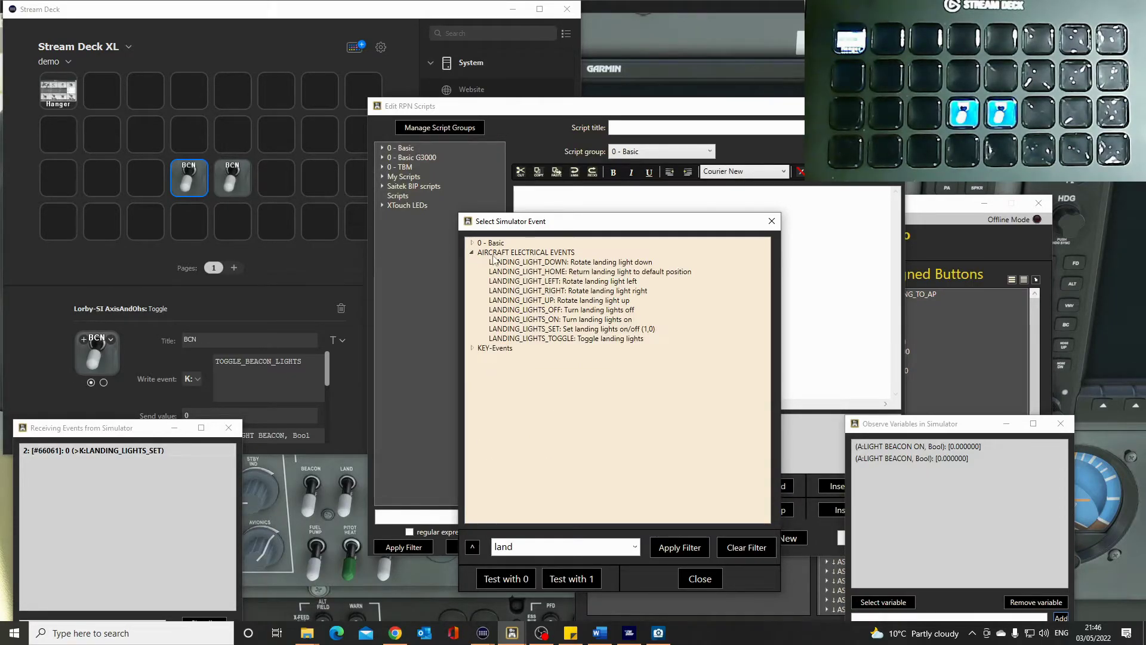
left_click(549, 339)
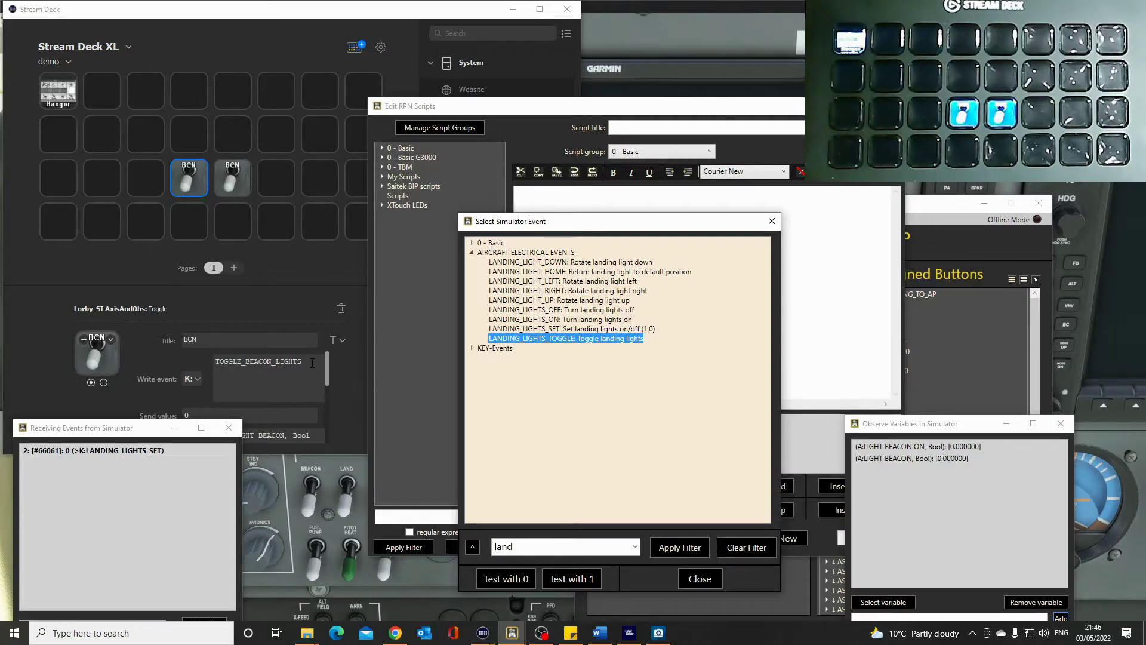
Title the pasted toggle key LAND and set its write event to LANDING_LIGHTS_TOGGLE.
left_click(241, 188)
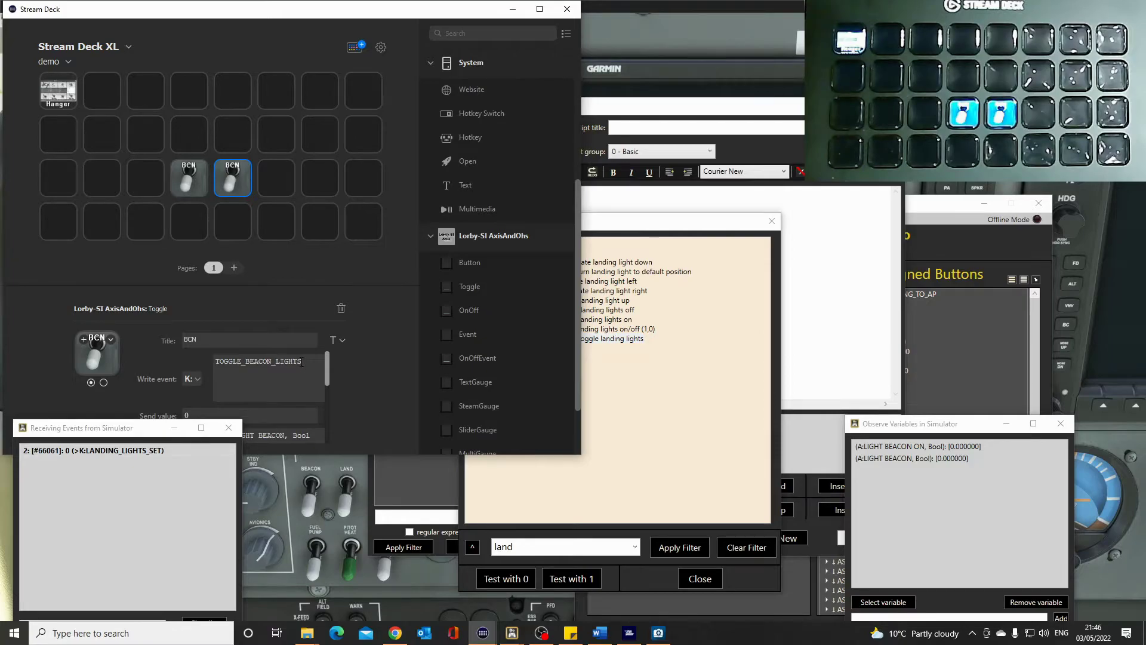
left_click_drag(201, 339, 175, 336)
type("LAND")
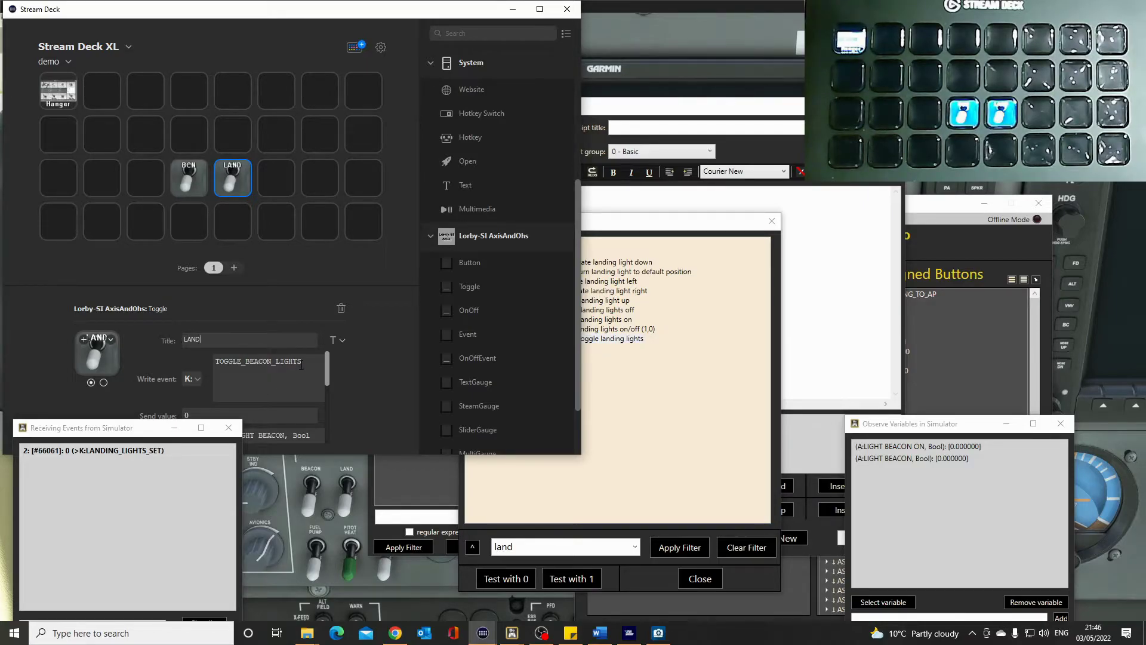
left_click_drag(302, 361, 224, 360)
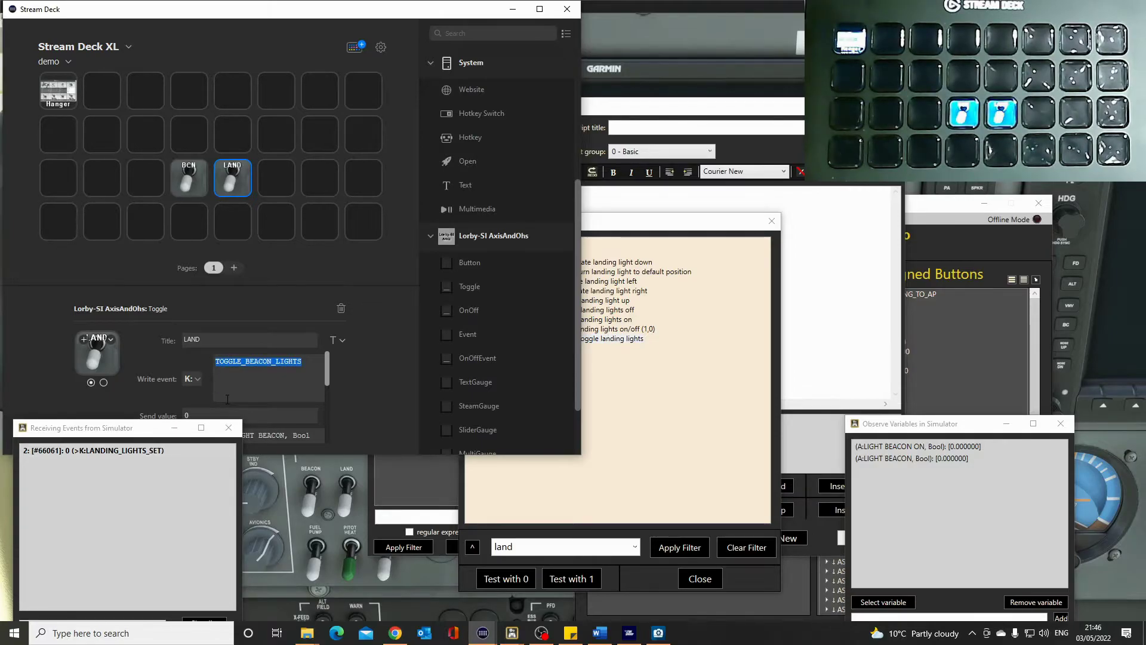
type("LANDING_LIGHTS_TOGGLE")
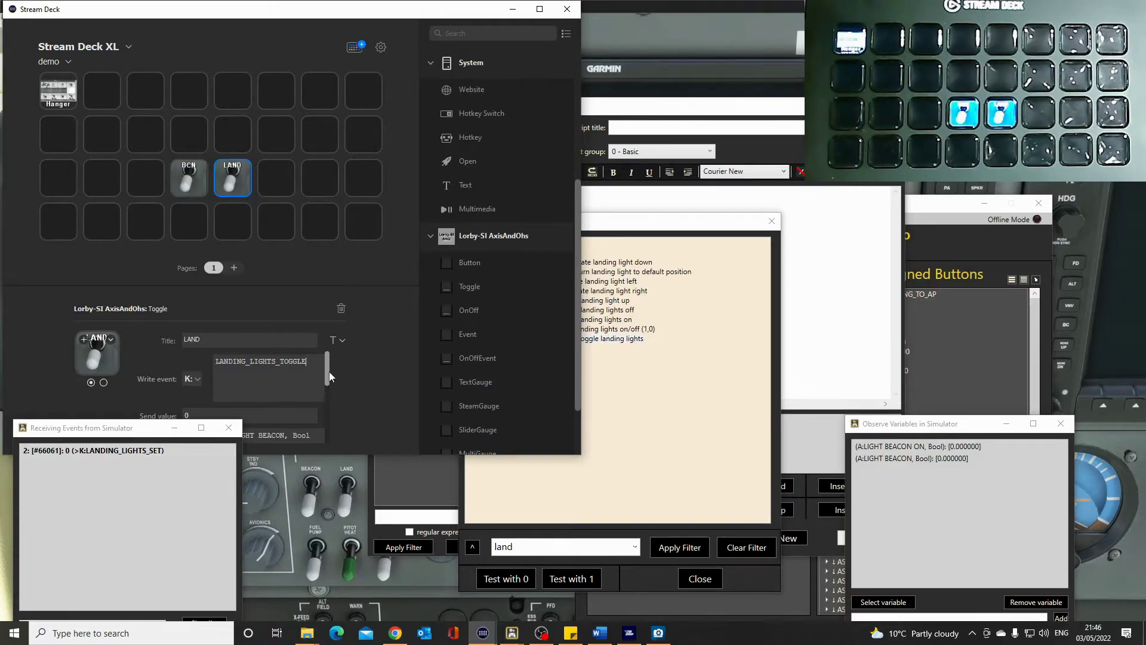
Close the simulator event selector and remove both LIGHT BEACON variables from the observed variables.
left_click_drag(328, 370, 326, 394)
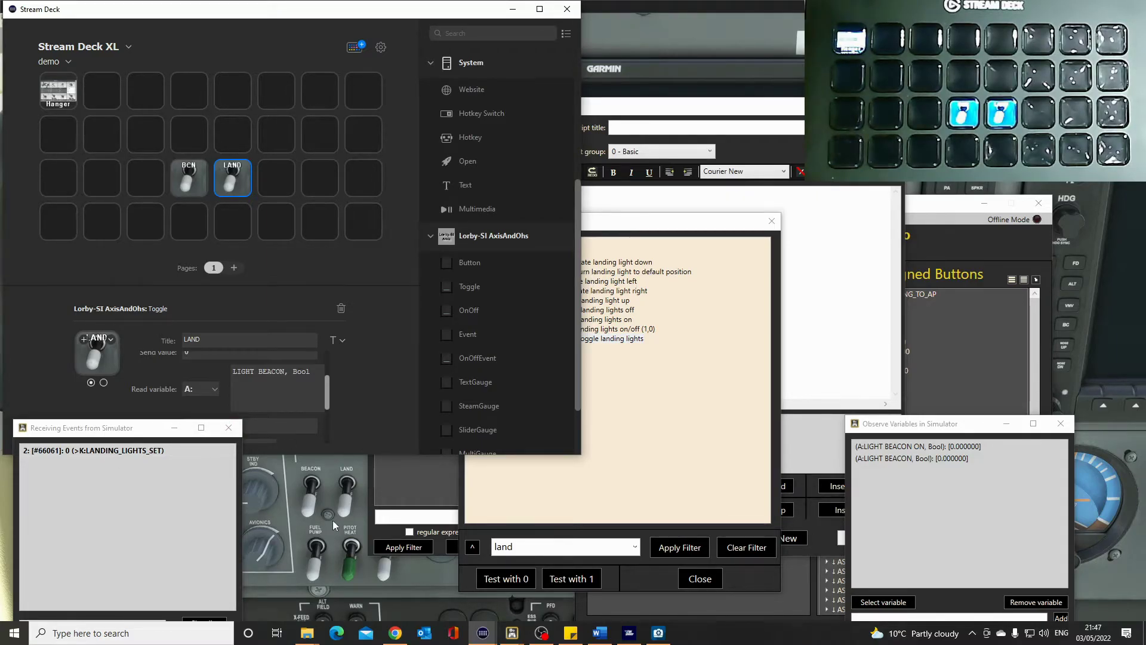
left_click(772, 221)
left_click_drag(938, 430, 659, 304)
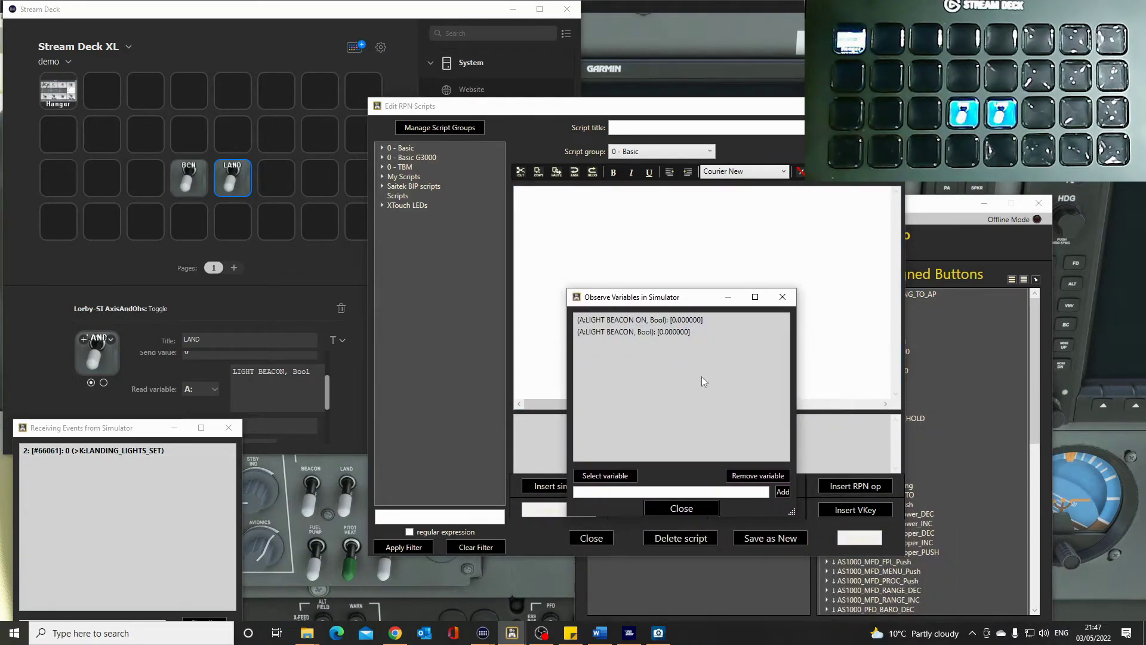
left_click(649, 333)
left_click(770, 476)
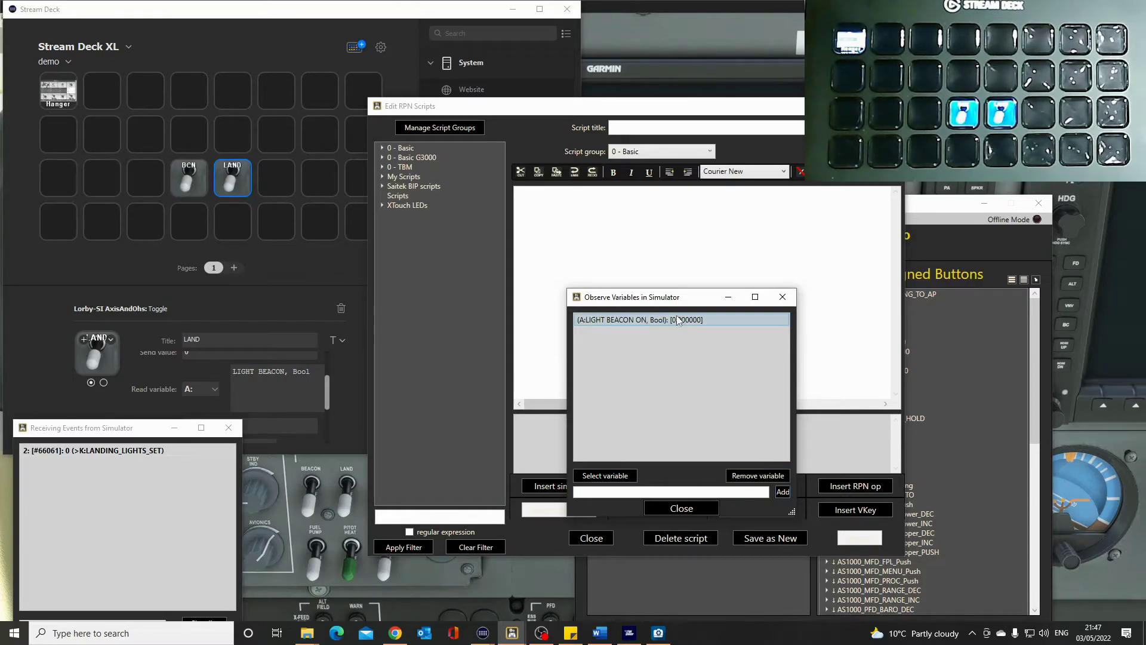
left_click(761, 476)
Filter the simulator variables by "landing" and add LIGHT LANDING, Bool from AIRCRAFT SYSTEM VARIABLES to the observed variables.
left_click(615, 475)
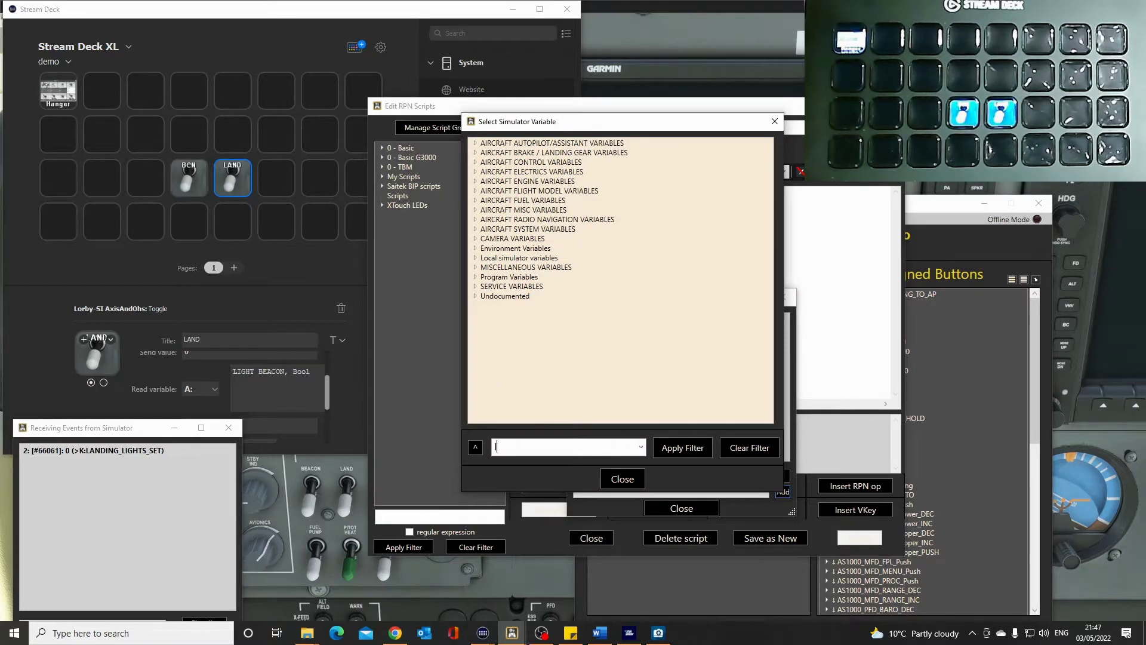
type("ding")
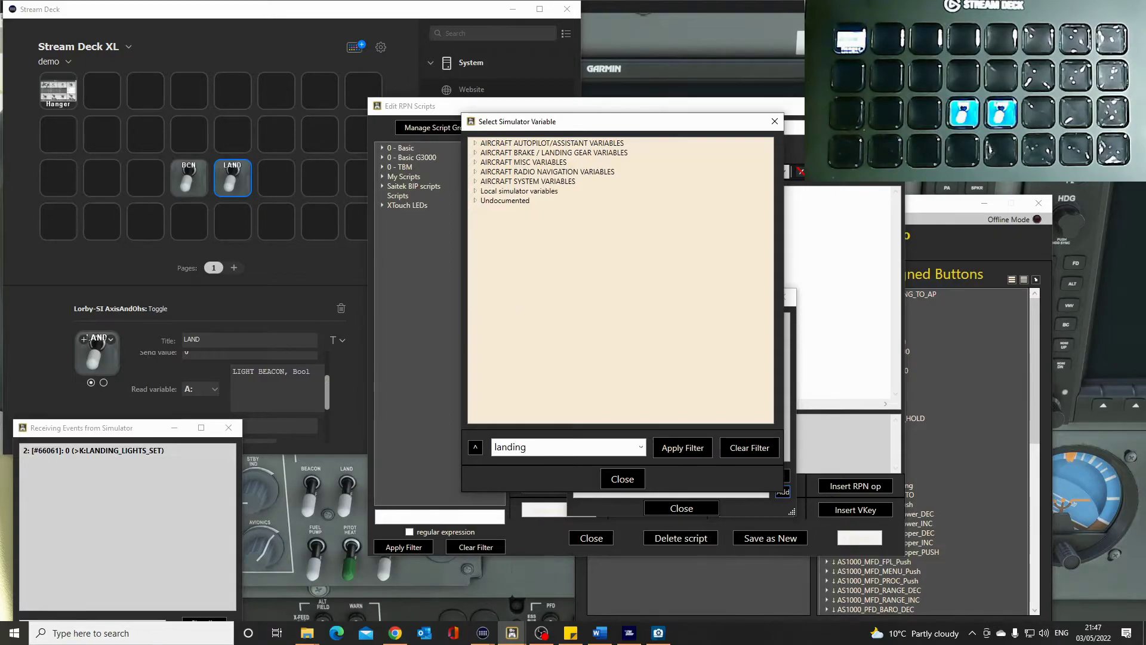
left_click(475, 181)
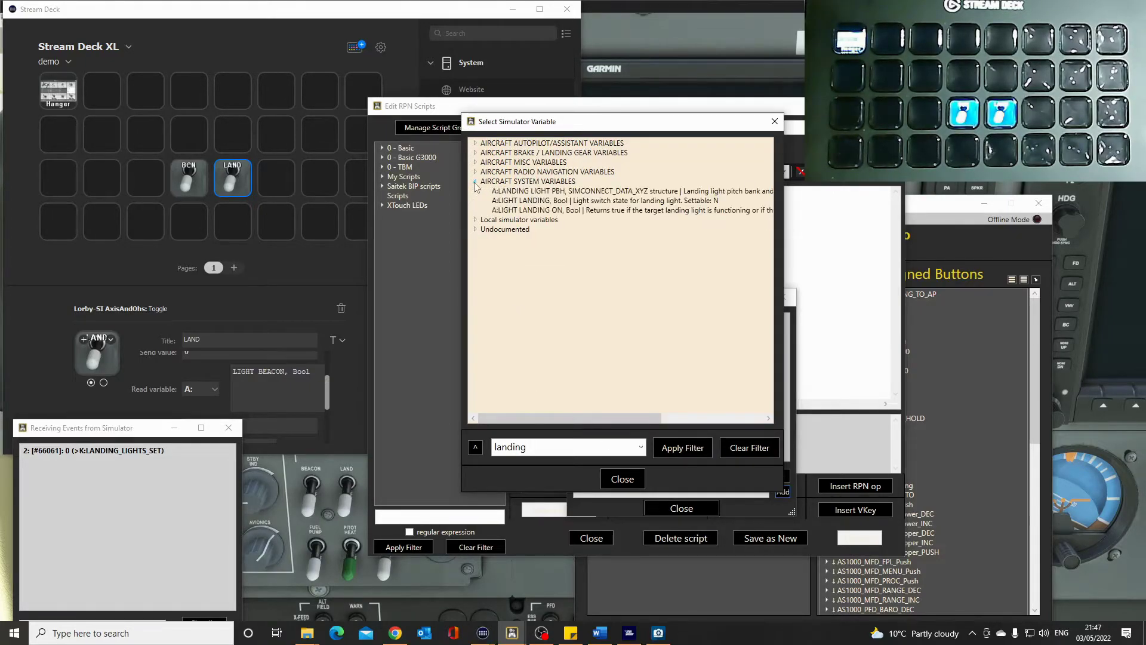
left_click(544, 201)
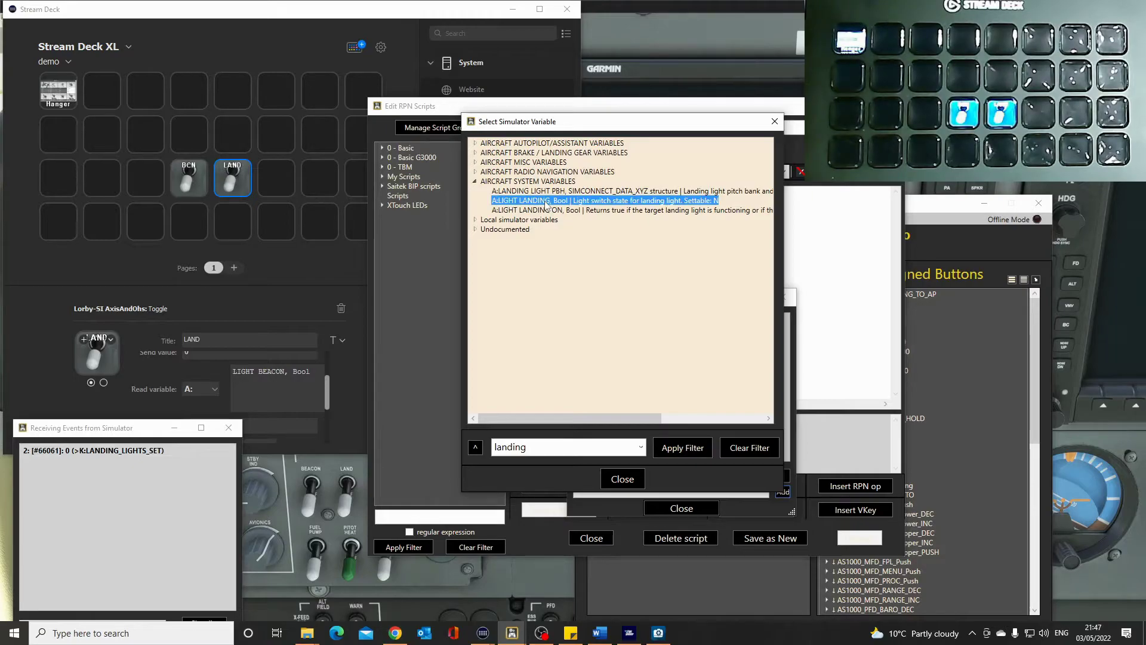
left_click(622, 478)
left_click(782, 491)
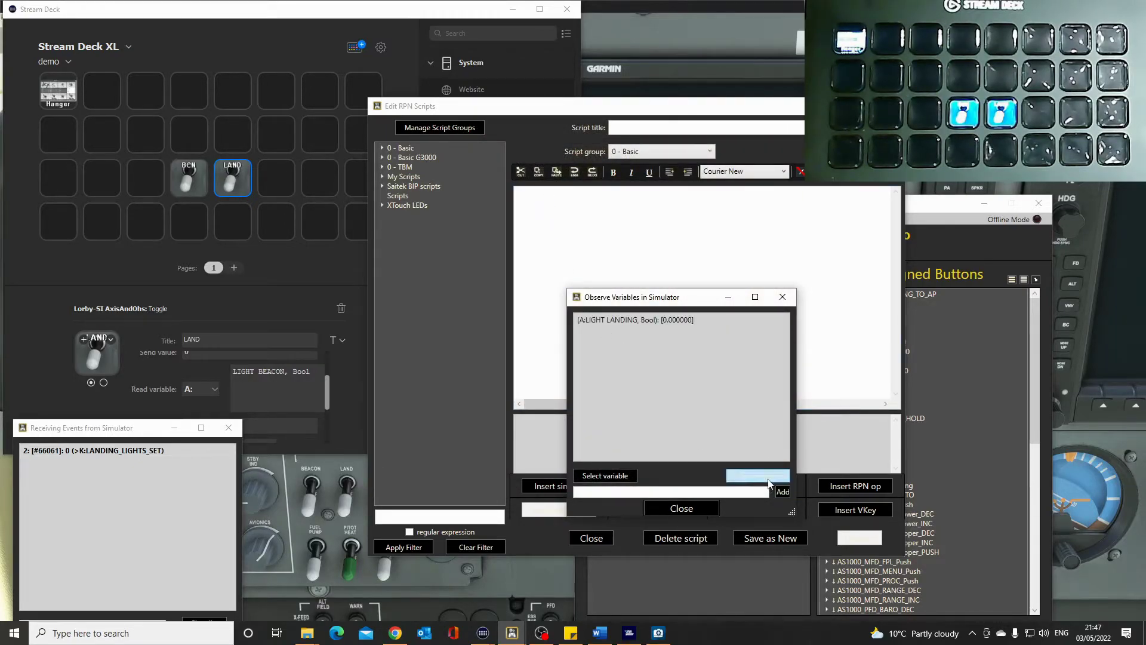
Flip the cockpit LAND light switch on and off to check the observed variable, and return to the script editor.
left_click(349, 491)
left_click(349, 486)
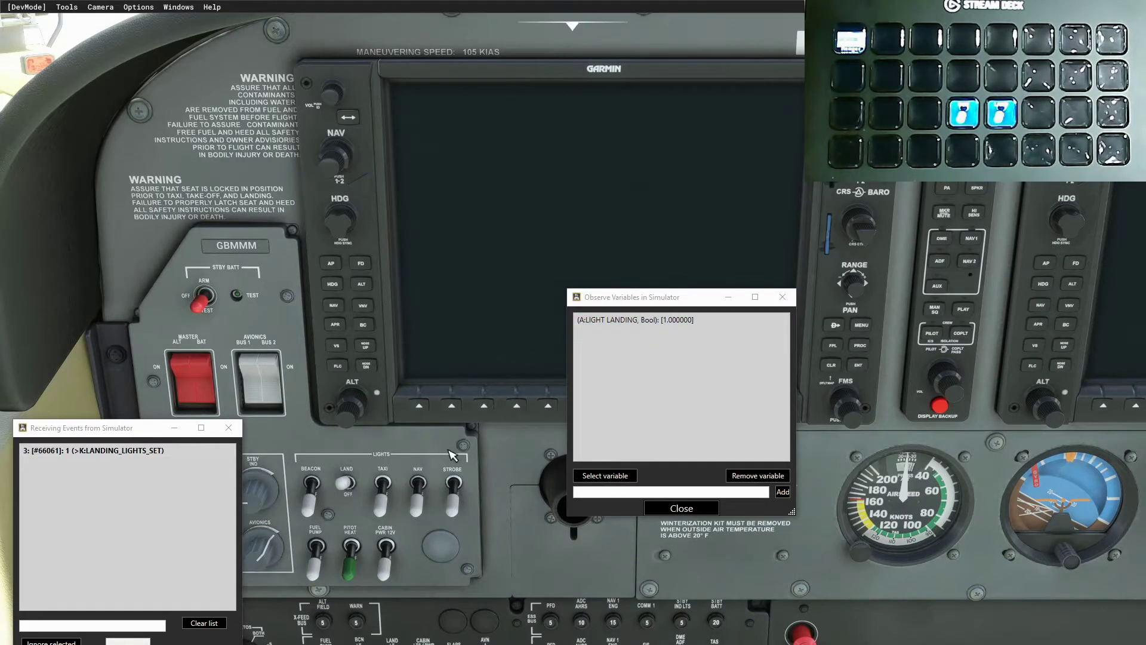
left_click(349, 489)
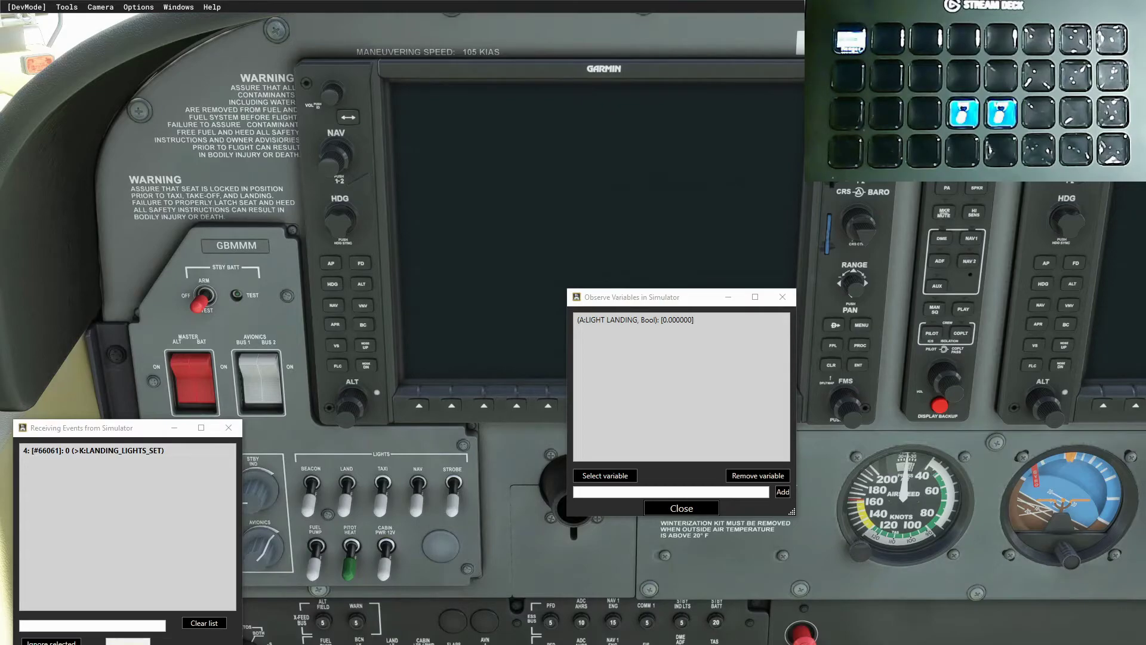
key("alt+Tab")
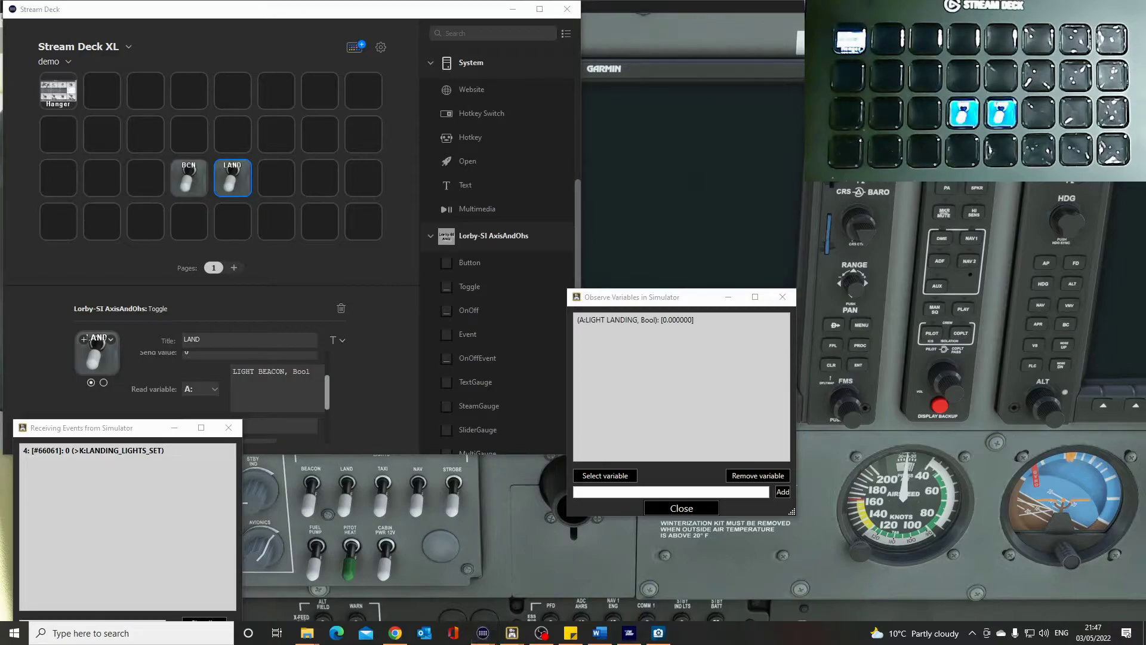
key("alt+Tab")
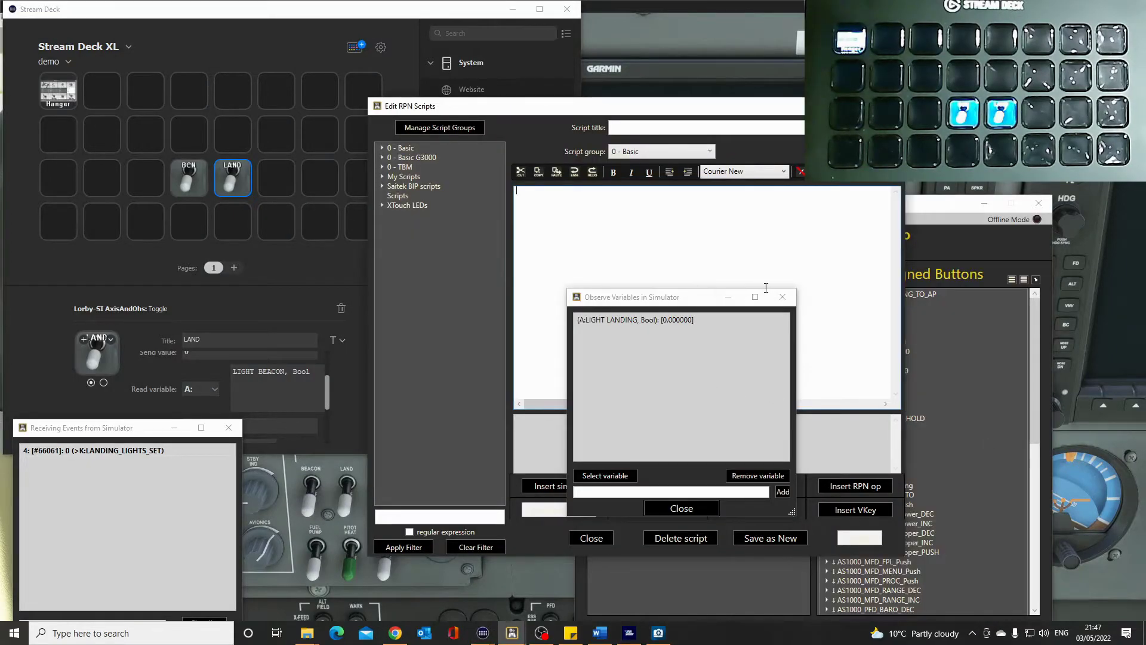
Move the variable observer aside, filter the script editor's simulator variables by "landing" and select LIGHT LANDING, Bool under AIRCRAFT SYSTEM VARIABLES.
left_click_drag(698, 305, 966, 483)
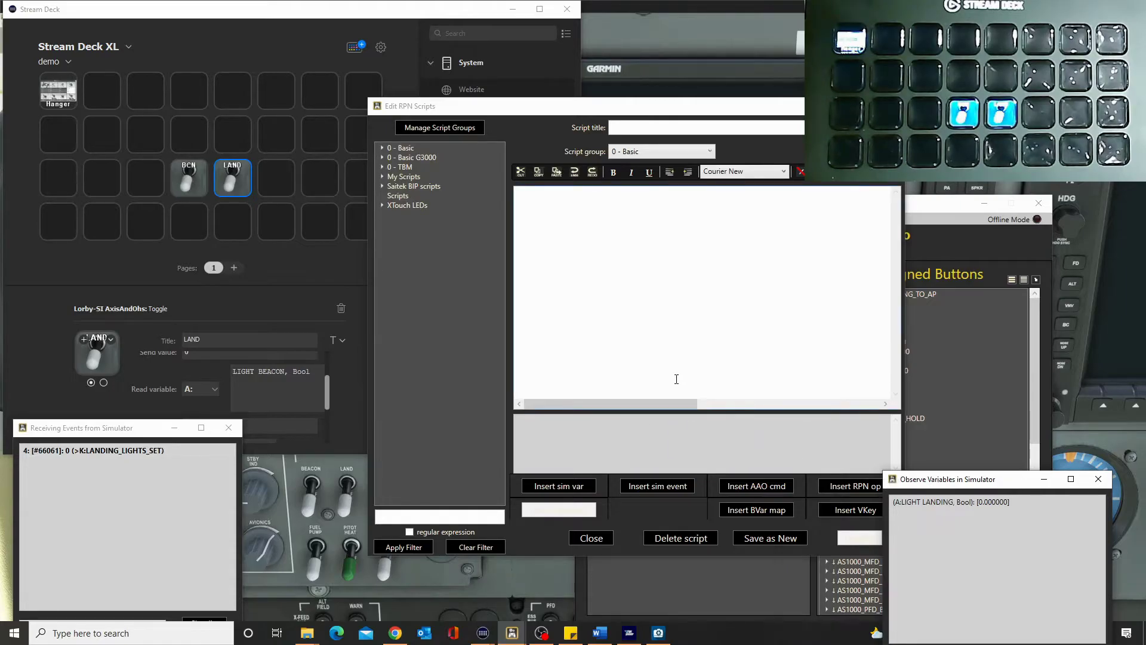
left_click(571, 490)
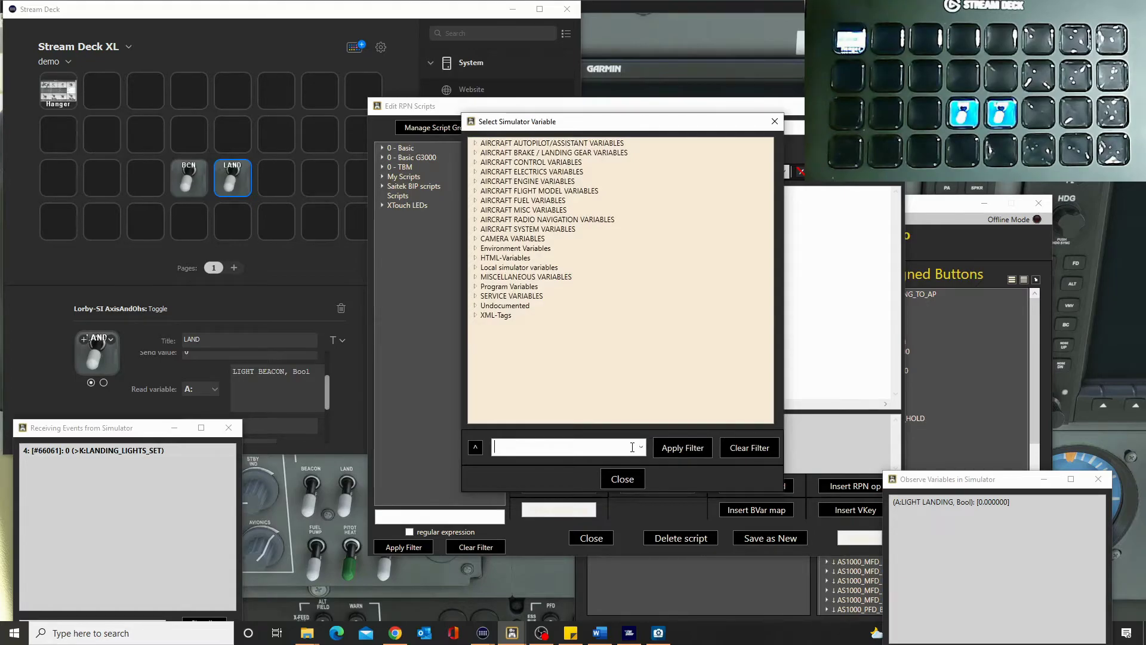
type("landing")
key("Return")
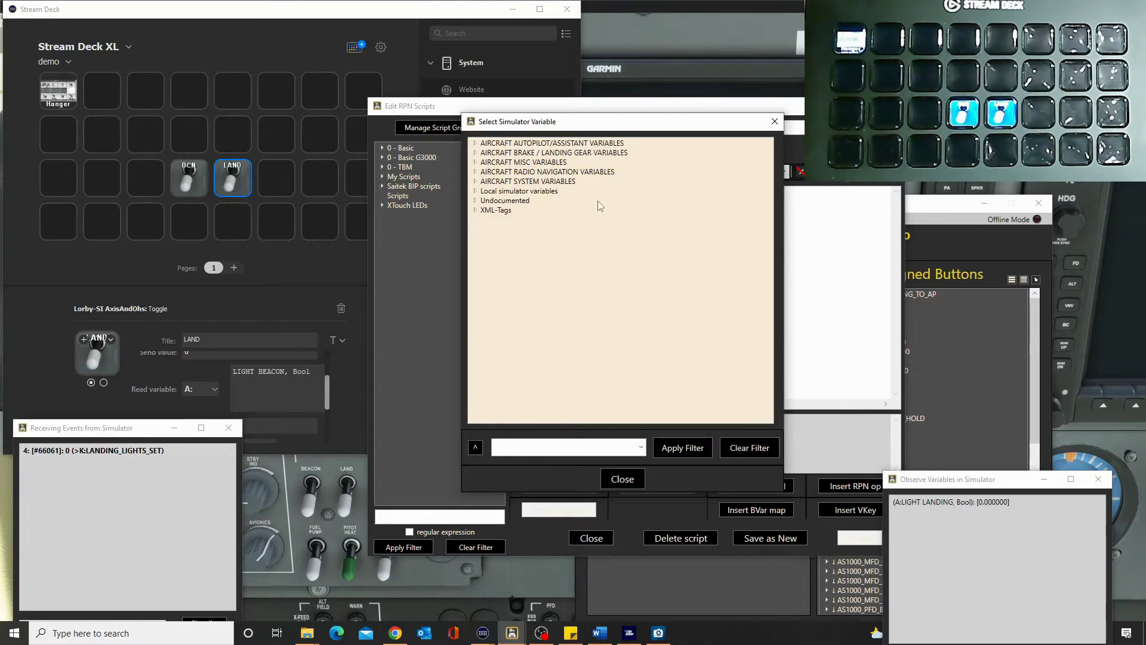
left_click(475, 182)
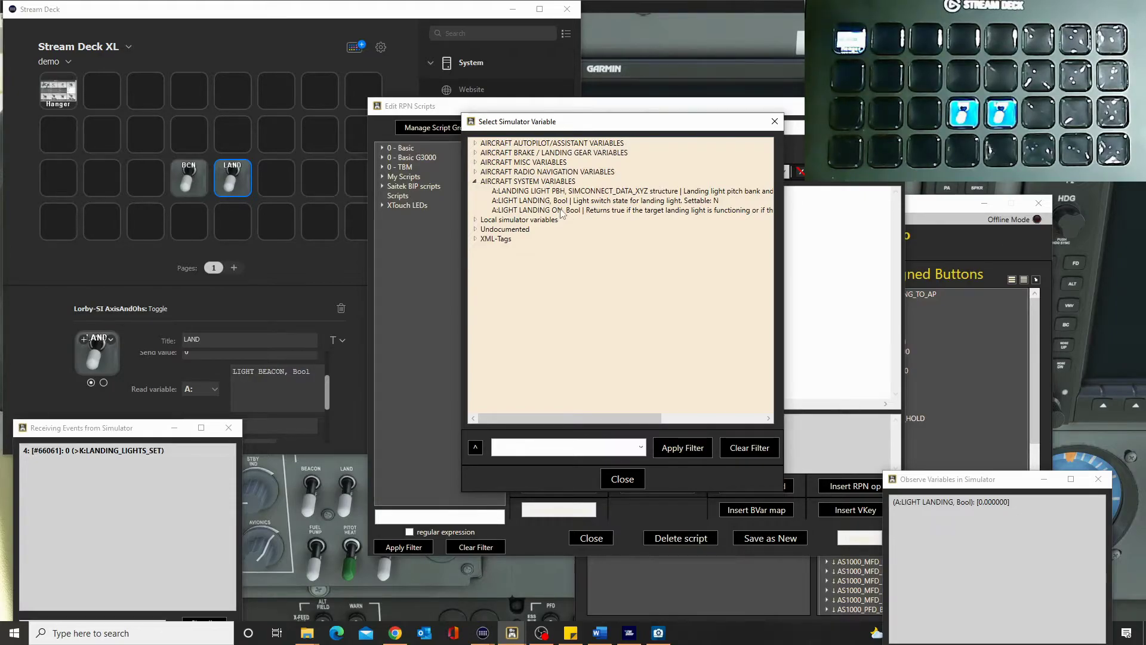
left_click(531, 203)
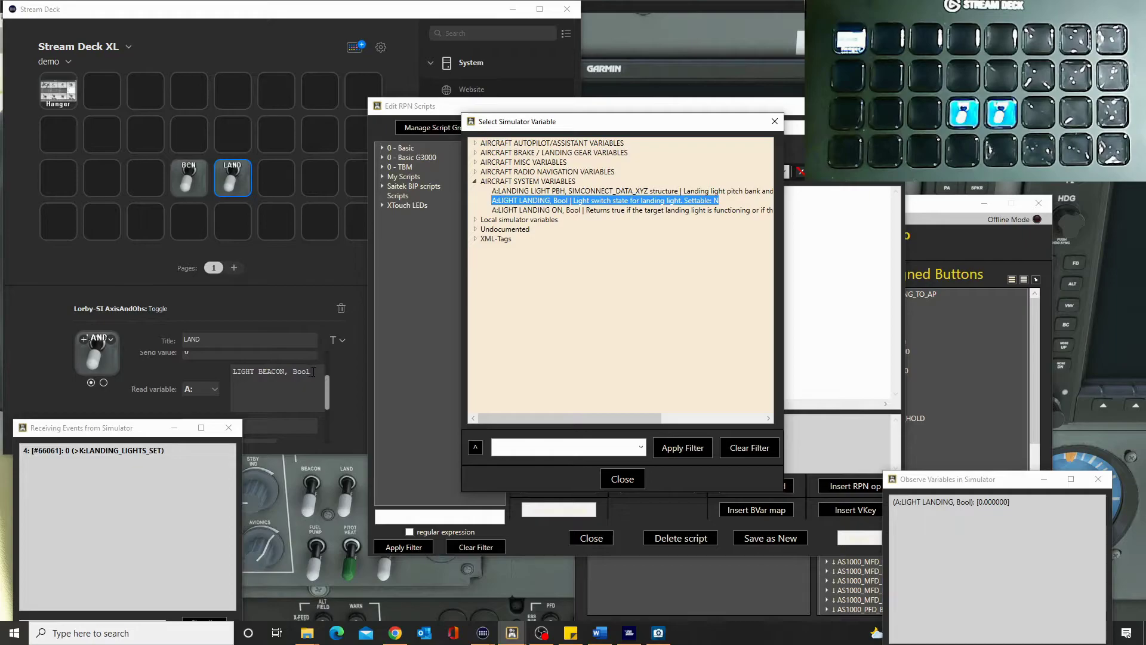
Set the LAND key's read variable to LIGHT LANDING, Bool, close the variable selector and submit the key settings.
left_click_drag(314, 371, 226, 370)
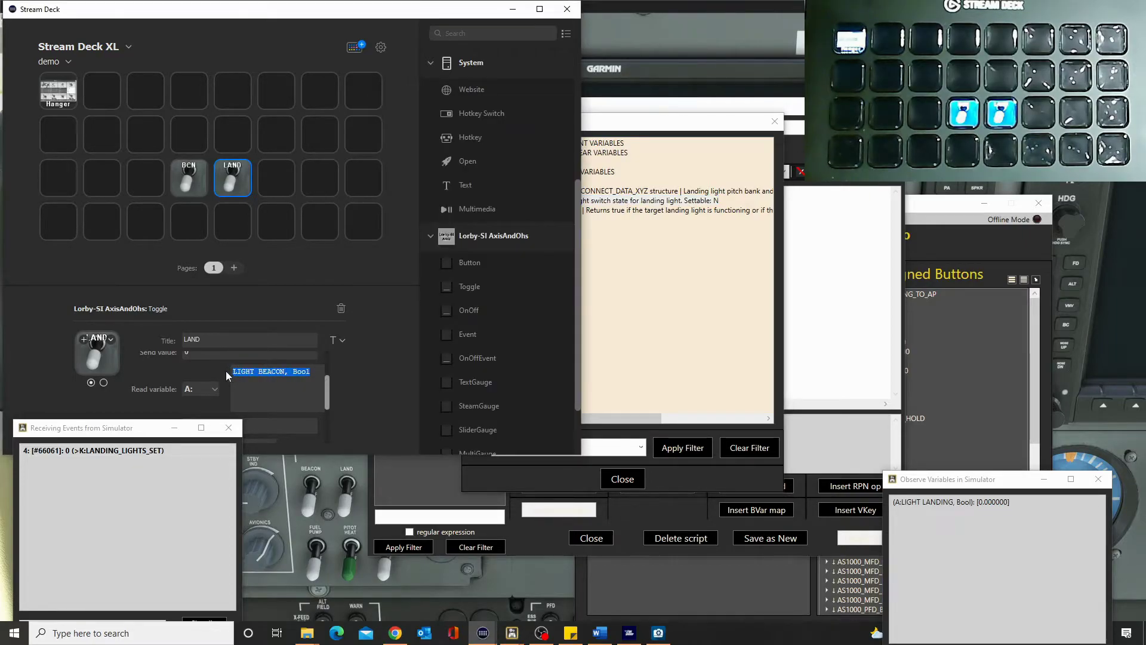
type("LIGHT LANDING, Bool")
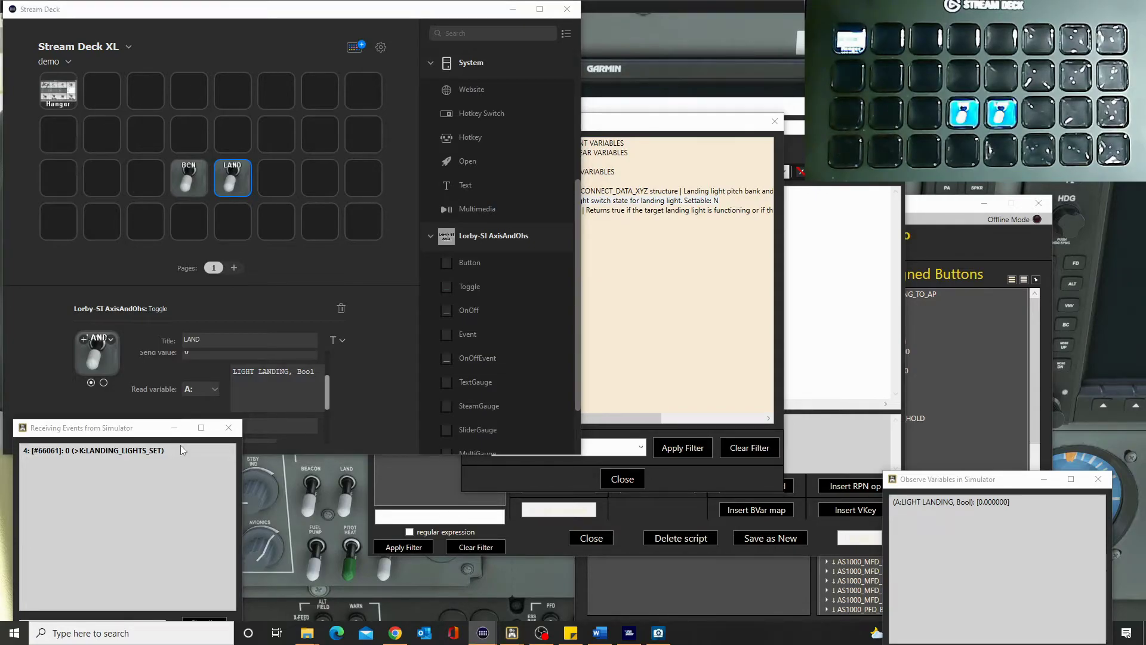
left_click(398, 514)
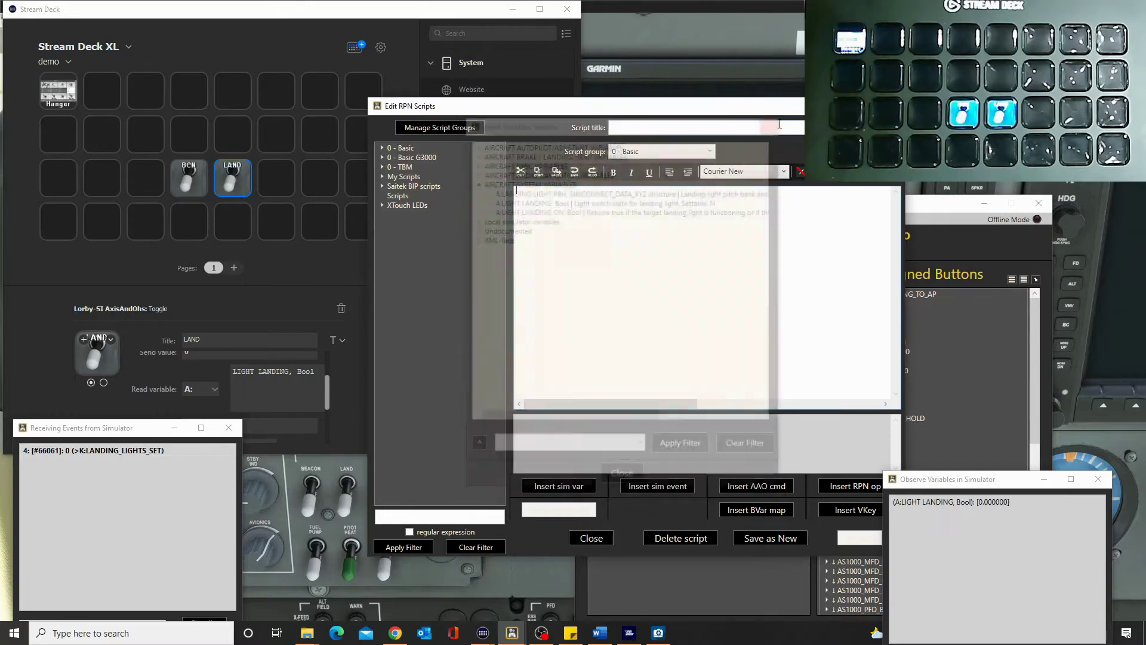
left_click_drag(327, 394, 331, 444)
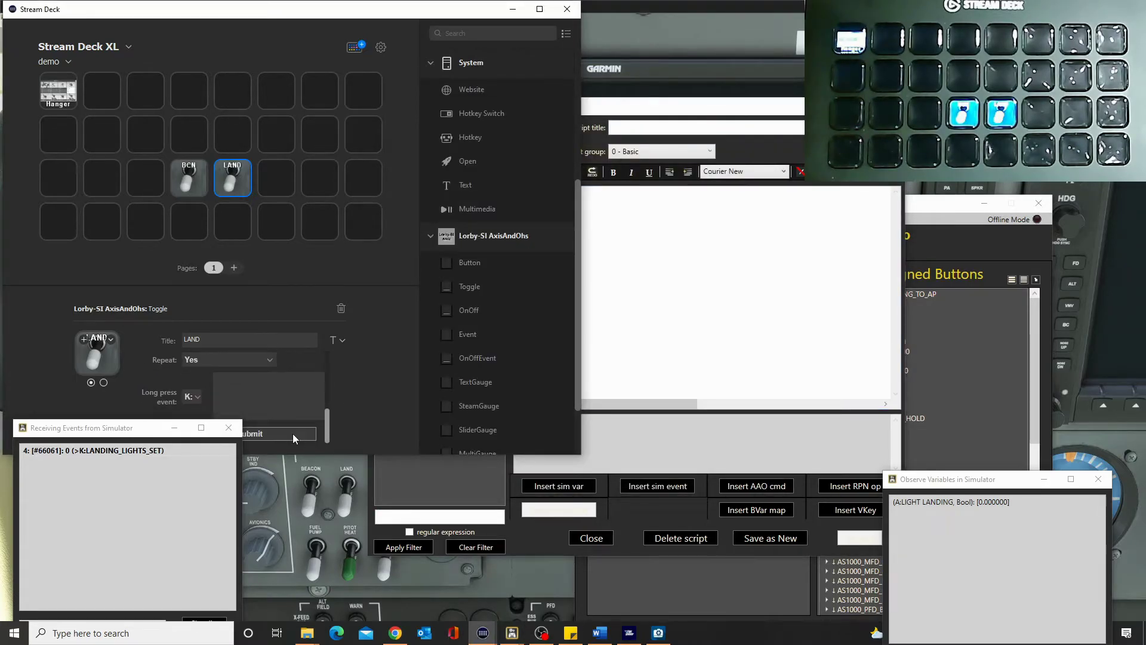
left_click(401, 498)
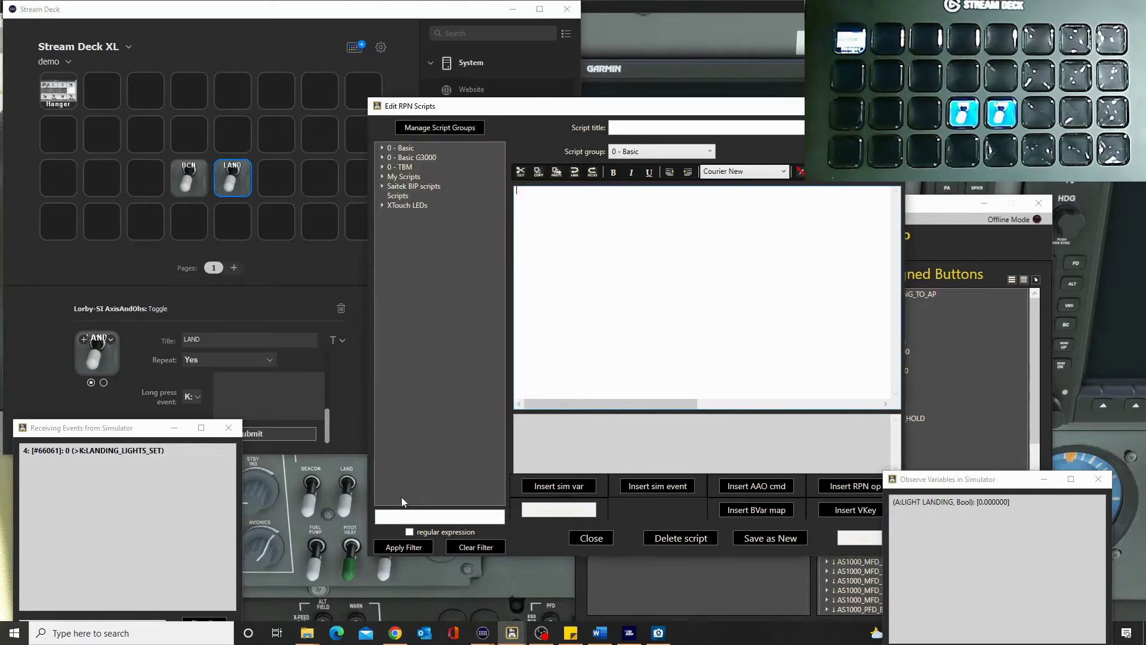
Clear the received simulator events and flip the cockpit TAXI light switch on and off to read its event.
left_click(351, 484)
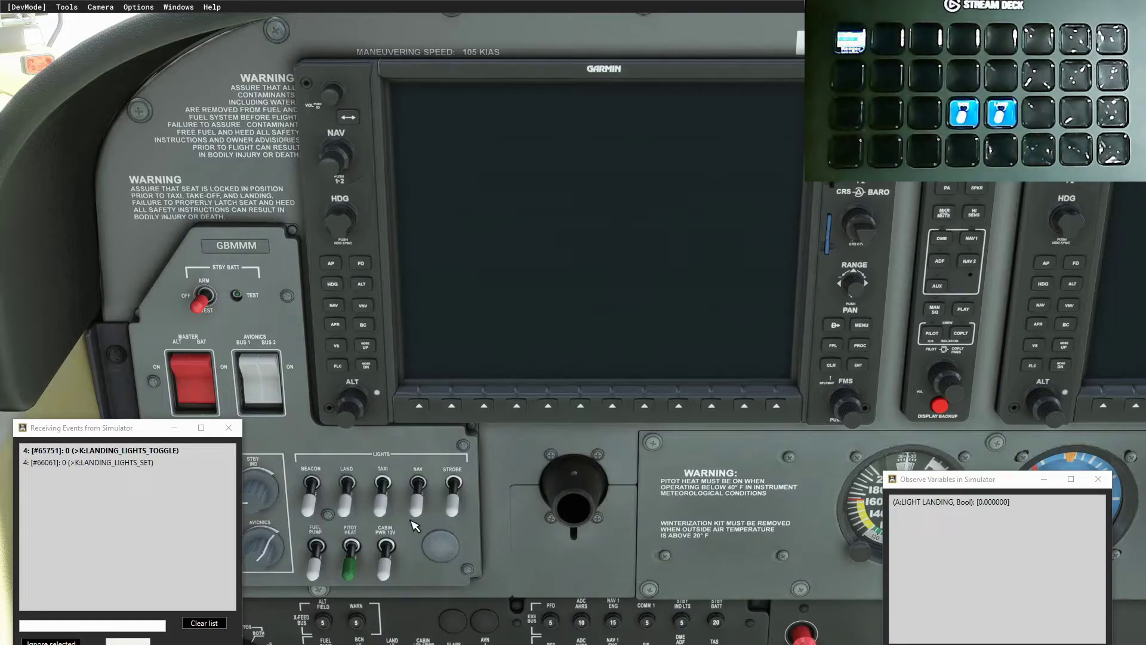
left_click(210, 624)
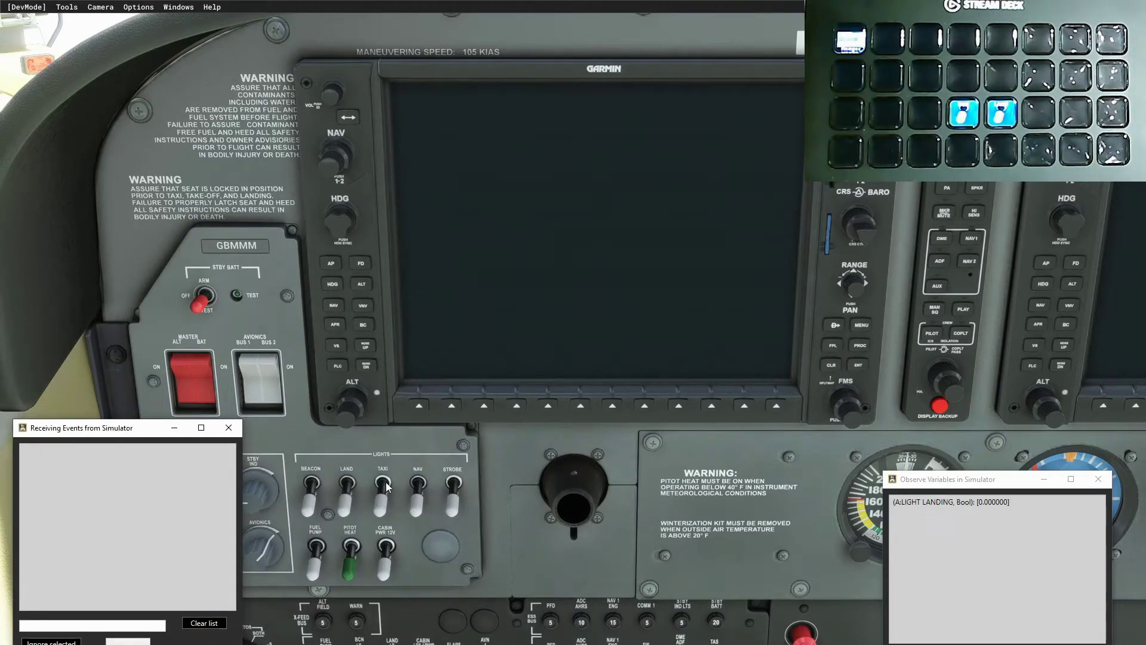
left_click_drag(386, 488, 387, 514)
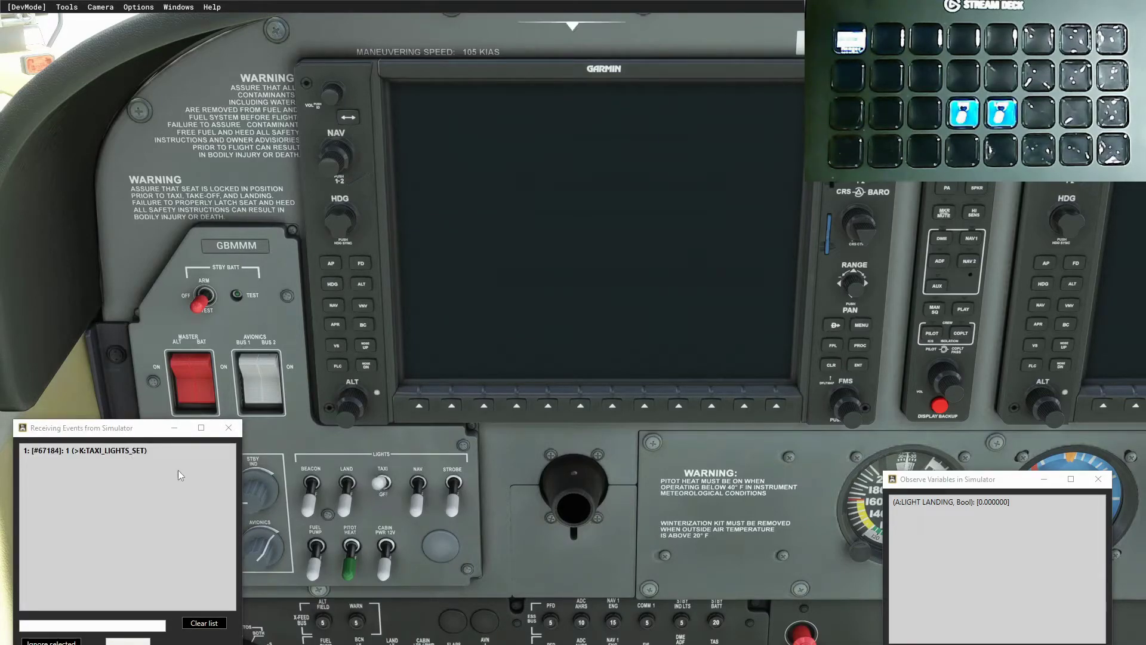
left_click(388, 499)
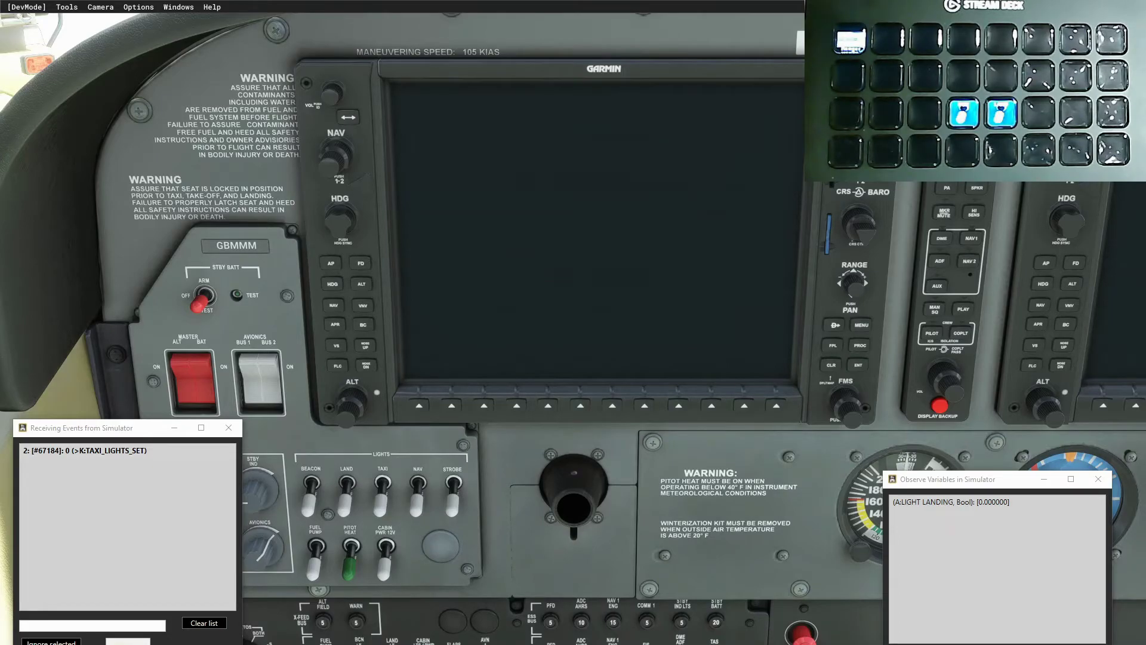
Copy the LAND toggle key and paste it into the empty slot beside it.
key("alt+Tab")
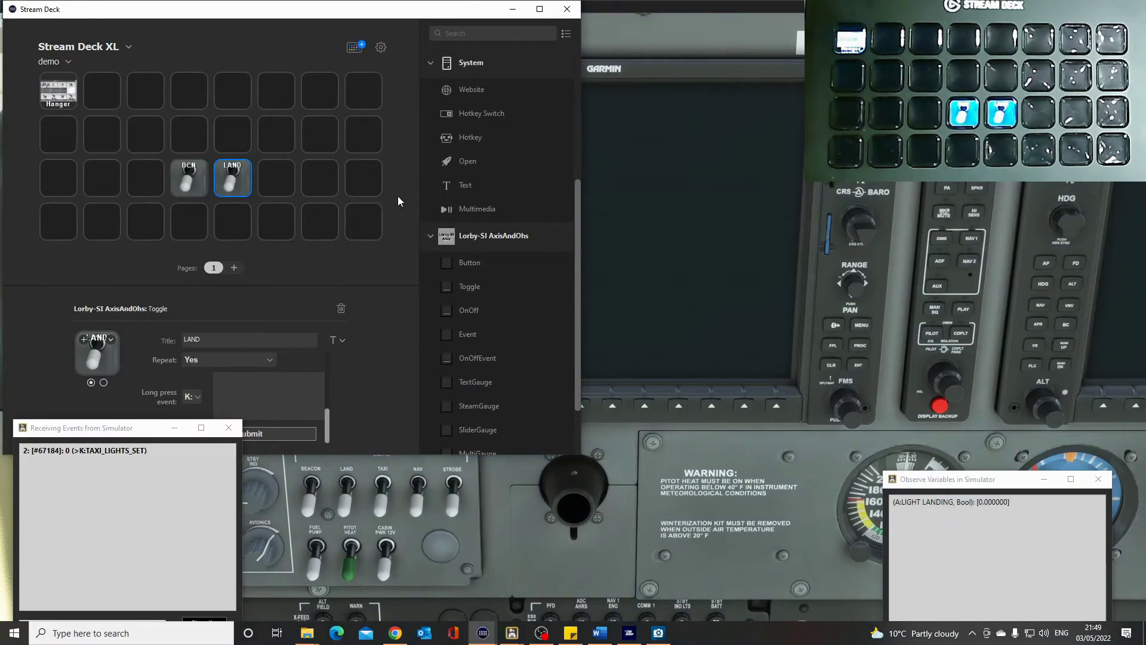
right_click(231, 178)
left_click(272, 187)
right_click(276, 181)
left_click(303, 188)
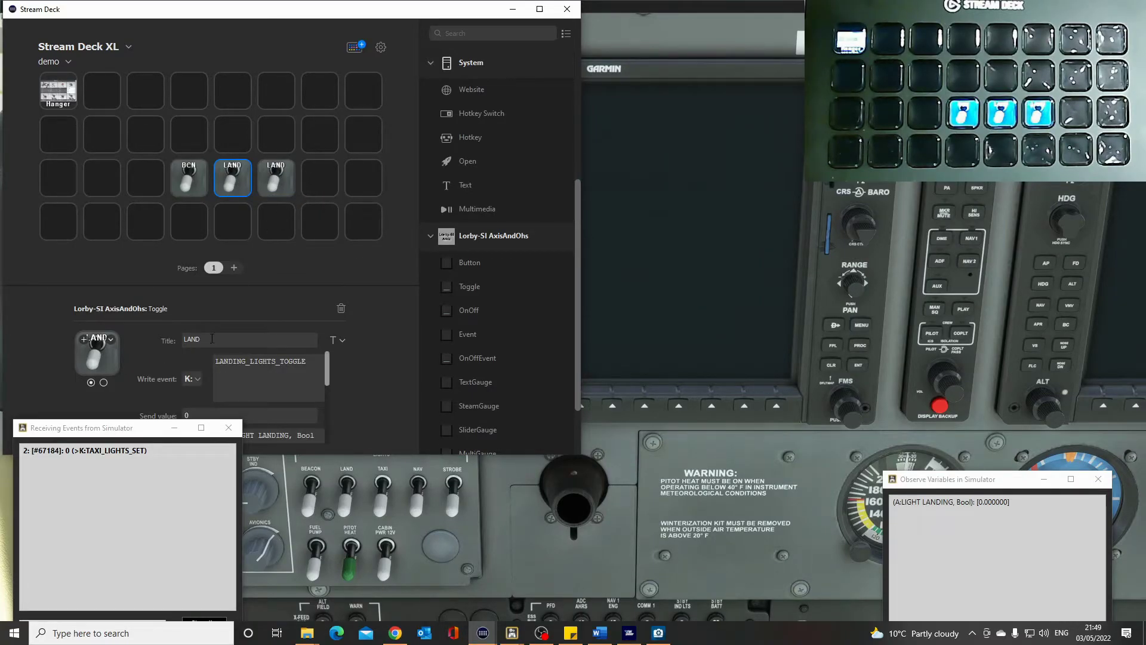
Title the pasted toggle key TAXI and change its write event to TAXI_LIGHTS_TOGGLE.
left_click_drag(211, 338, 170, 337)
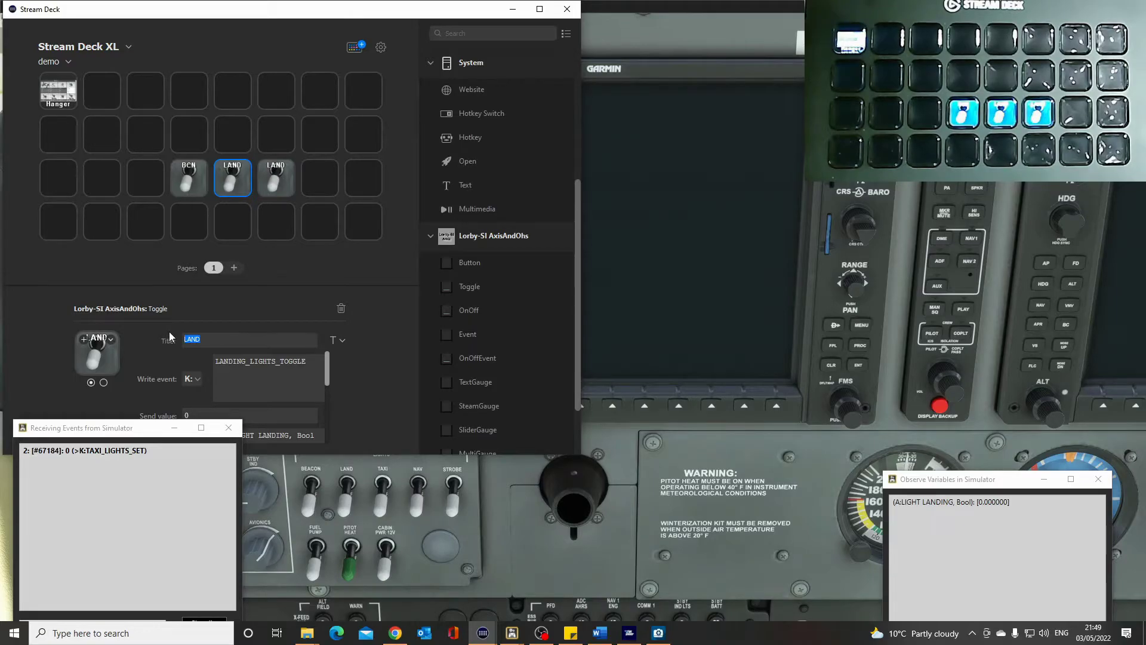
type("TAXI")
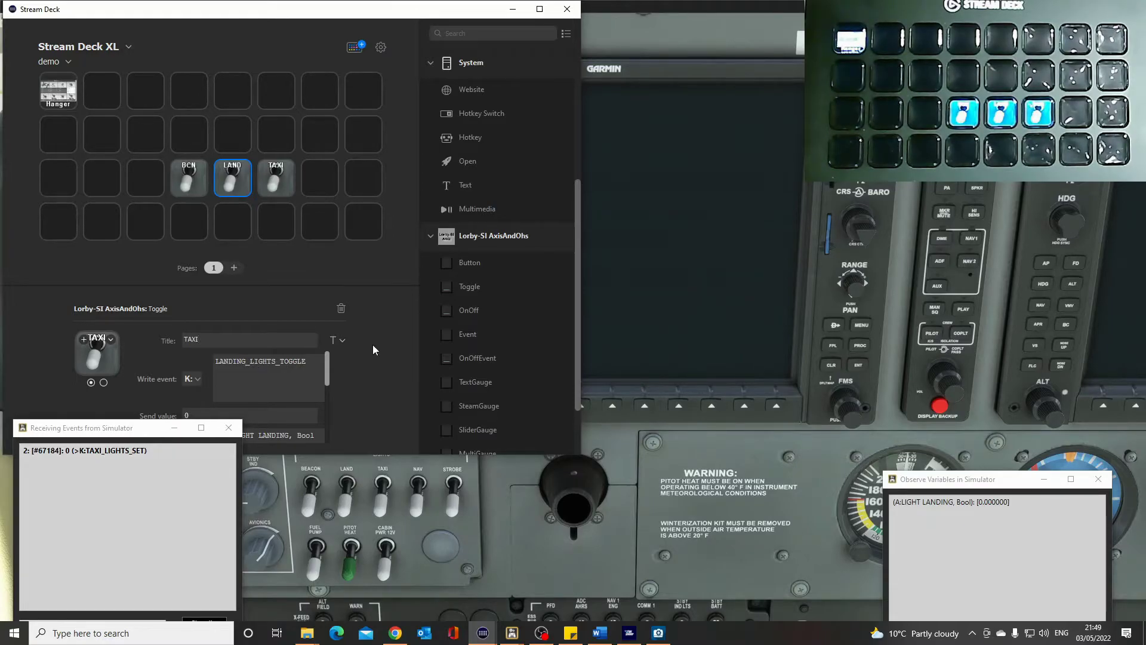
key("BackSpace")
key("BackSpace")
key("BackSpace")
key("BackSpace")
key("BackSpace")
key("BackSpace")
key("BackSpace")
type("TAXI")
Set the TAXI key's read variable to LIGHT TAXI, Bool and submit the key settings.
left_click_drag(327, 373, 328, 395)
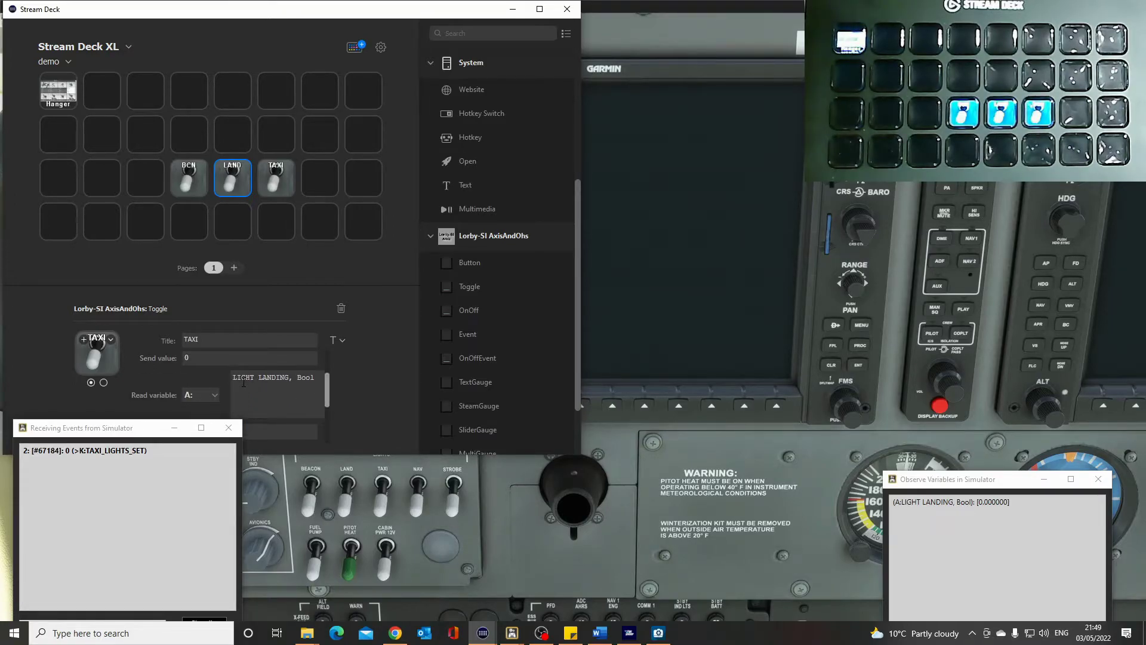
left_click_drag(290, 377, 261, 380)
type("TAXI")
left_click_drag(328, 388, 331, 424)
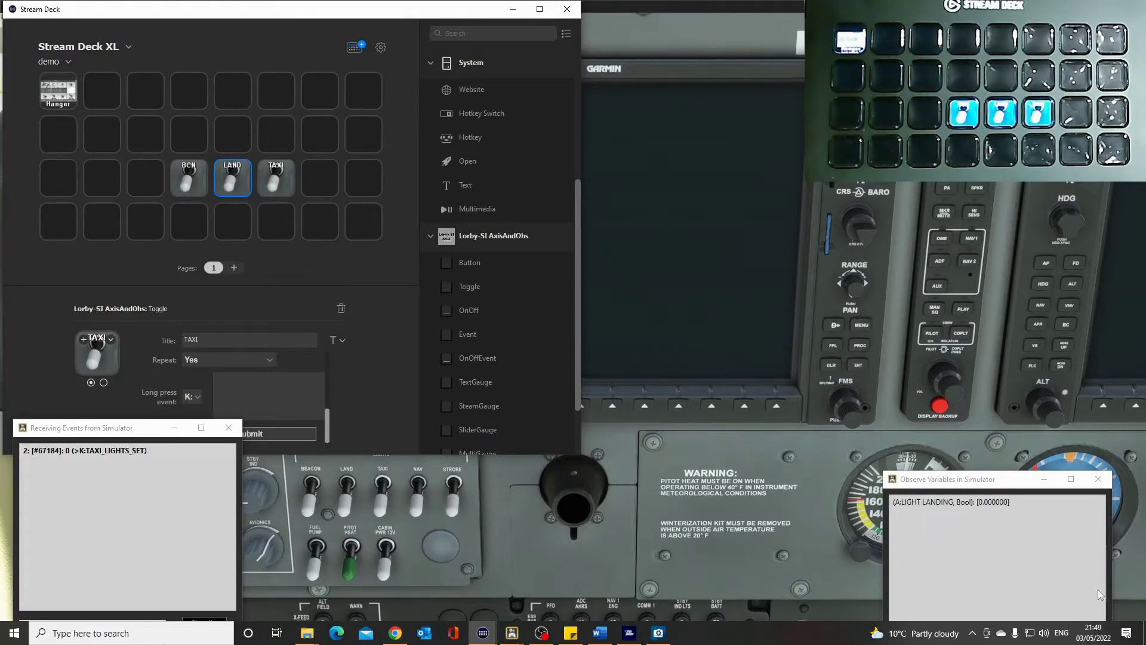
key("alt+Tab")
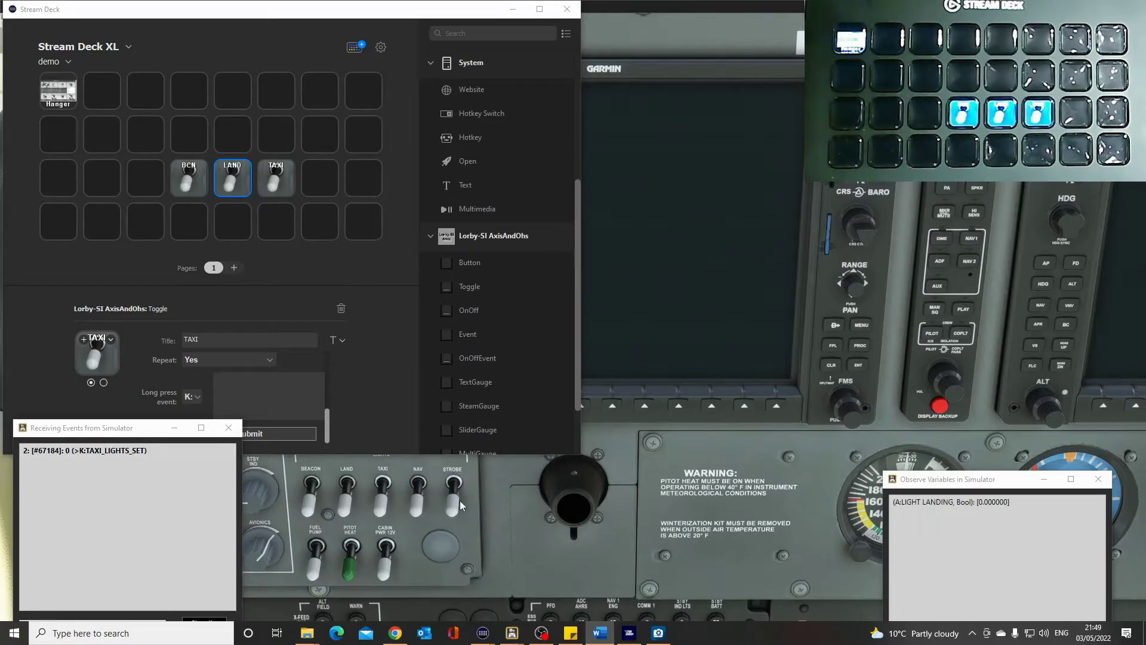
left_click(546, 554)
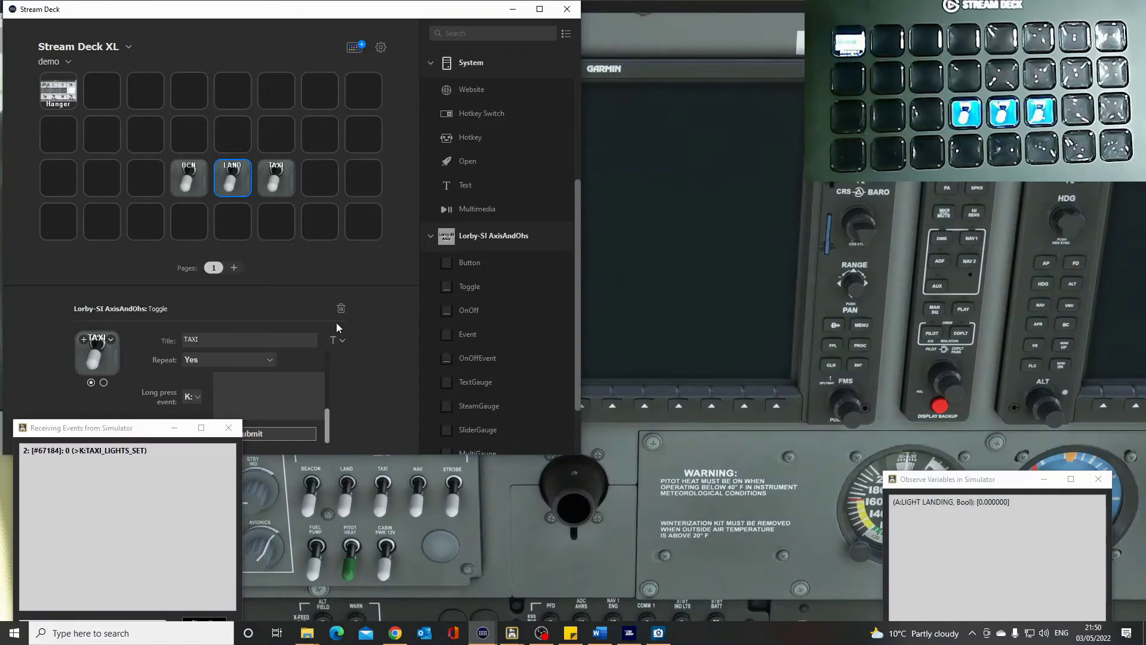
In the AxisAndOhs script editor, filter the simulator events by taxi and select TOGGLE_TAXI_LIGHTS under the aircraft electrical events.
left_click_drag(327, 435, 320, 375)
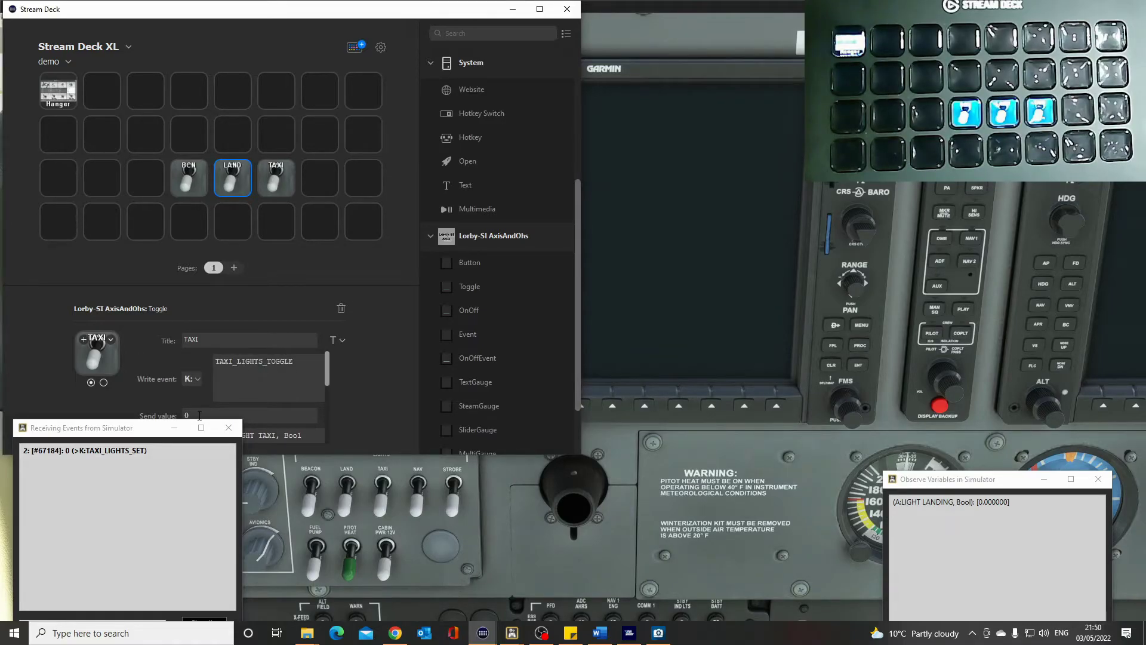
left_click_drag(153, 427, 145, 464)
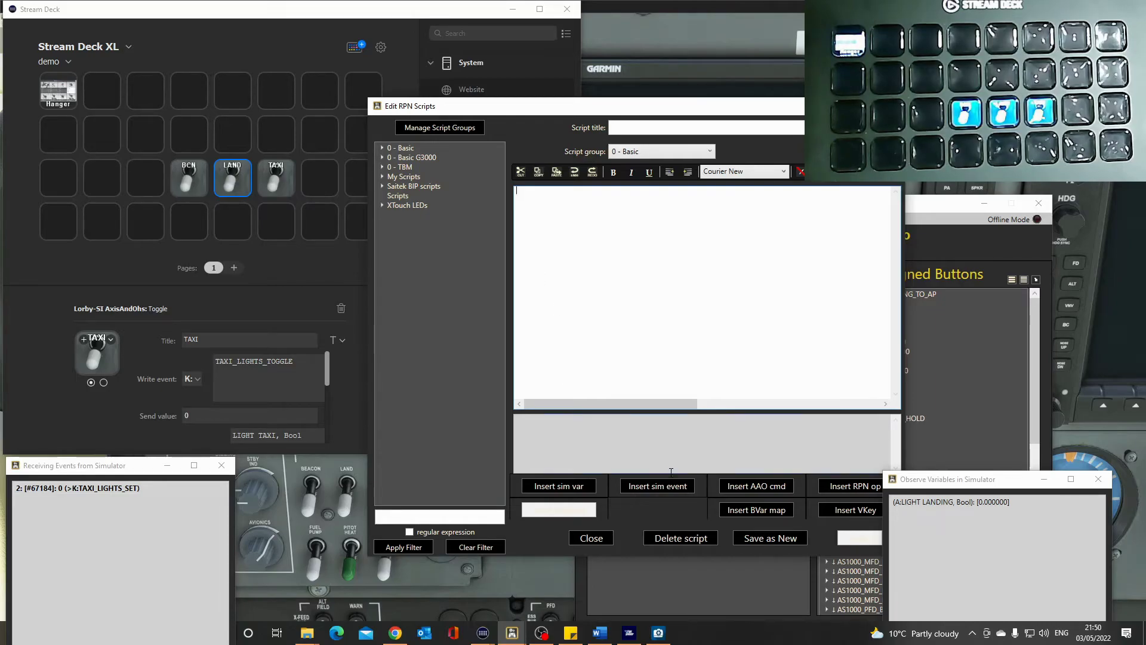
left_click(676, 492)
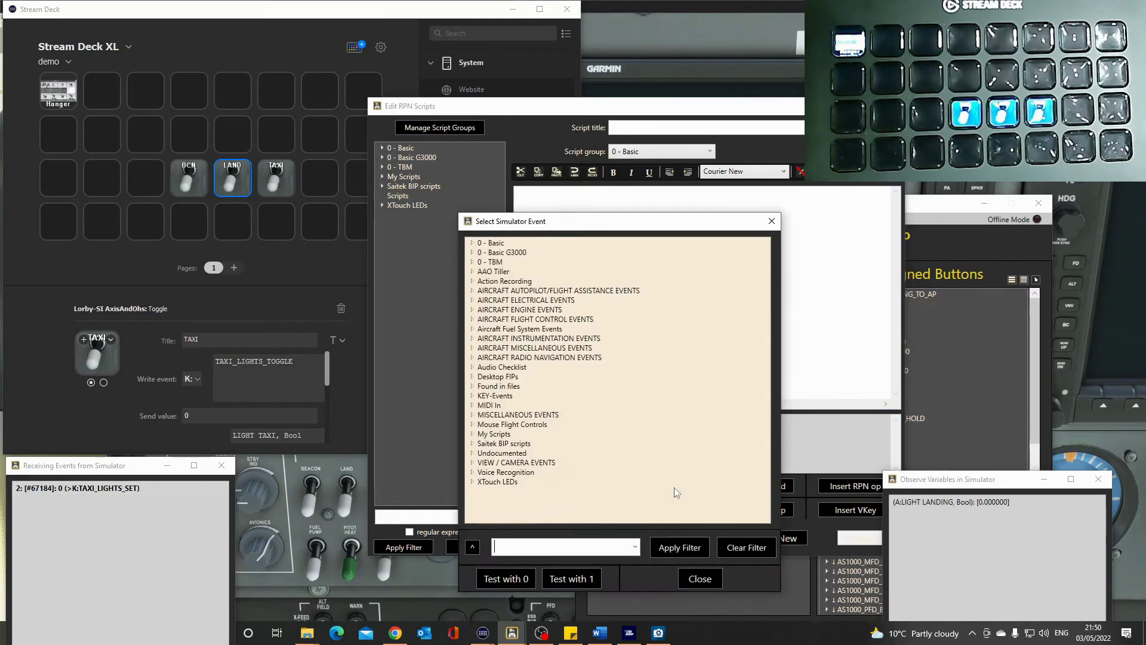
left_click(554, 546)
type("taxi")
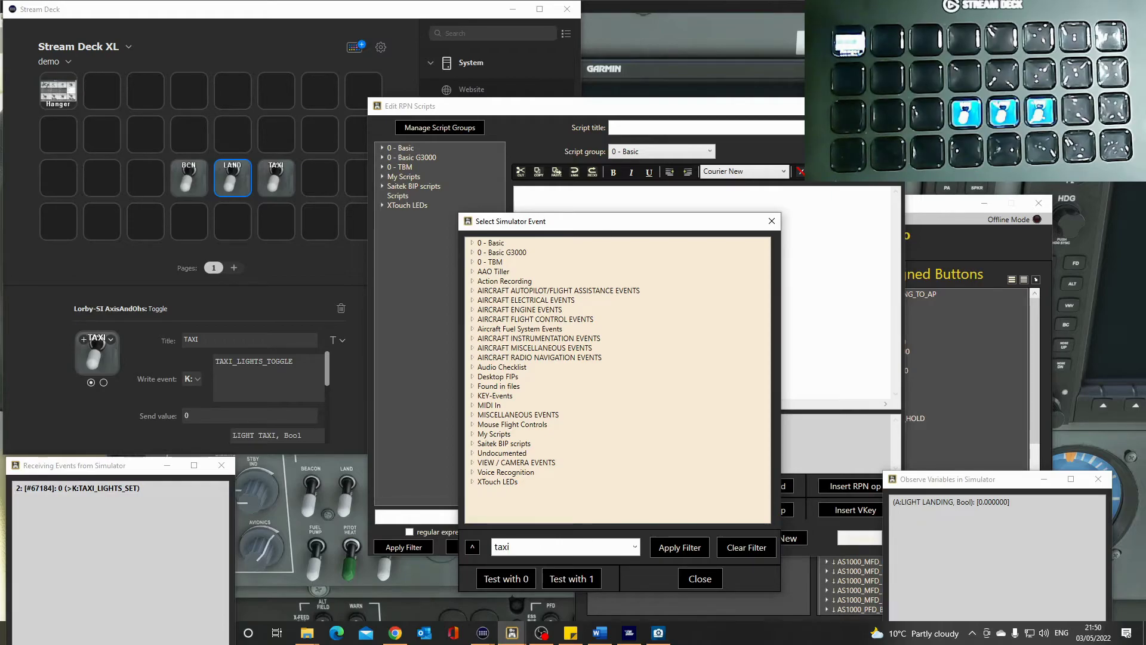
key("Return")
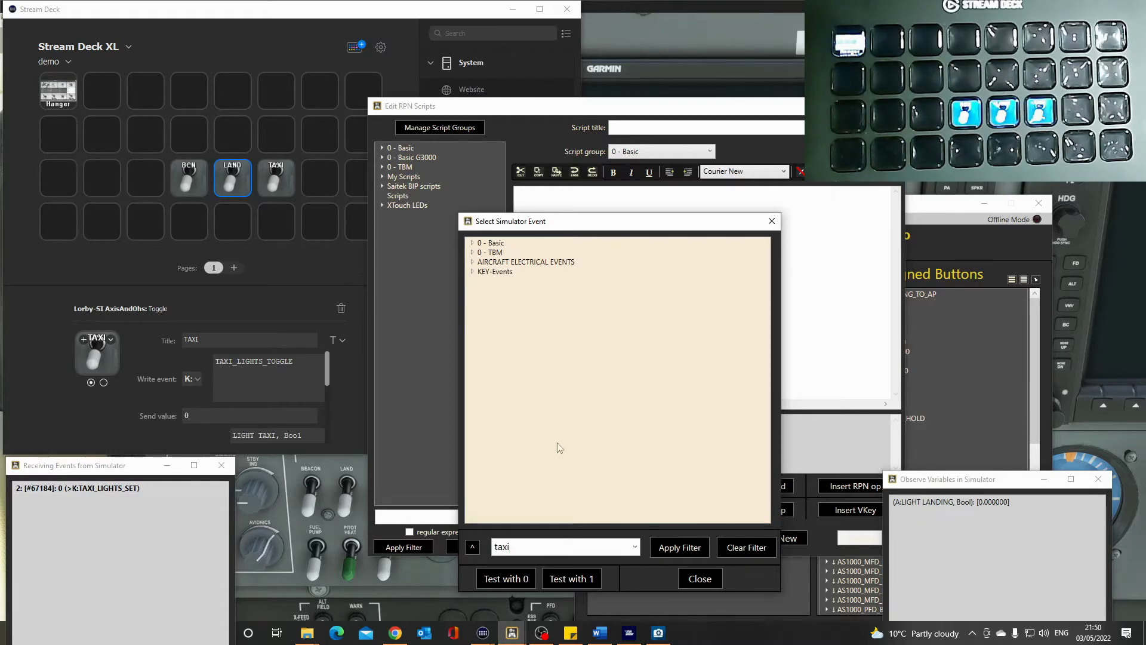
left_click(472, 262)
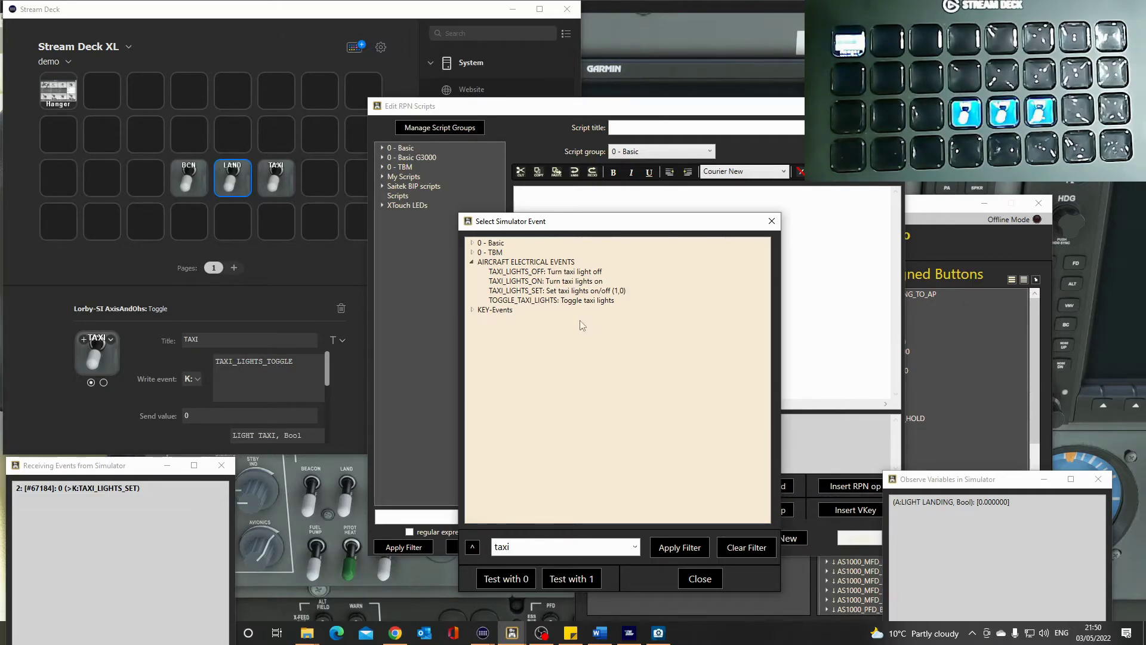
left_click(530, 301)
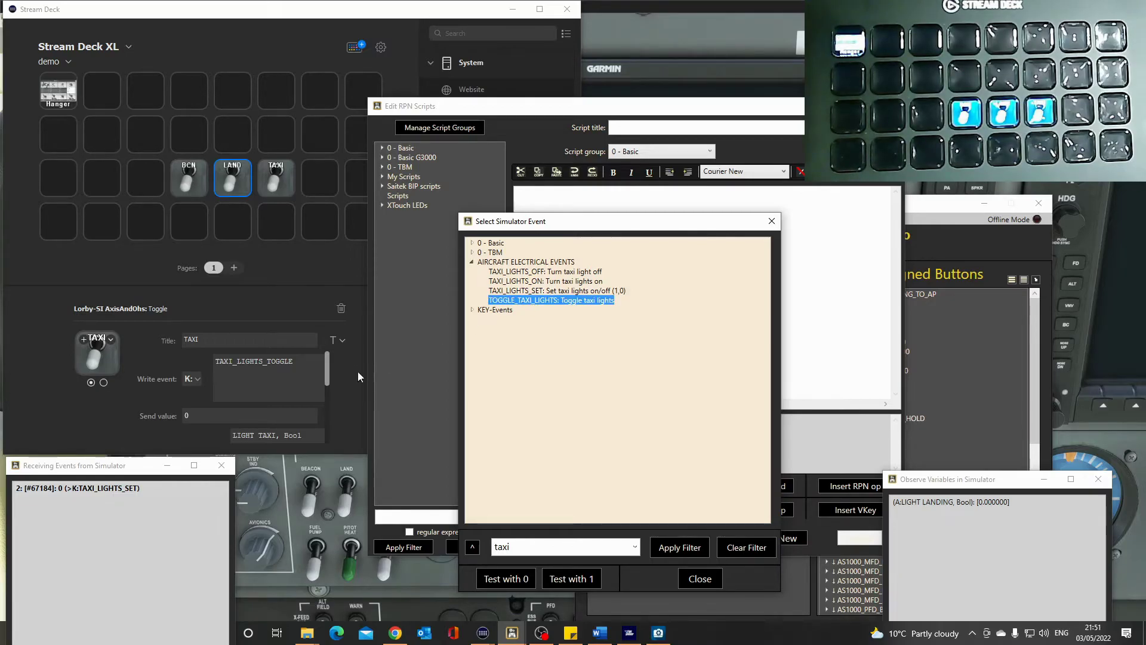
Replace the TAXI key's write event in Stream Deck with TOGGLE_TAXI_LIGHTS and close the simulator event list.
double_click(286, 386)
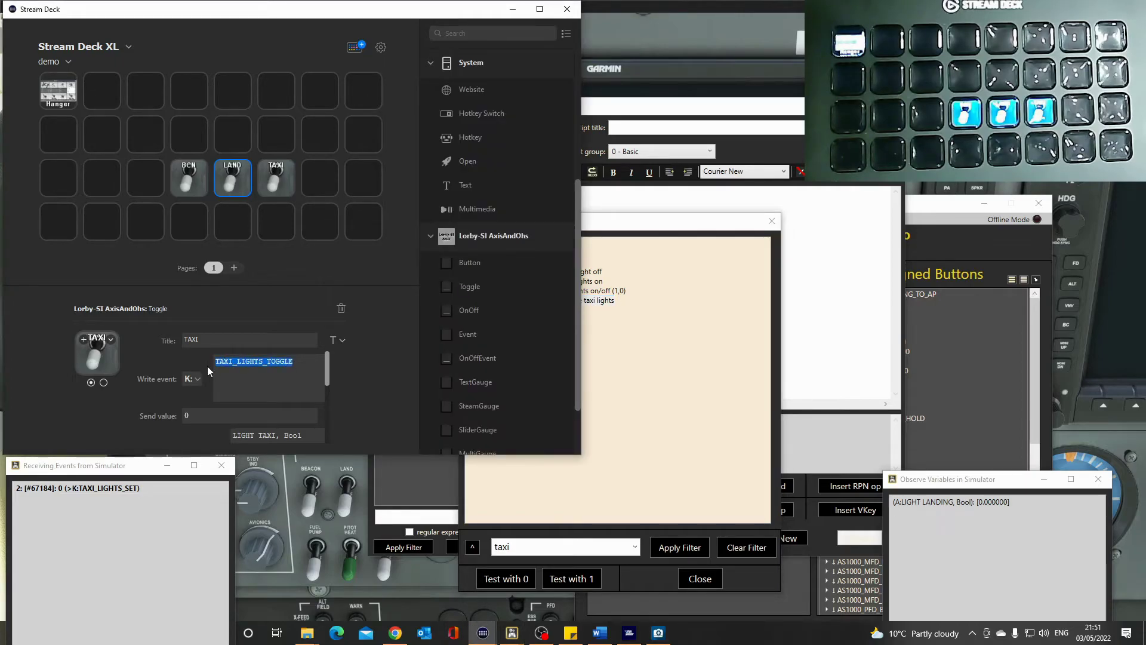
key("ctrl+v")
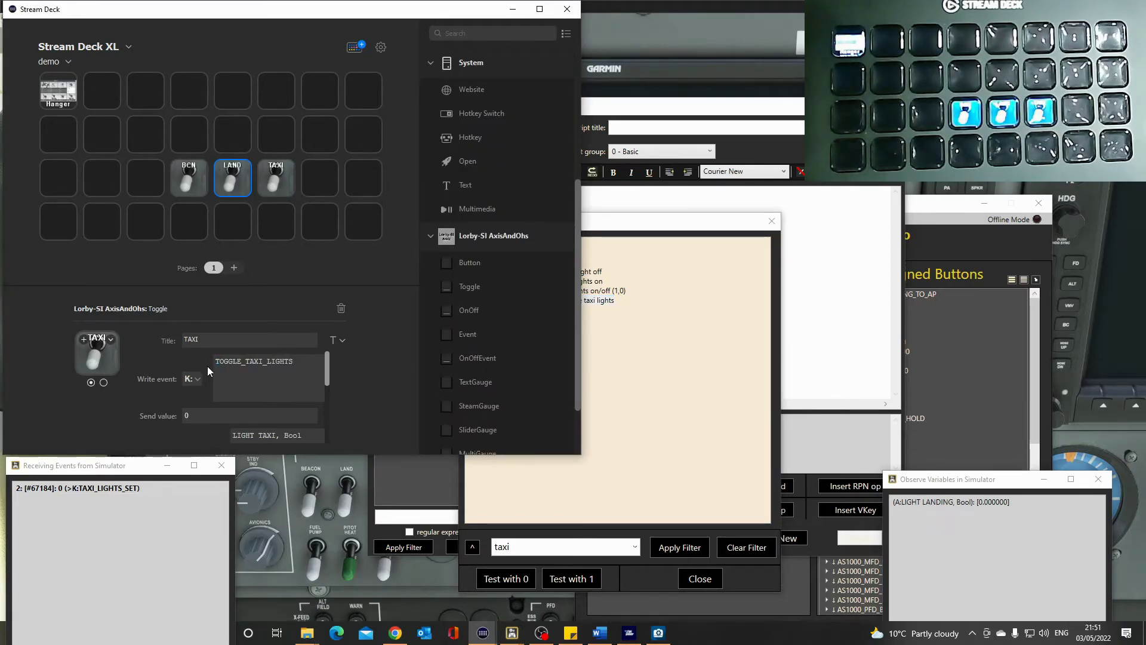
left_click(771, 222)
Check the TAXI key's read variable against the aircraft system variables filtered by taxi and submit the key settings.
mouse_move(327, 376)
left_mouse_down()
mouse_move(325, 407)
mouse_move(324, 392)
left_mouse_up()
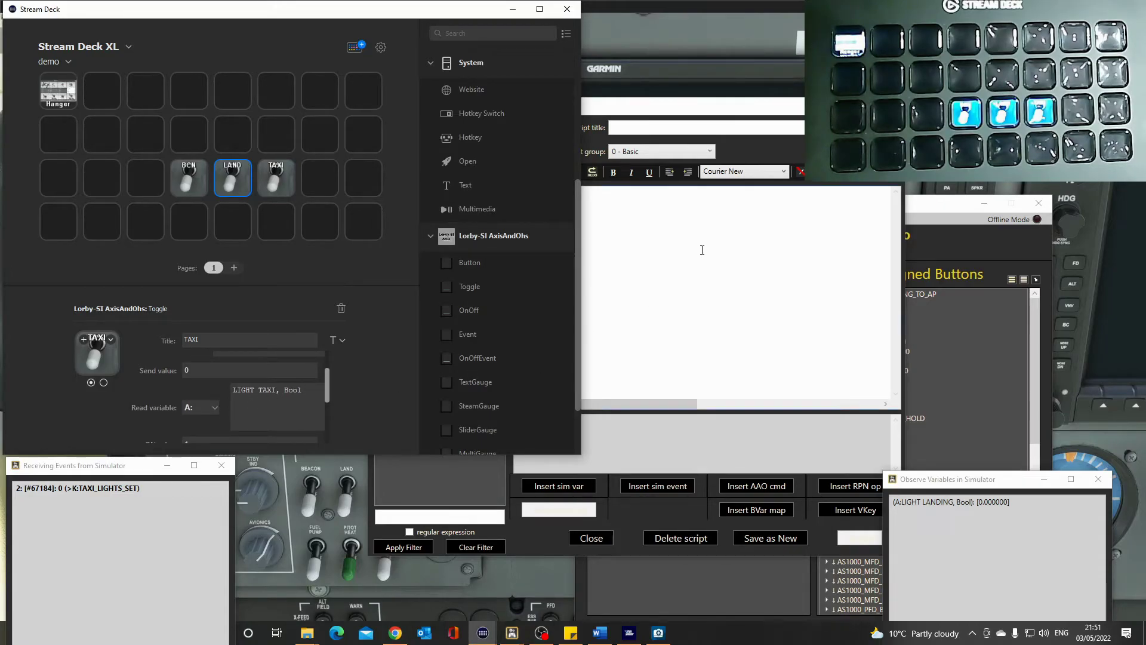
left_click(543, 490)
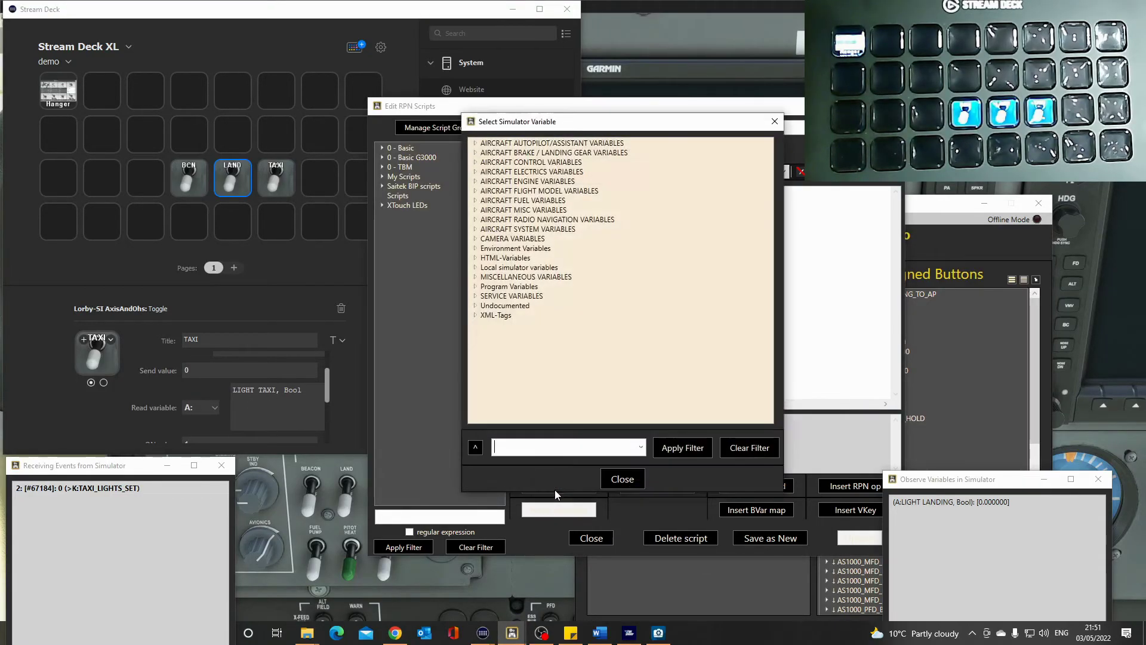
type("taxi")
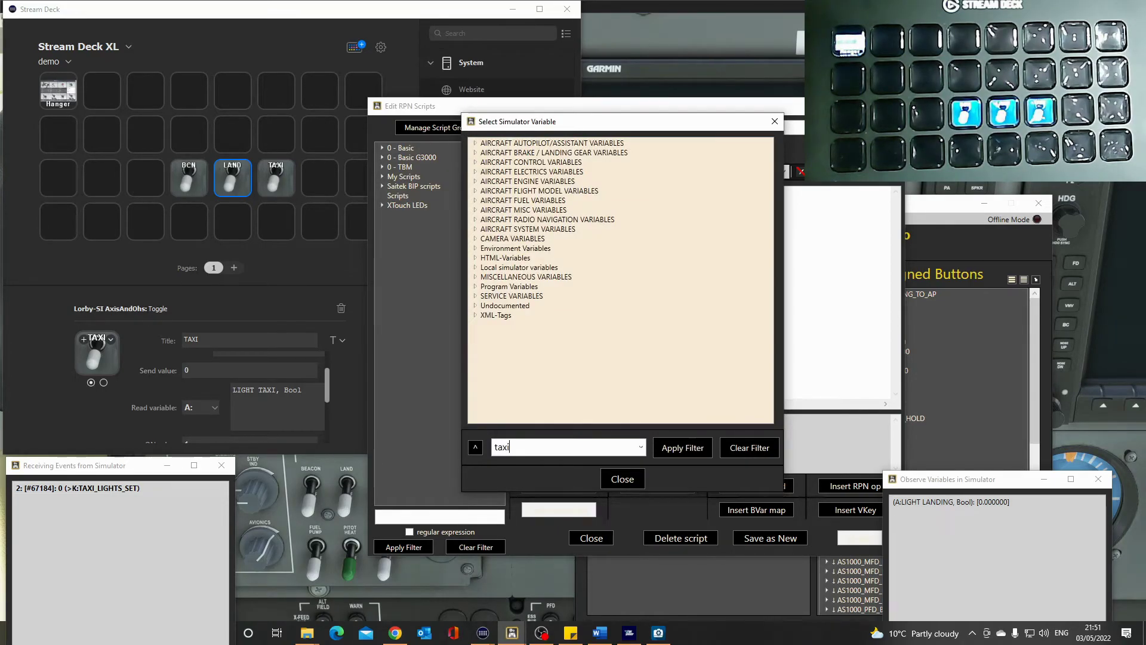
key("Return")
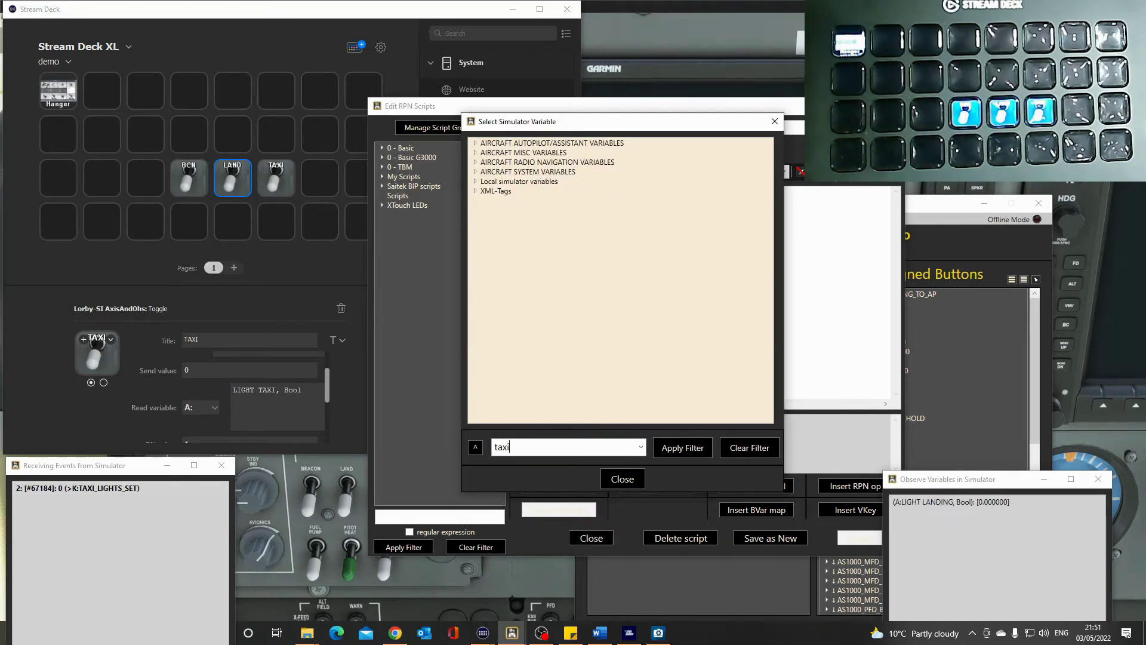
left_click(475, 172)
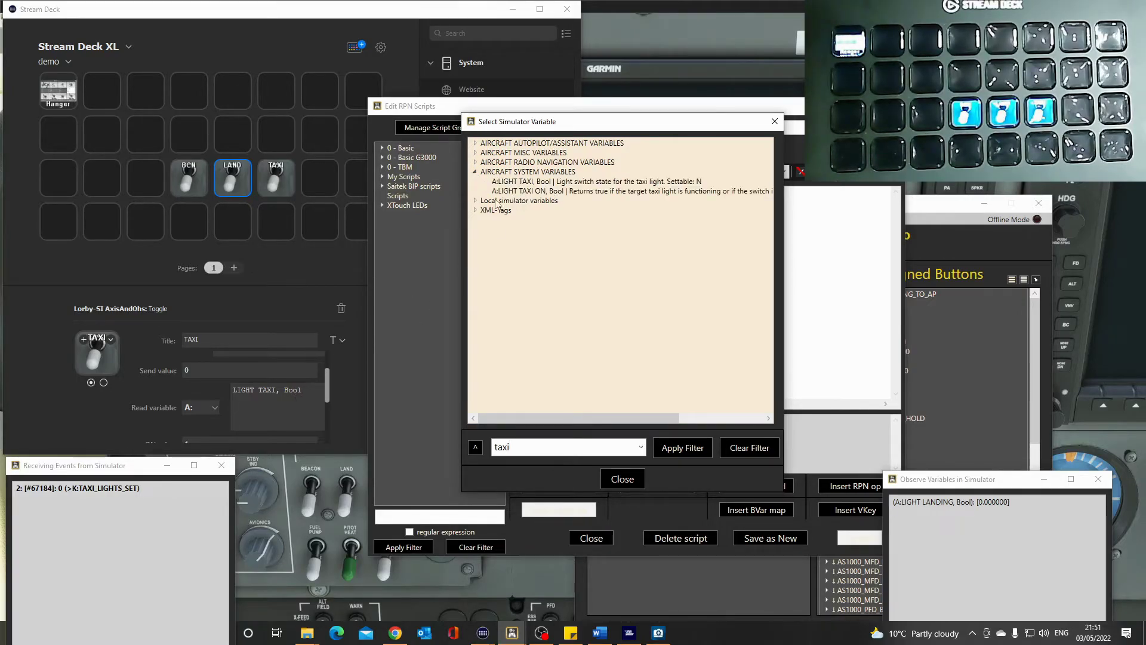
left_click(775, 121)
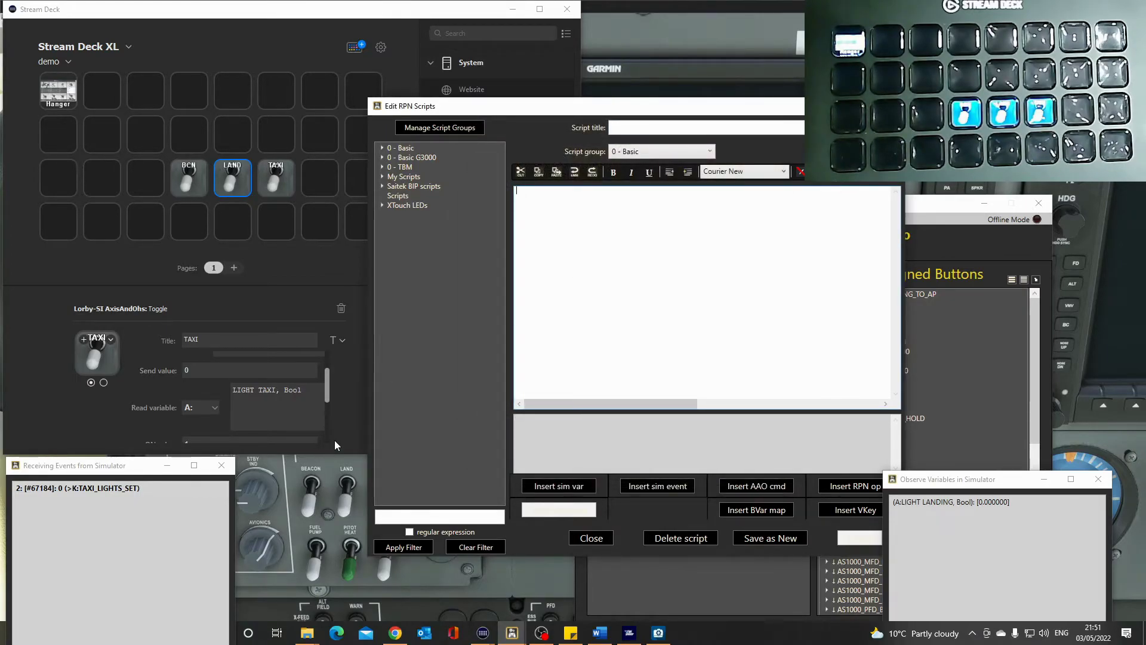
left_click_drag(327, 388, 327, 428)
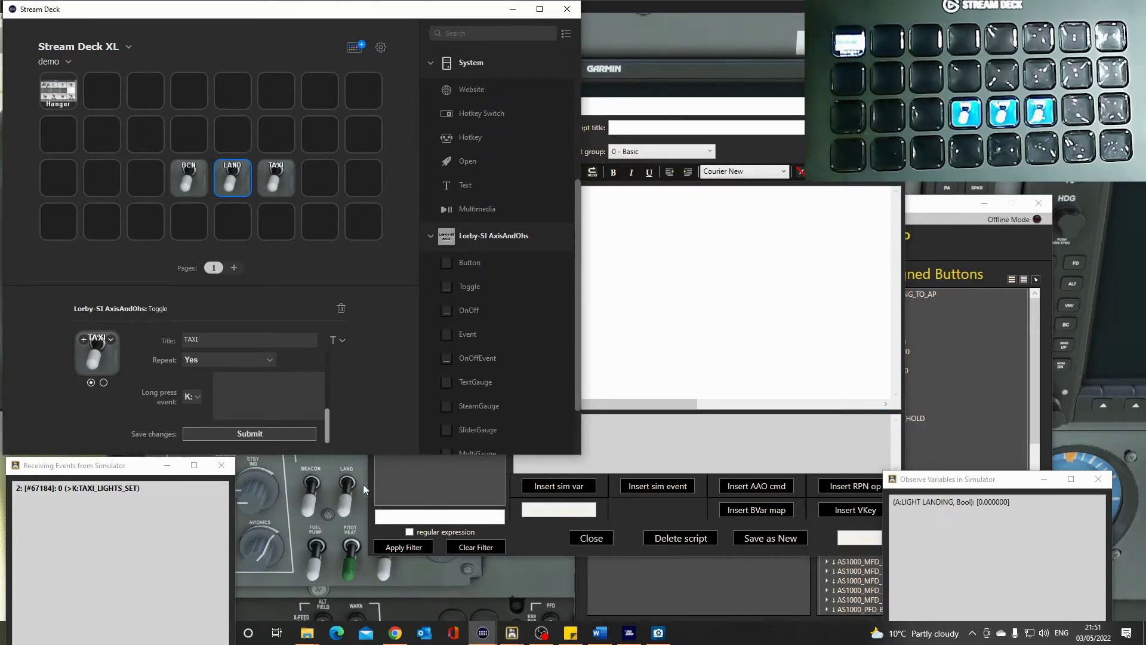
left_click(337, 465)
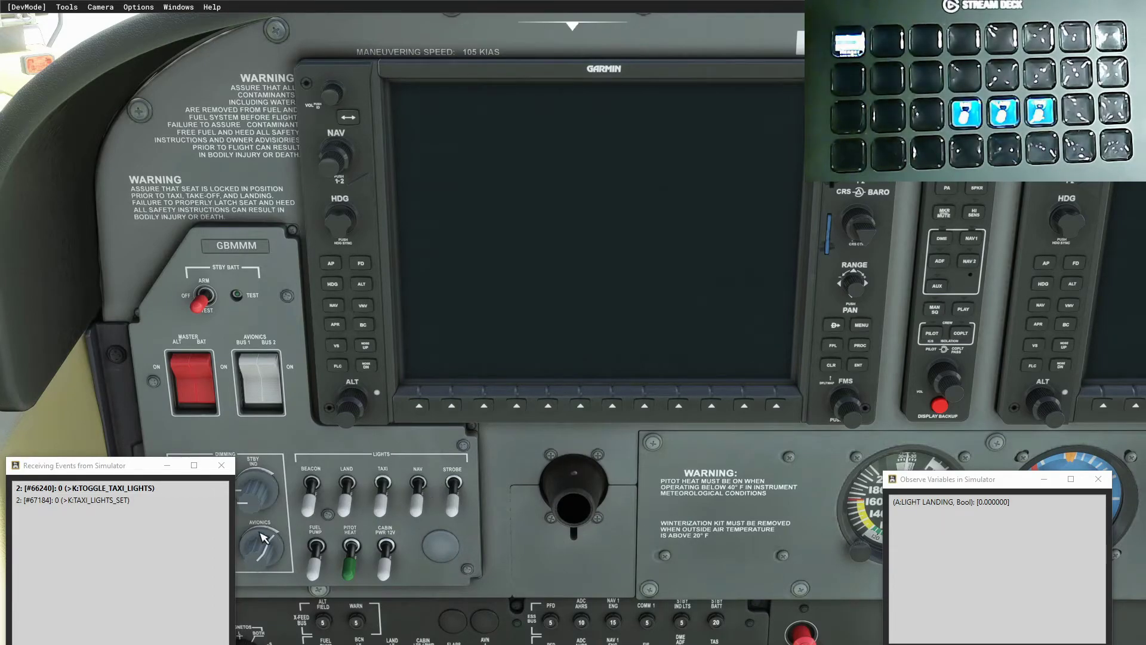
Clear the received simulator events and flip the cockpit NAV light switch on and off to read its event.
left_click_drag(145, 466, 150, 397)
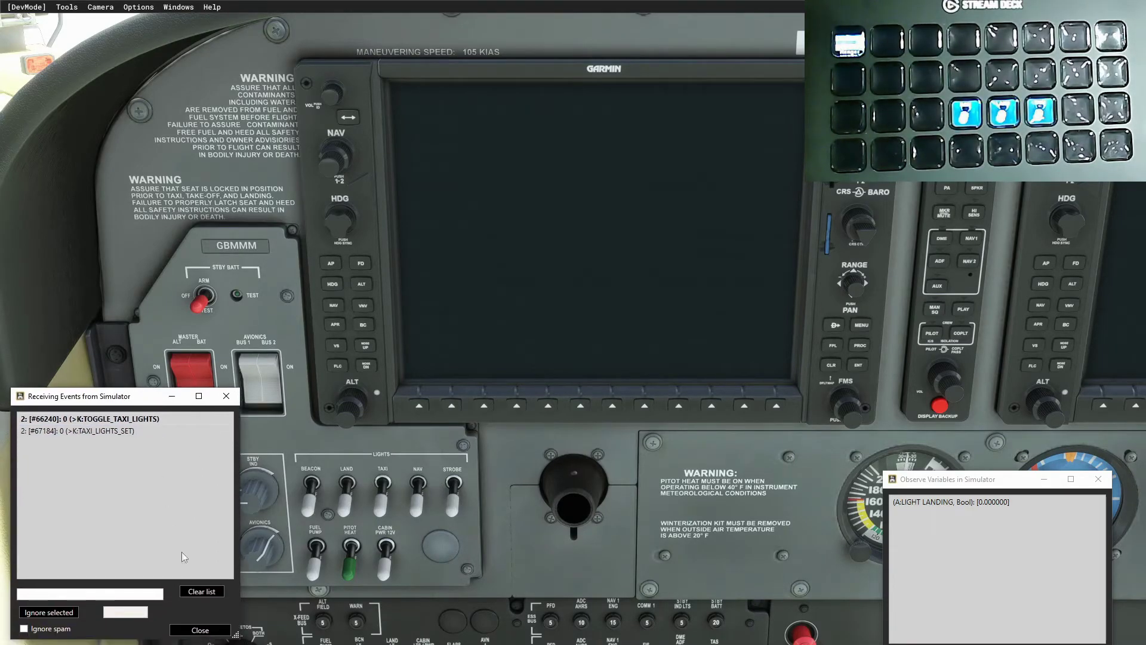
left_click(201, 590)
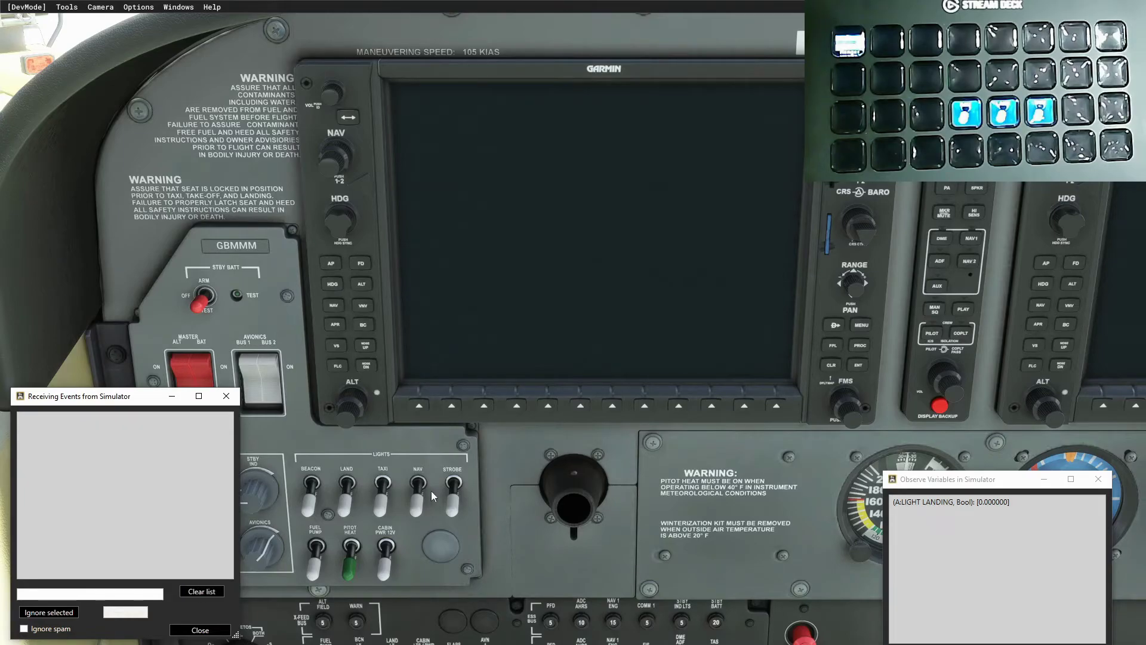
left_click(422, 510)
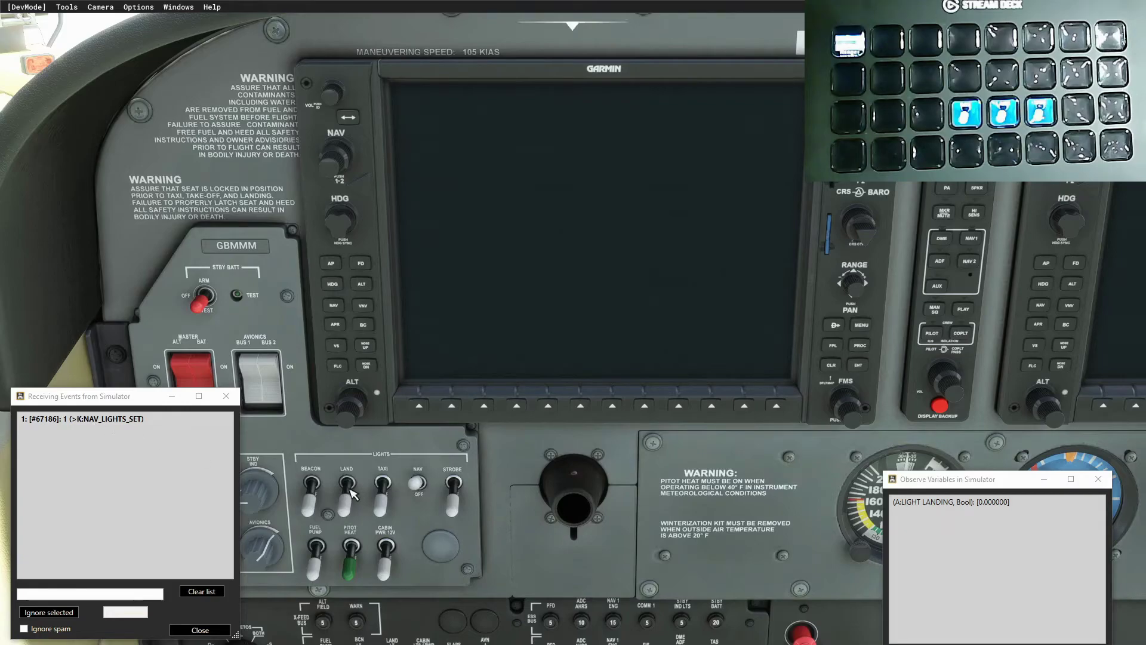
left_click(416, 494)
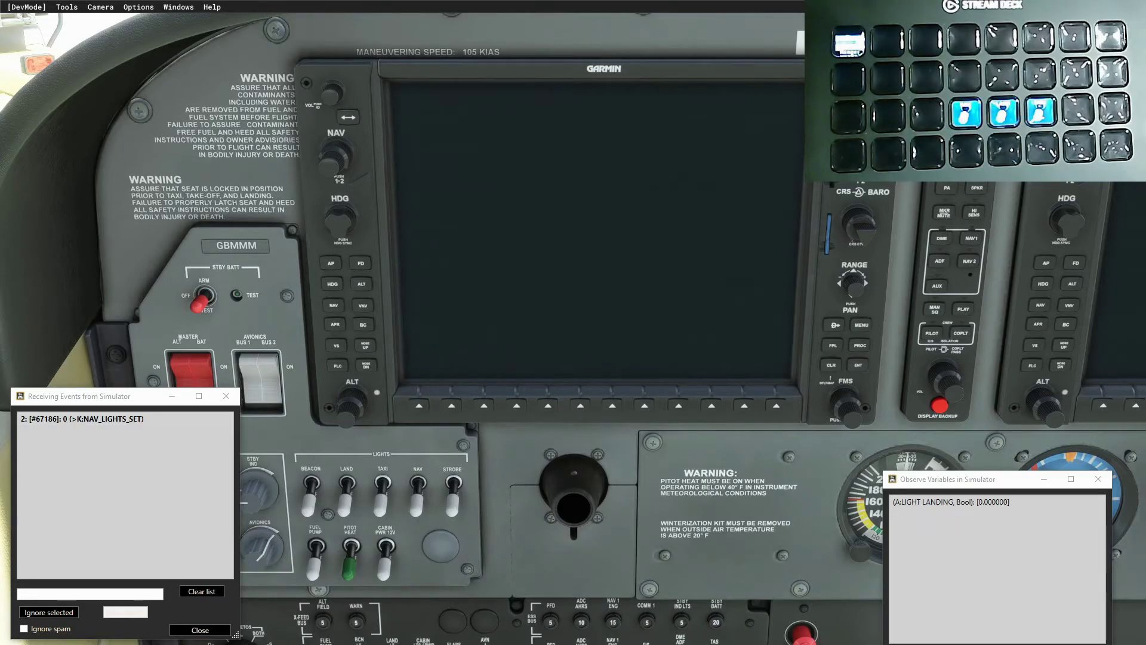
In Stream Deck, copy the TAXI toggle key and paste it into the empty slot beside it.
key("alt+Tab")
right_click(282, 173)
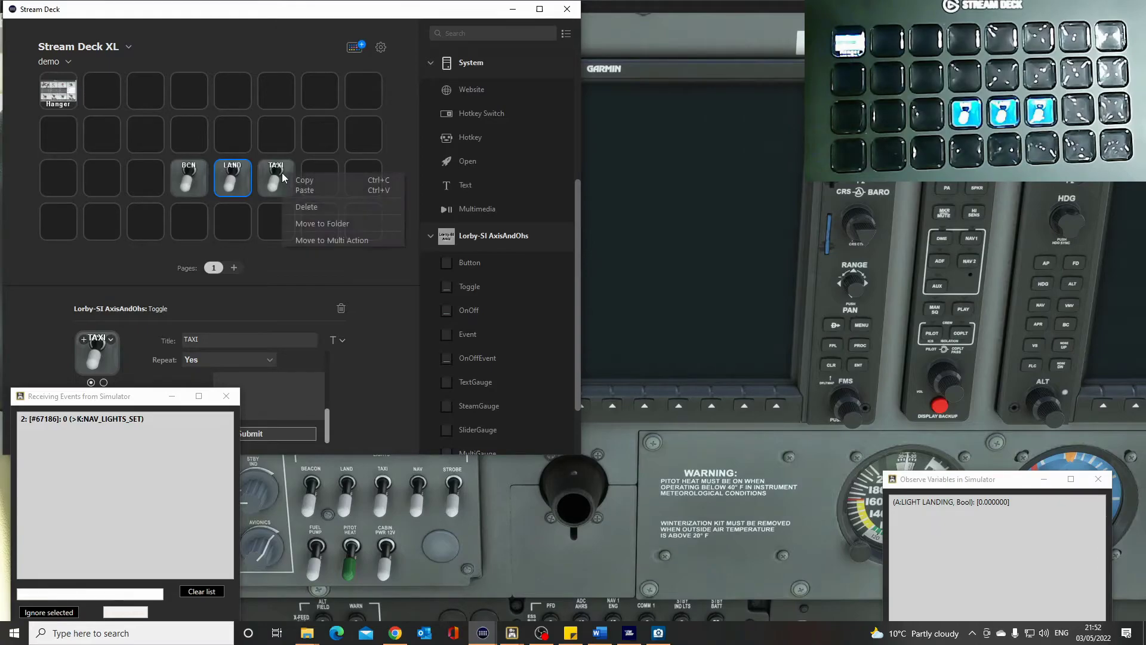
left_click(317, 179)
right_click(317, 174)
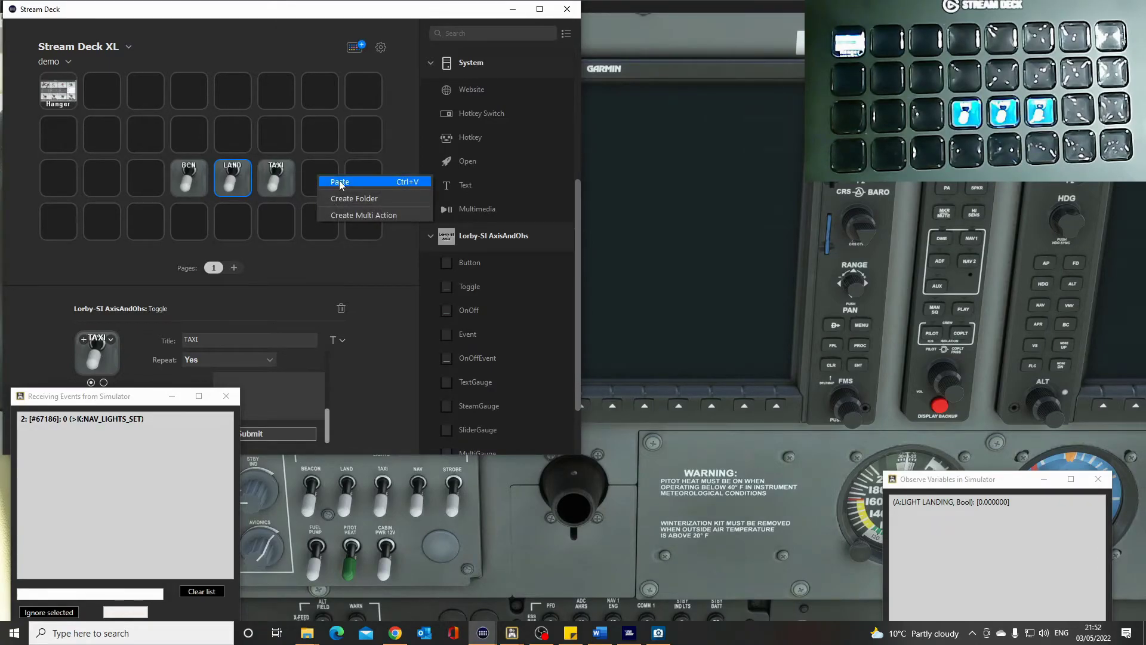
left_click(339, 181)
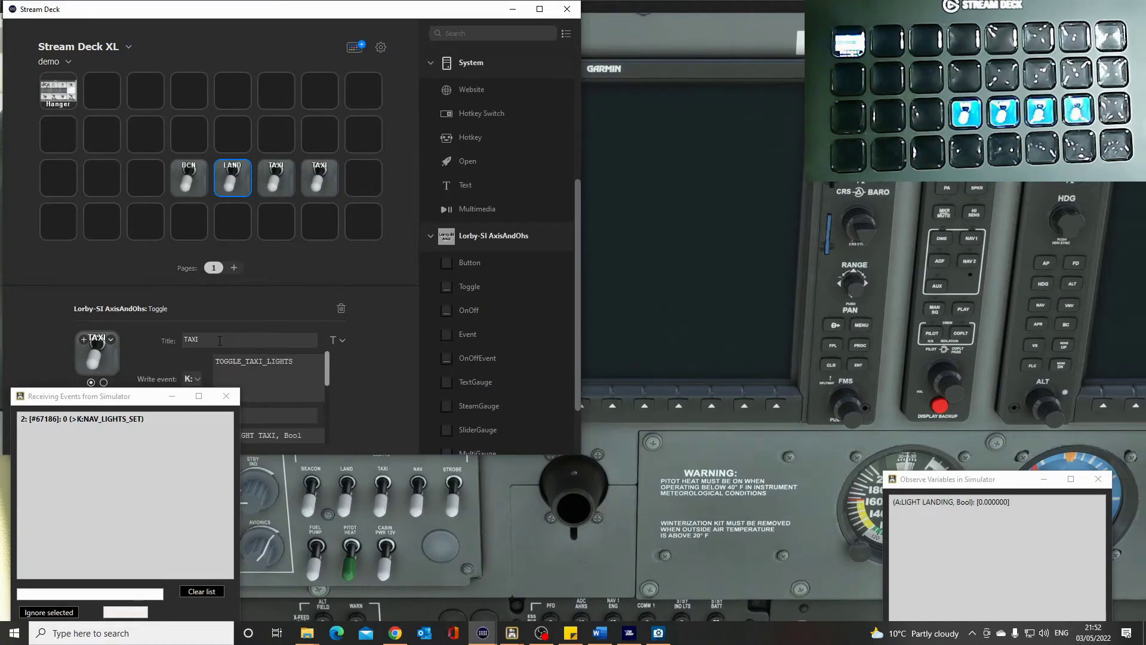
Title the pasted toggle key NAV.
left_click_drag(281, 344, 167, 323)
type("na")
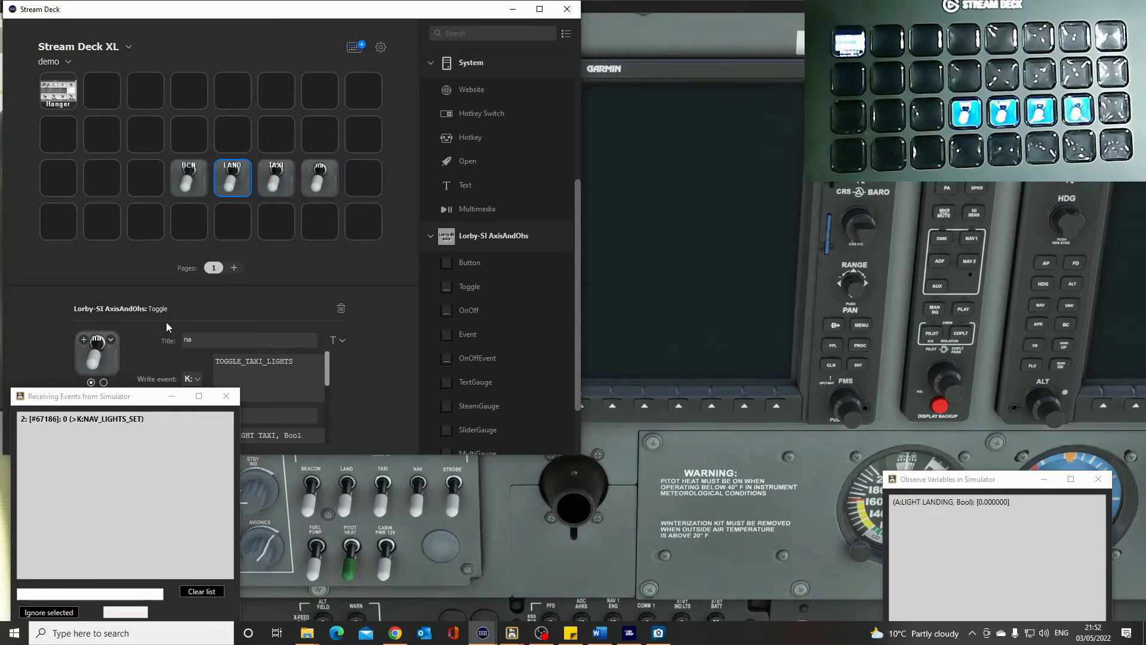
key("BackSpace")
key("BackSpace")
type("NAV")
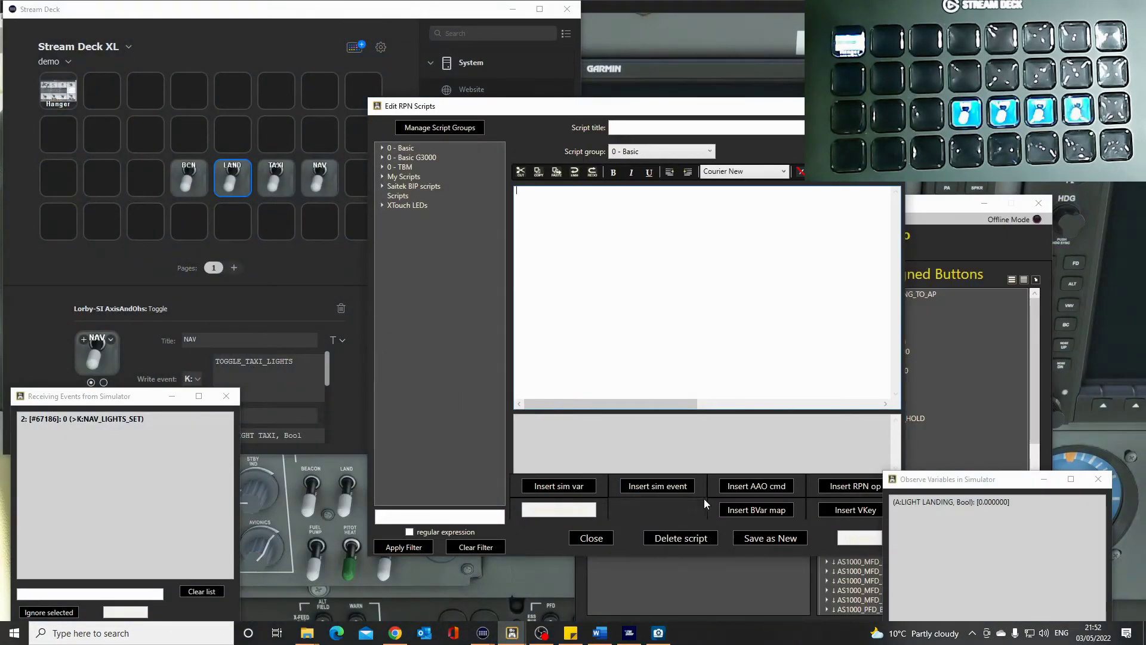
Look up the navigation lights toggle among simulator events filtered by nav and change the NAV key's write event to TOGGLE_NAV_LIGHTS.
left_click(664, 488)
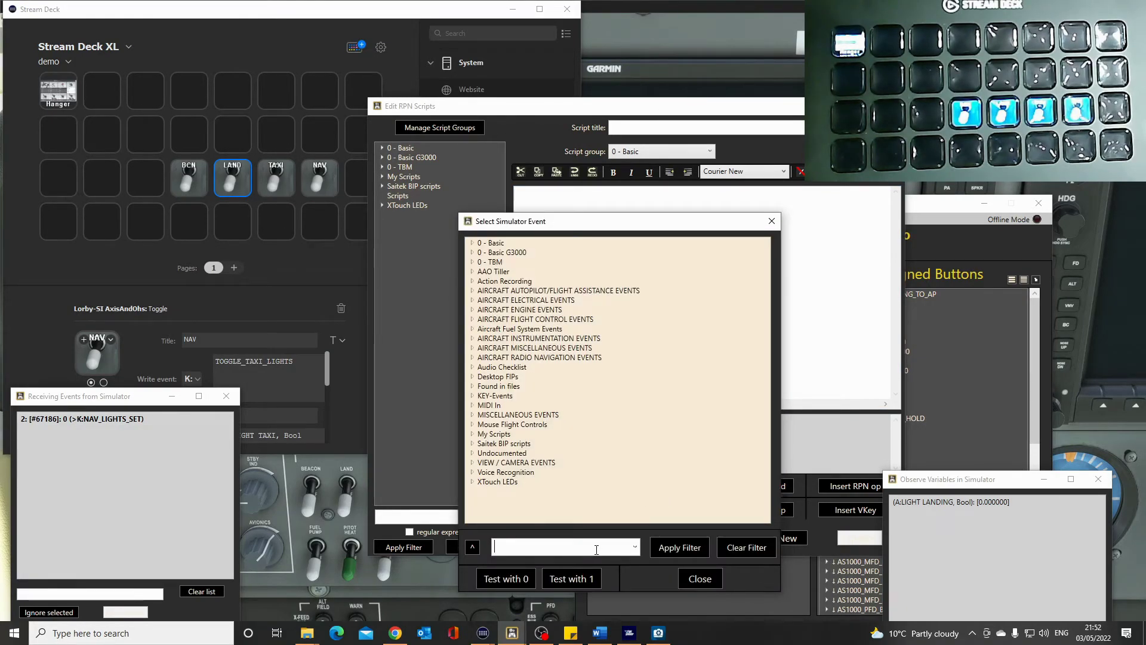
type("nav")
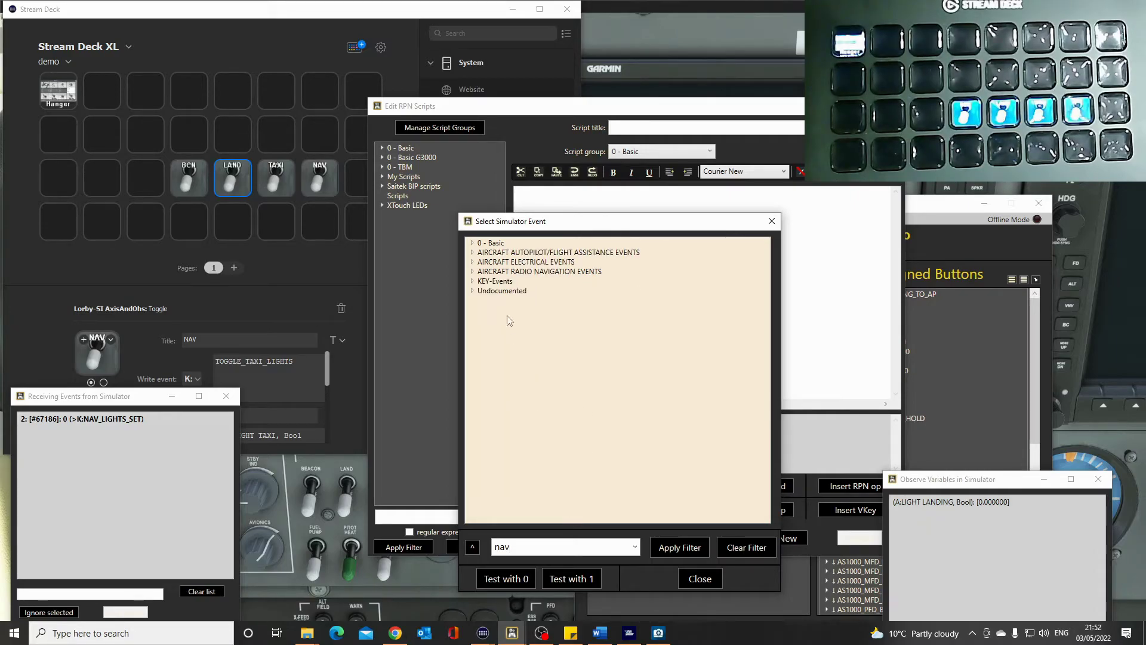
left_click(471, 262)
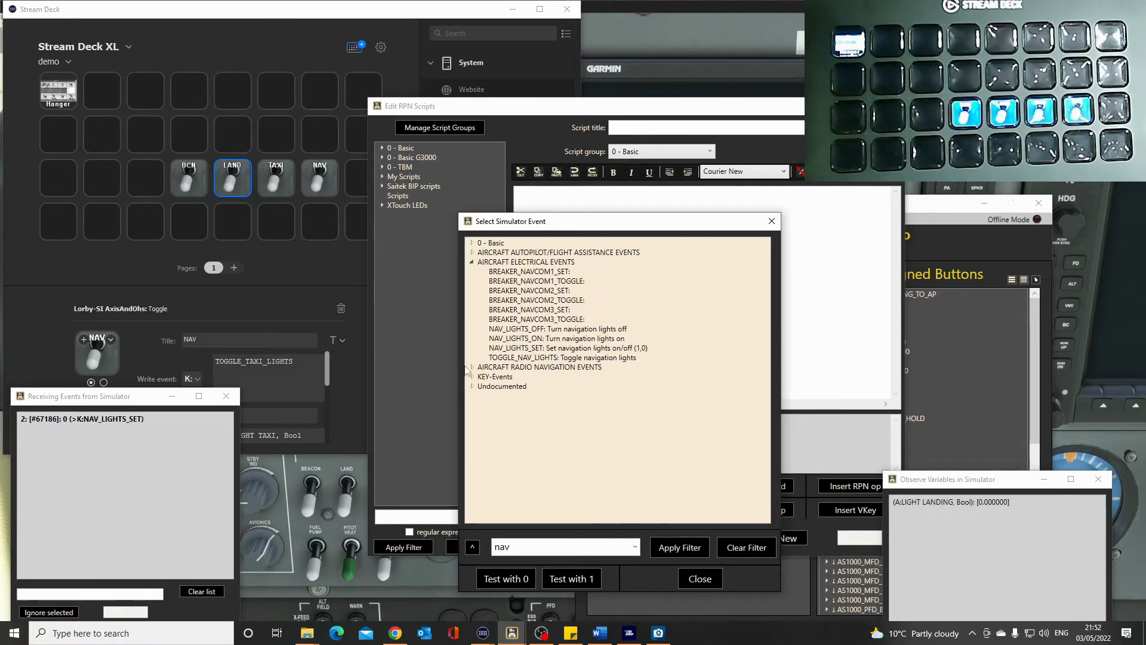
left_click(263, 363)
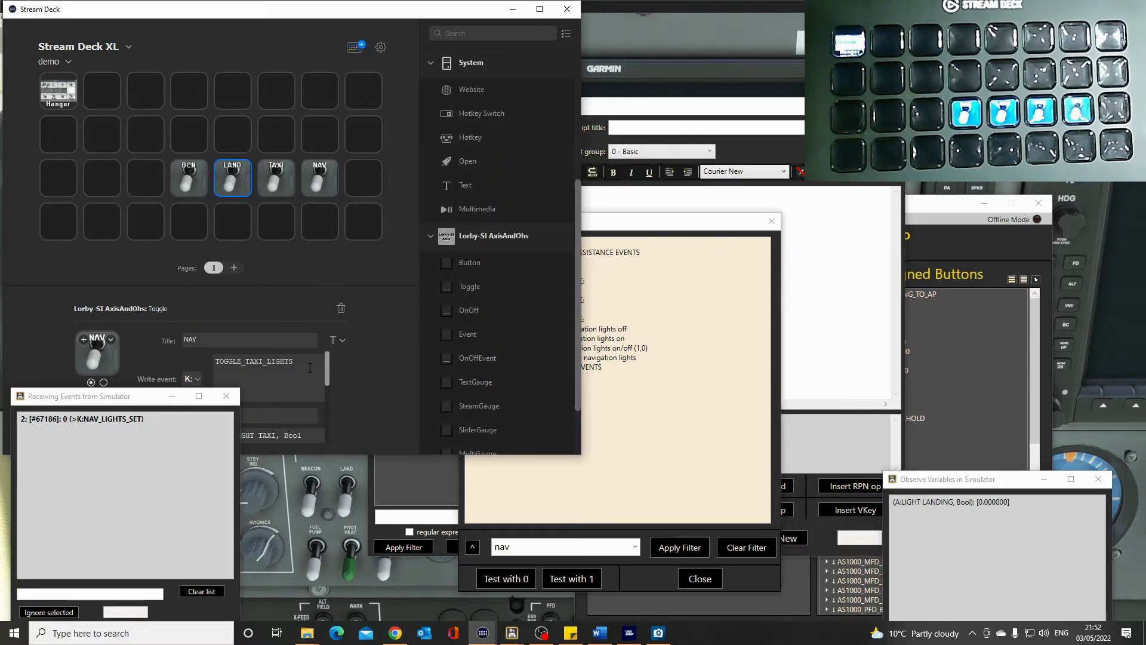
key("BackSpace")
key("BackSpace")
key("BackSpace")
key("BackSpace")
type("NAV")
In AxisAndOhs, close the event list and look up the NAV light switch variable among aircraft system variables filtered by nav.
left_click_drag(326, 373, 323, 406)
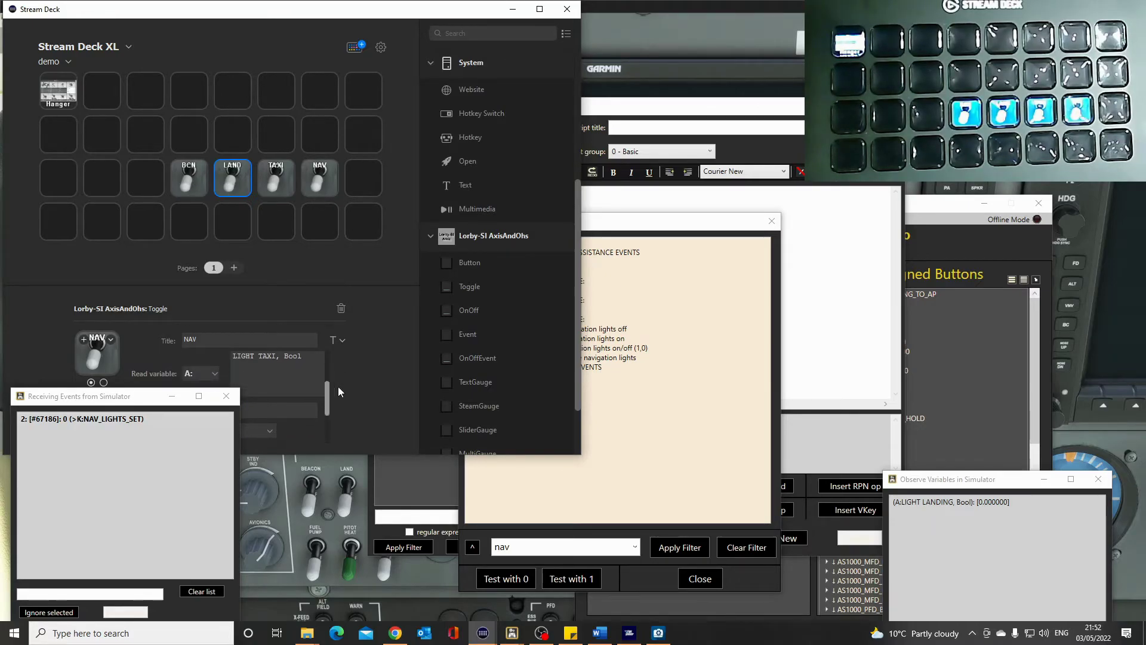
left_click(770, 230)
left_click(771, 226)
left_click(558, 493)
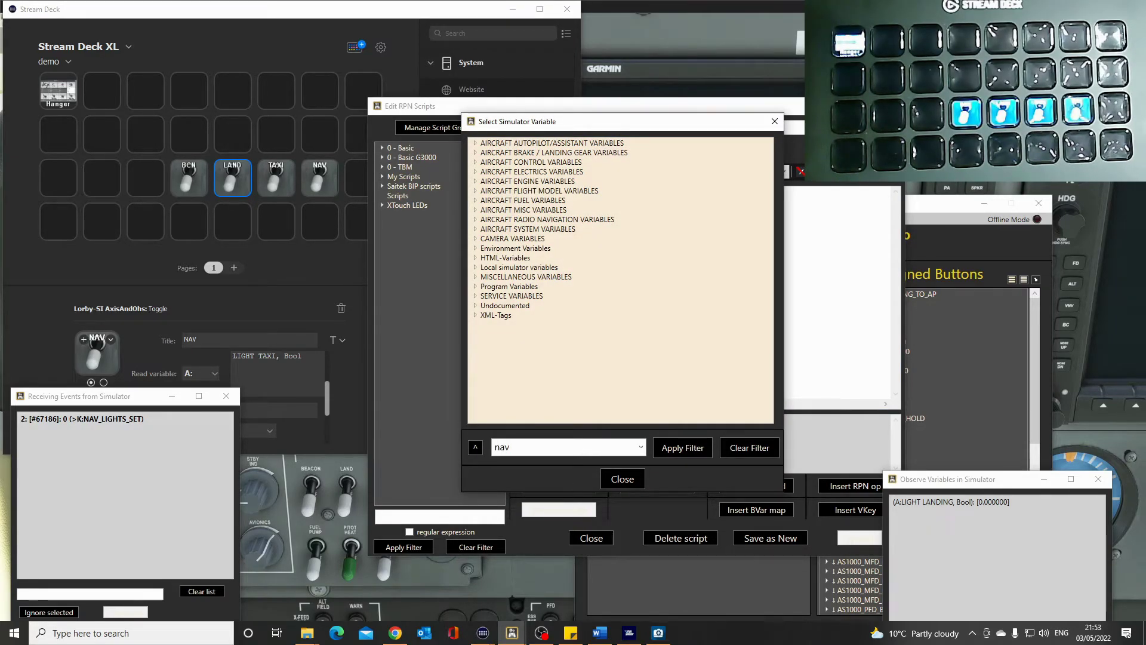
key("Return")
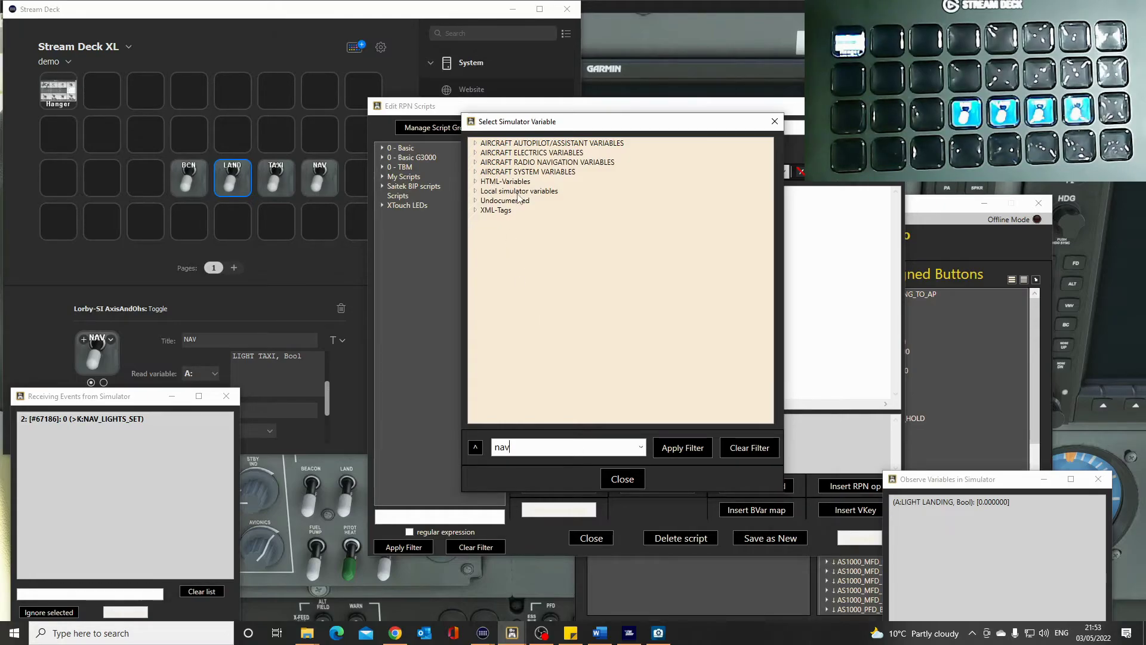
left_click(475, 172)
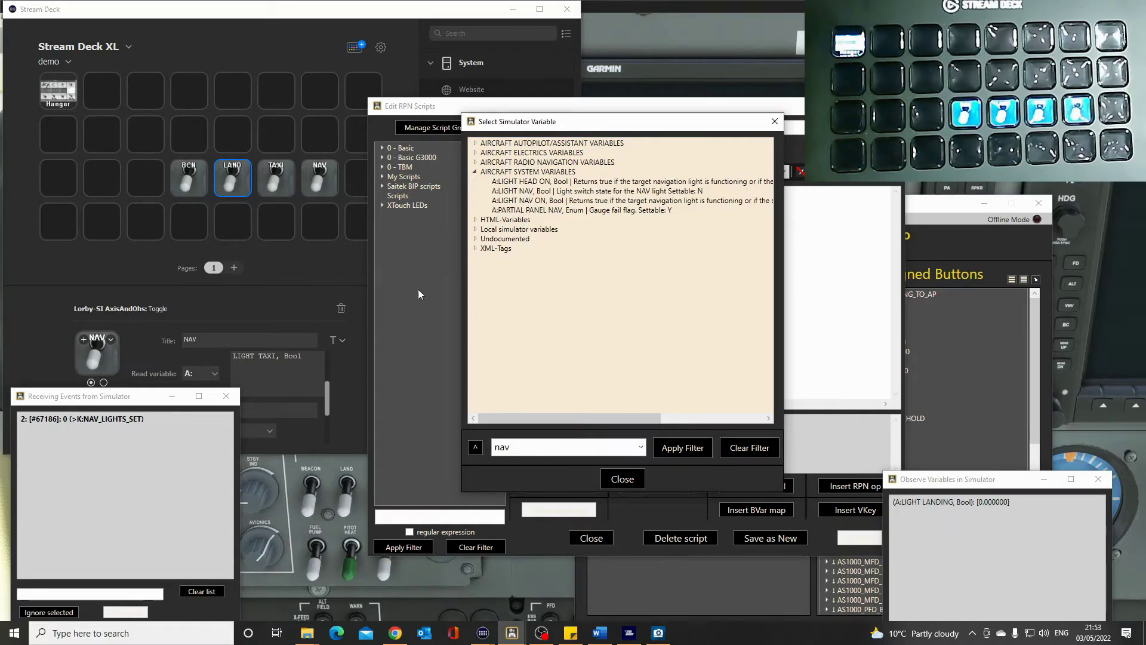
Change the NAV key's read variable in Stream Deck to LIGHT NAV, Bool, submit the settings and return to the simulator cockpit.
left_click(276, 356)
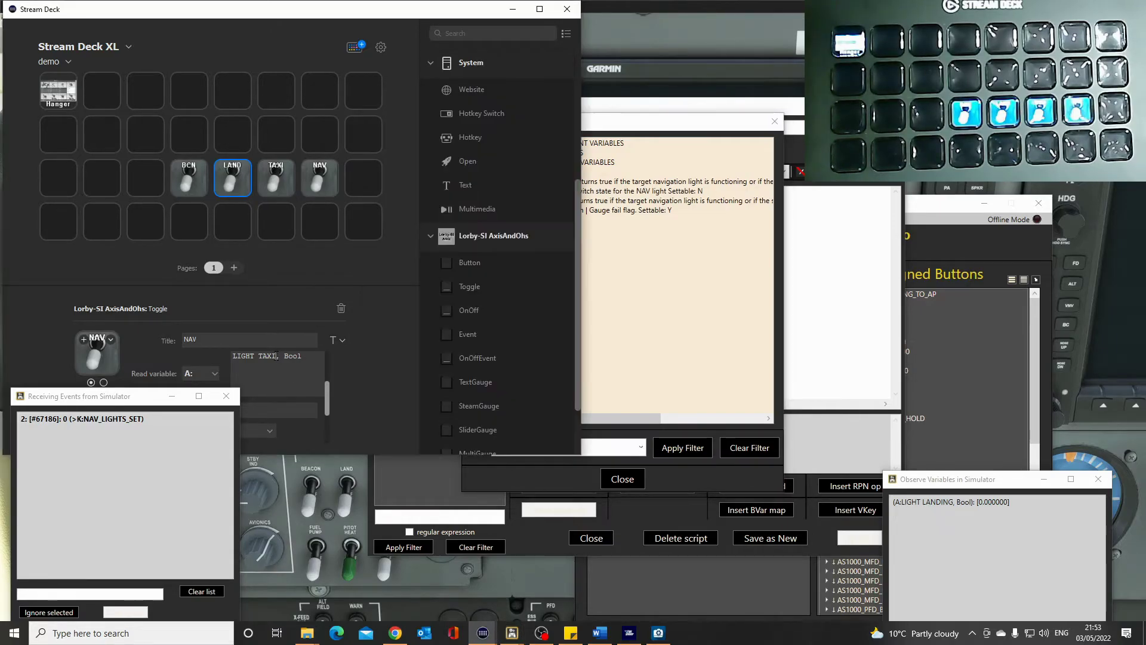
key("BackSpace")
key("BackSpace")
key("BackSpace")
type("NAV")
left_click_drag(327, 394, 329, 435)
left_click(303, 434)
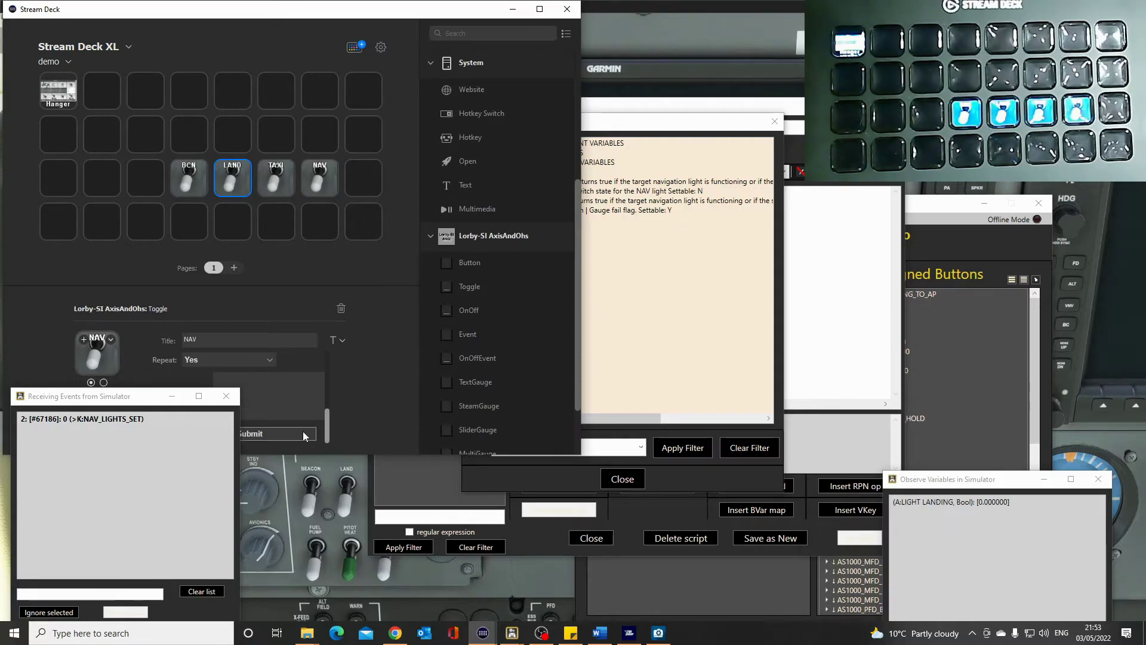
left_click(303, 470)
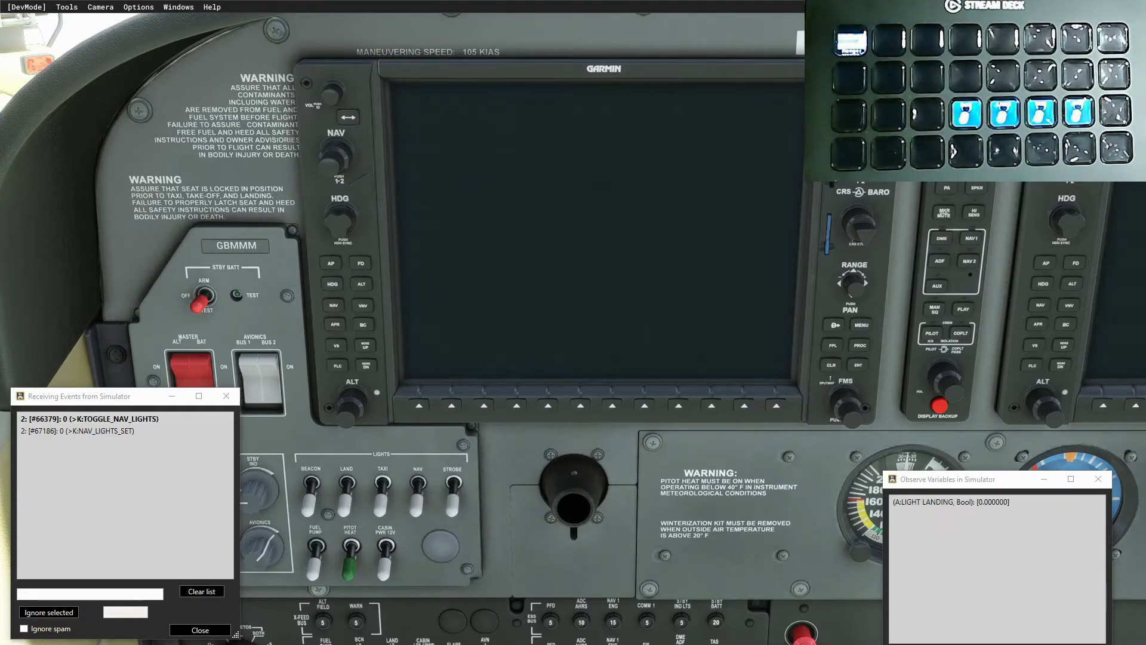
In Stream Deck, copy the NAV toggle key into the empty slot beside it and title the copy STROBE.
key("alt+Tab")
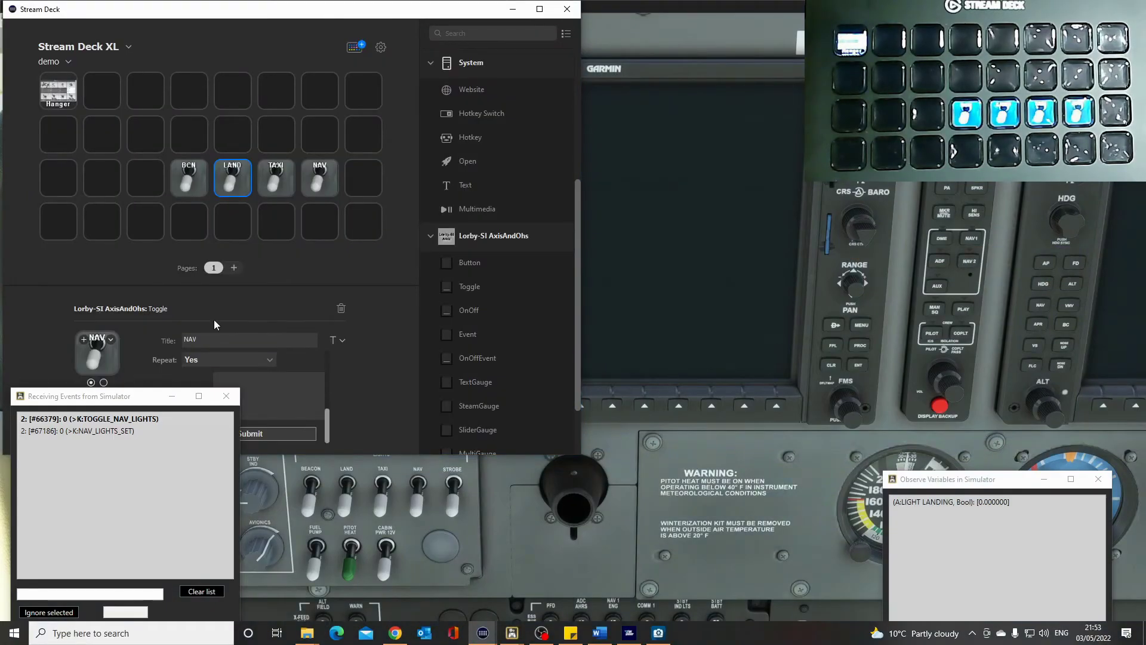
right_click(324, 171)
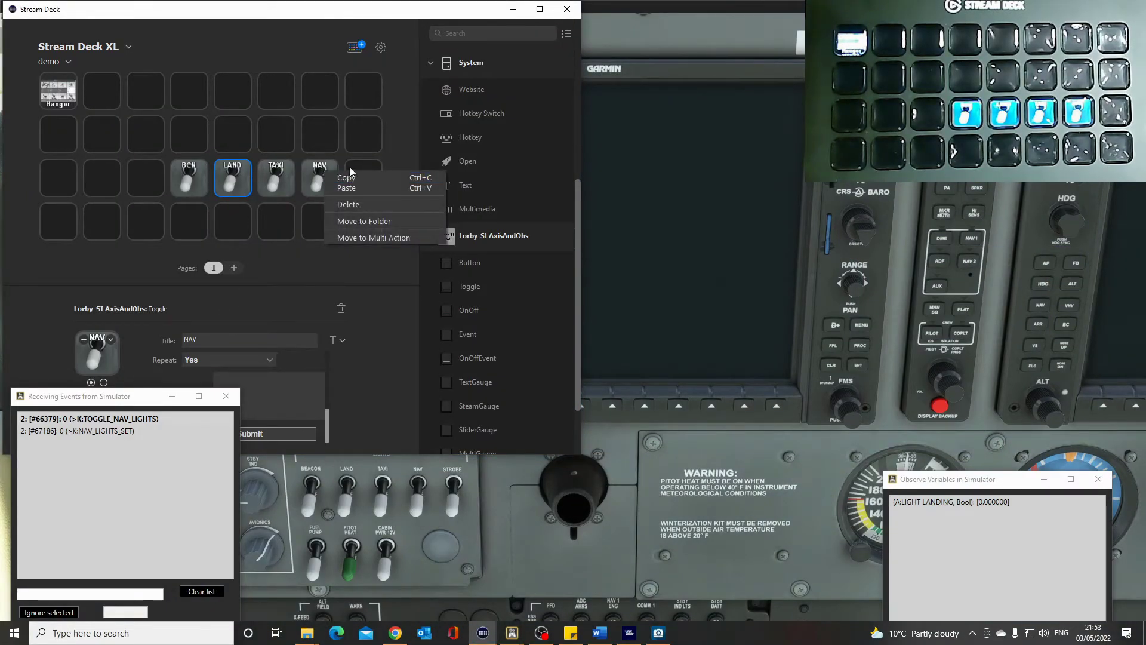
left_click(351, 180)
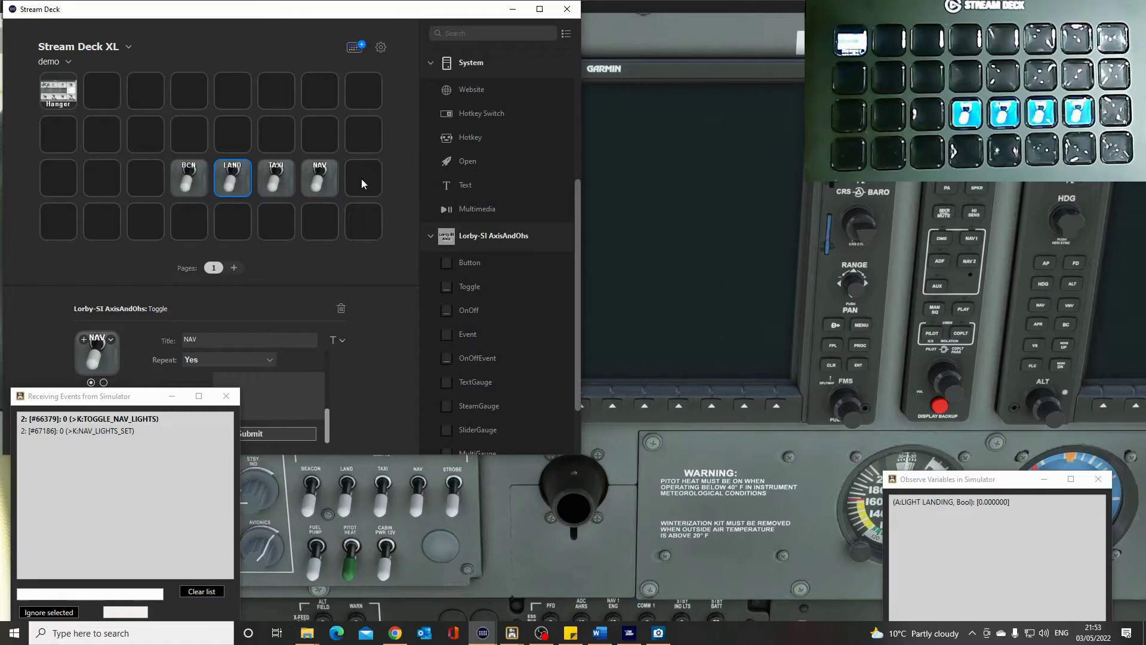
right_click(360, 178)
left_click(382, 186)
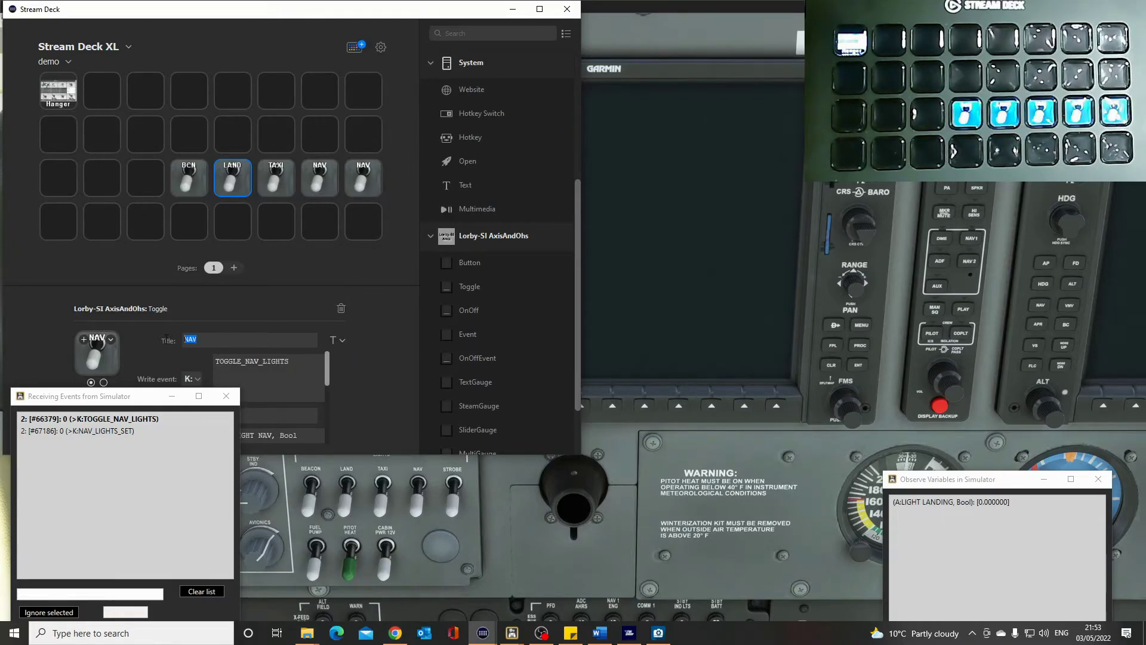
type("STROBE")
In AxisAndOhs, close the variable list and look up the strobe toggle among aircraft electrical events filtered by strobe.
left_click(139, 400)
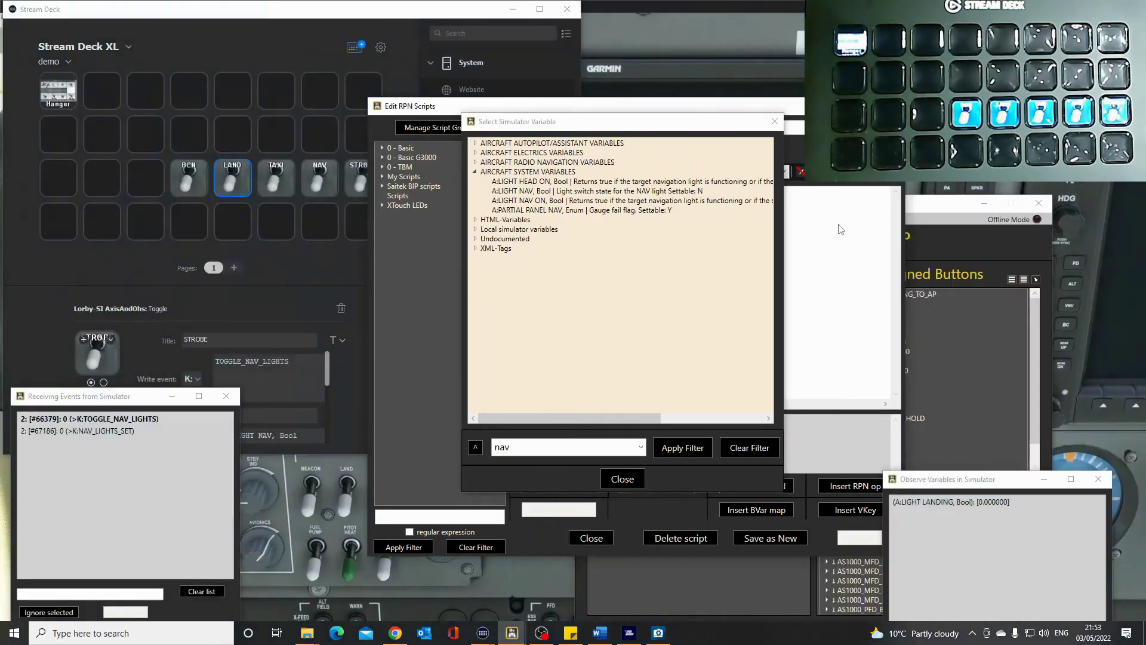
left_click(621, 479)
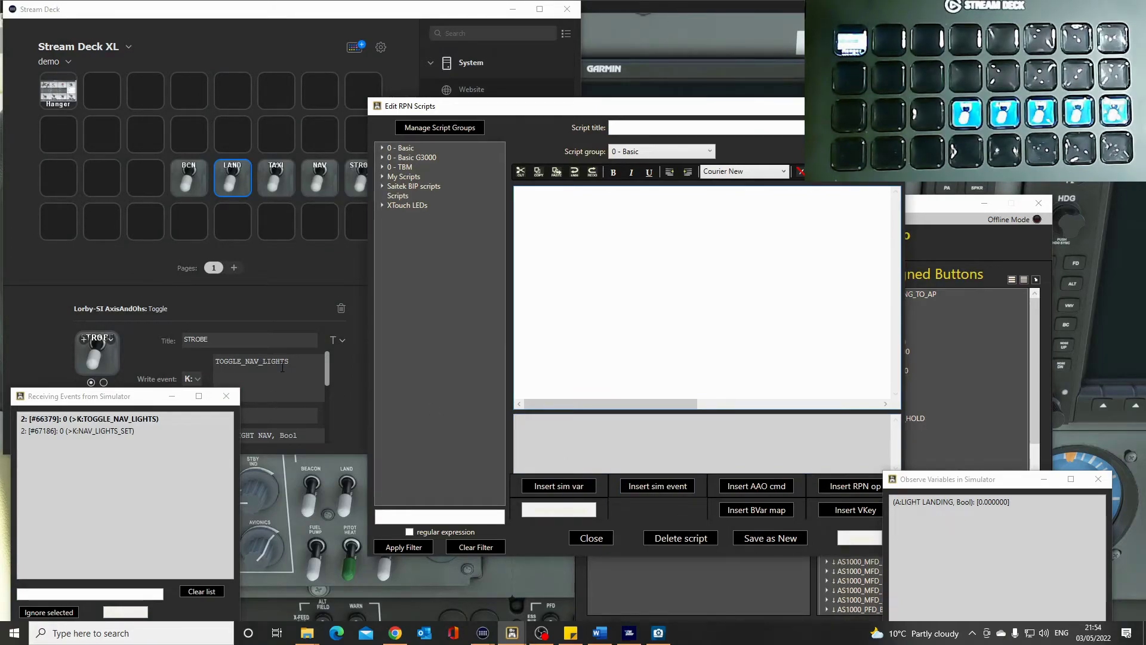
left_click(646, 491)
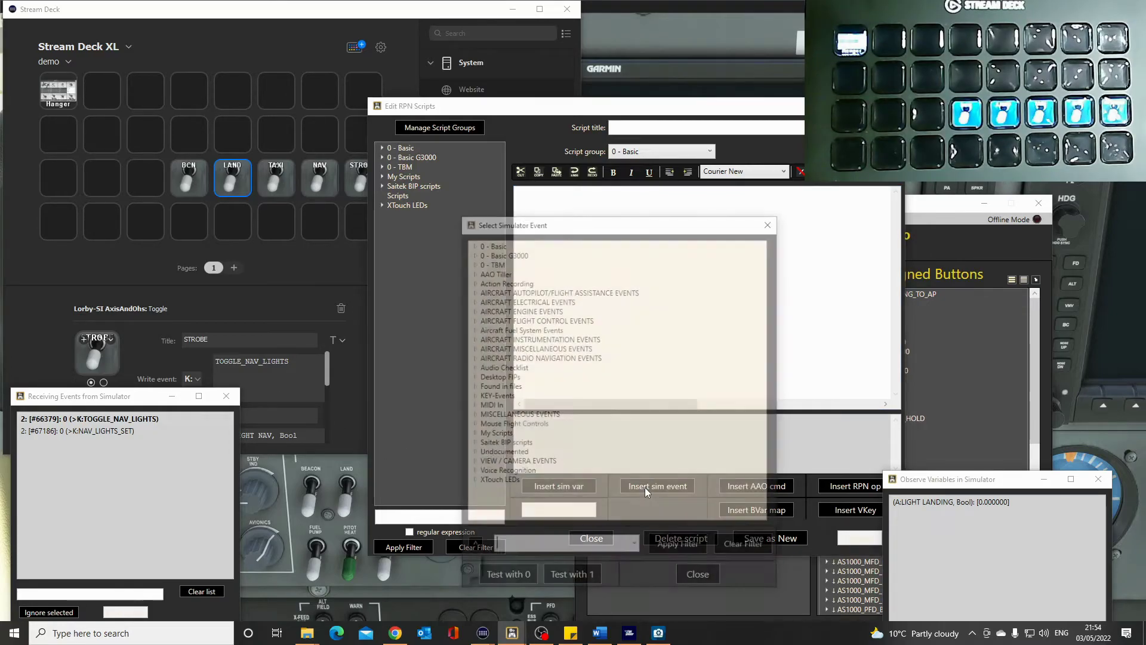
left_click(558, 542)
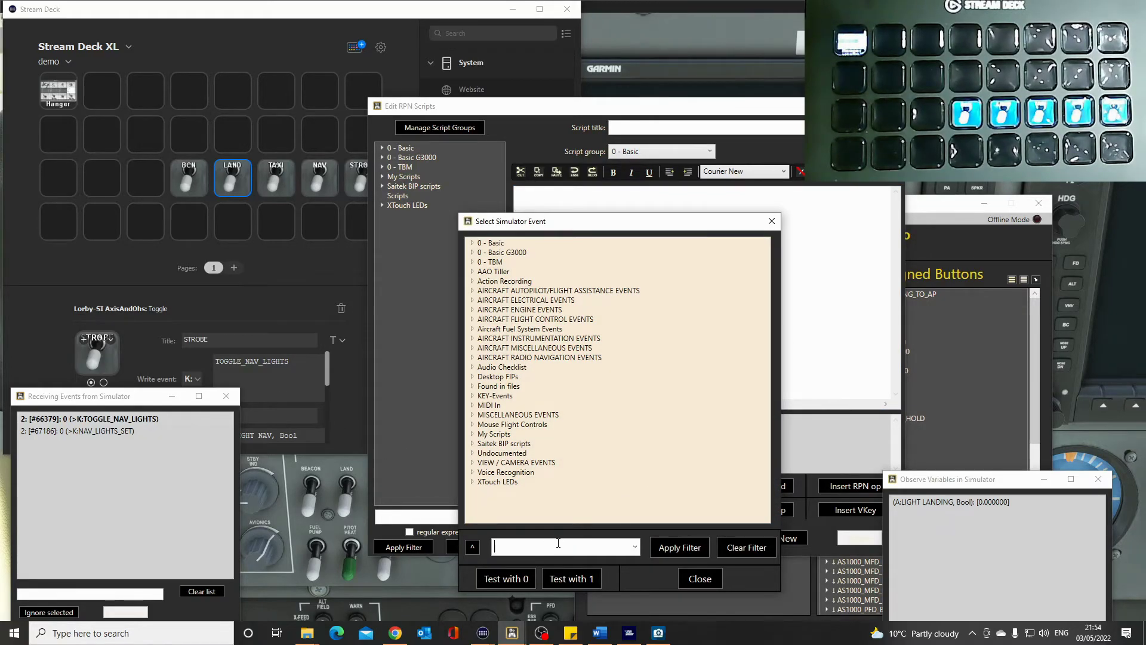
type("strobe")
key("Return")
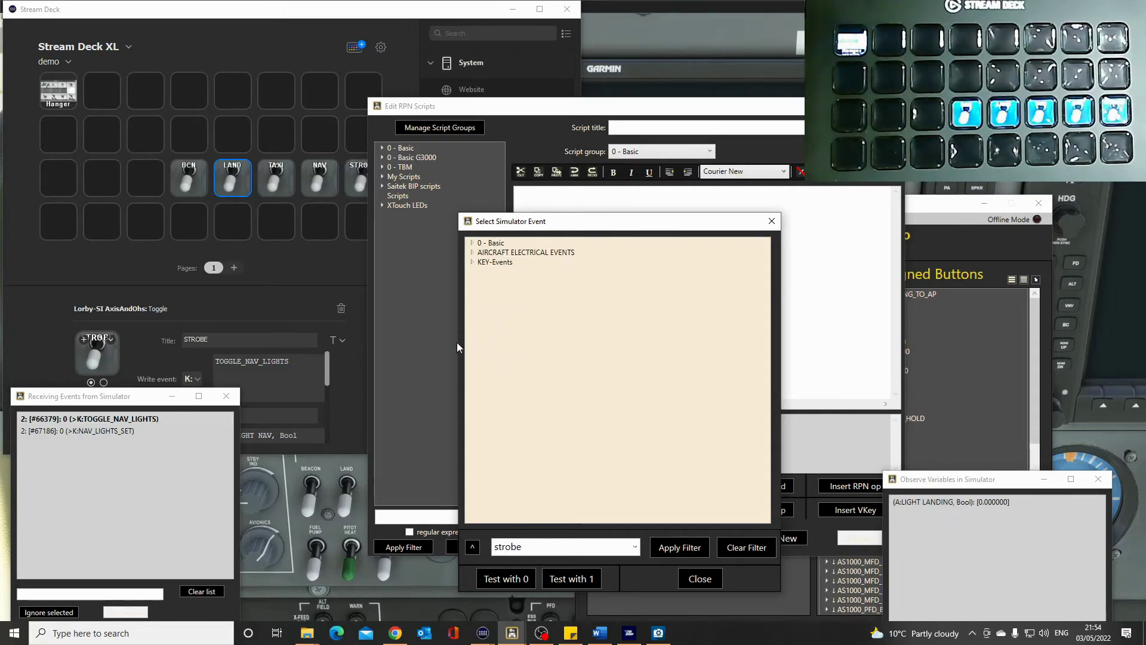
left_click(472, 252)
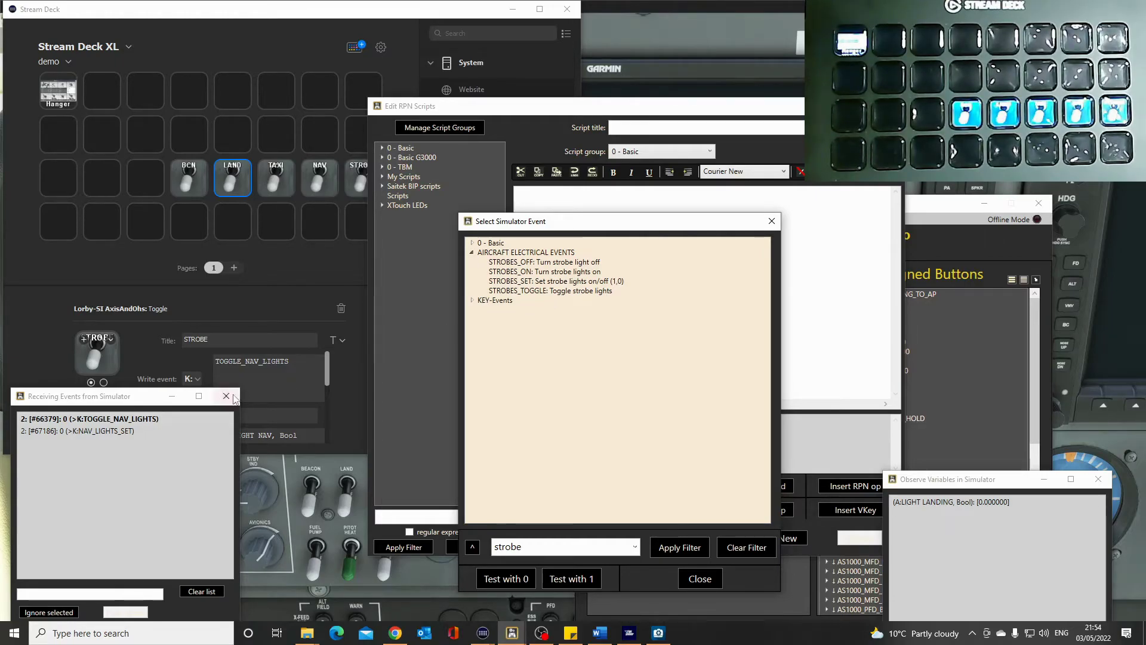
Copy the strobe toggle event and replace the STROBE key's write event in Stream Deck with STROBES_TOGGLE.
left_click(526, 292)
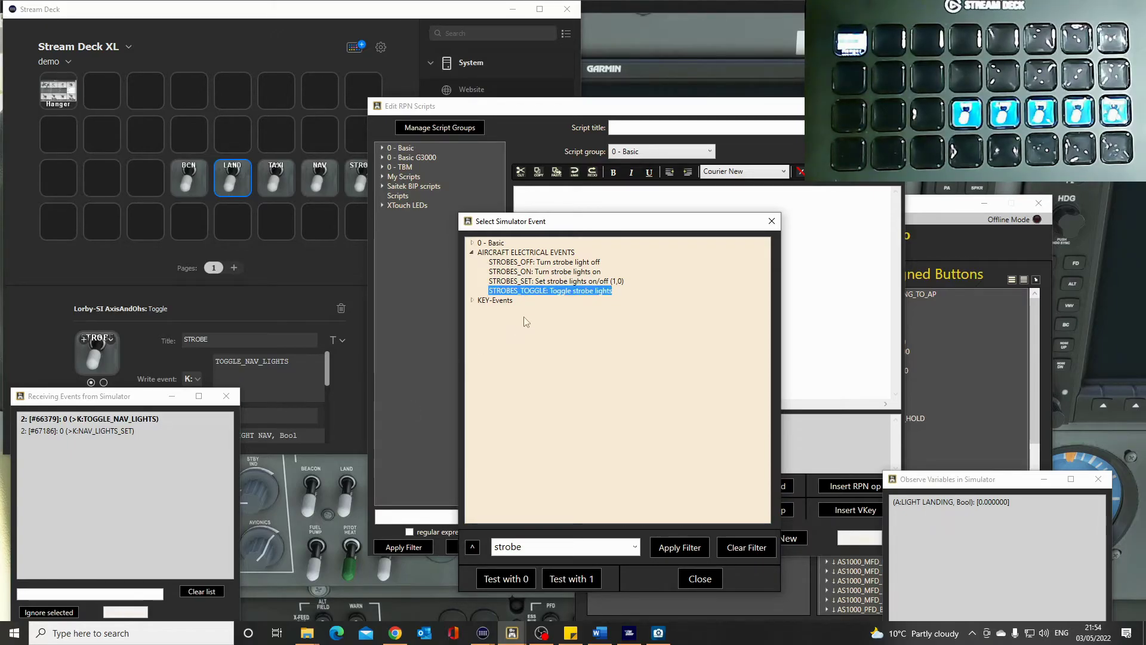
left_click(292, 361)
left_click_drag(292, 361, 214, 361)
key("ctrl+v")
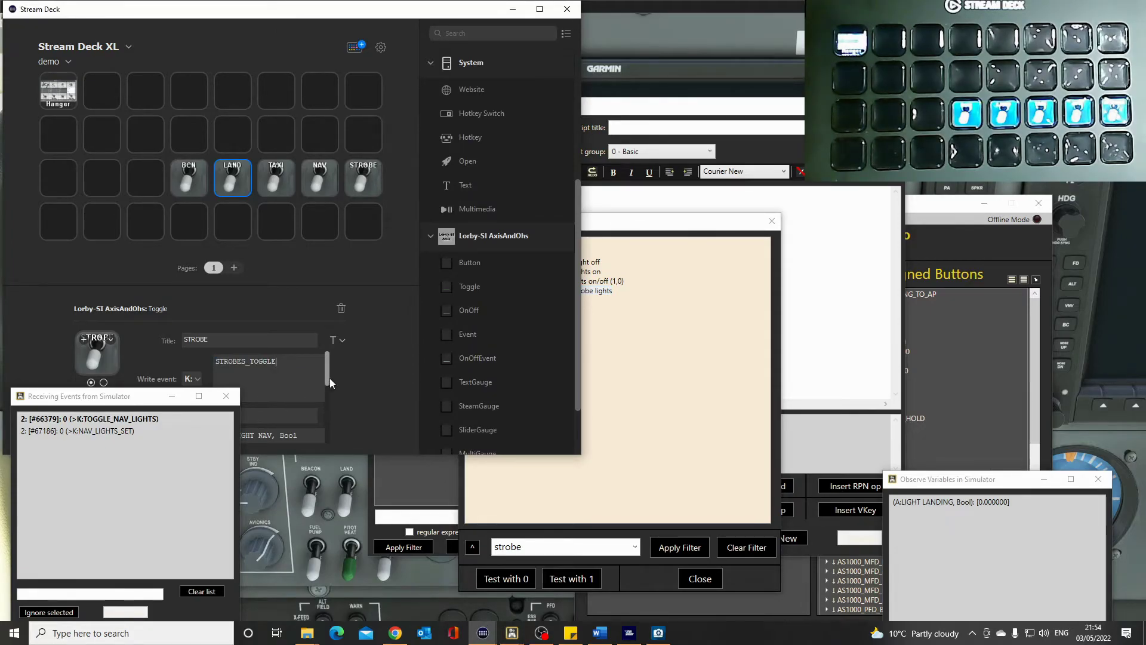
Close the event list and look up the strobe light's switch state among aircraft system variables filtered by strobe.
left_click(771, 221)
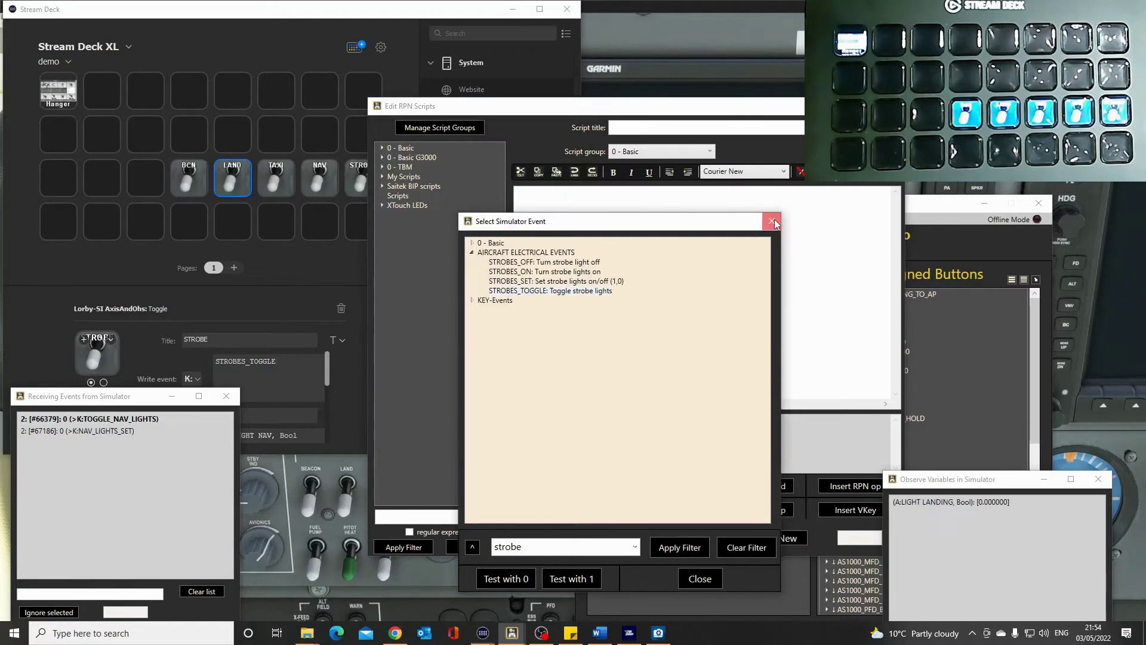
left_click_drag(329, 374, 328, 403)
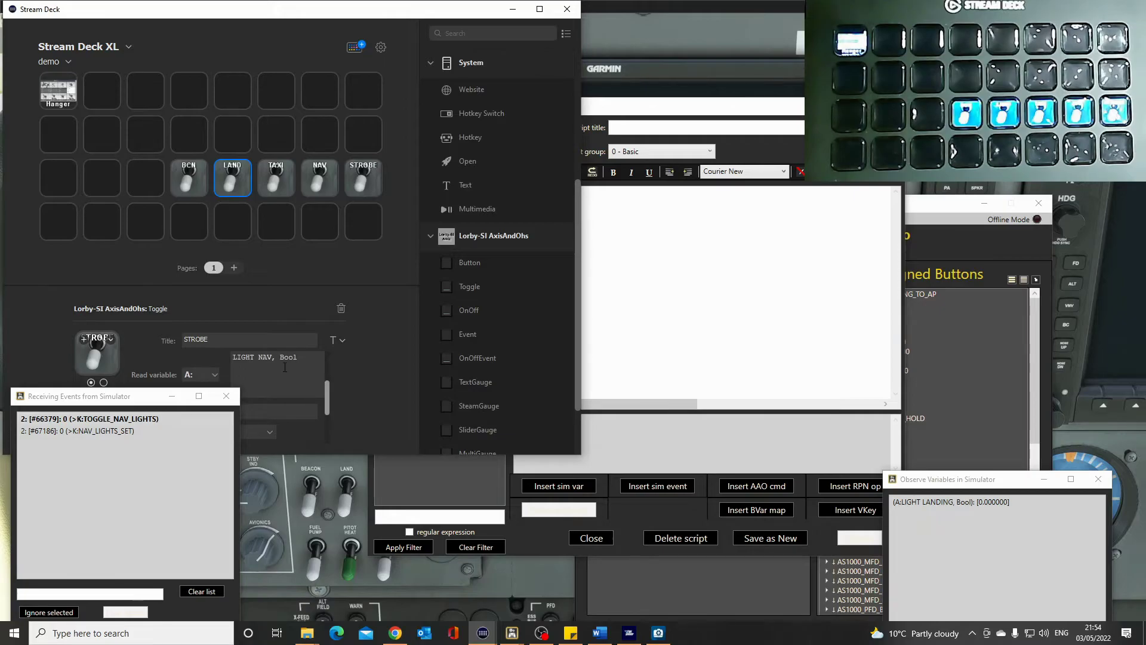
left_click(560, 487)
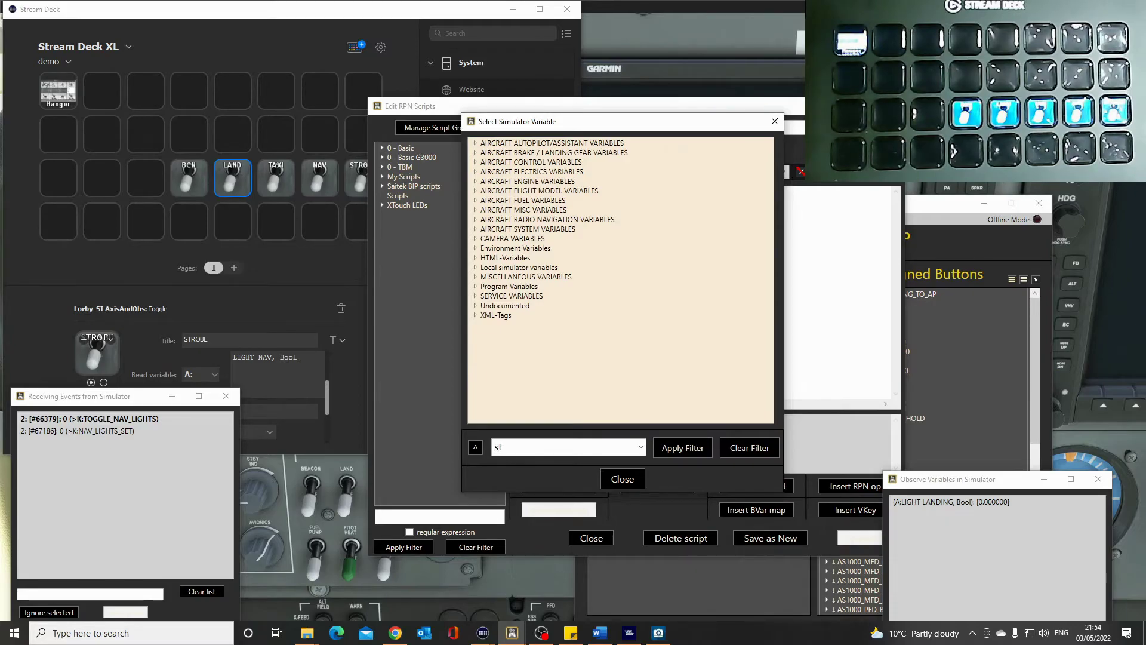
type("strobe")
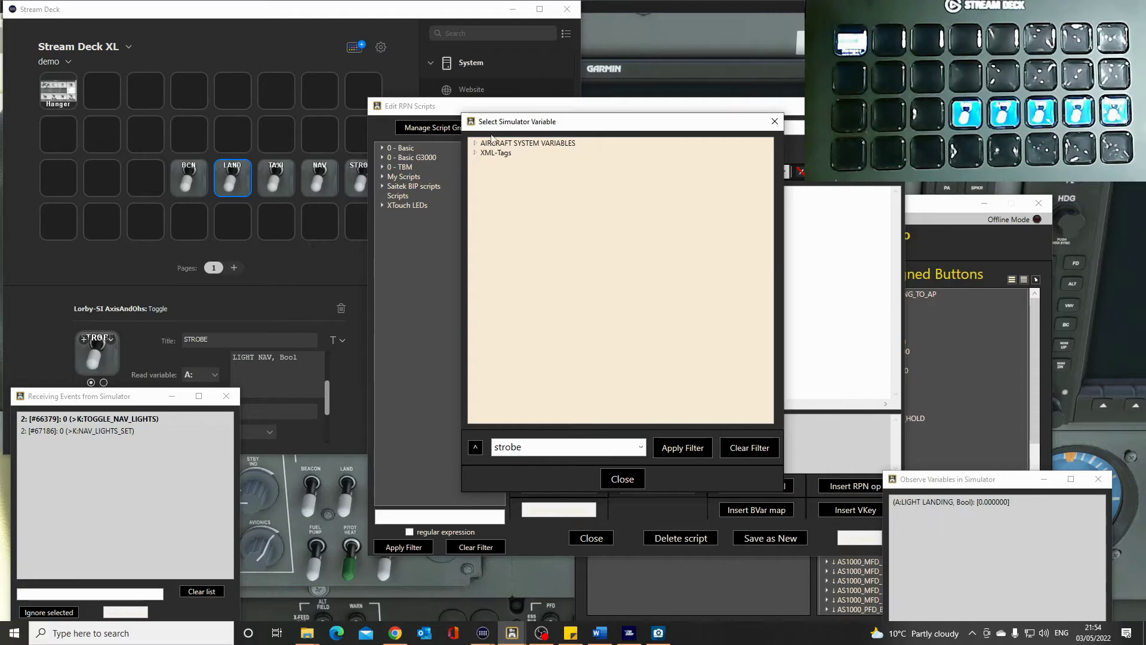
left_click(475, 144)
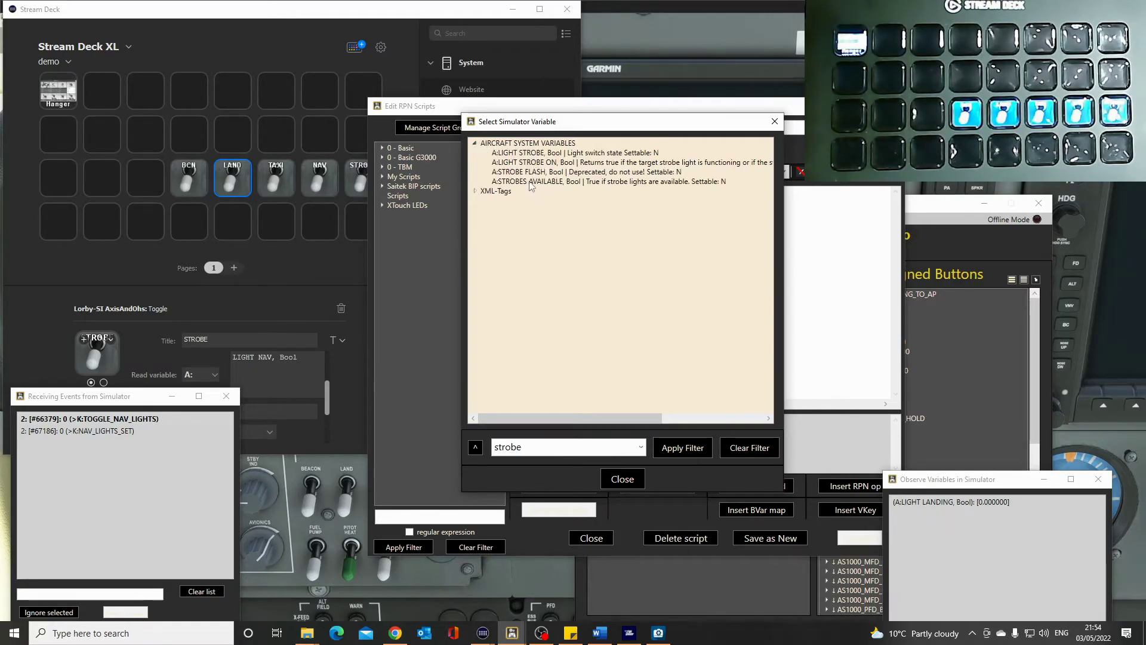
Set the STROBE key's read variable to LIGHT STROBE, Bool, submit the settings and return to the simulator cockpit.
left_click(527, 153)
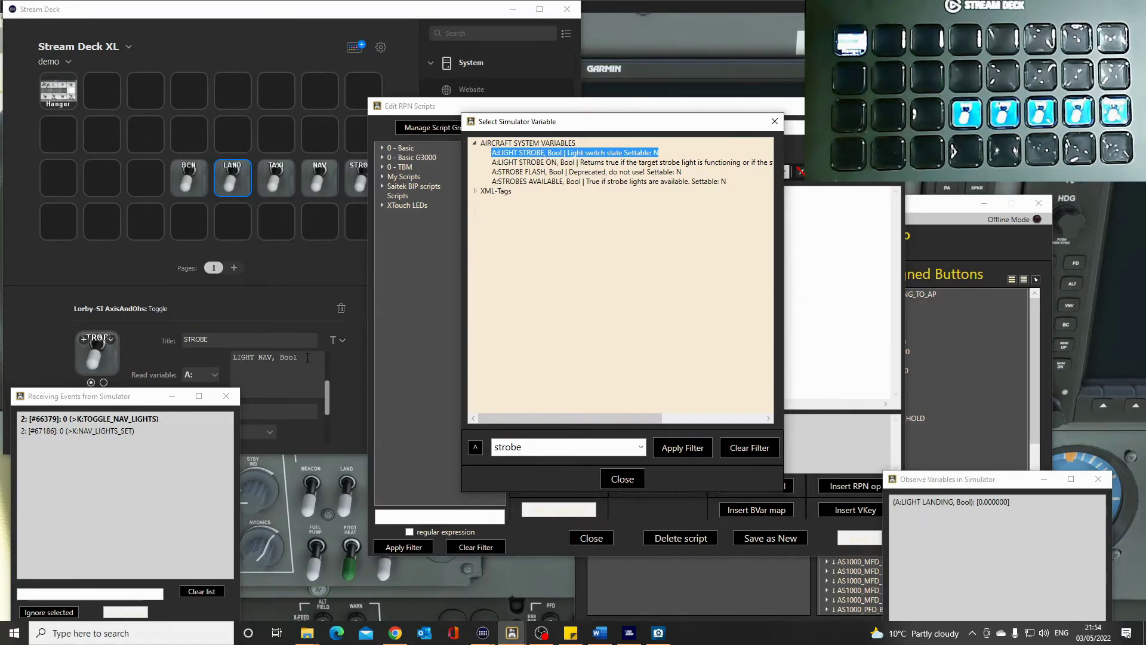
left_click(286, 352)
left_click_drag(297, 429, 243, 394)
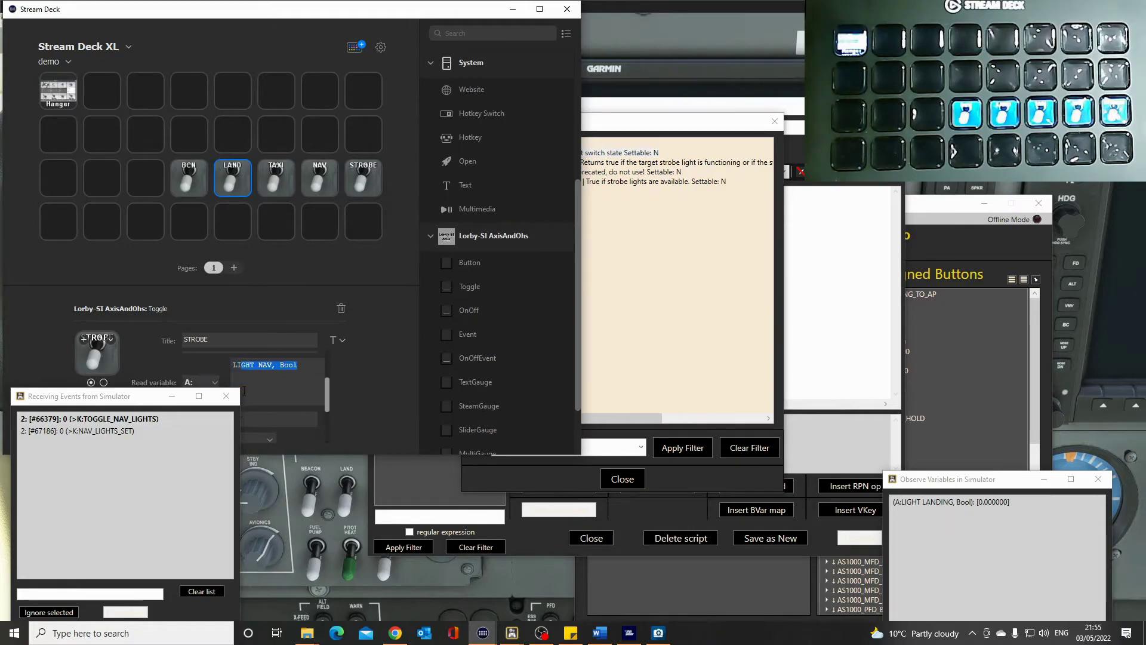
key("ctrl+v")
left_click_drag(328, 397, 324, 428)
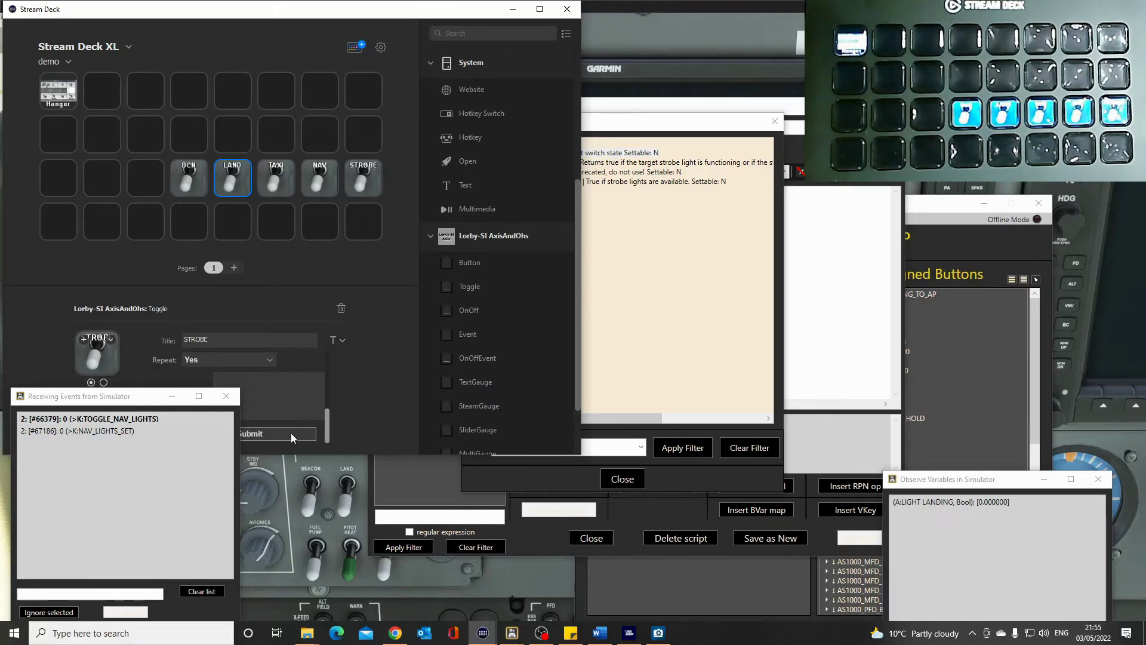
left_click(321, 467)
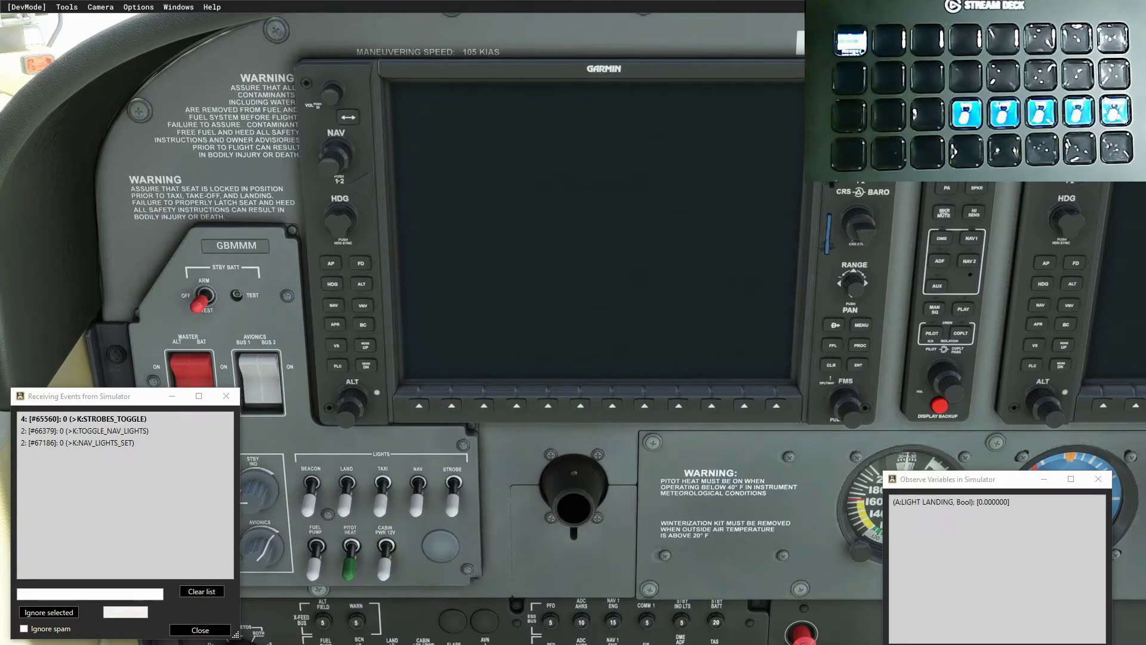
Close the variable list, clear the received simulator events and flip the cockpit FUEL PUMP switch on and off to read its event.
key("alt+Tab")
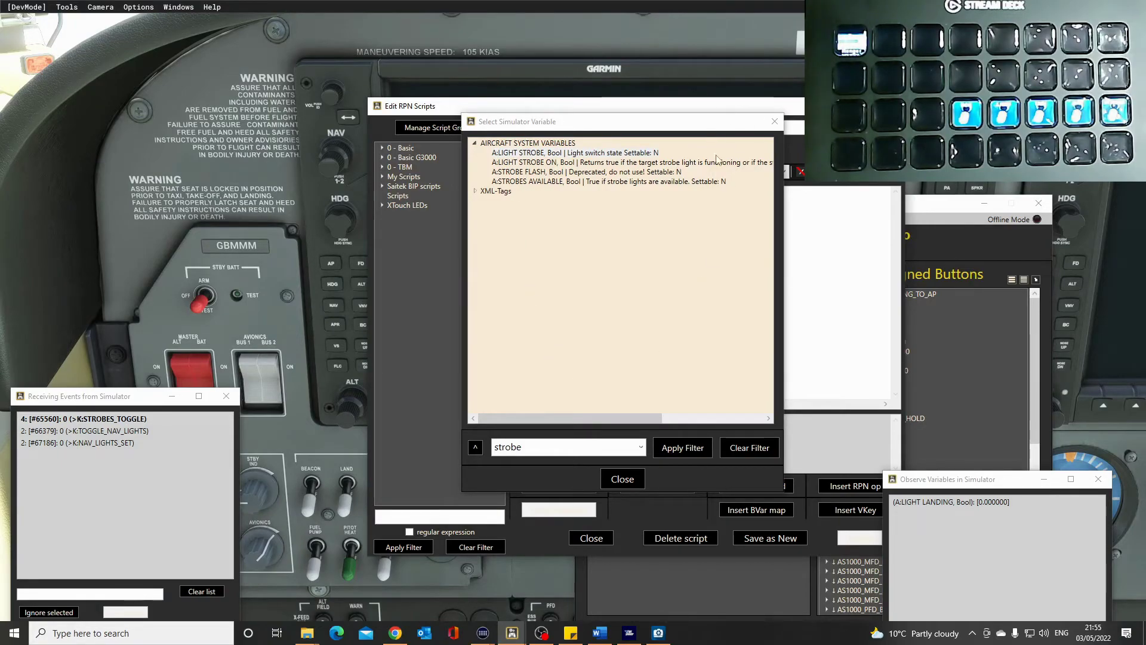
left_click(775, 122)
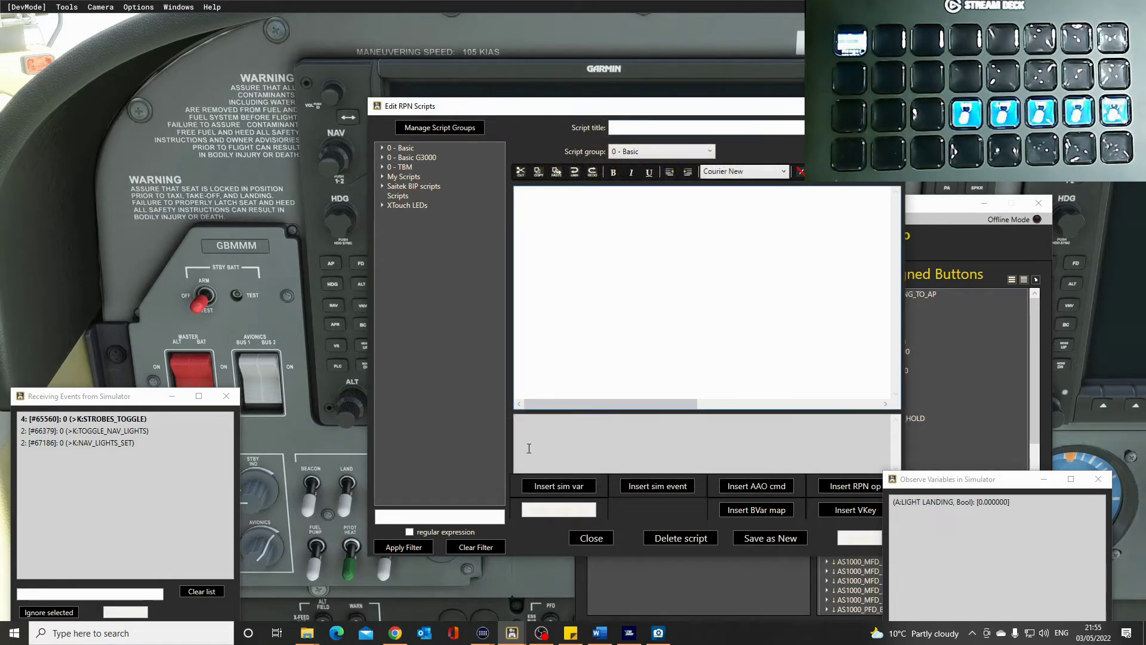
left_click(206, 593)
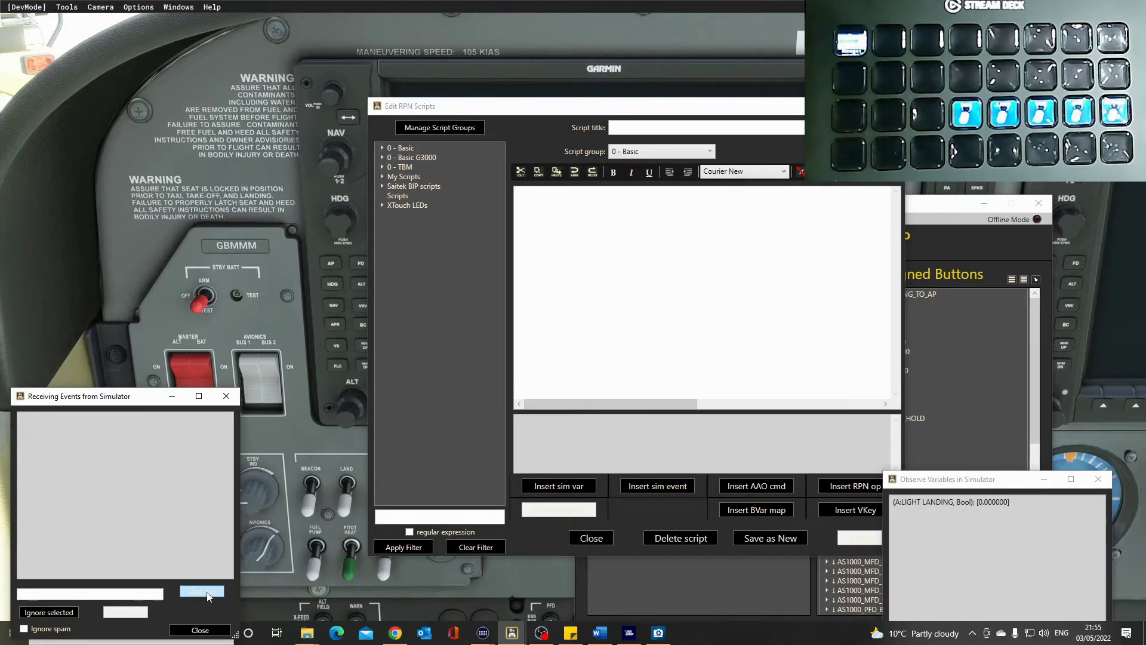
left_click(318, 551)
left_click(321, 554)
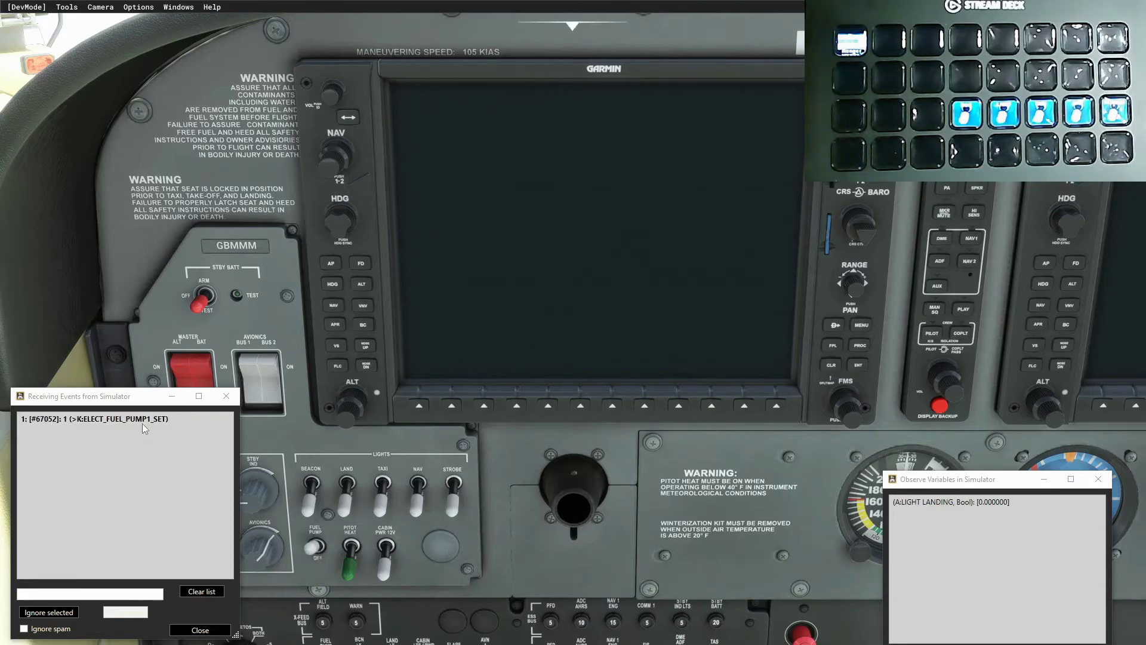
left_click(316, 558)
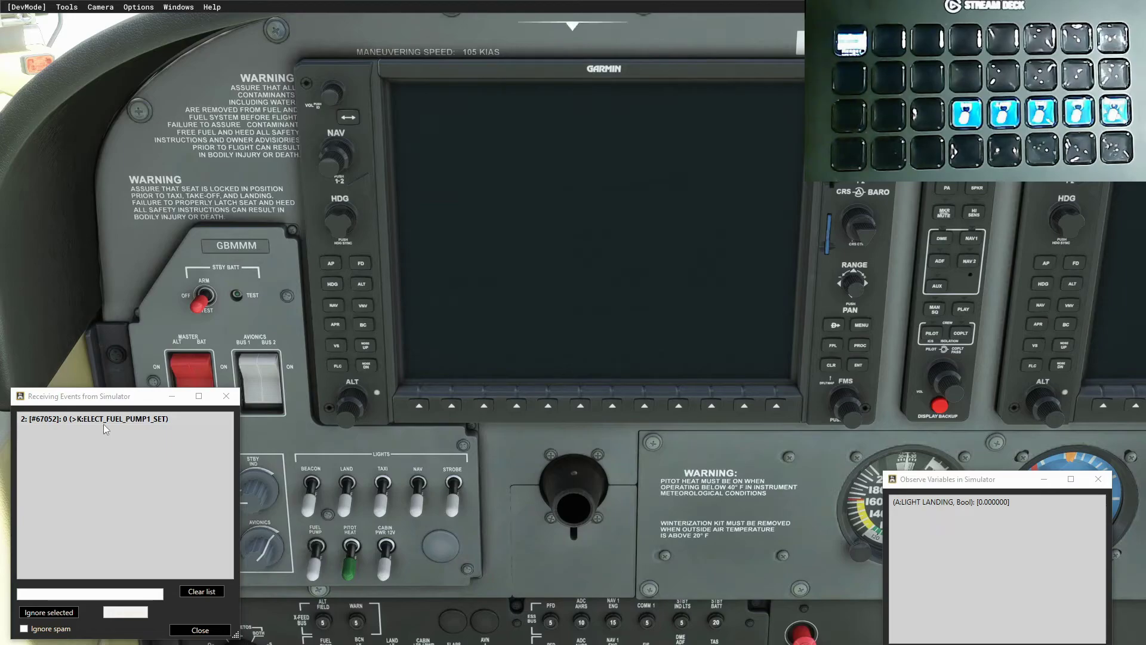
left_click(317, 553)
left_click(325, 560)
Filter the simulator events by pump, copy TOGGLE_ELECT_FUEL_PUMP from the aircraft engine events and close the event list.
key("alt+Tab")
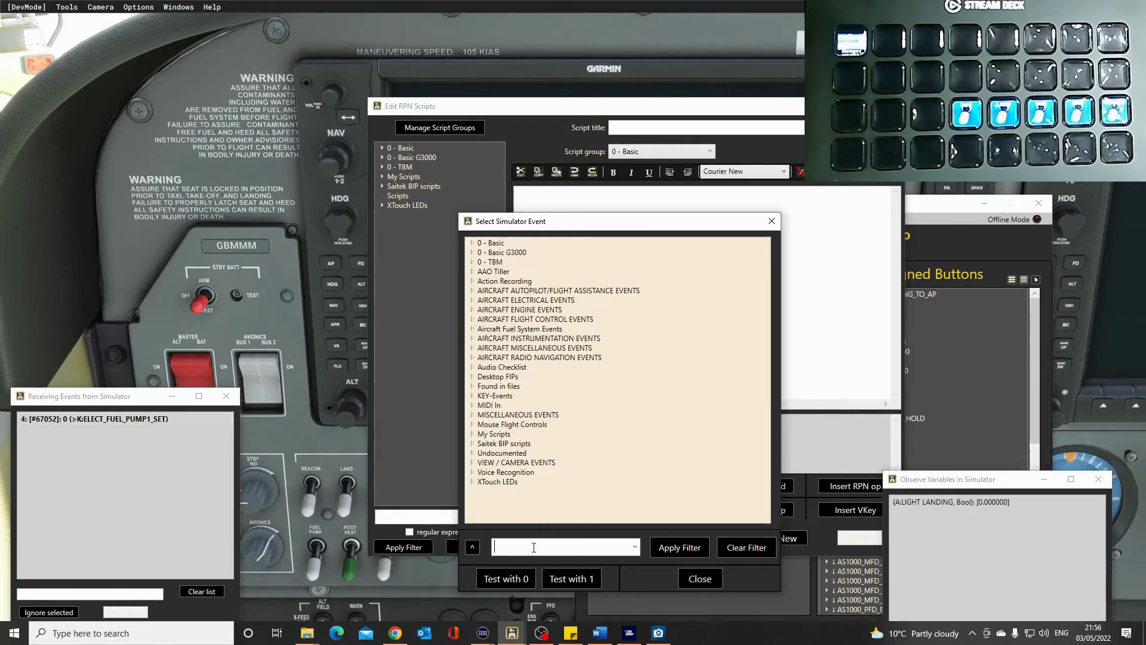
type("mp")
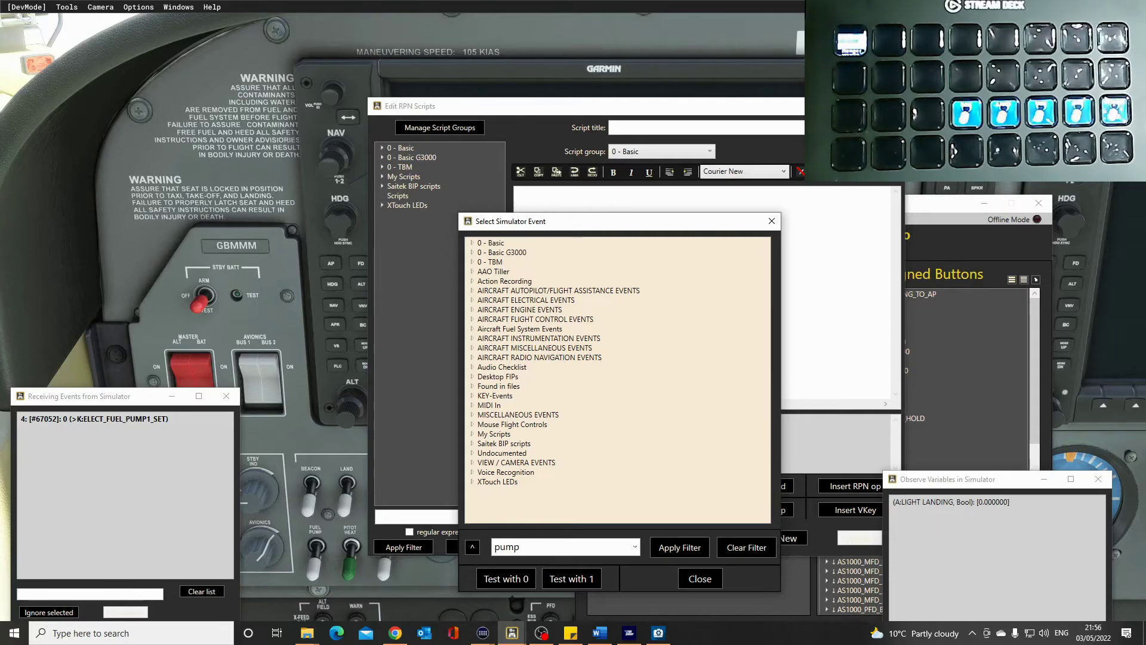
key("Return")
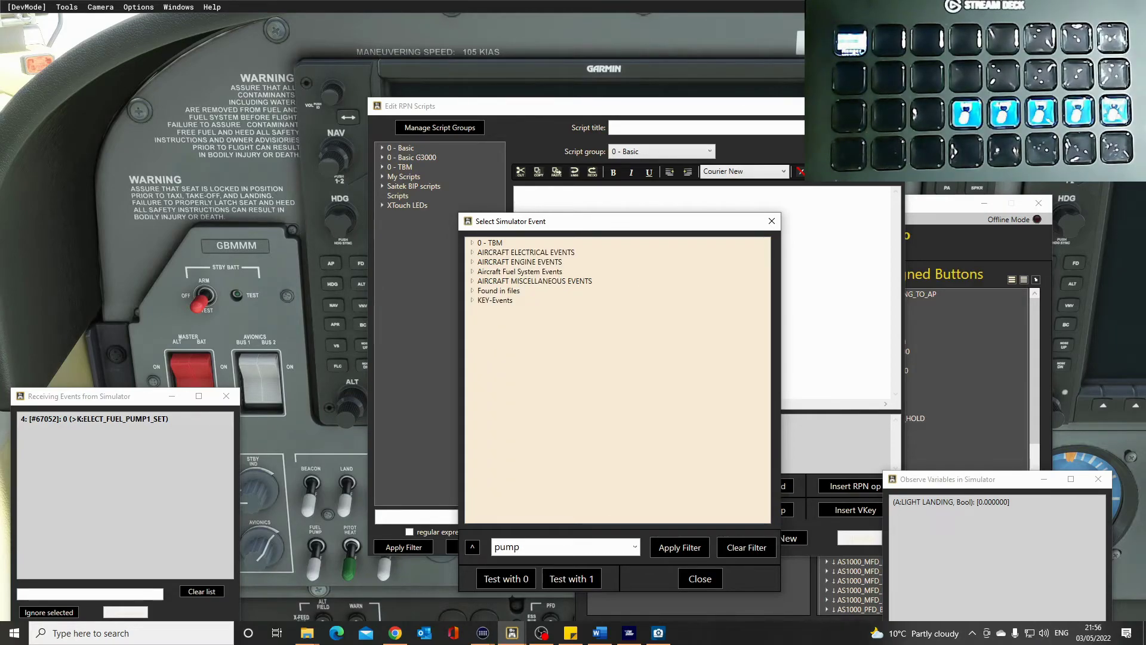
key("alt+Tab")
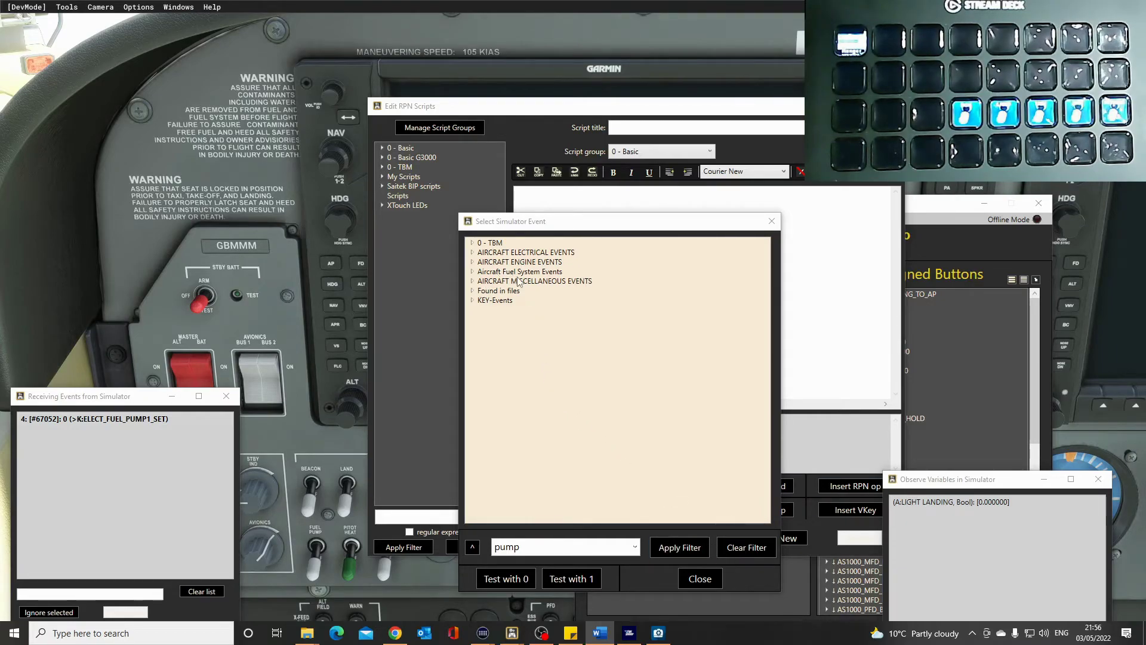
left_click(472, 271)
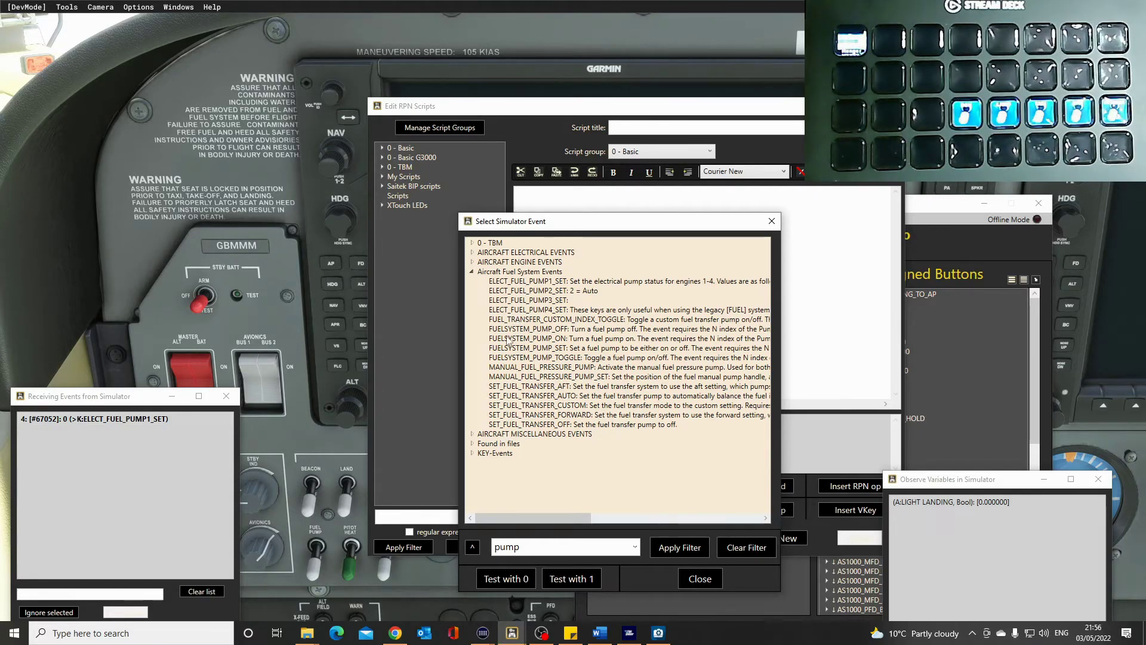
left_click(473, 263)
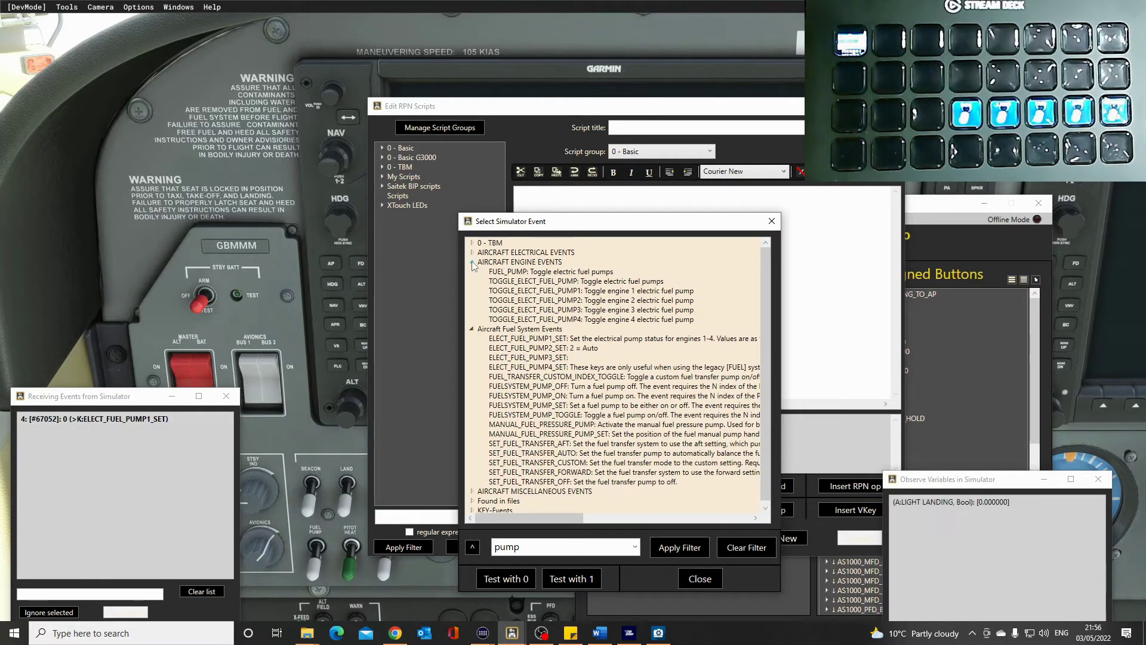
left_click(550, 282)
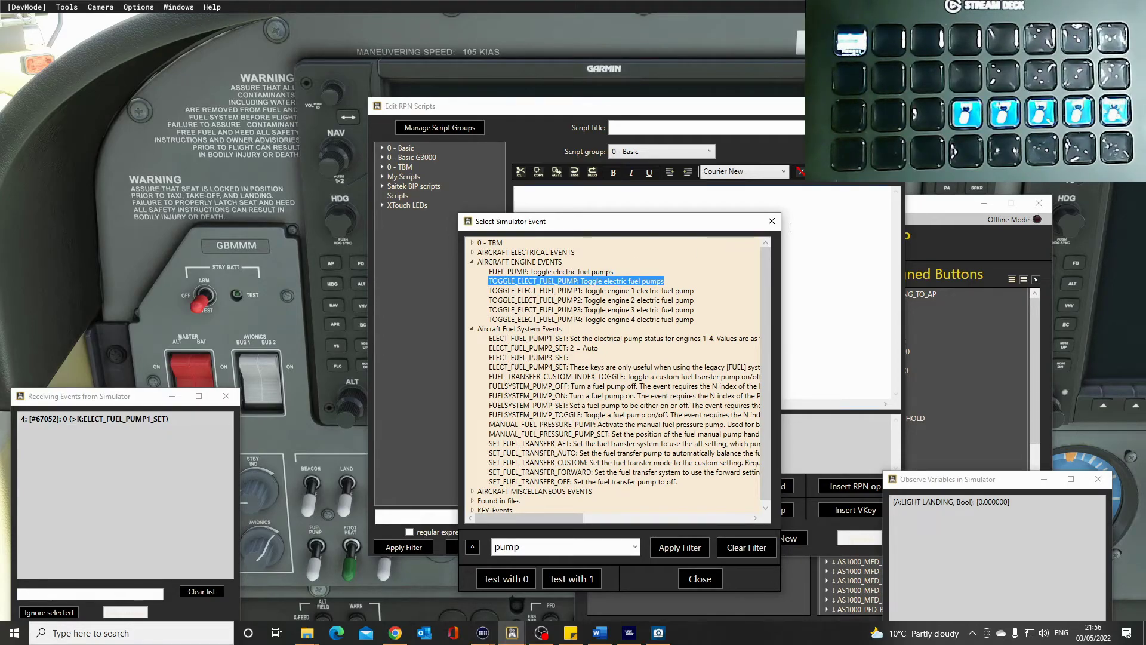
left_click(771, 221)
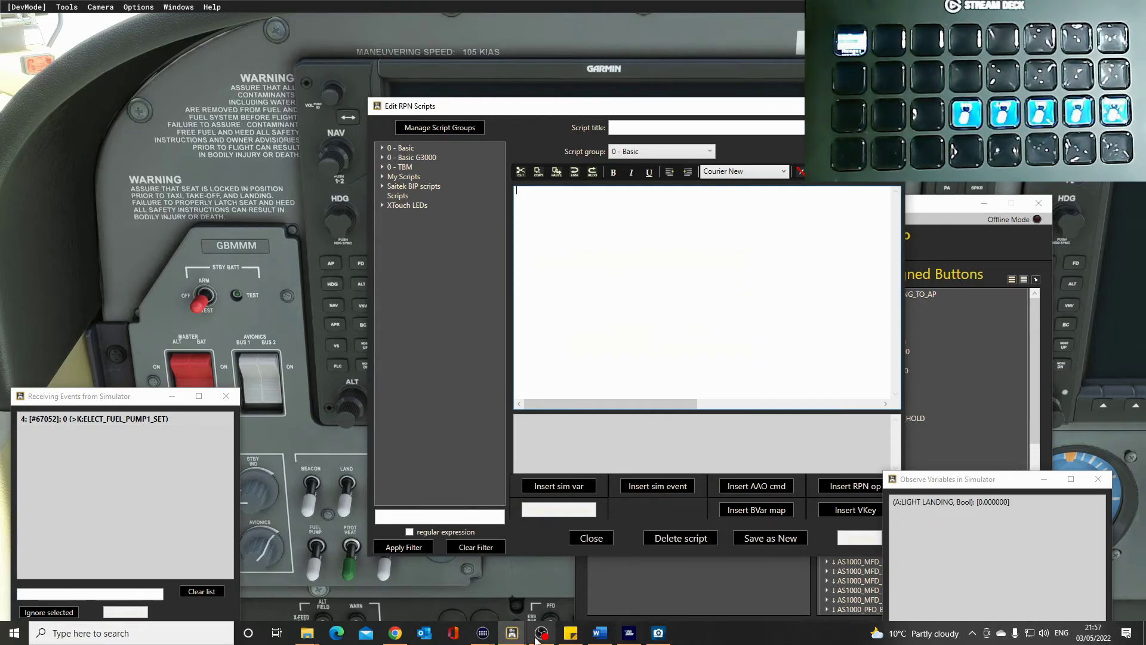
In Stream Deck, add an AxisAndOhs Toggle to the bottom row's third key and paste a copy of the BCN key over it.
mouse_move(487, 634)
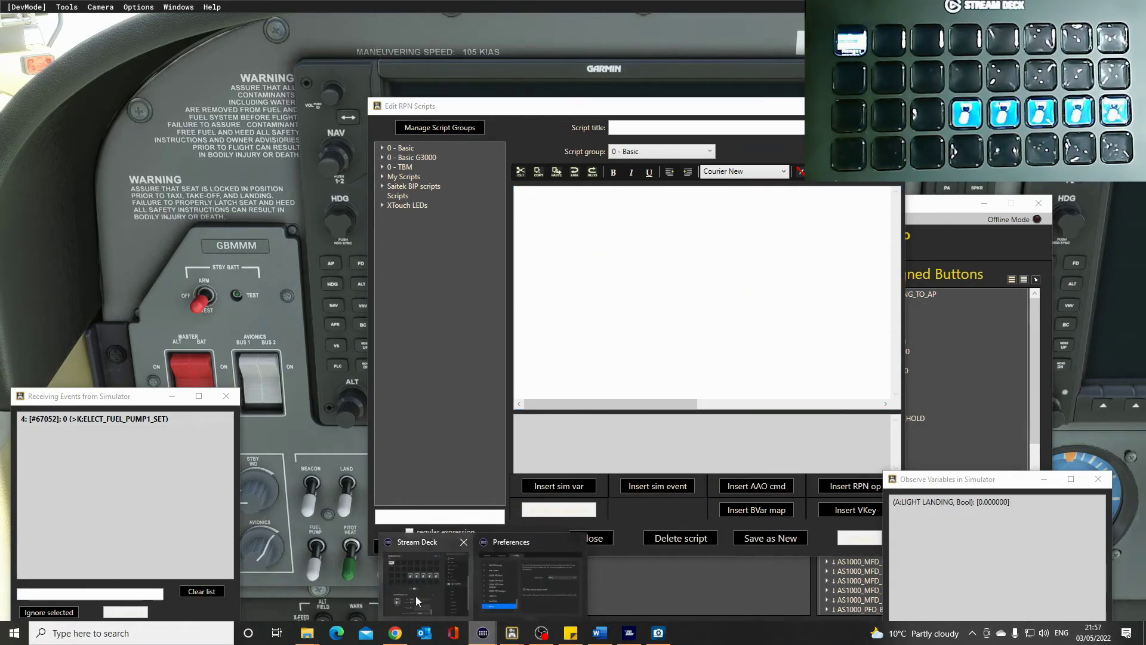
left_click(415, 596)
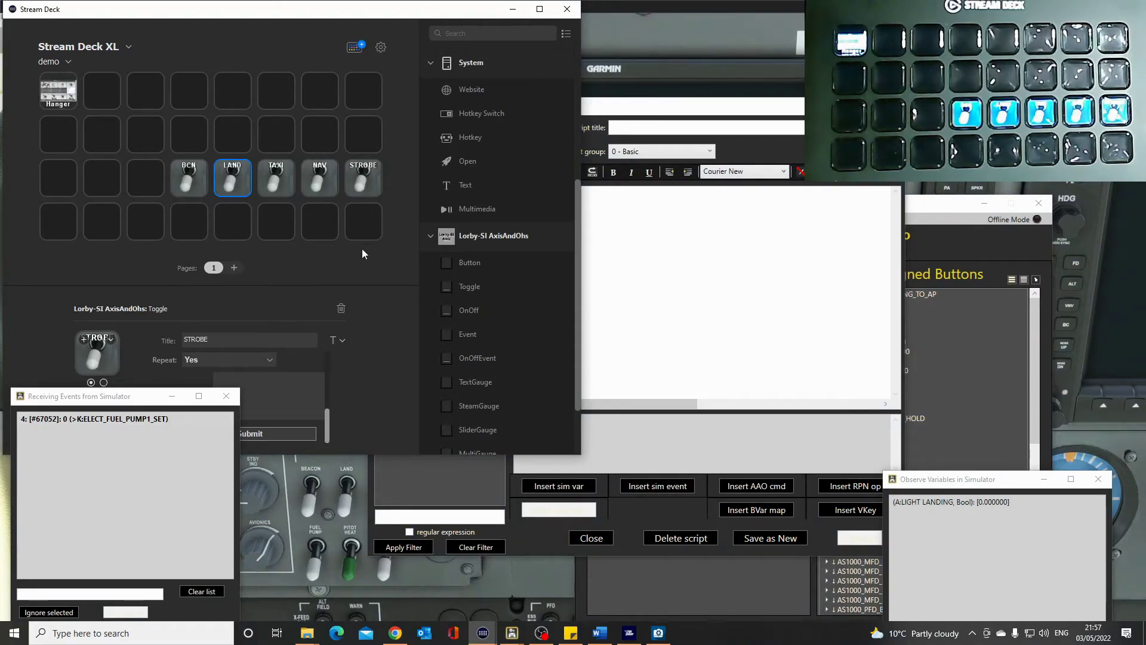
left_click_drag(448, 288, 153, 228)
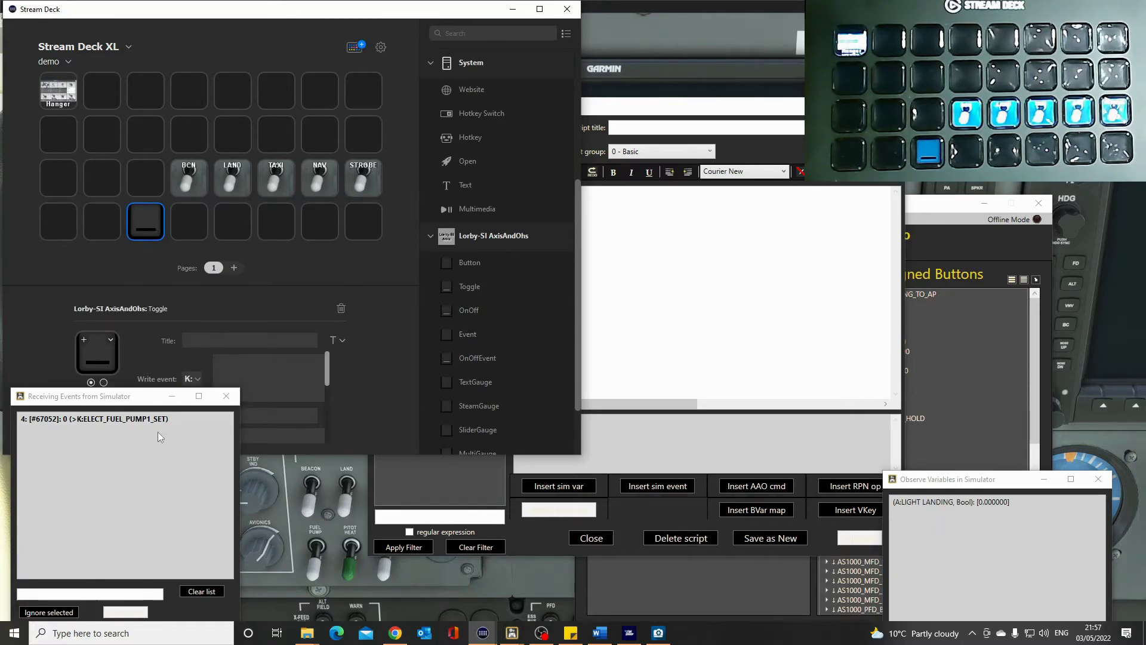
right_click(196, 180)
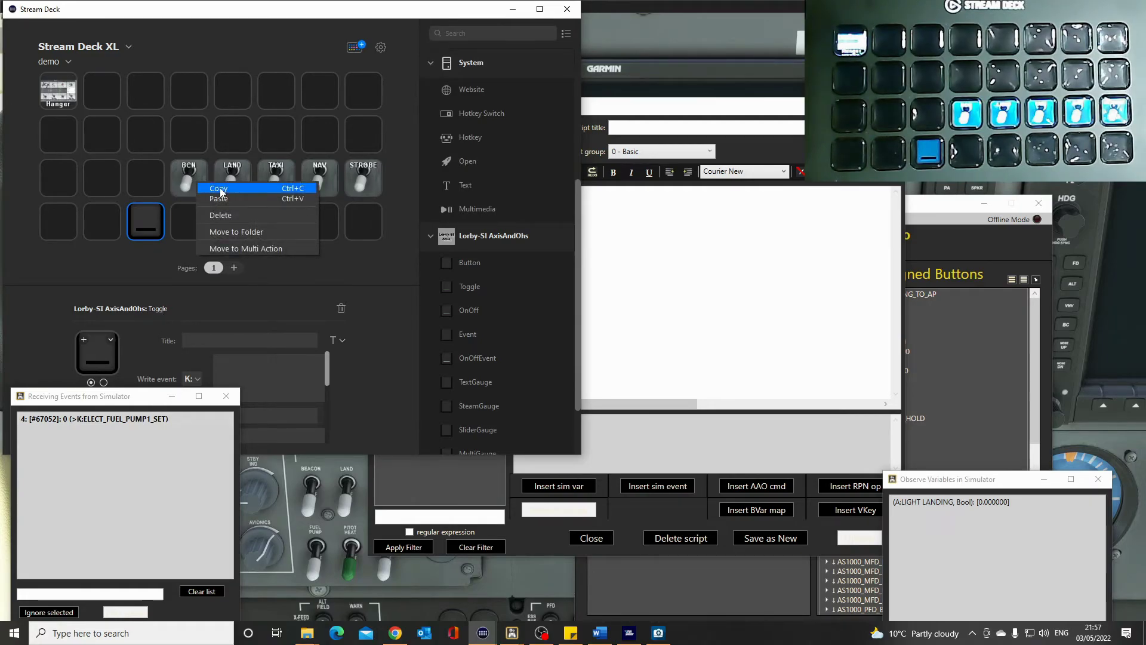
left_click(140, 218)
right_click(142, 217)
left_click(166, 235)
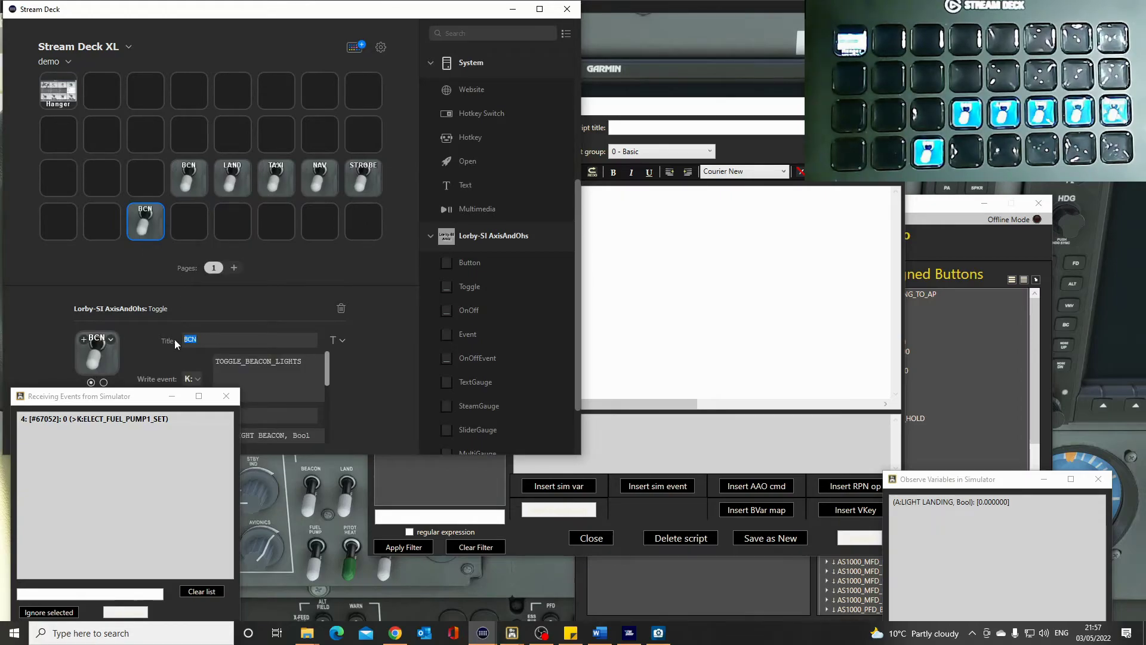
Title the copied key FUEL and replace its write event with TOGGLE_ELECT_FUEL_PUMP.
type("FUEL")
left_click_drag(303, 361, 212, 361)
type("TOGGLE_ELECT_FUEL_PUMP")
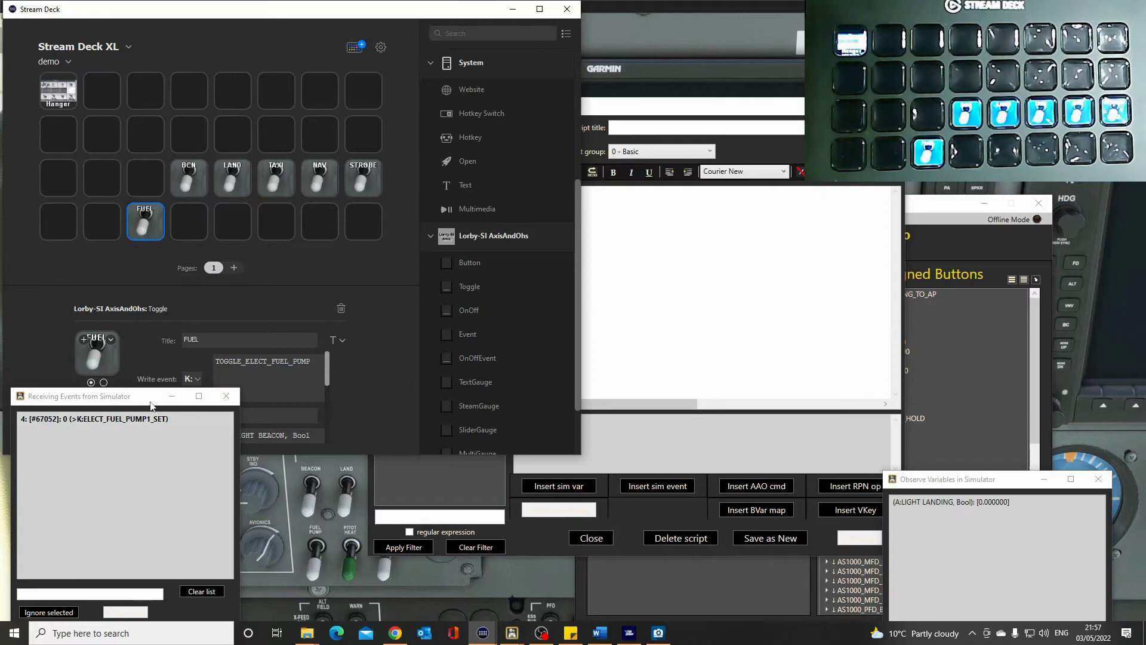
Filter the simulator variables by pump, copy GENERAL ENG FUEL PUMP ON:index, Bool from the aircraft engine variables and close the list.
scroll(326, 382, "down", 2)
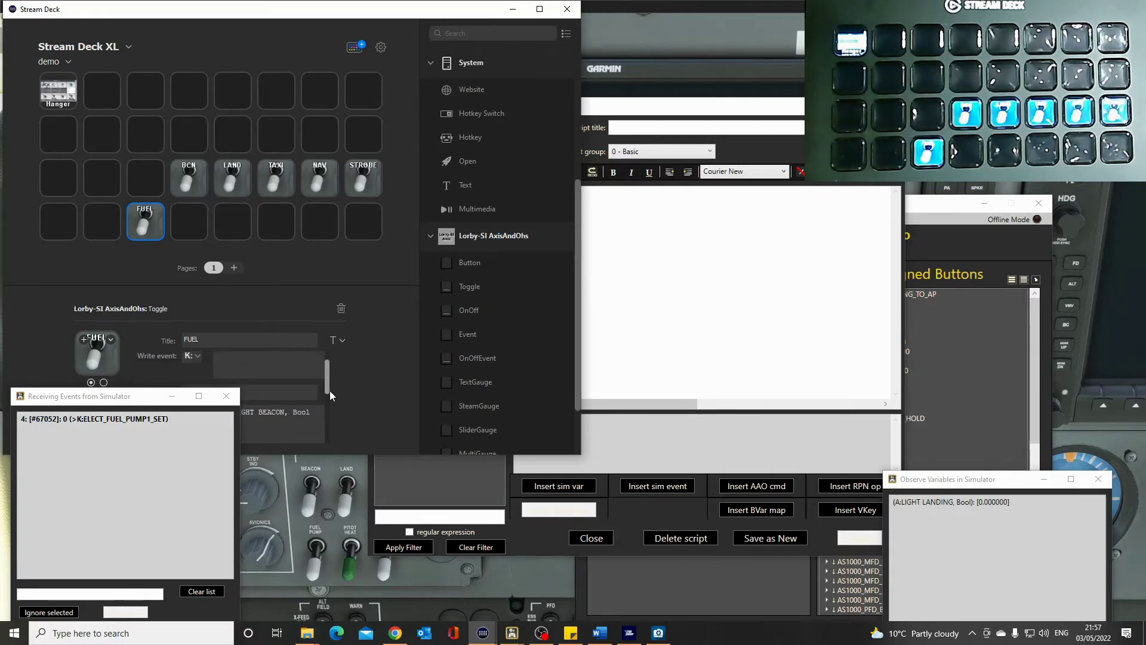
scroll(327, 385, "down", 2)
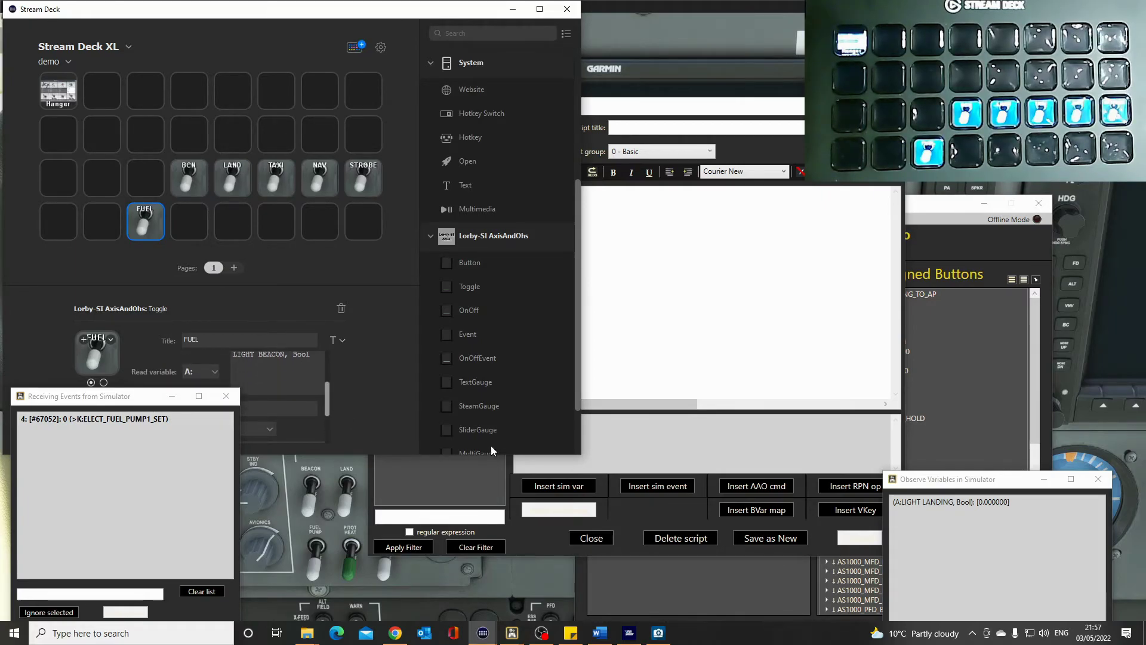
left_click(577, 486)
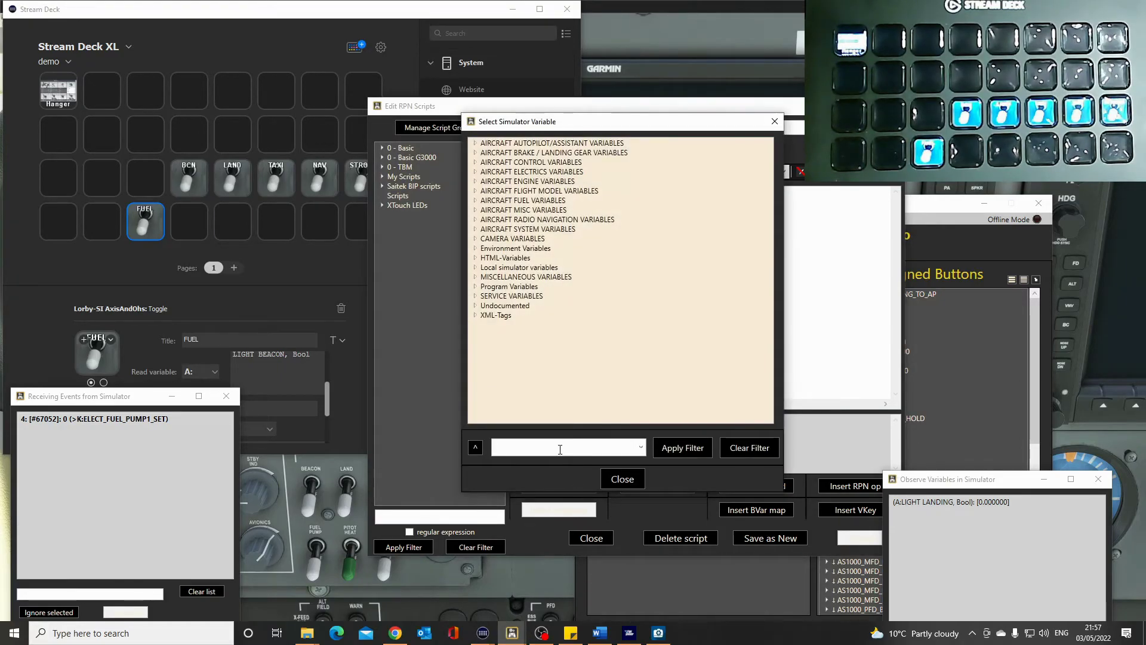
type("pump")
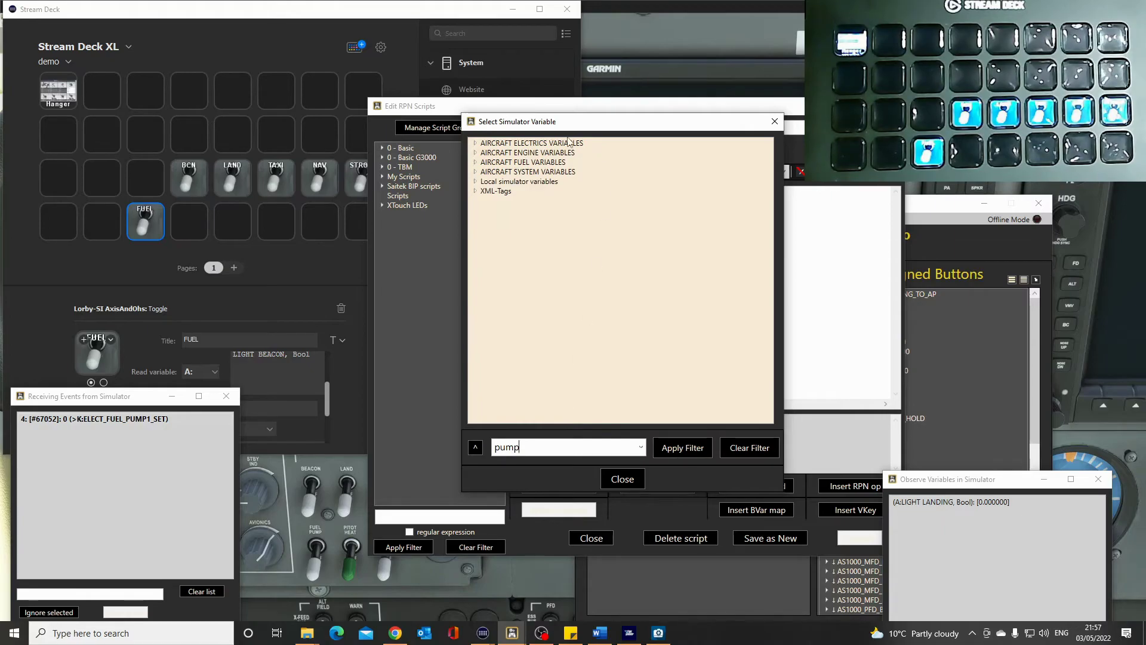
left_click(476, 162)
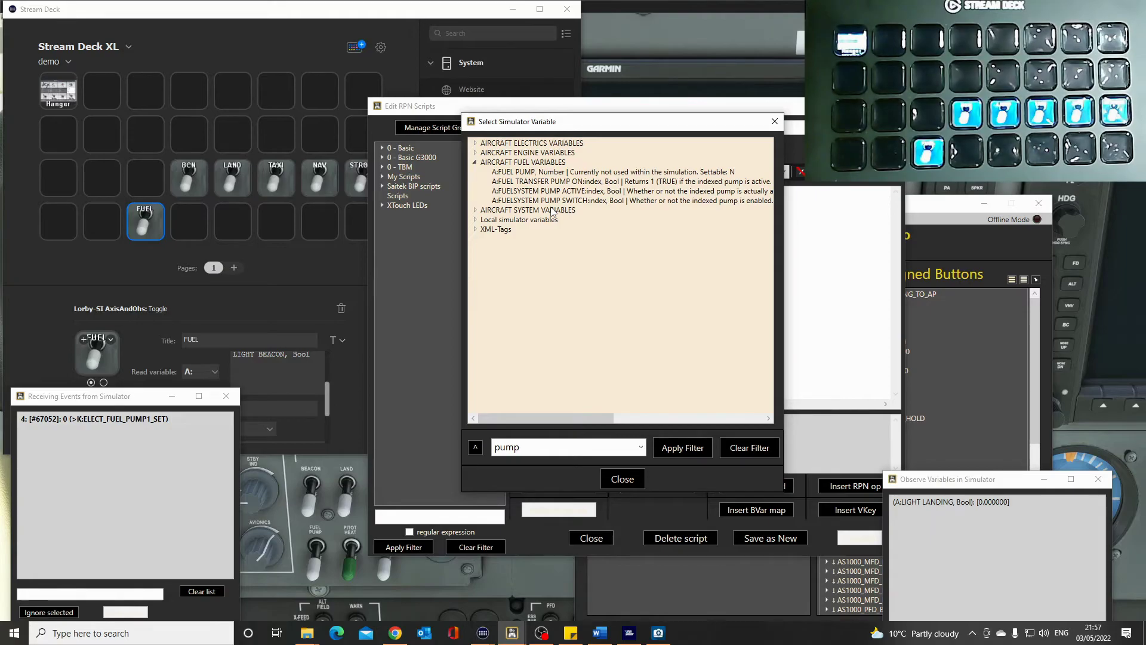
left_click(475, 153)
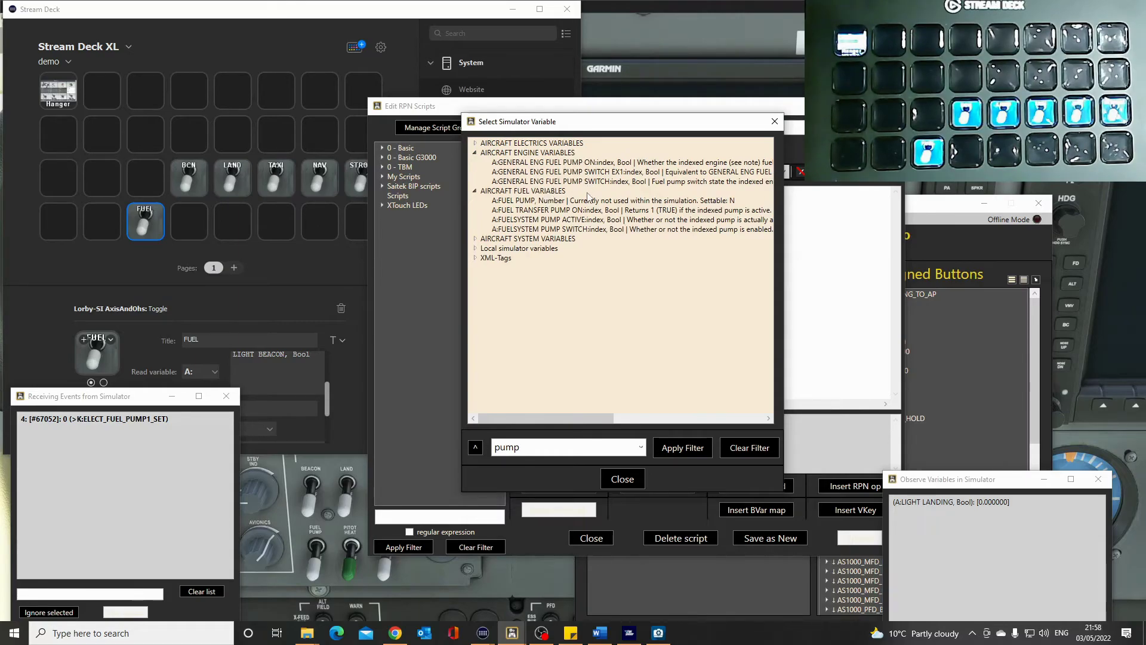
left_click(558, 165)
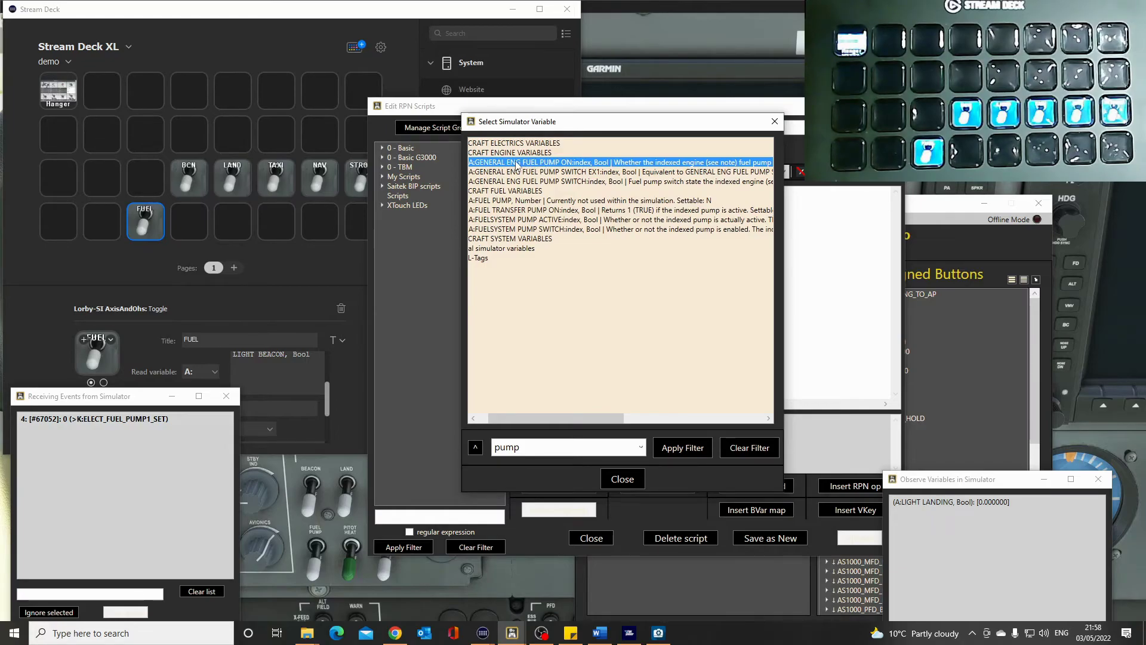
left_click(775, 121)
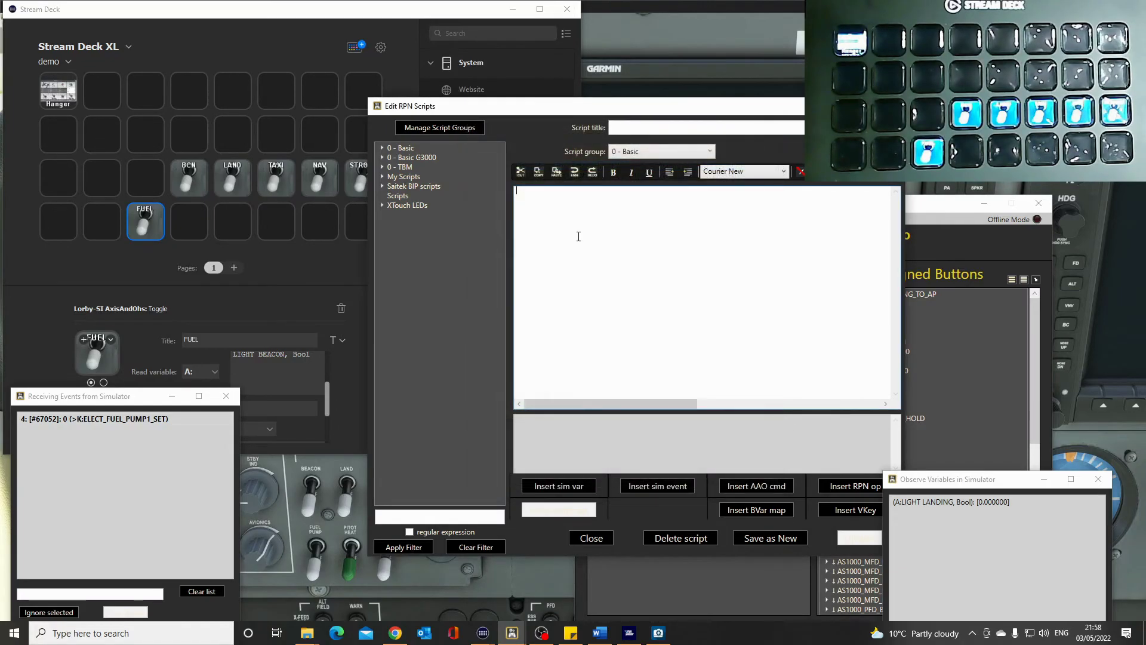
Replace the FUEL key's read variable with GENERAL ENG FUEL PUMP ON:1, Bool, using 1 as the engine index.
left_click(335, 412)
scroll(328, 418, "down", 2)
left_click_drag(135, 405, 139, 461)
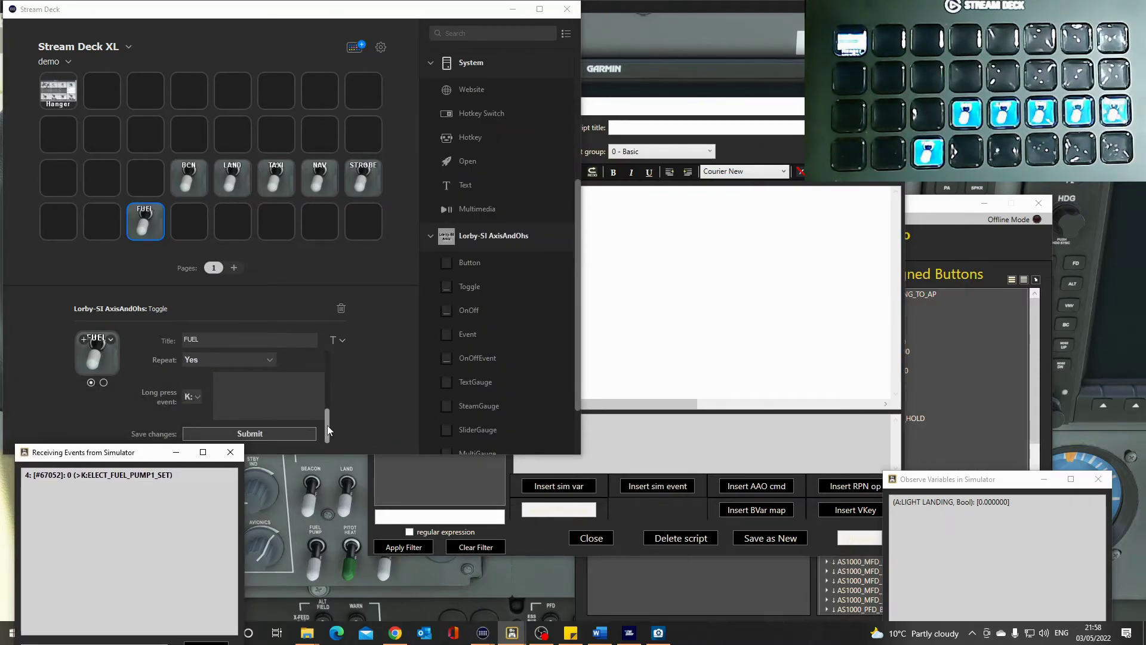
left_click_drag(327, 425, 233, 389)
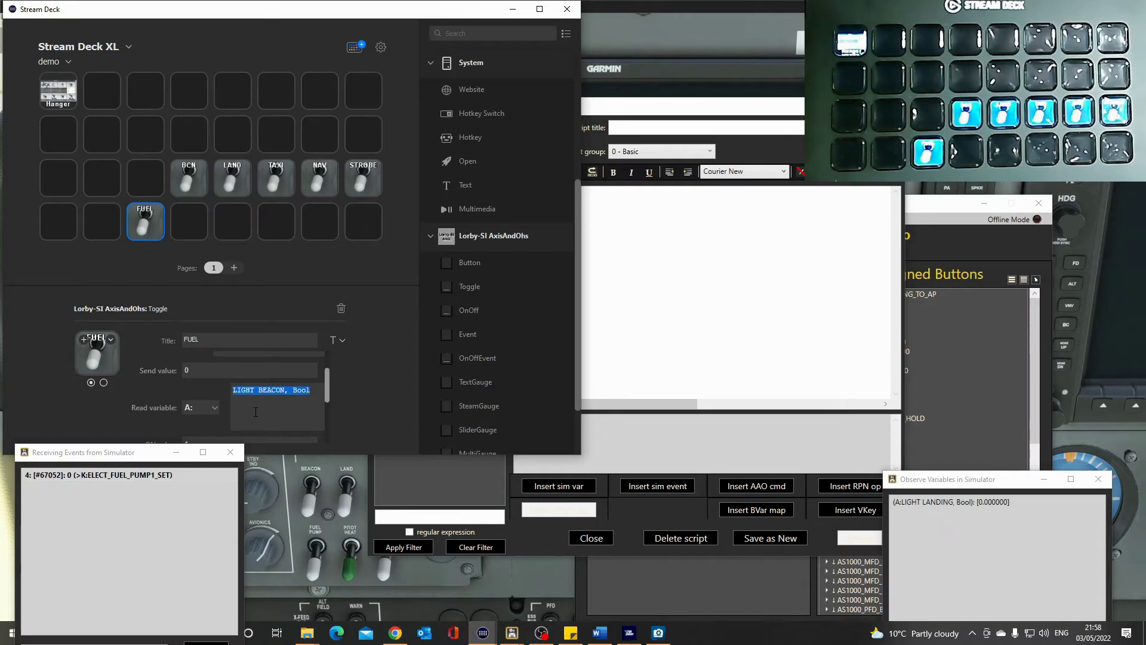
type("GENERAL ENG FUEL PUMP ON:index, Bool")
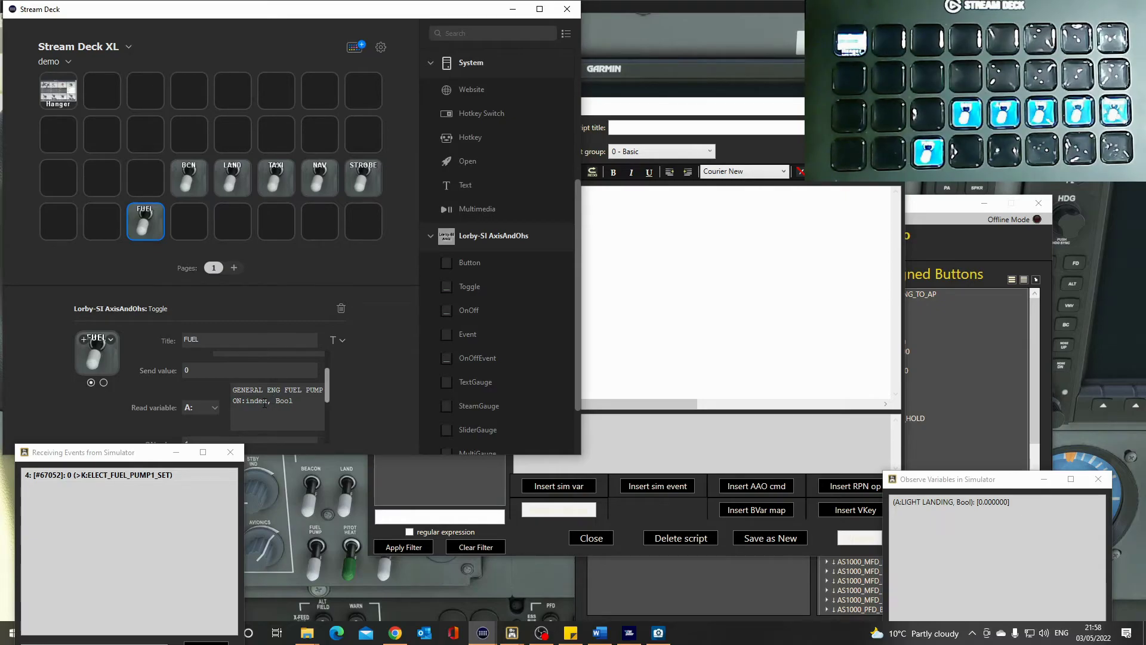
double_click(267, 402)
type("1")
left_click_drag(327, 394, 330, 439)
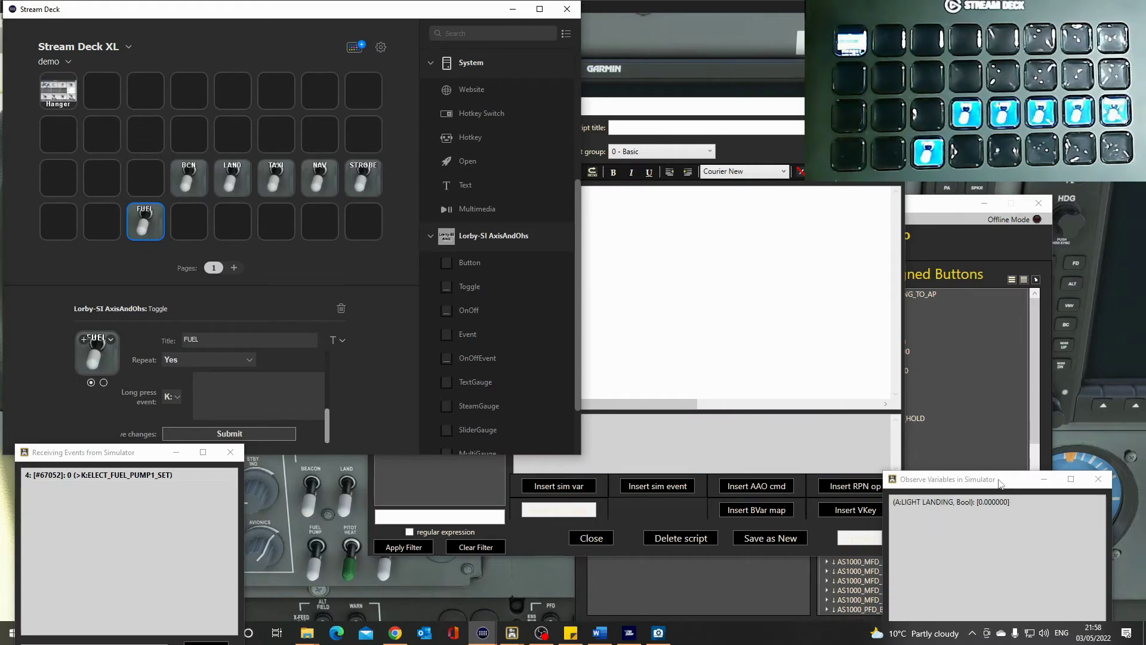
Bring the Observe Variables window fully into view and remove the LIGHT LANDING variable from it.
left_click_drag(996, 481, 608, 374)
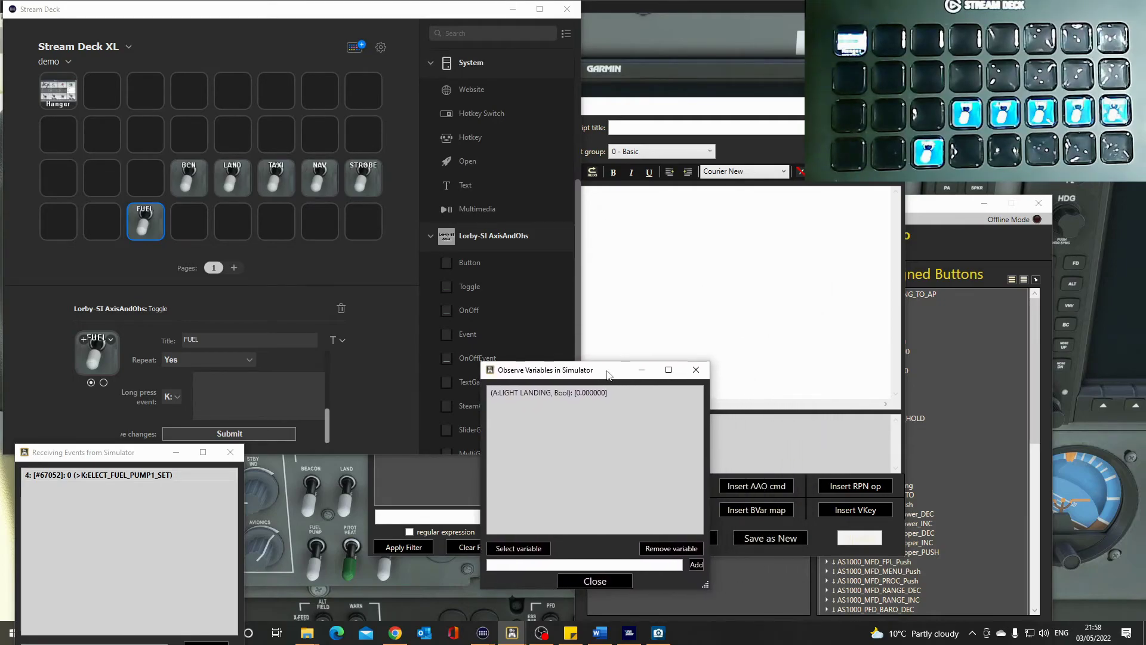
left_click(552, 394)
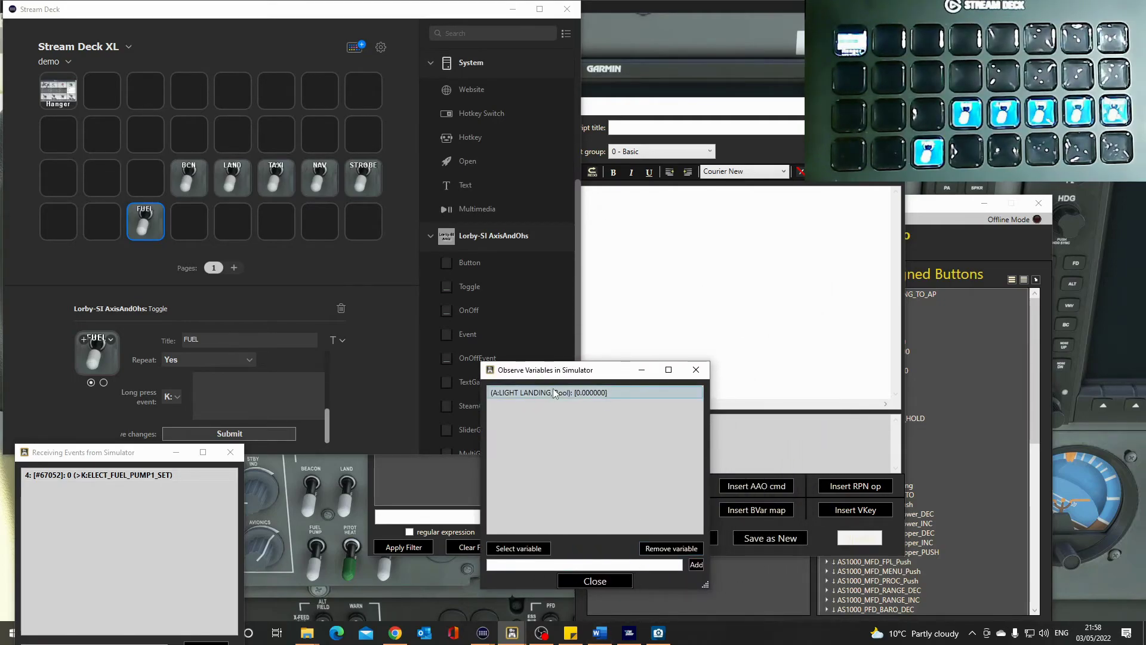
left_click(671, 548)
Filter the variables to observe by pump and choose GENERAL ENG FUEL PUMP ON:index, Bool from the aircraft engine variables.
left_click(527, 549)
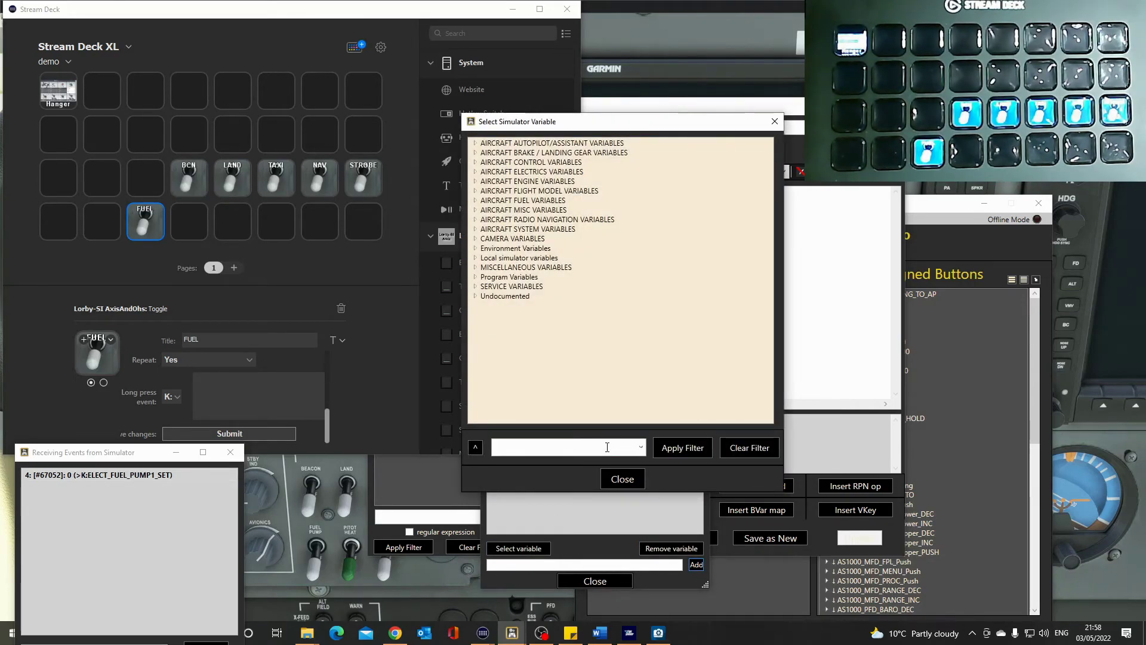
type("pump")
left_click(679, 452)
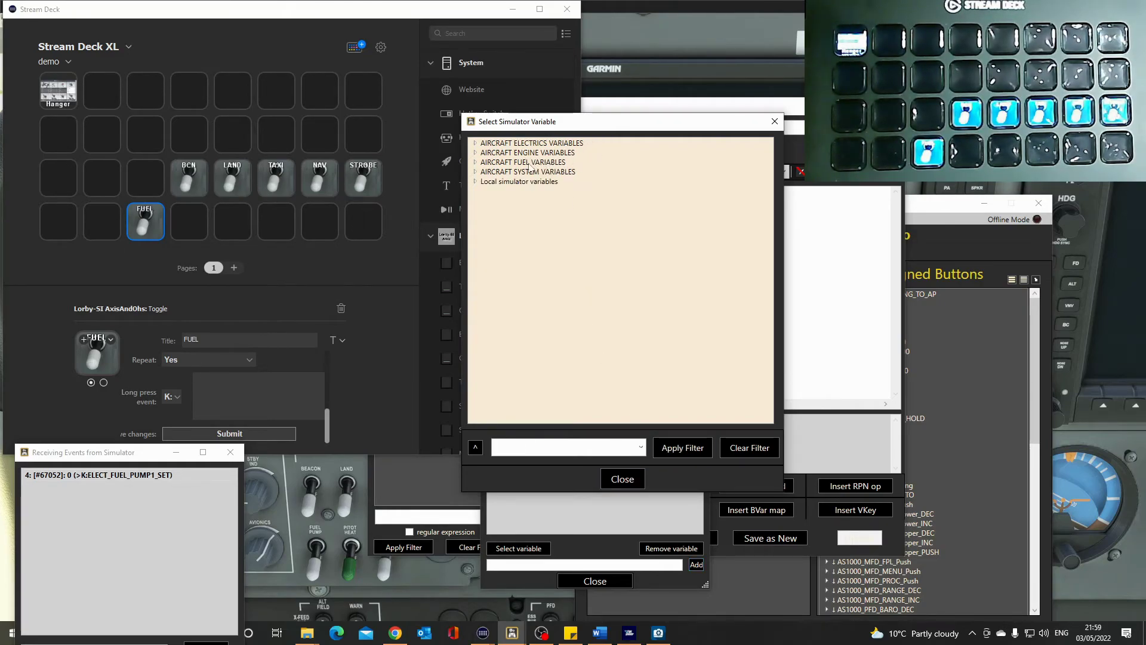
left_click(475, 163)
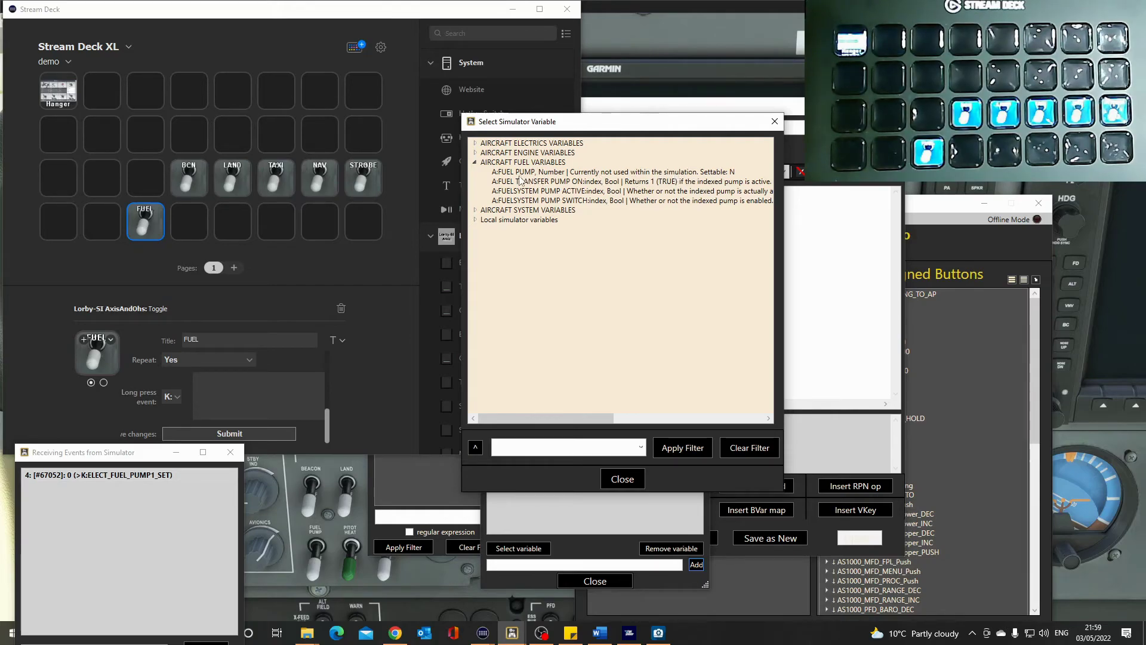
left_click(474, 162)
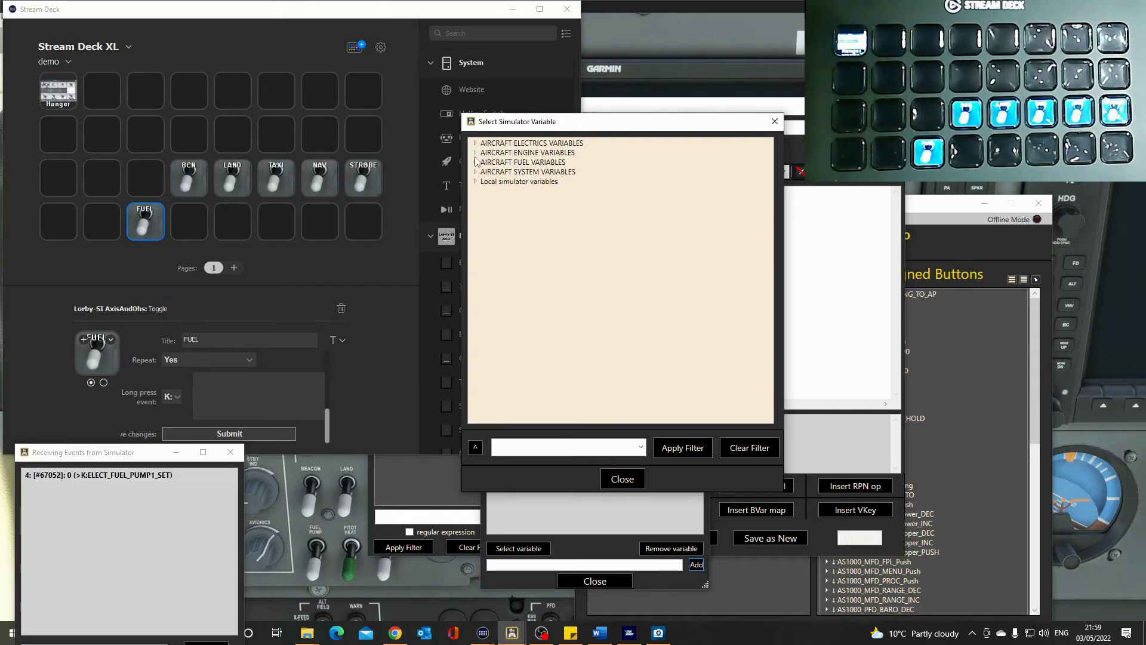
left_click(475, 152)
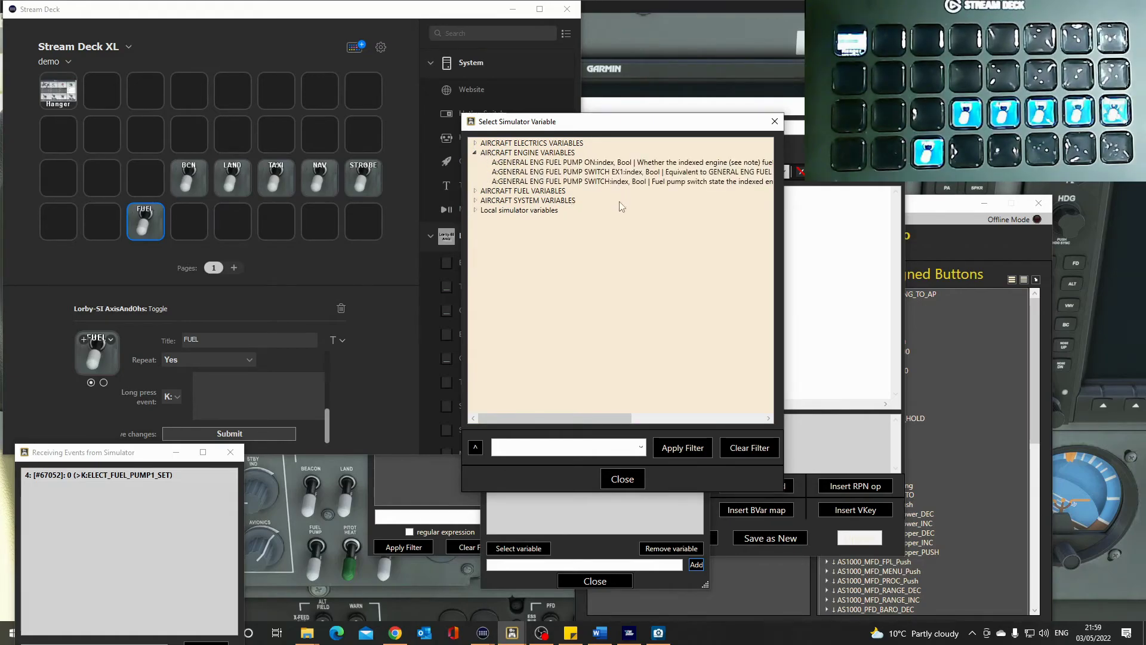
left_click(545, 164)
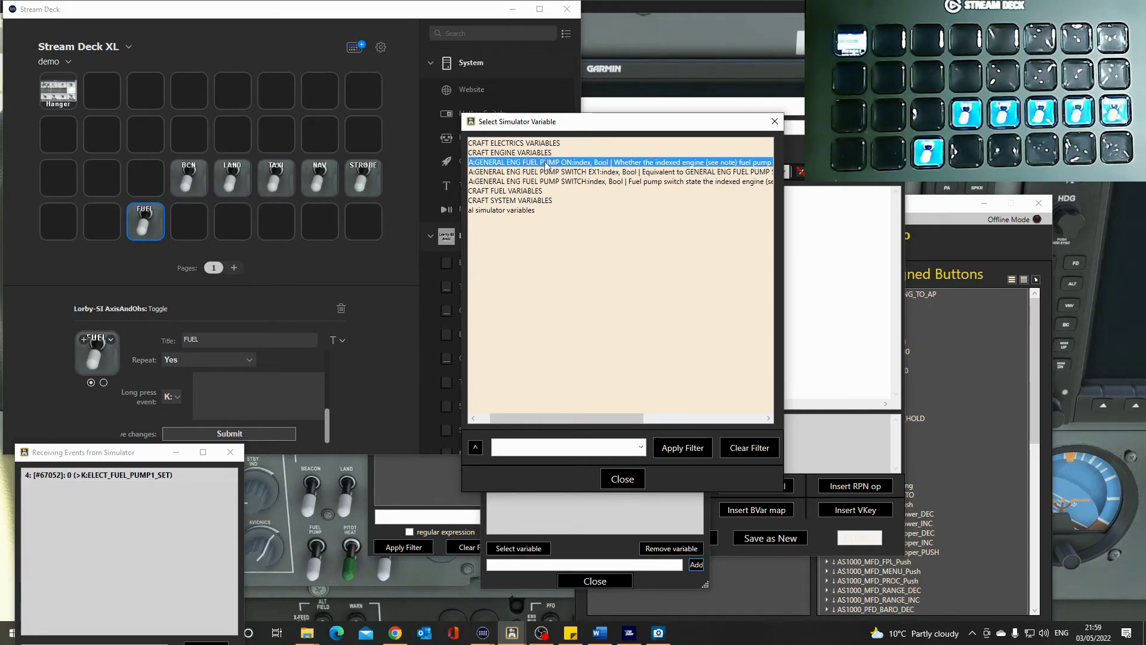
double_click(546, 165)
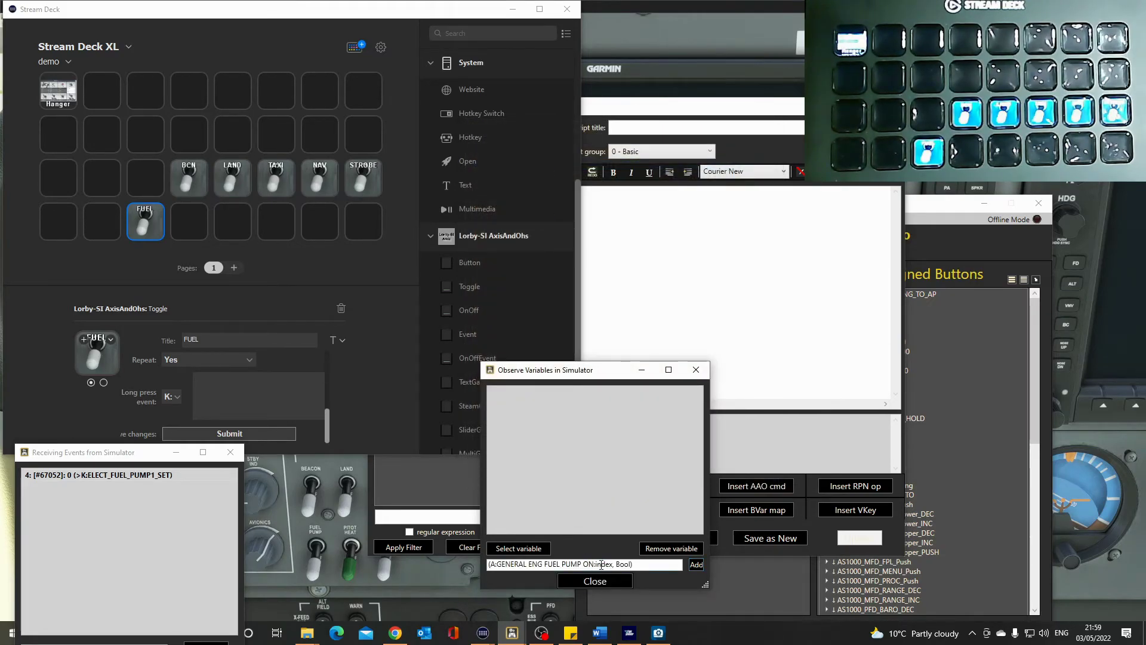
Set the engine index to 1 and add GENERAL ENG FUEL PUMP ON:1, Bool to the observed variables.
left_click_drag(608, 563, 598, 564)
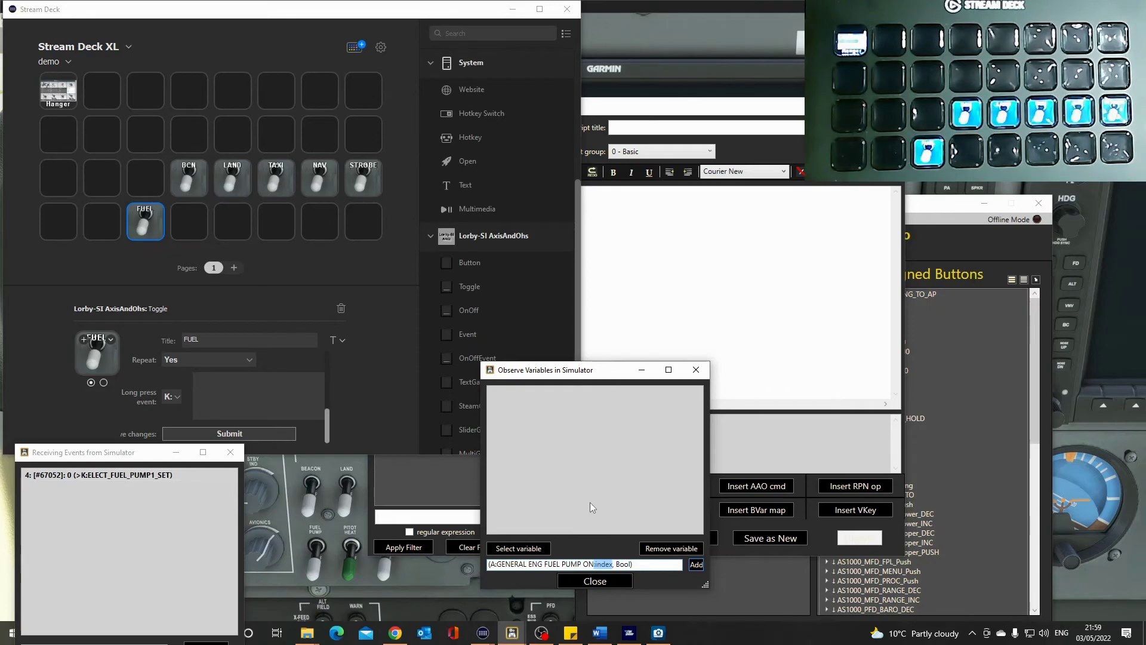
type("1")
type(":")
left_click(696, 564)
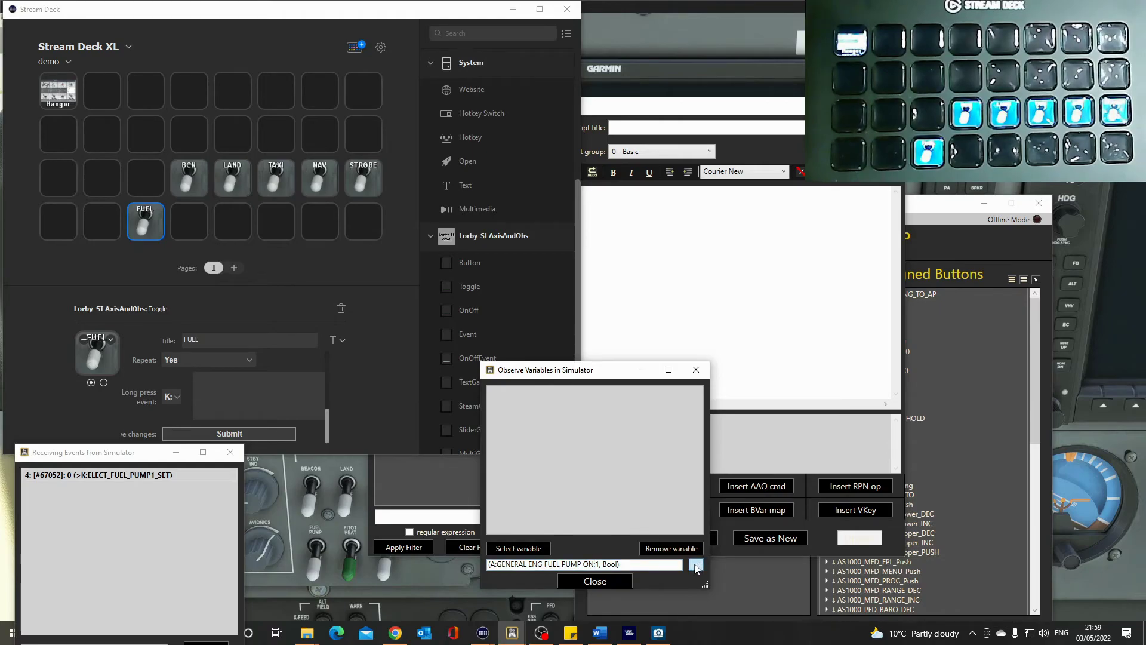
Flip the cockpit fuel pump switch with the master battery off and on, checking how the observed variable responds.
left_click(324, 548)
left_click(319, 546)
left_click(318, 553)
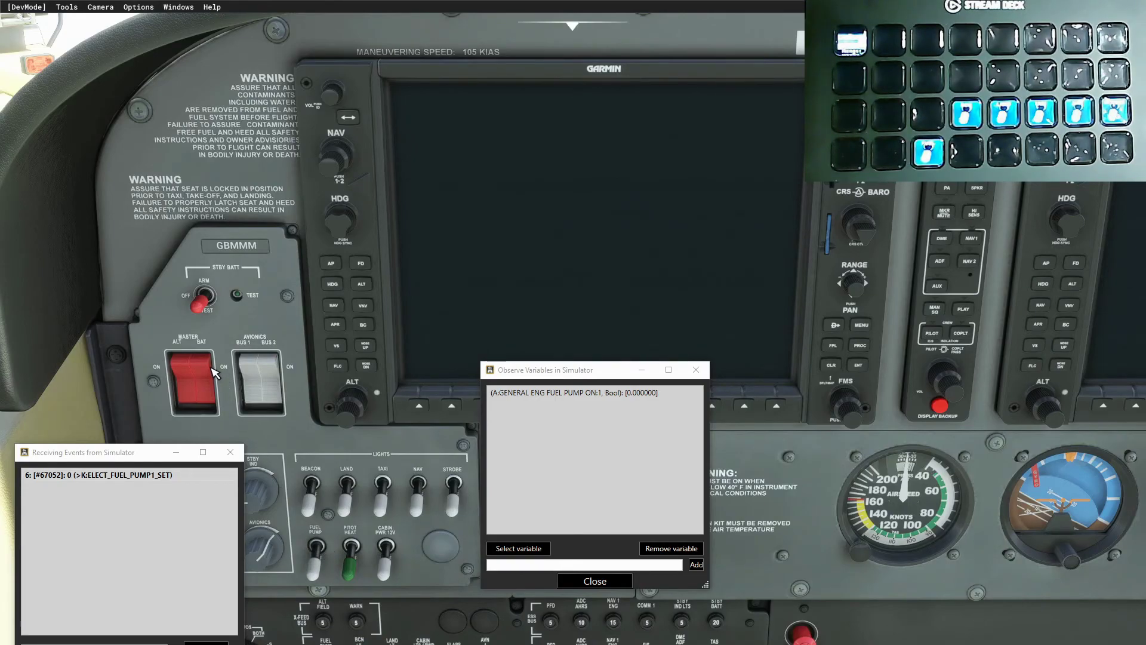
left_click(214, 373)
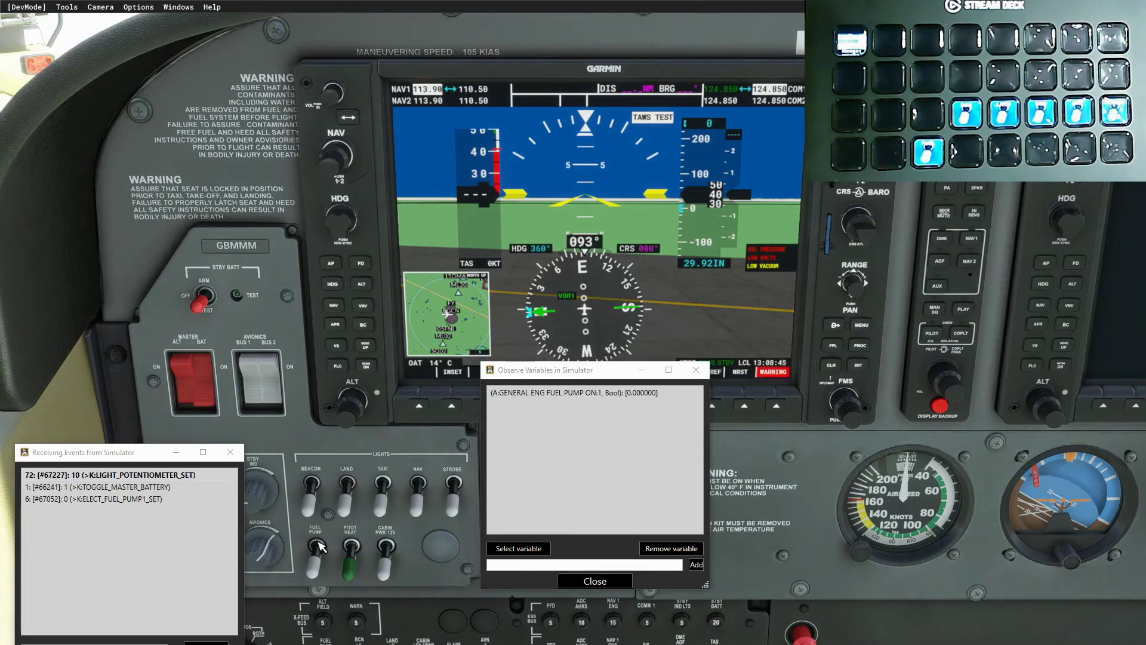
left_click(319, 546)
left_click(321, 561)
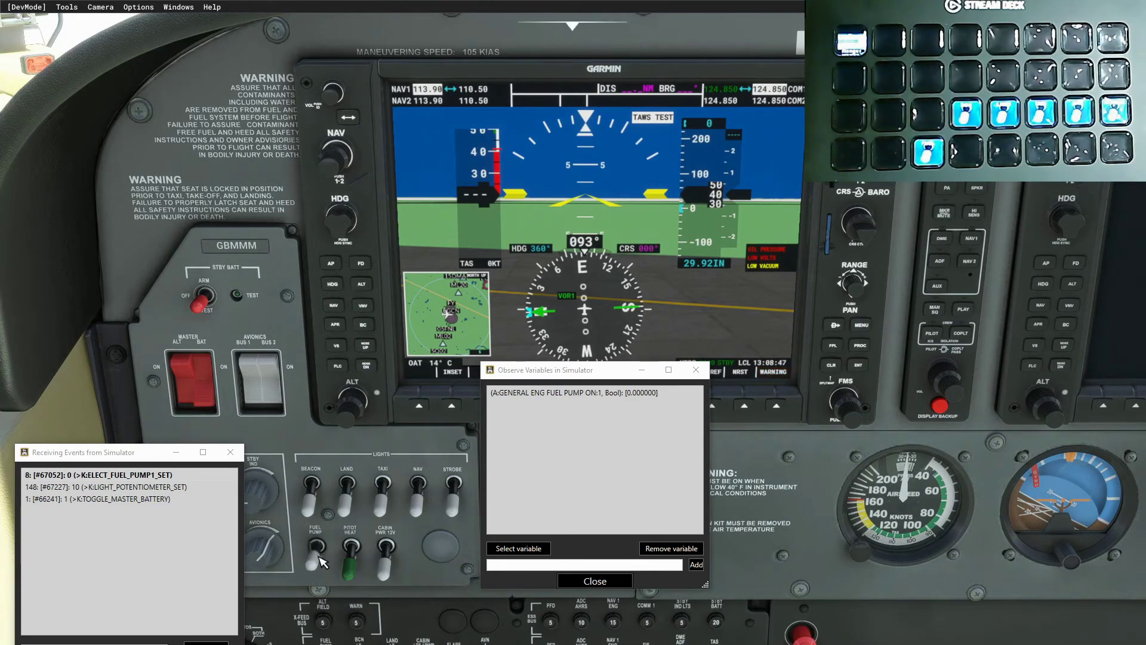
left_click(210, 400)
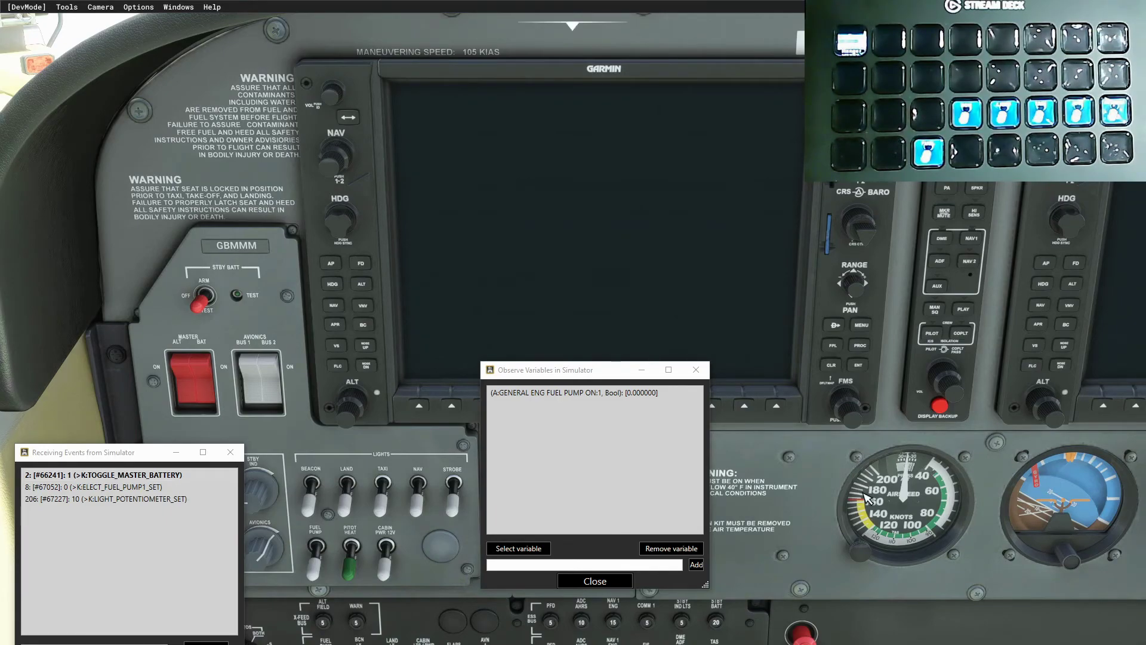
Filter the variables to observe by general and choose GENERAL ENG FUEL PUMP SWITCH:index, Bool from the aircraft engine variables.
left_click(529, 553)
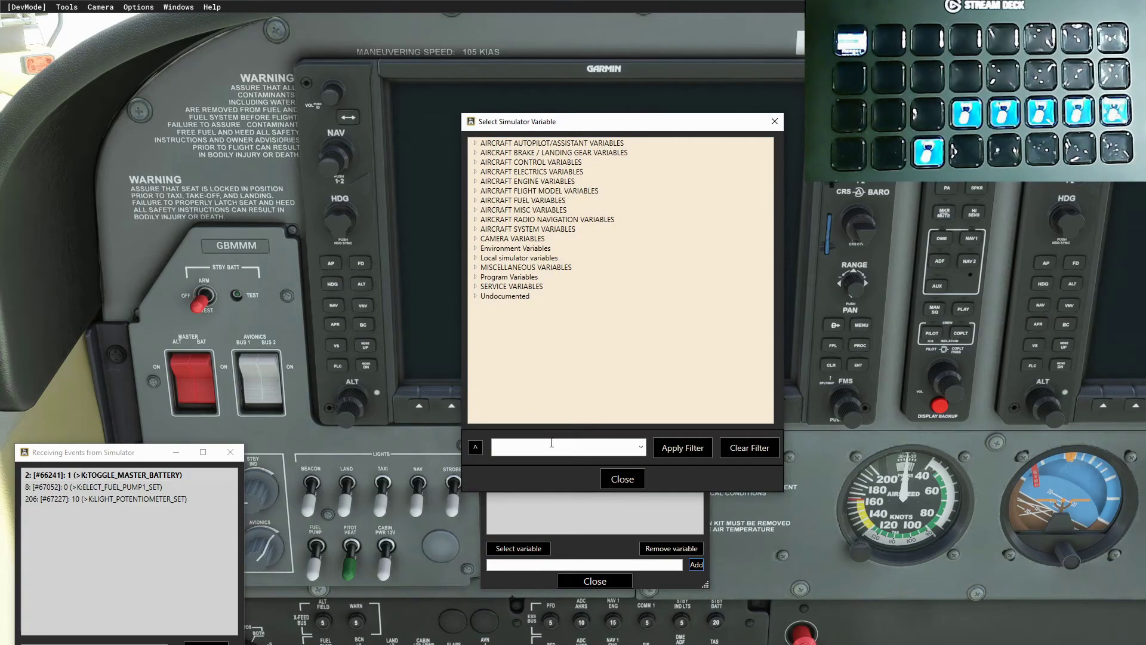
type("general")
key("Return")
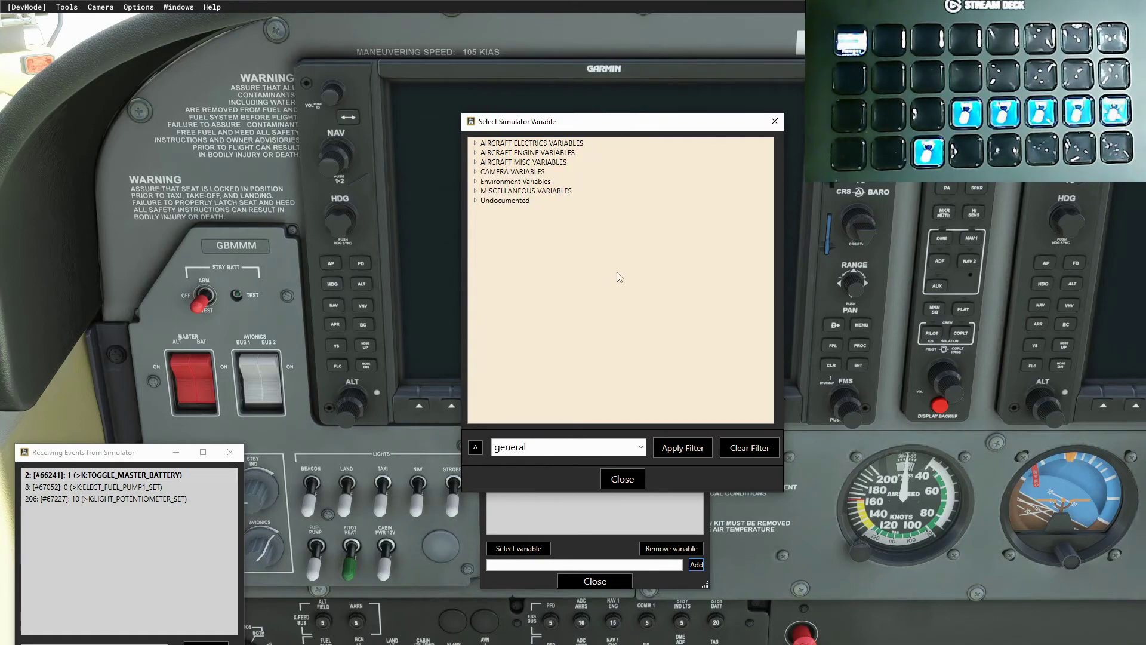
left_click(475, 144)
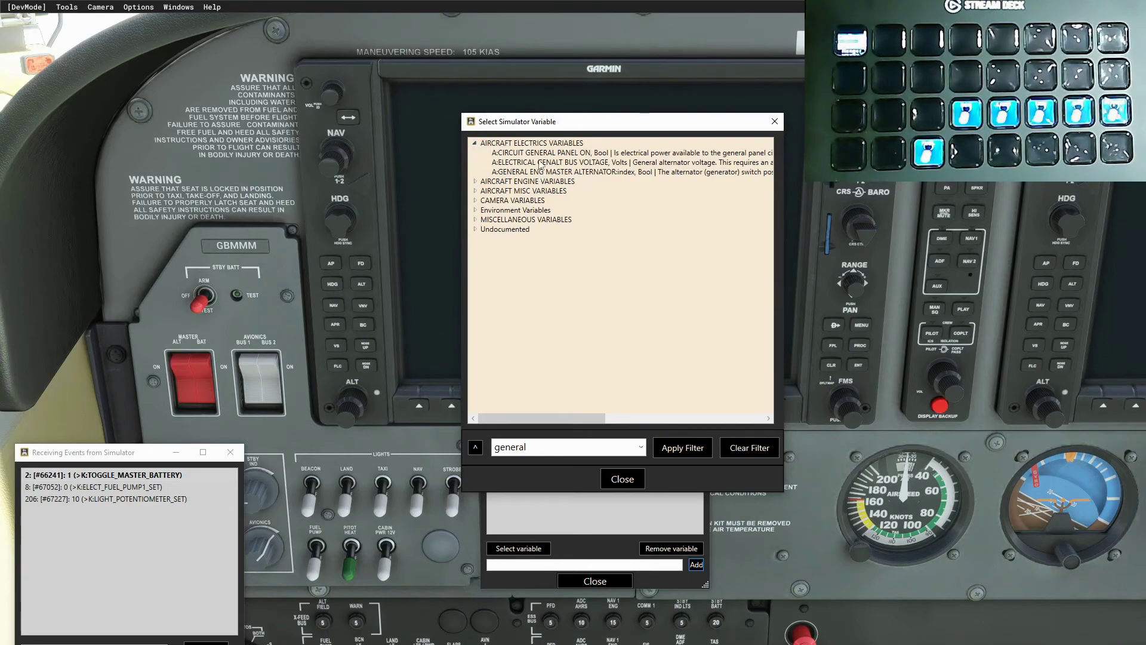
left_click(476, 182)
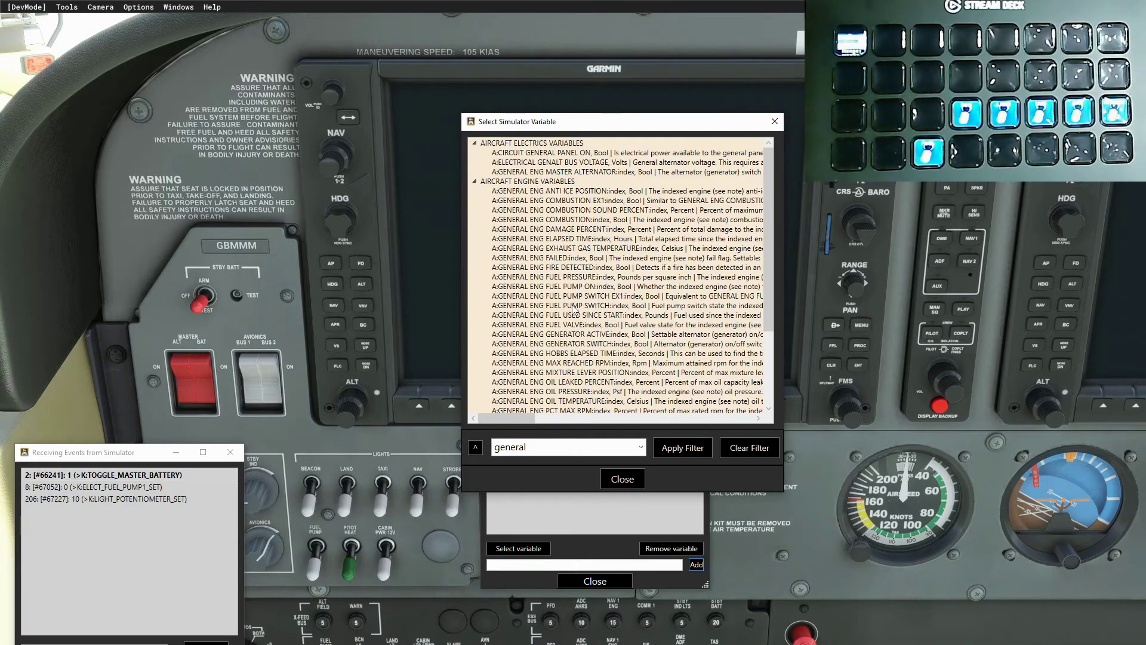
left_click_drag(627, 126, 828, 72)
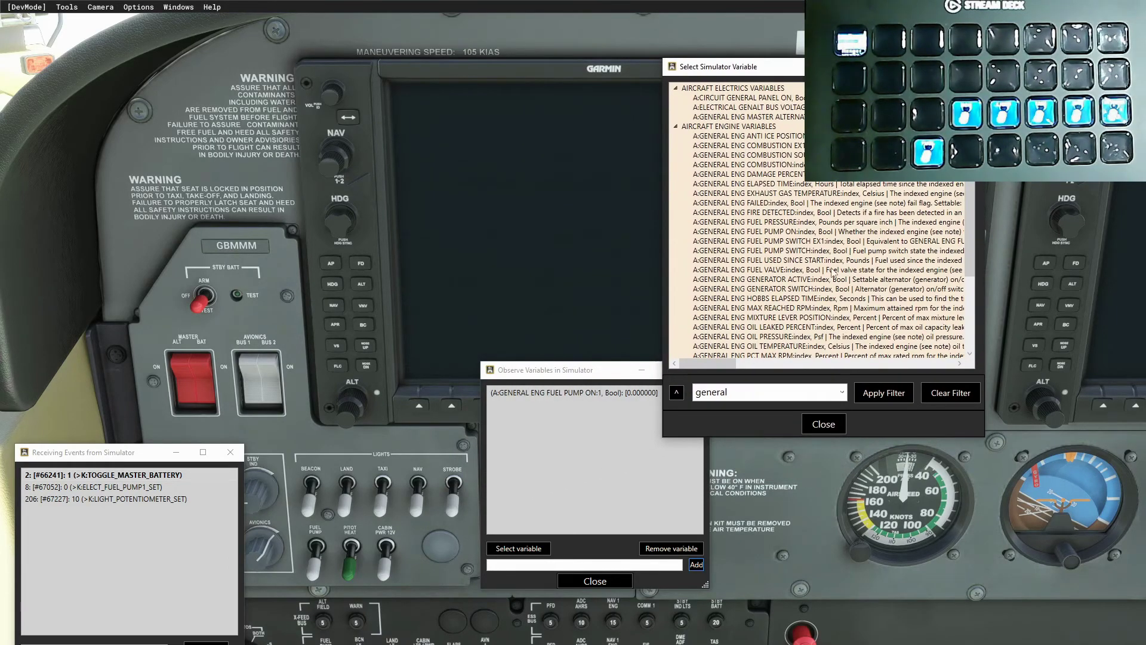
left_click(796, 252)
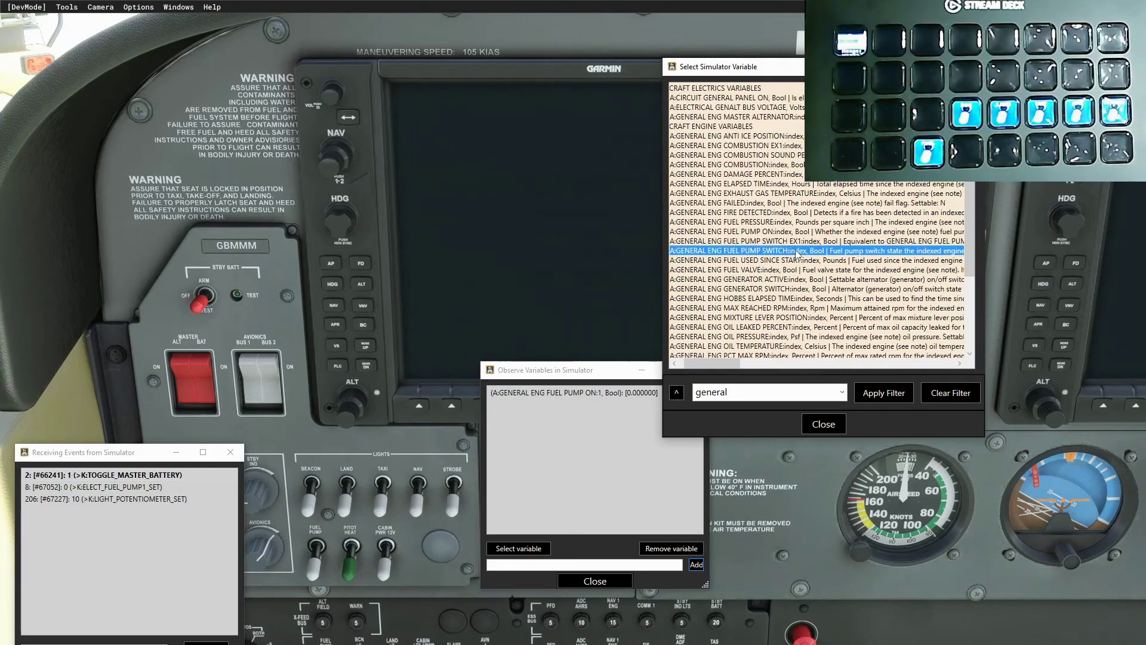
double_click(763, 253)
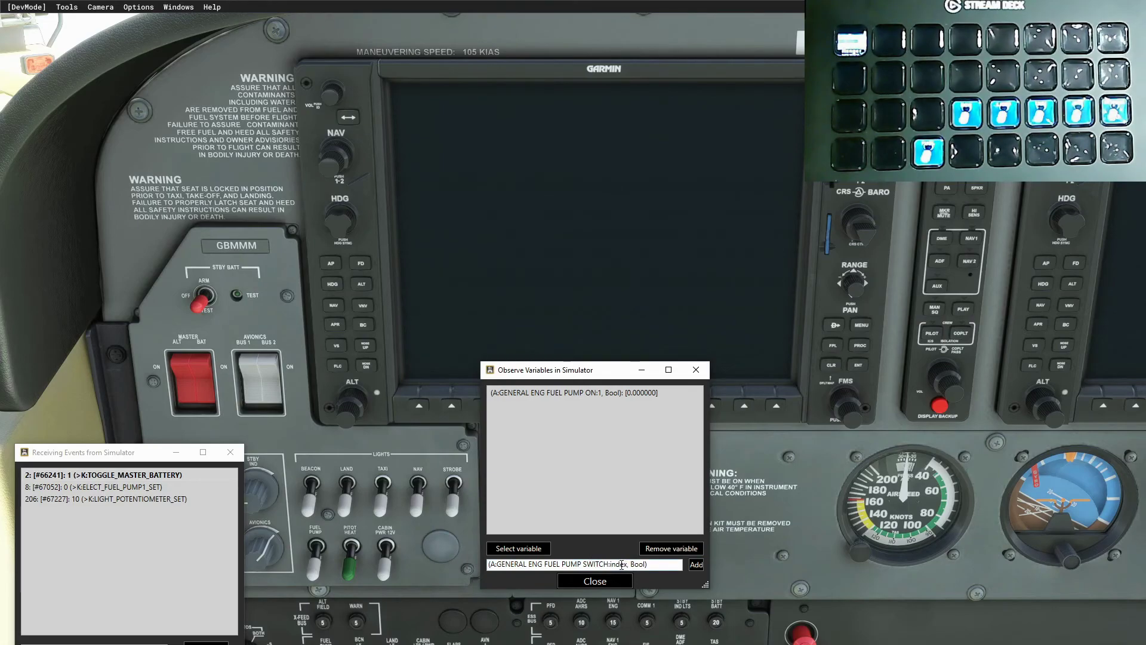
Add GENERAL ENG FUEL PUMP SWITCH:1, Bool to the observed variables, using 1 as the engine index.
double_click(620, 564)
type("1")
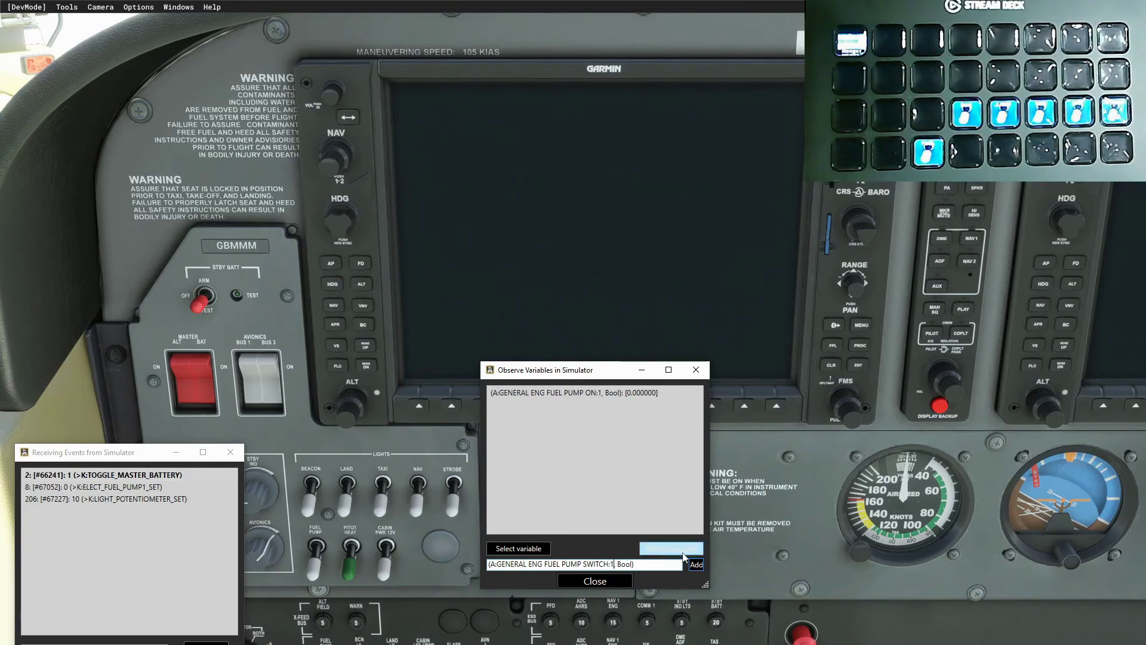
left_click(696, 565)
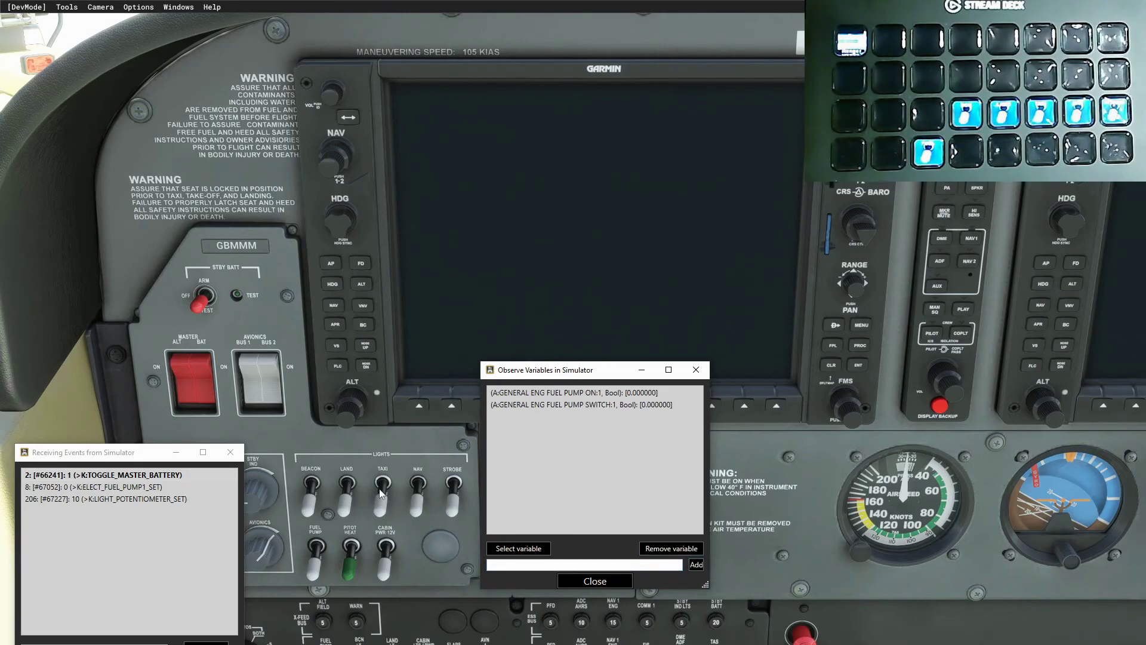
Flip the cockpit fuel pump switch repeatedly to compare how the two observed fuel pump variables react.
left_click(322, 541)
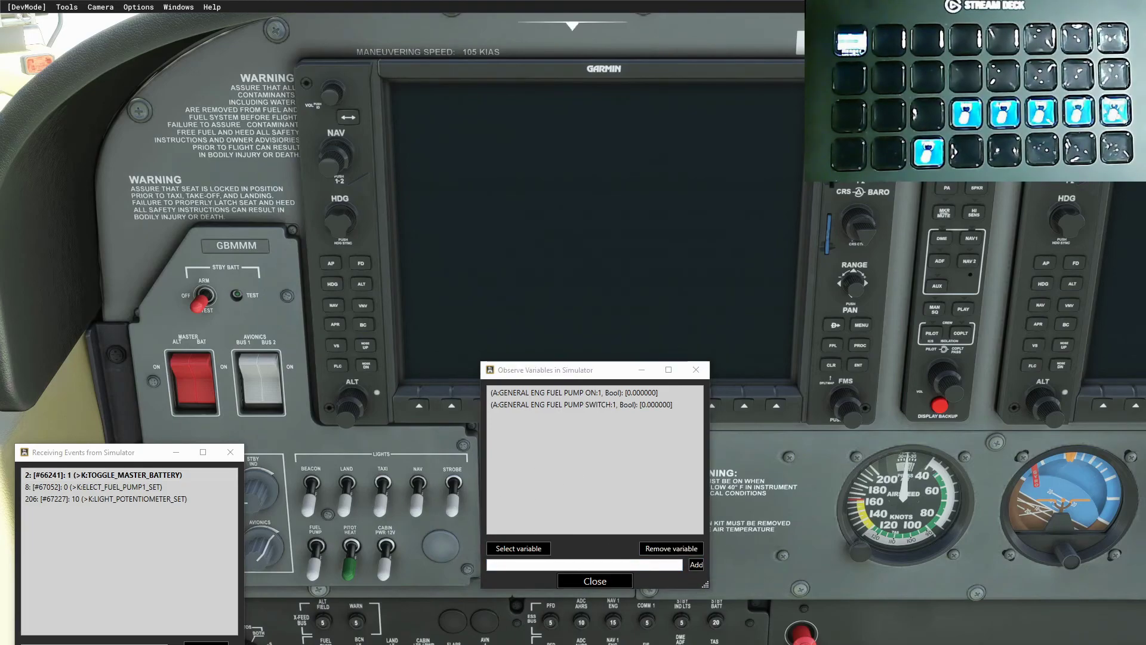
left_click(318, 556)
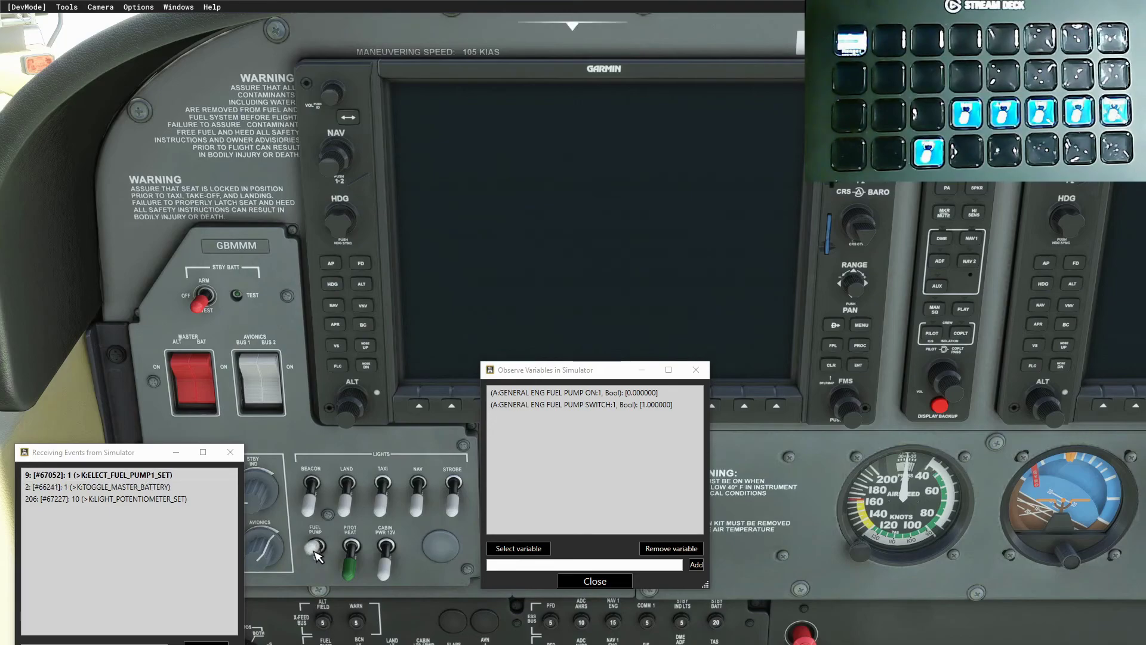
left_click(316, 552)
left_click(645, 405)
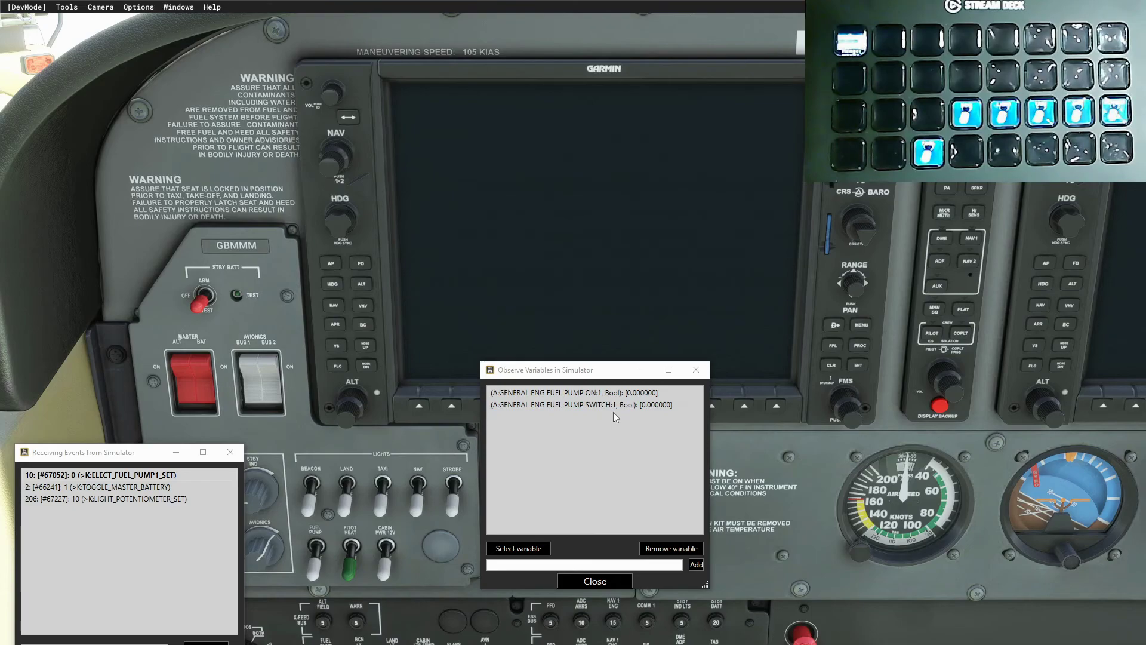
left_click(316, 552)
left_click(318, 555)
In Stream Deck, change the FUEL key's read variable to GENERAL ENG FUEL SWITCH:1, Bool, submit it and return to the cockpit.
key("alt+Tab")
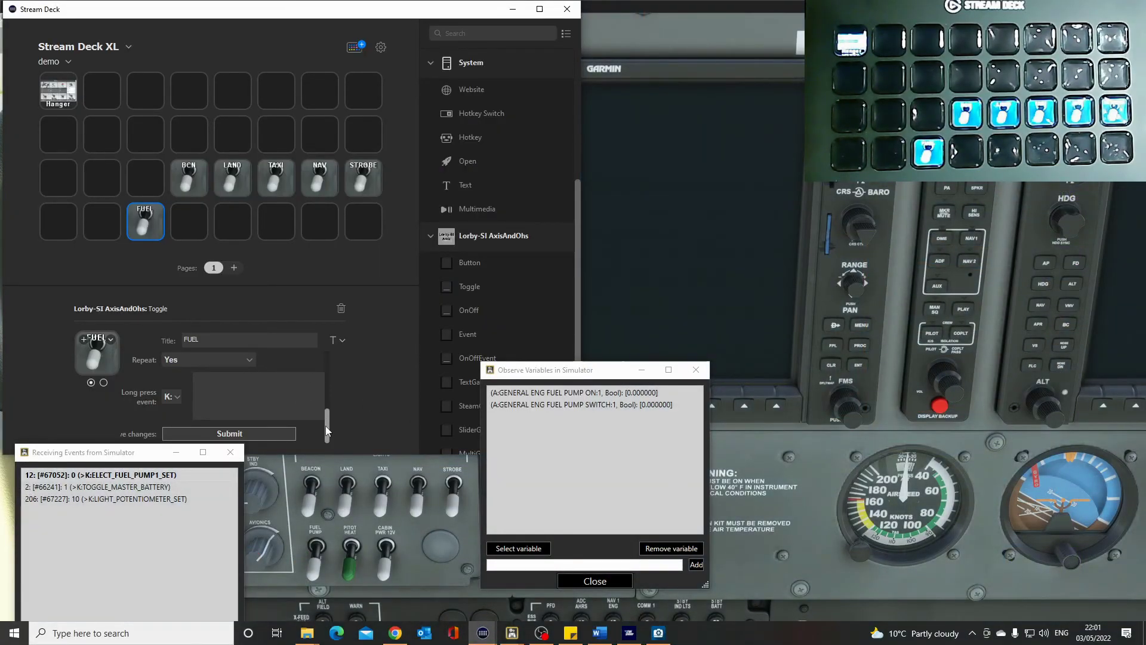
left_click_drag(328, 437, 325, 402)
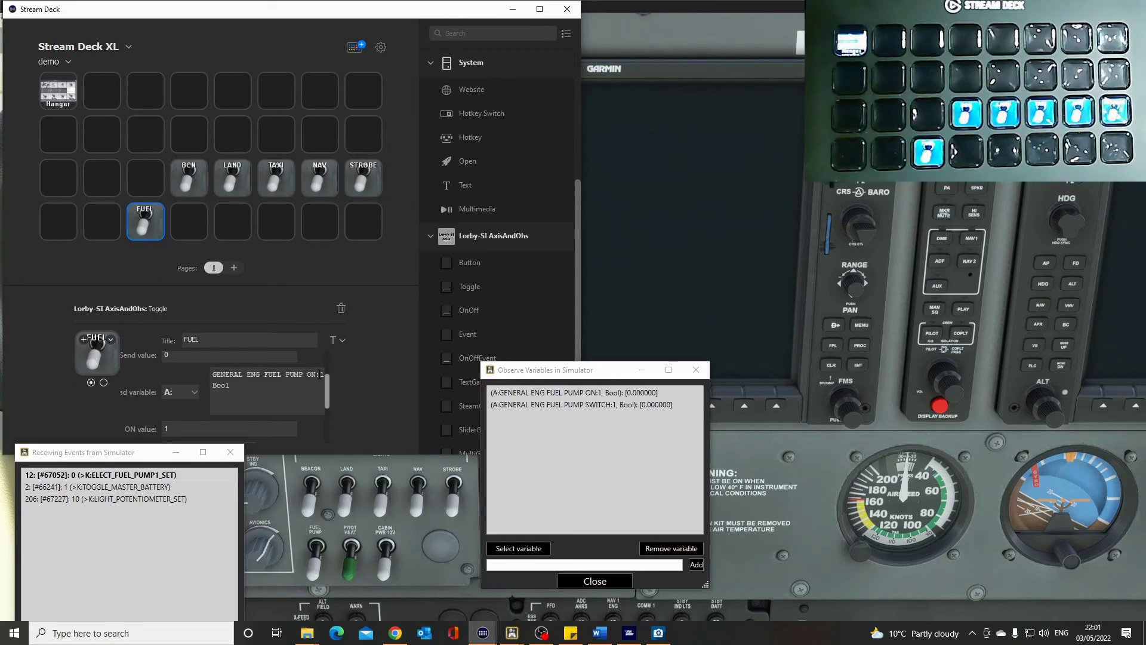
left_click_drag(318, 374, 286, 375)
type("SWITC")
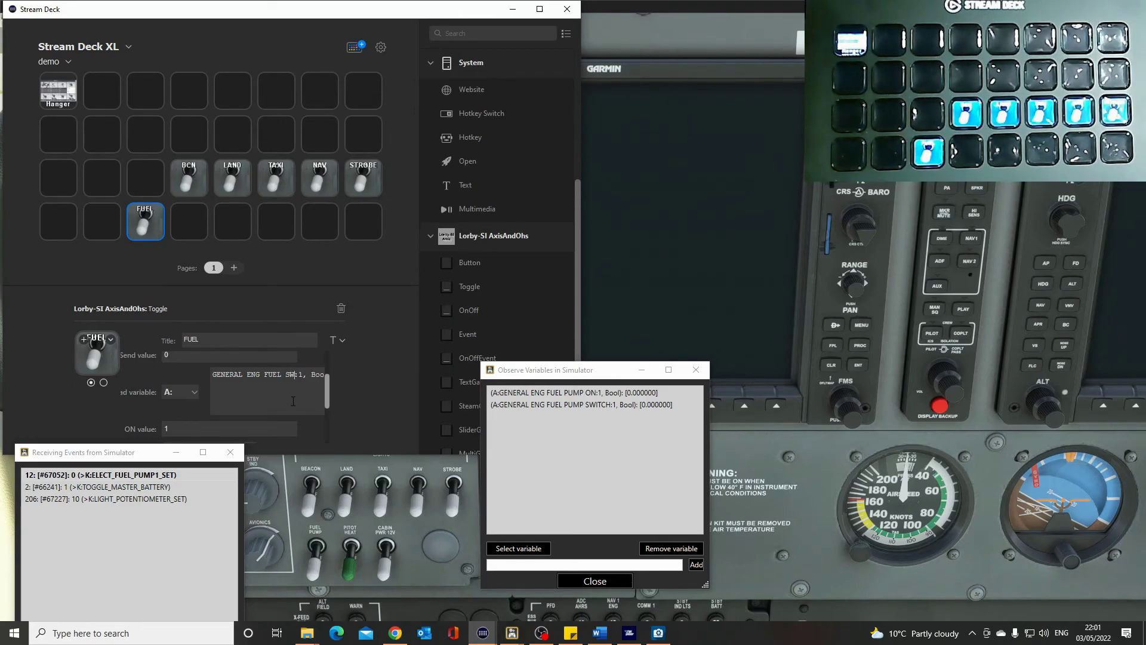
type("H")
left_click_drag(327, 395, 333, 459)
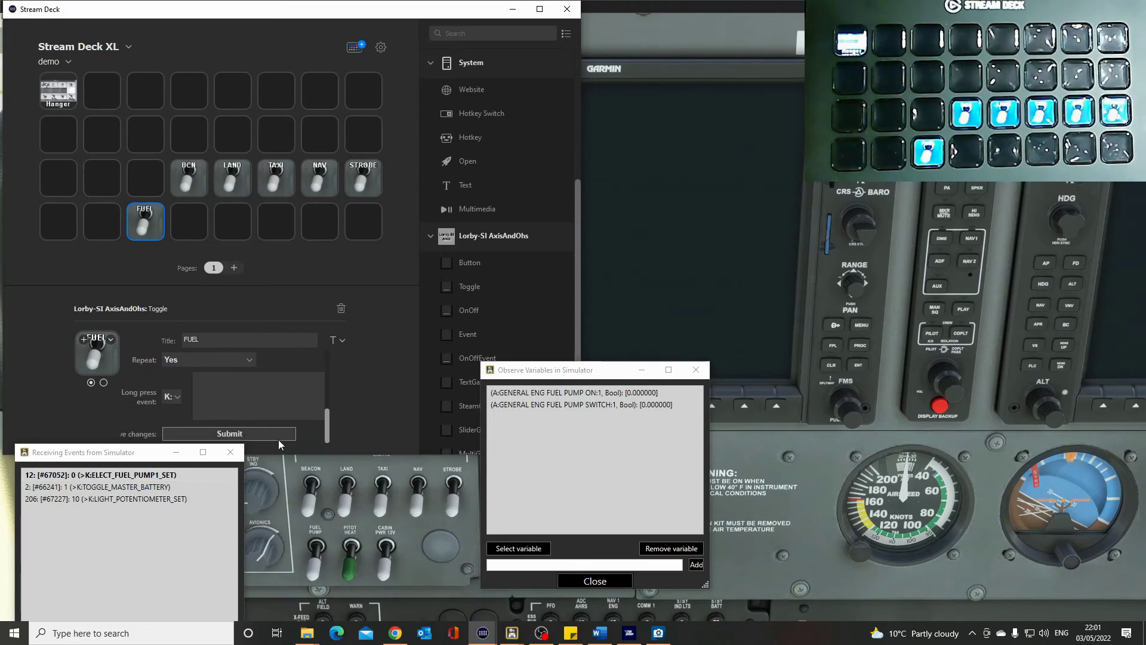
left_click(374, 531)
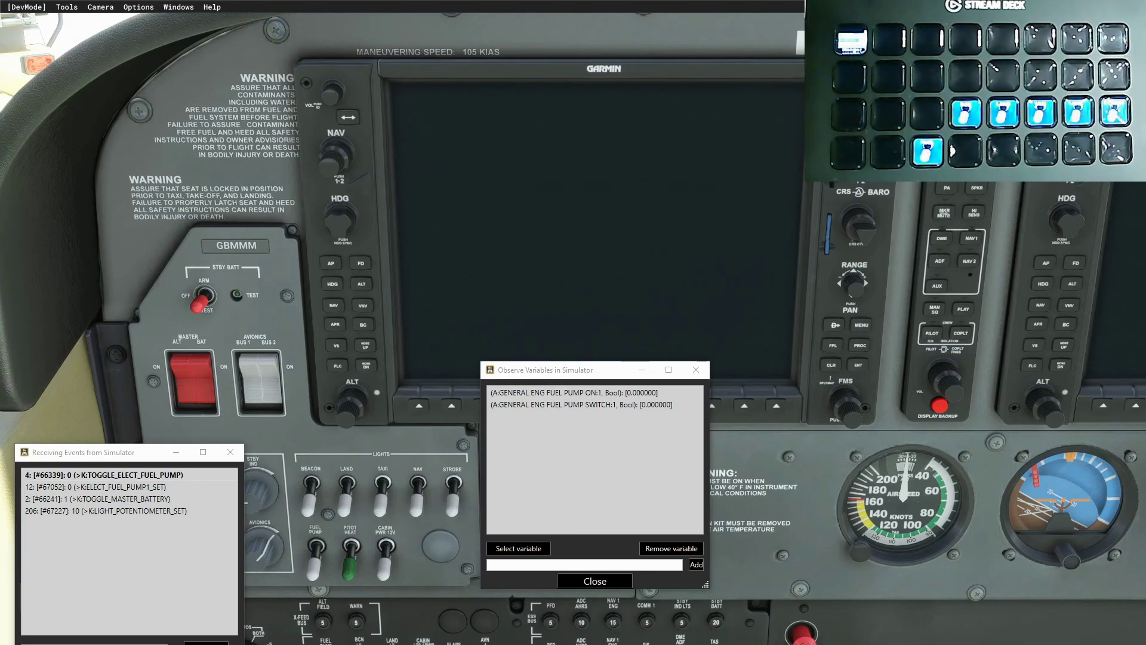
Bring the Receiving Events window fully into view and clear its event list.
left_click_drag(135, 442, 119, 389)
left_click(196, 595)
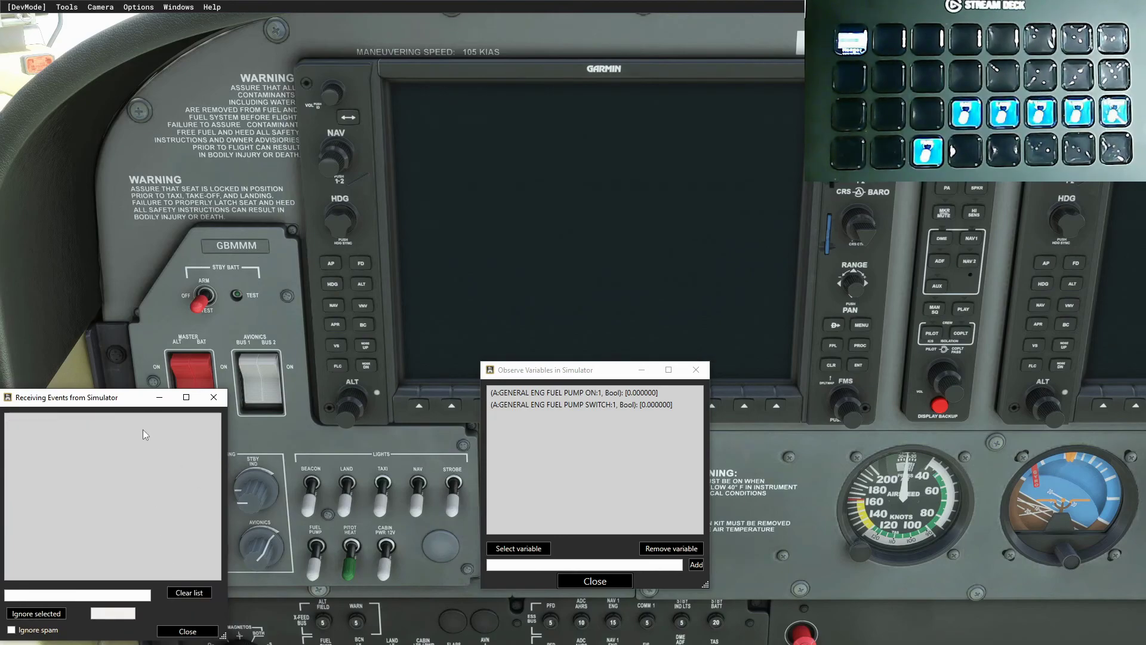
left_click_drag(126, 406, 141, 407)
Flip the cockpit pitot heat switch on and off to identify the simulator event it sends.
left_click(352, 554)
left_click(356, 565)
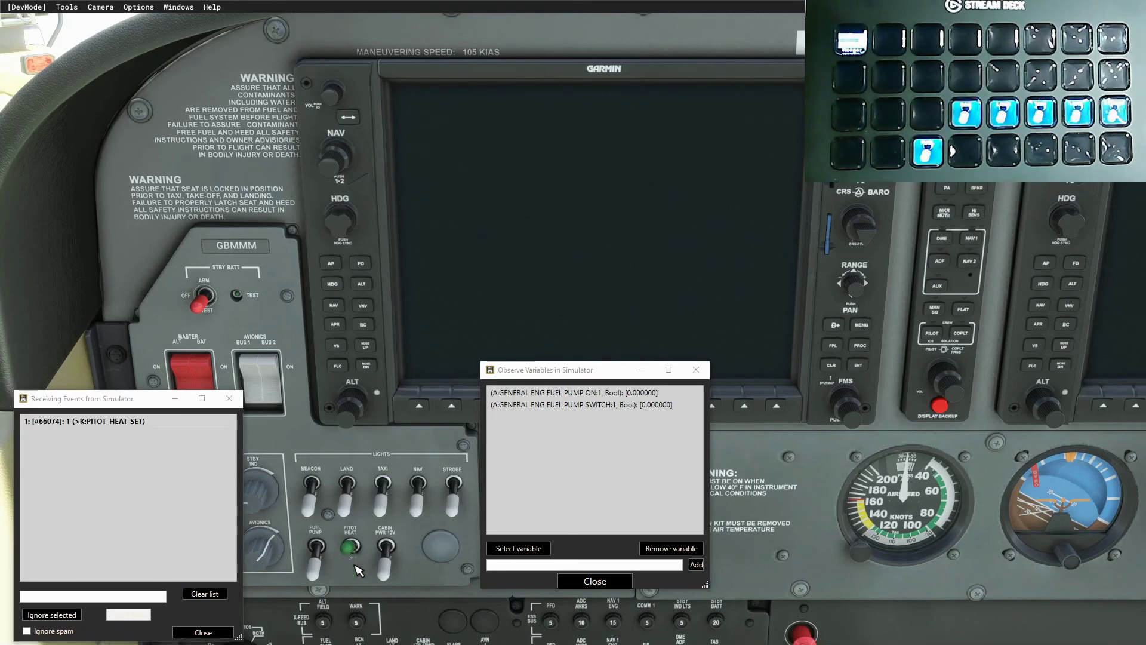
left_click(352, 558)
left_click(355, 560)
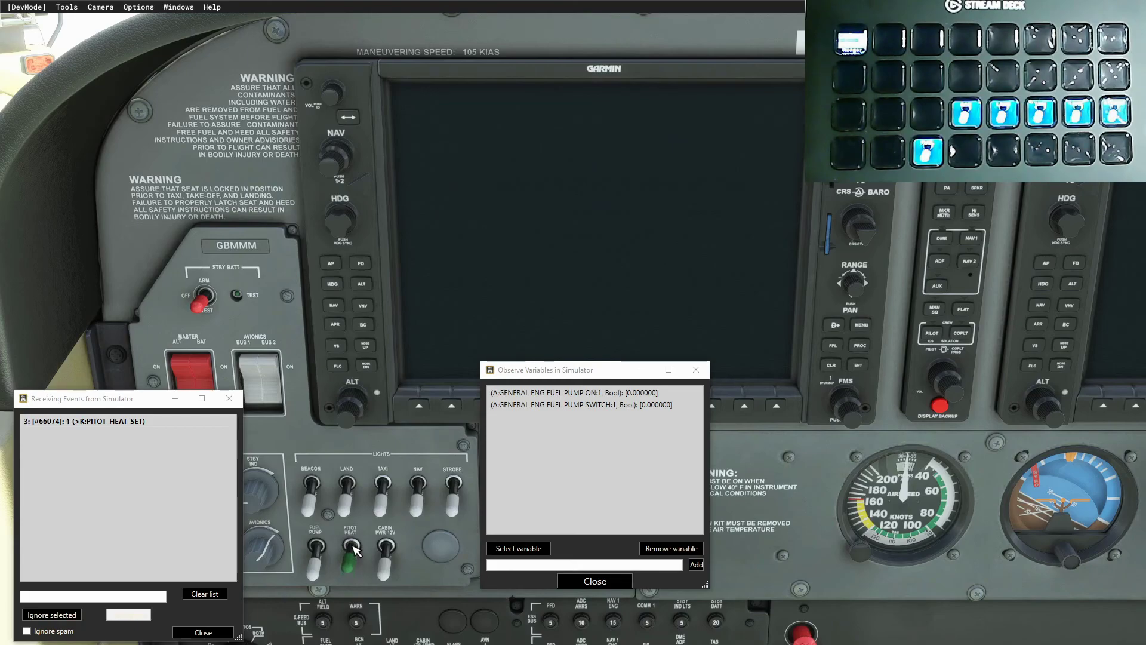
left_click(356, 558)
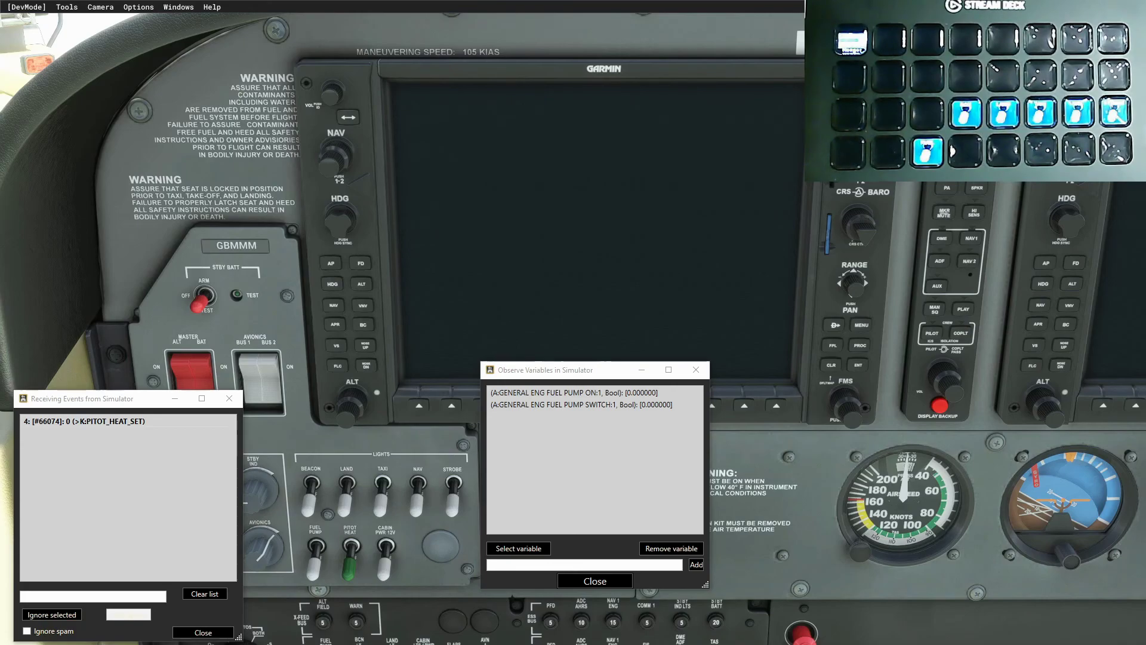
In Stream Deck, copy the FUEL key to the empty key beside it and title the copy PITOT.
left_click(483, 633)
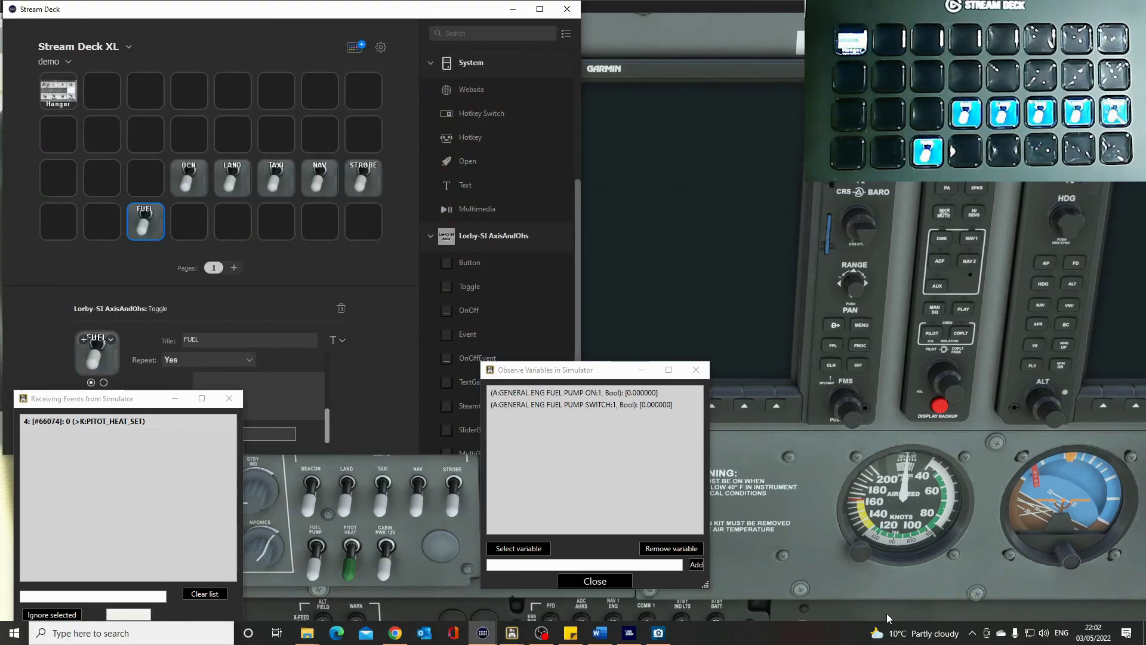
right_click(155, 228)
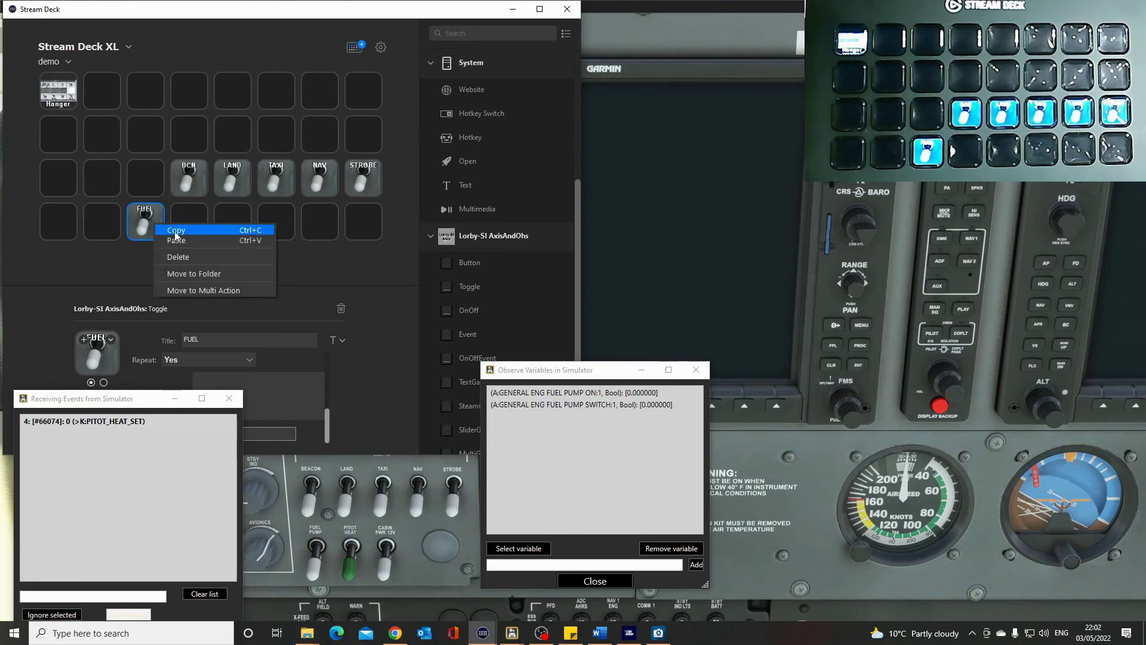
left_click(175, 235)
right_click(188, 225)
left_click(212, 239)
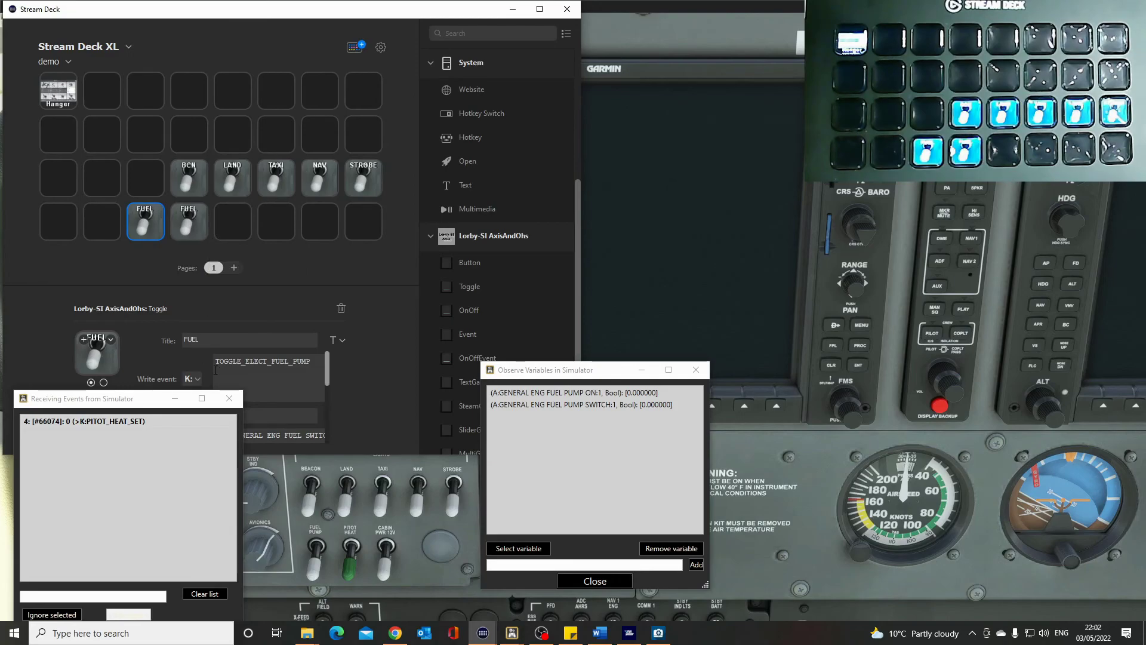
left_click_drag(201, 339, 172, 339)
type("PITOT")
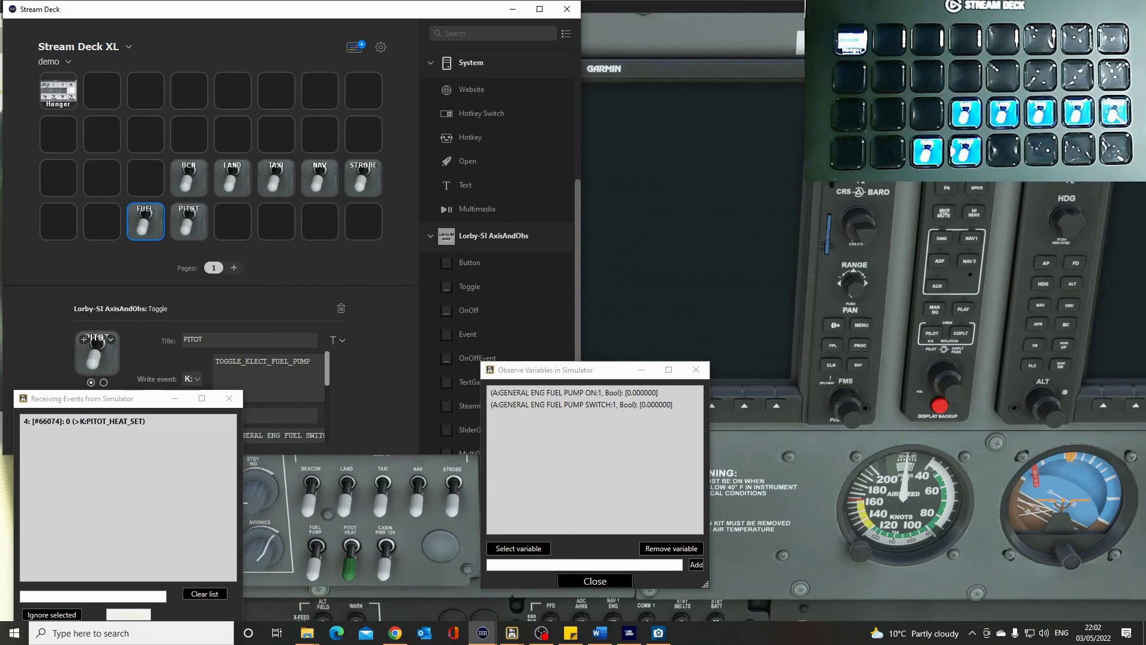
In the AxisAndOhs script editor, filter the simulator events for pitot and pick PITOT_HEAT_TOGGLE under Aircraft Miscellaneous Events.
key("alt+Tab")
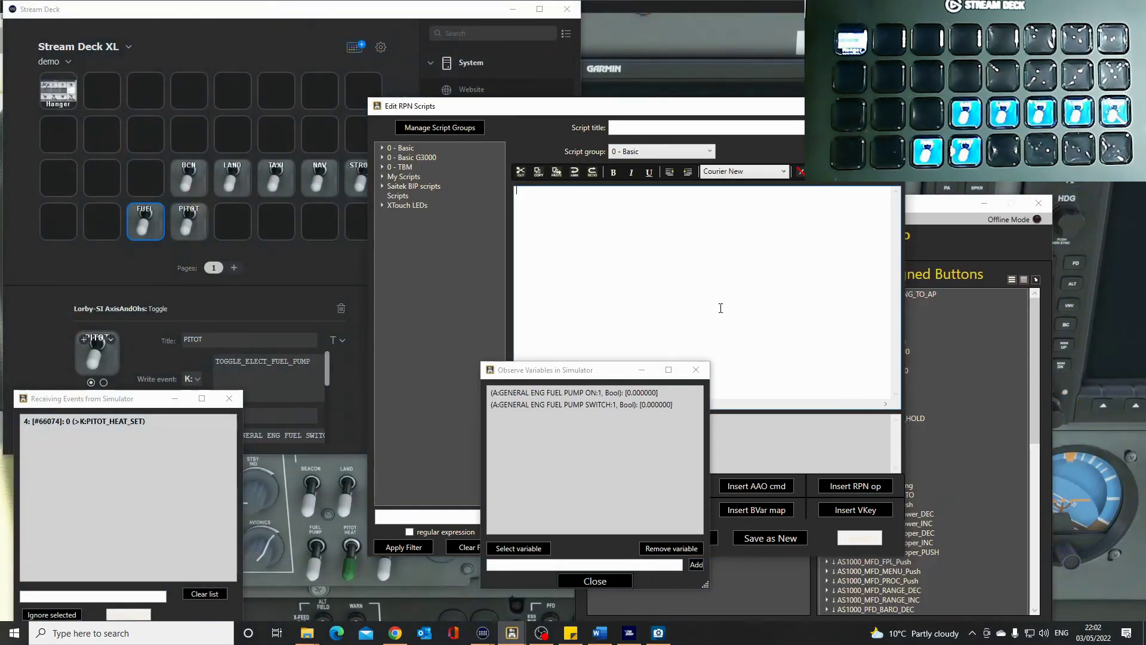
left_click_drag(624, 374, 948, 483)
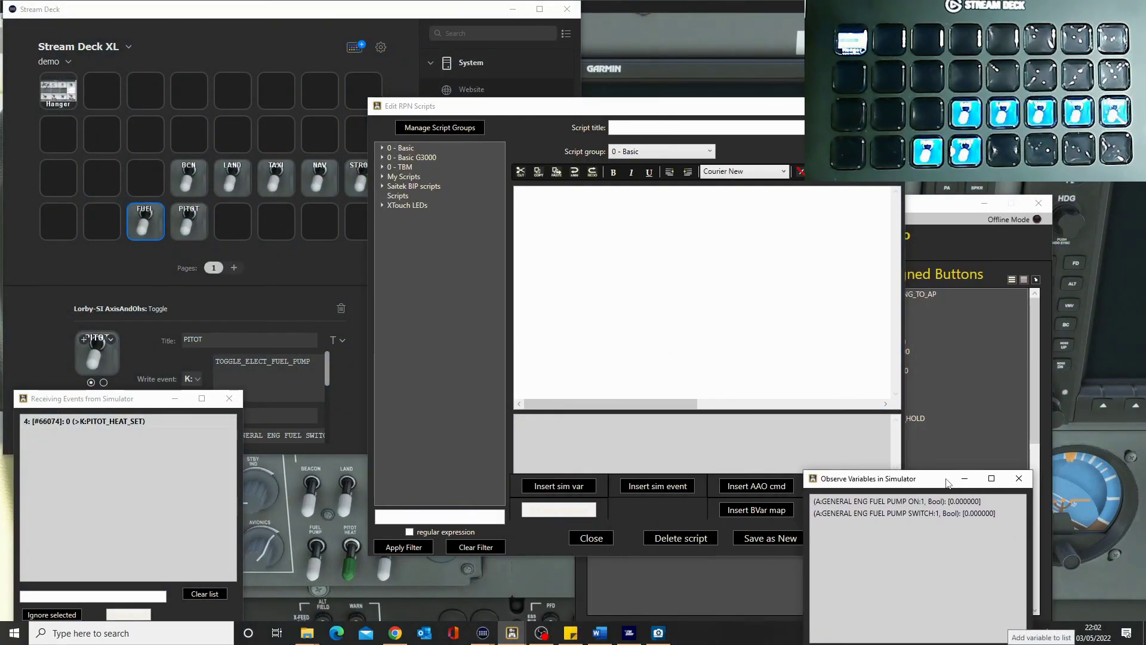
left_click(663, 486)
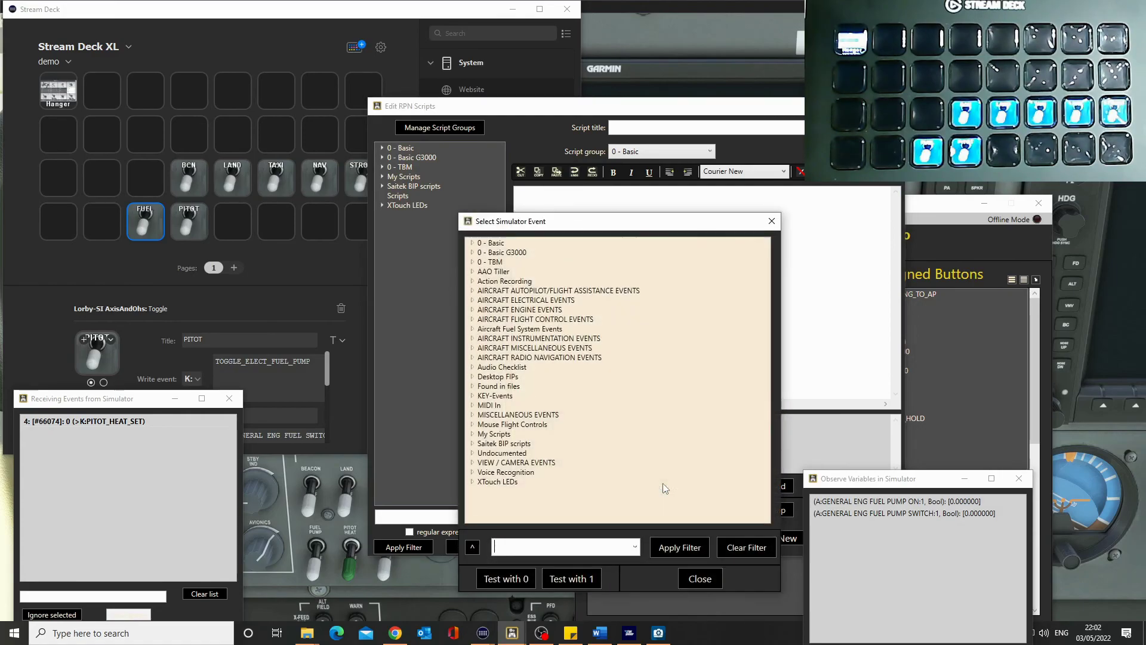
left_click(567, 549)
type("pi")
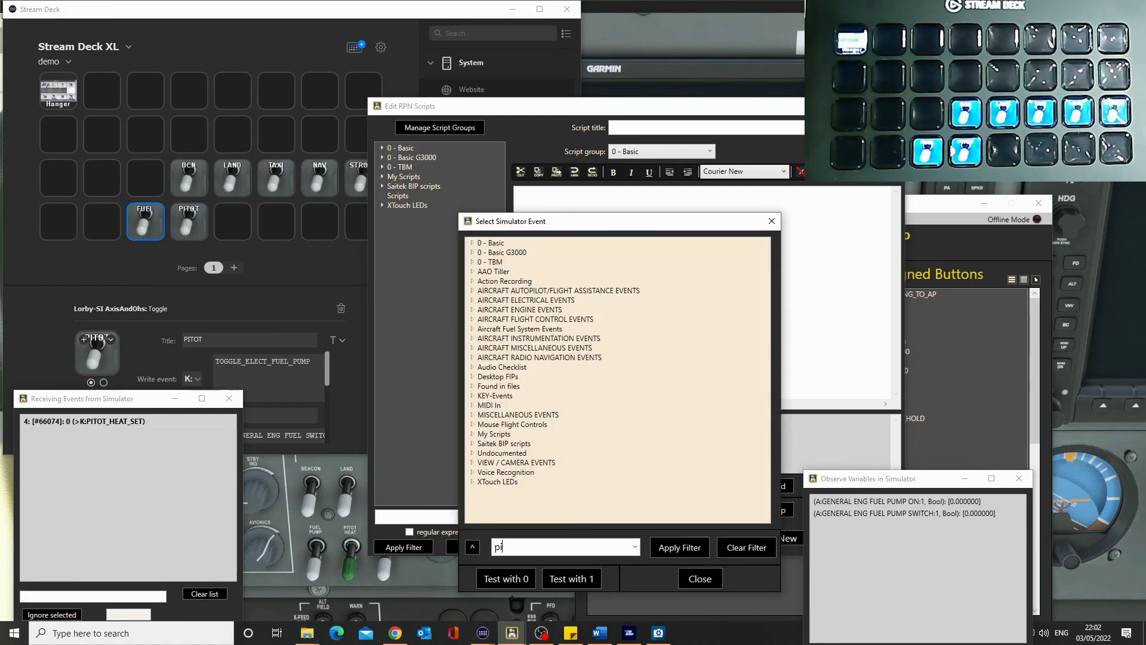
type("tot")
key("Return")
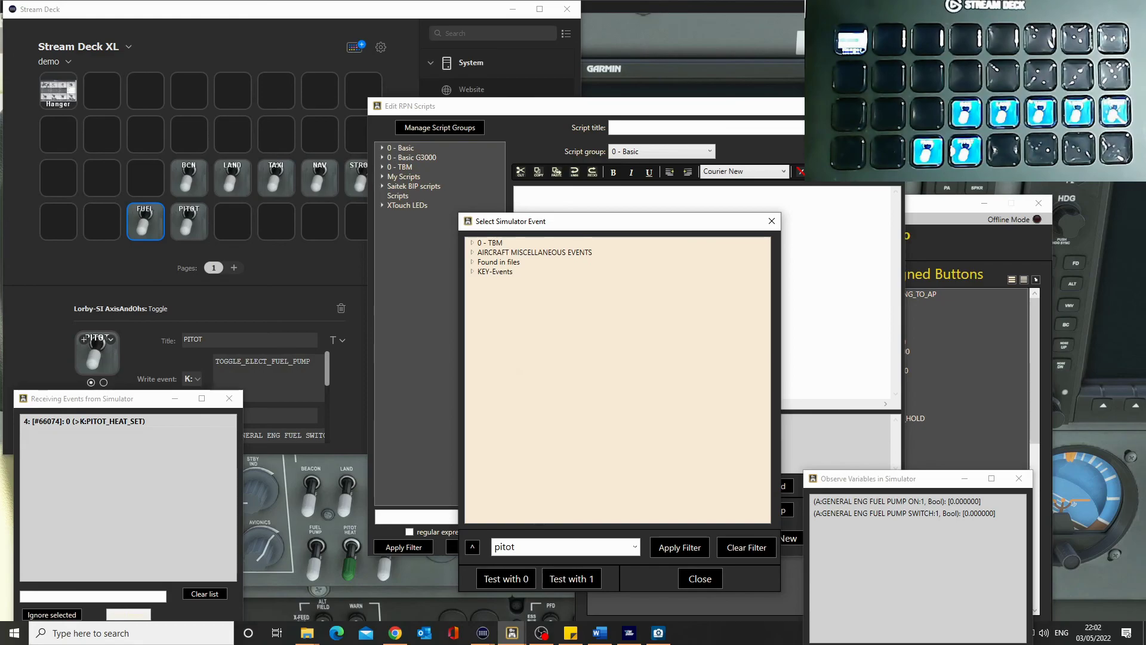
left_click(472, 253)
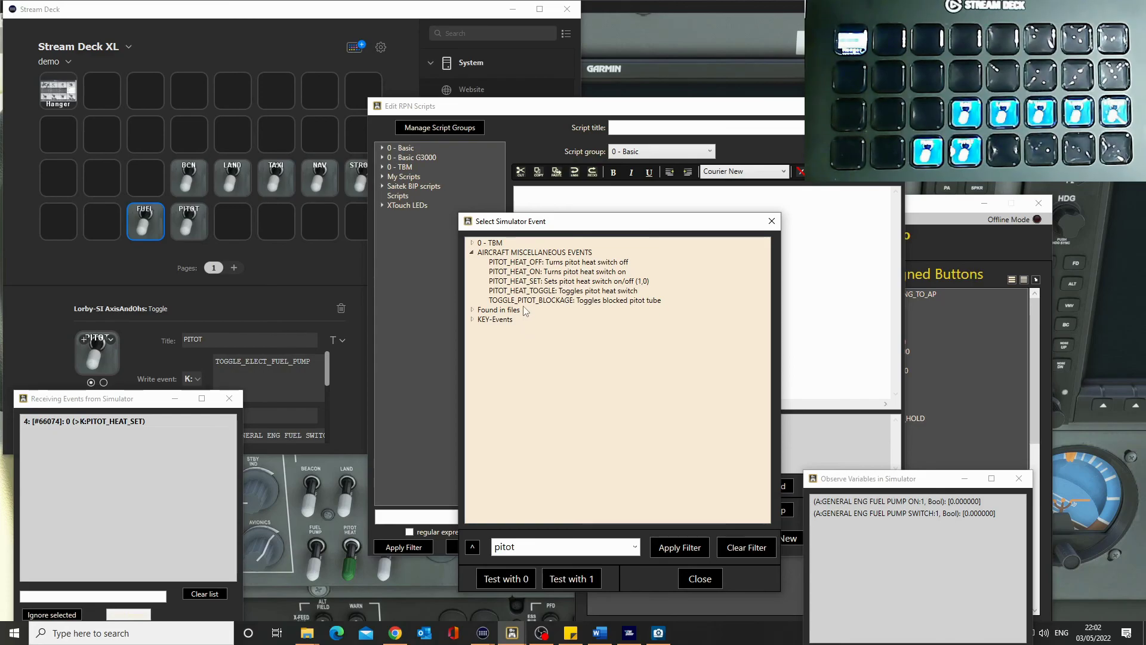
left_click(530, 292)
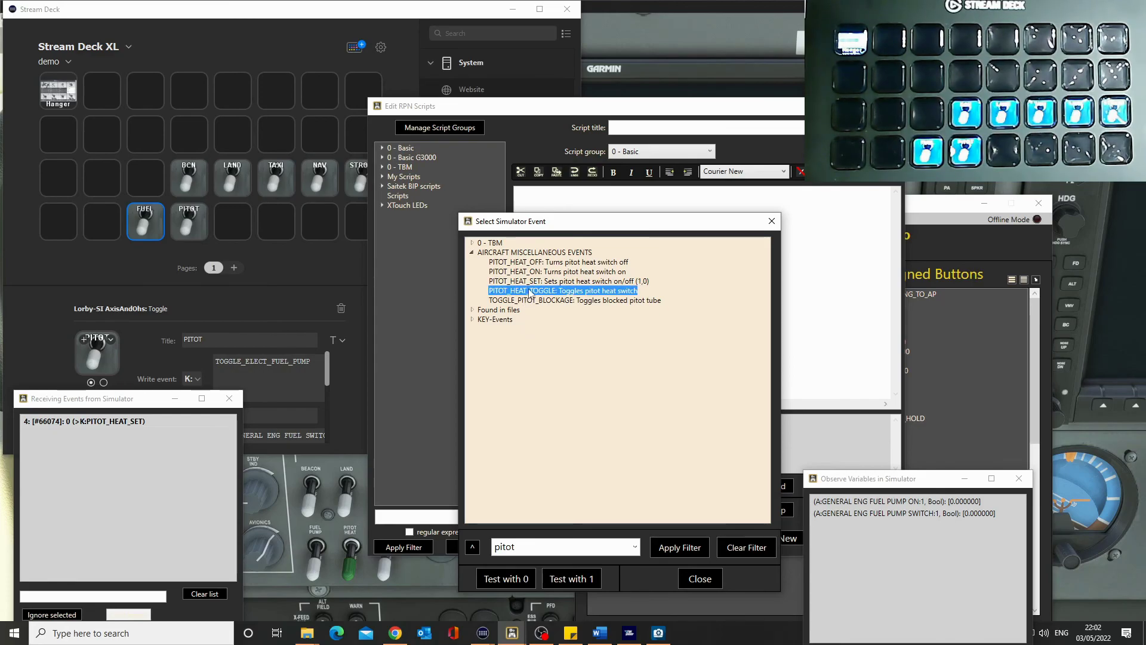
In Stream Deck, replace the PITOT key's write event with PITOT_HEAT_TOGGLE.
left_click_drag(311, 361, 193, 361)
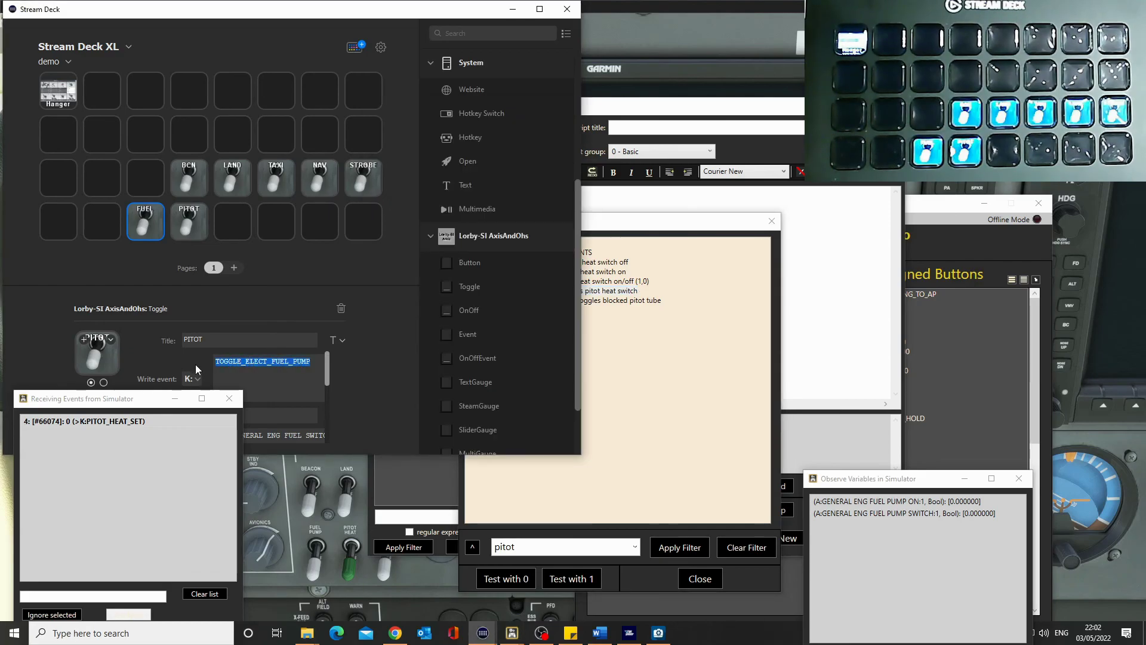
type("PITOT_HEAT_TOGGLE")
left_click_drag(328, 373, 331, 399)
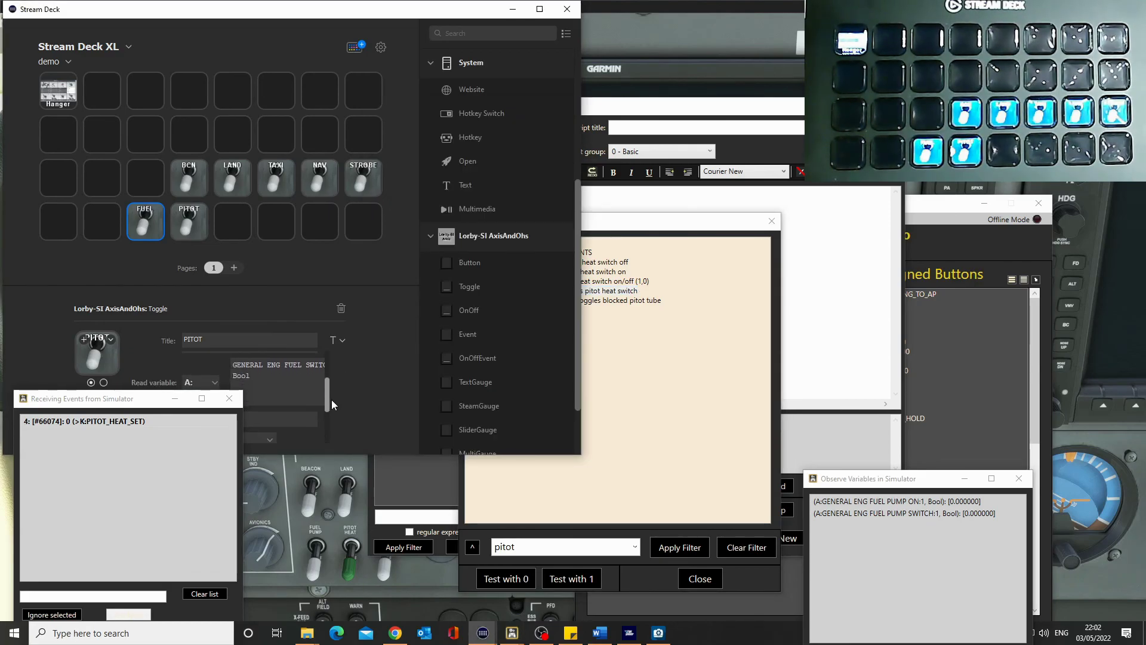
In AxisAndOhs, close the event selector, filter the simulator variables for pitot and pick PITOT HEAT, Bool under Aircraft System Variables.
left_click(760, 210)
left_click(771, 221)
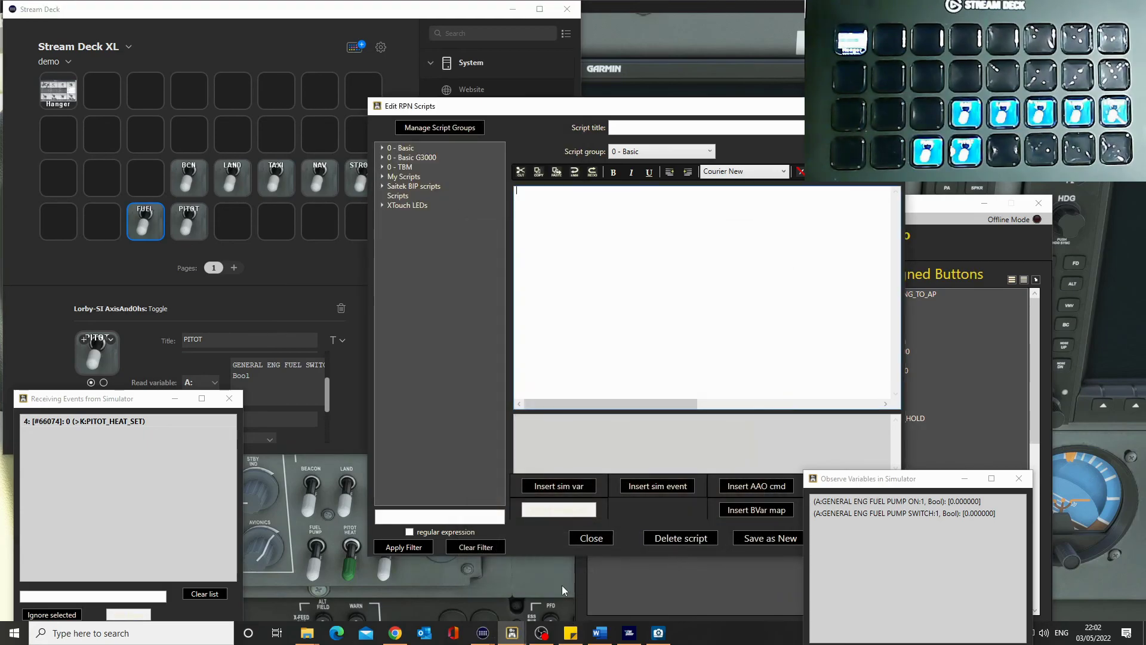
left_click(563, 487)
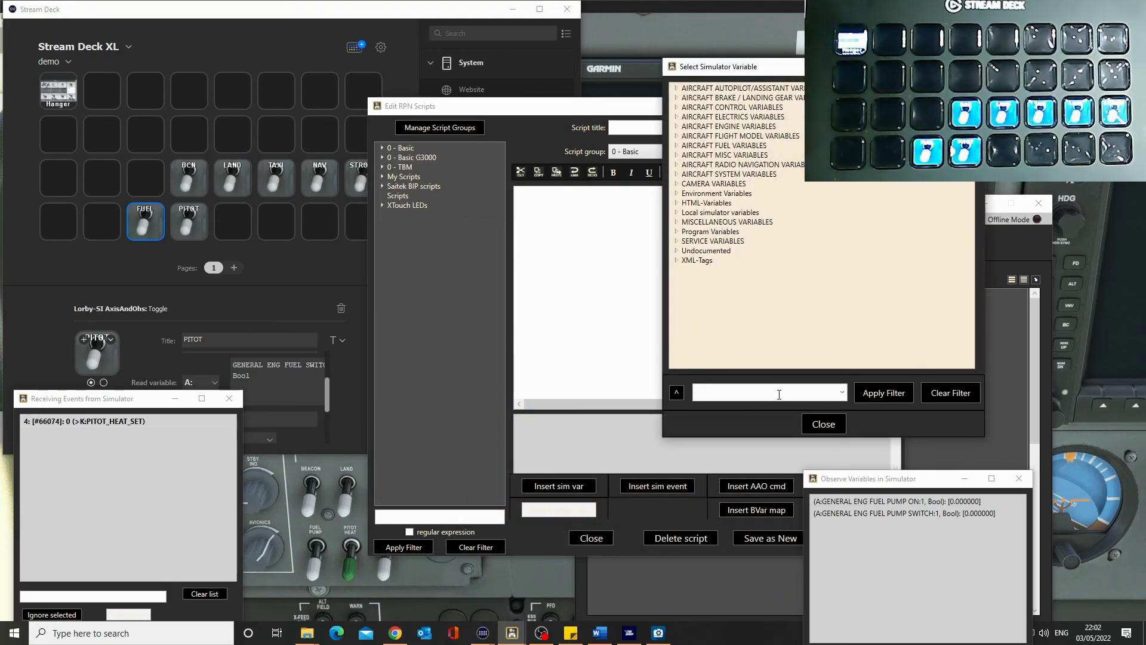
type("pitot")
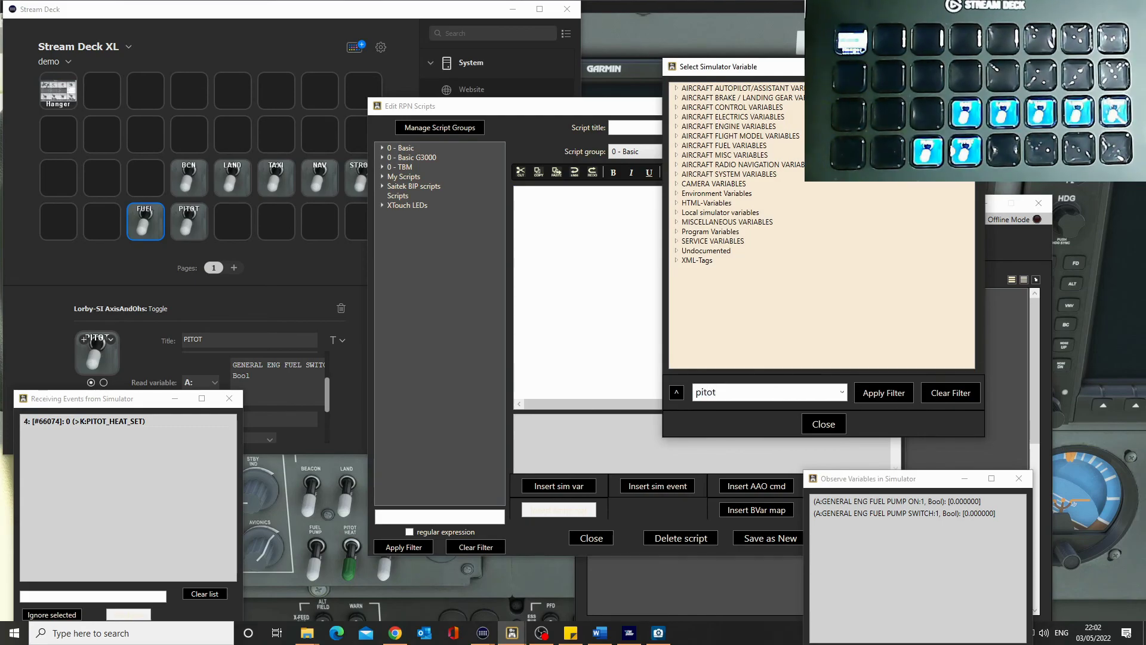
left_click(883, 392)
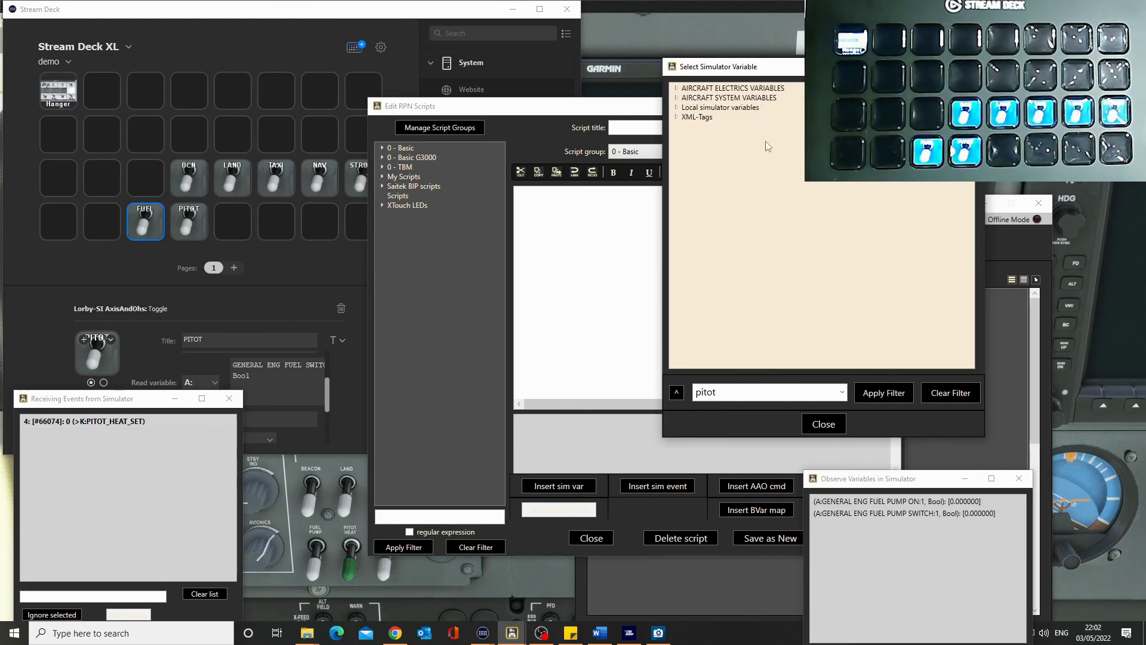
left_click(676, 97)
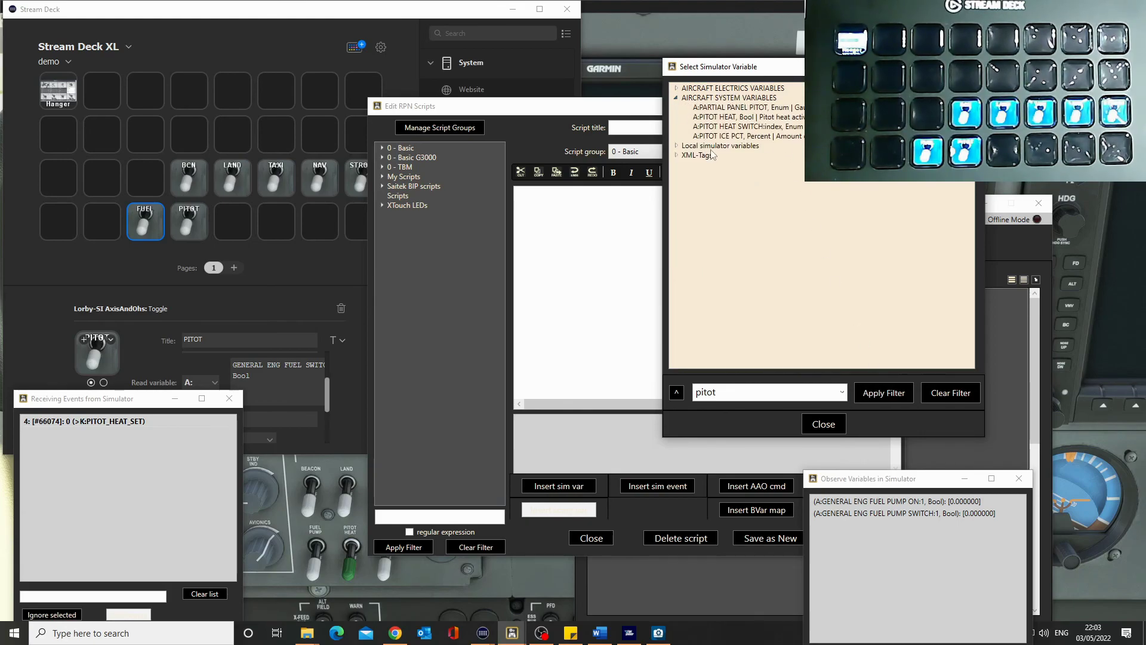
left_click(727, 119)
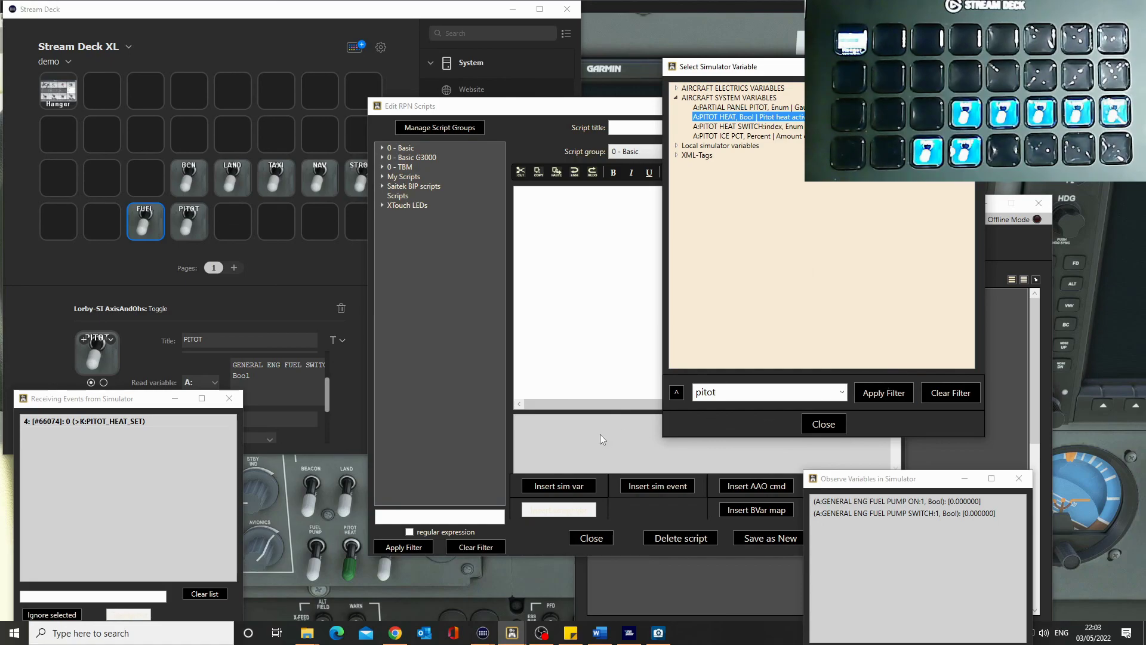
key("Escape")
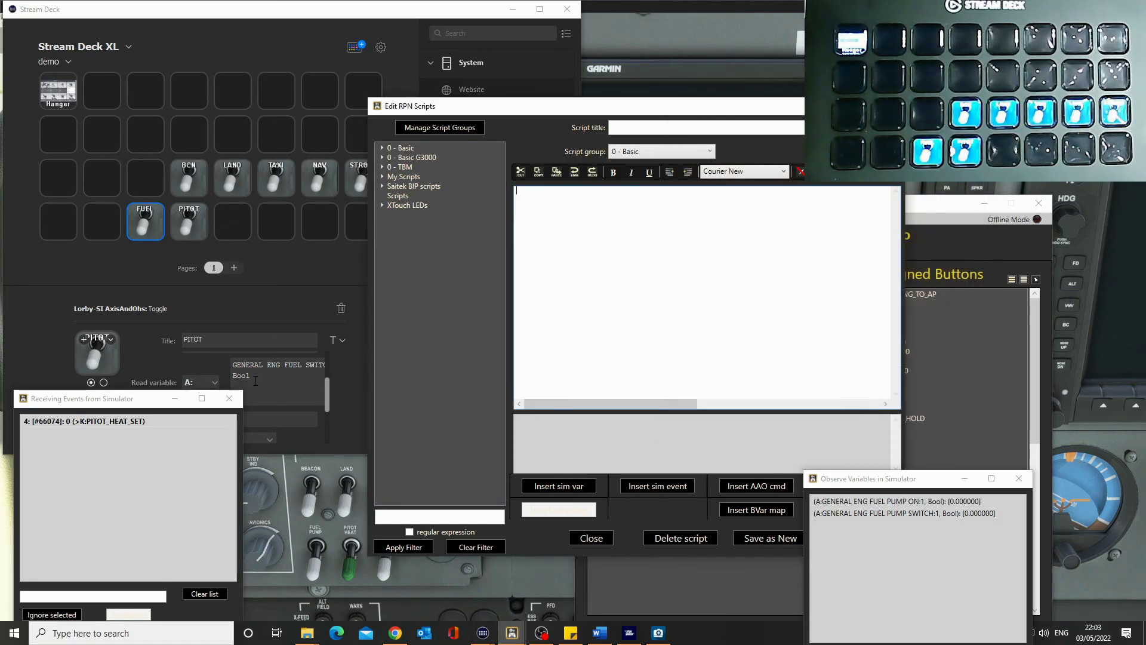
In Stream Deck, set the PITOT key's read variable to PITOT HEAT, Bool and submit the settings.
left_click(255, 381)
key("ctrl+a")
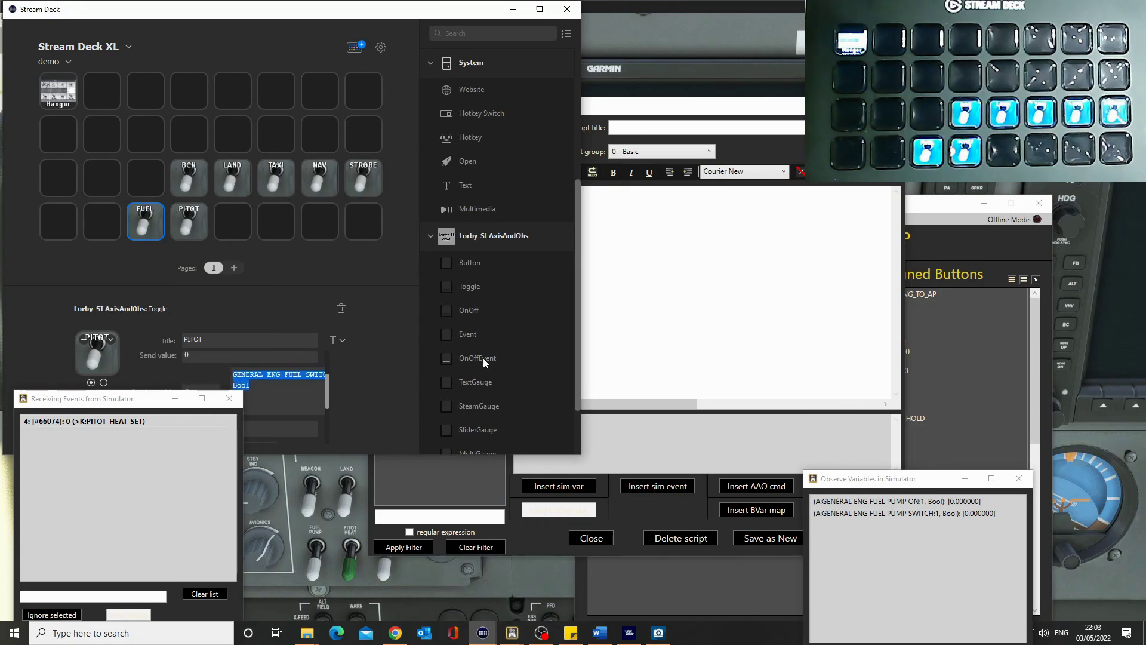
type("PITOT HEAT, Bool")
left_click_drag(328, 399, 328, 441)
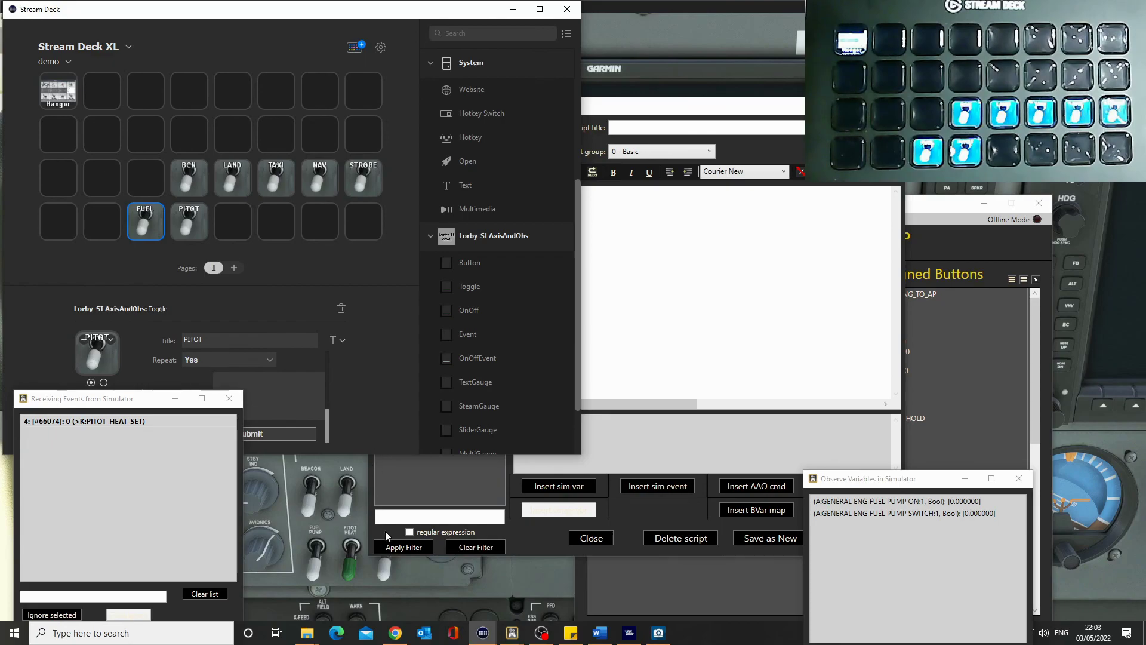
Return to the simulator cockpit and move the Receiving Events window clear of the dimming knobs and switch panel.
left_click(367, 582)
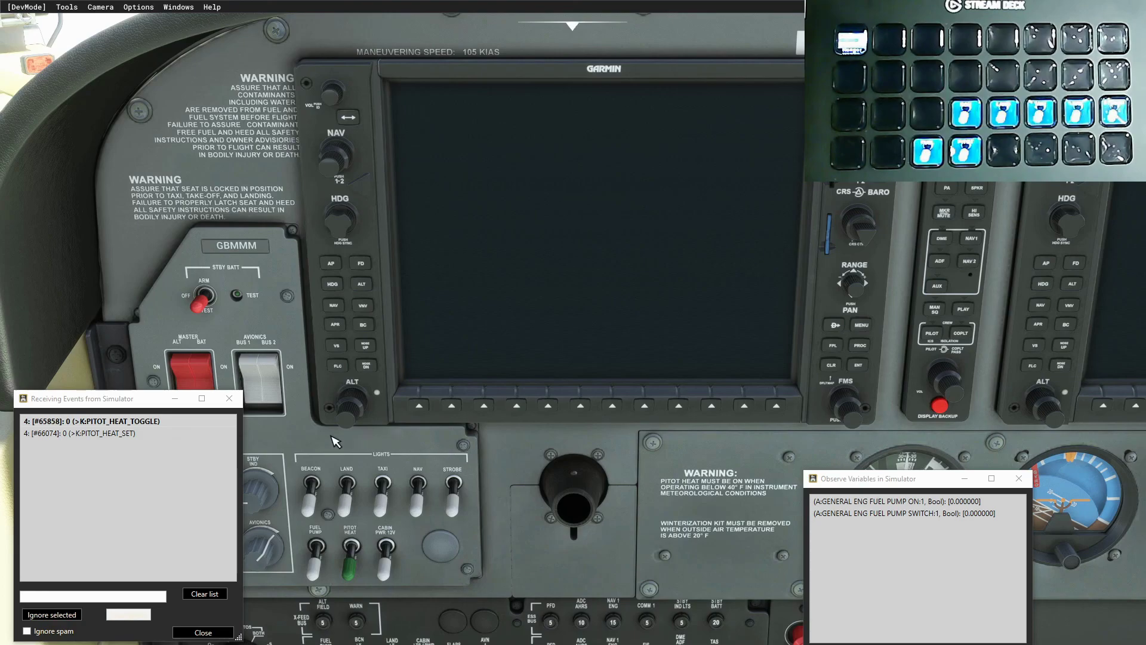
left_click_drag(149, 405, 773, 587)
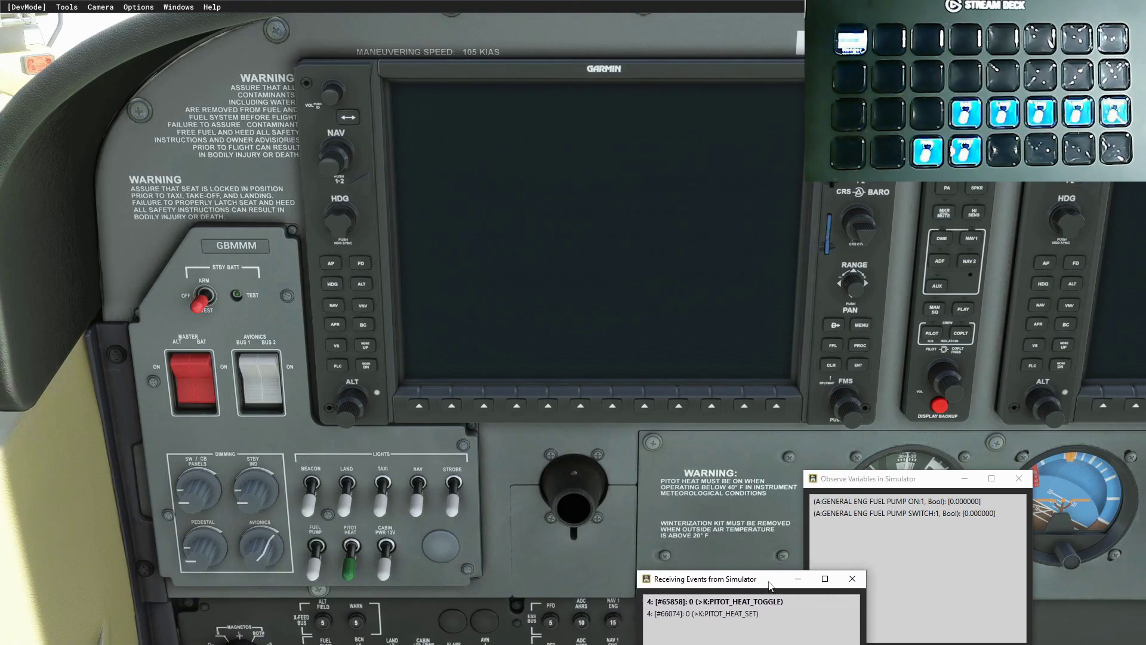
left_click(424, 565)
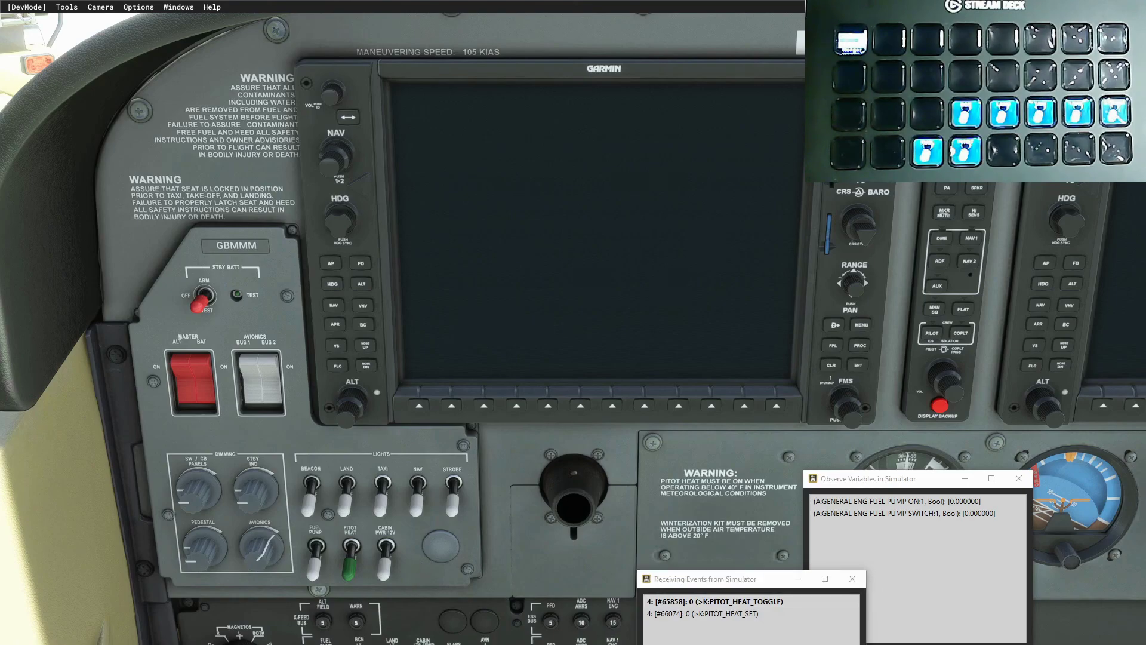